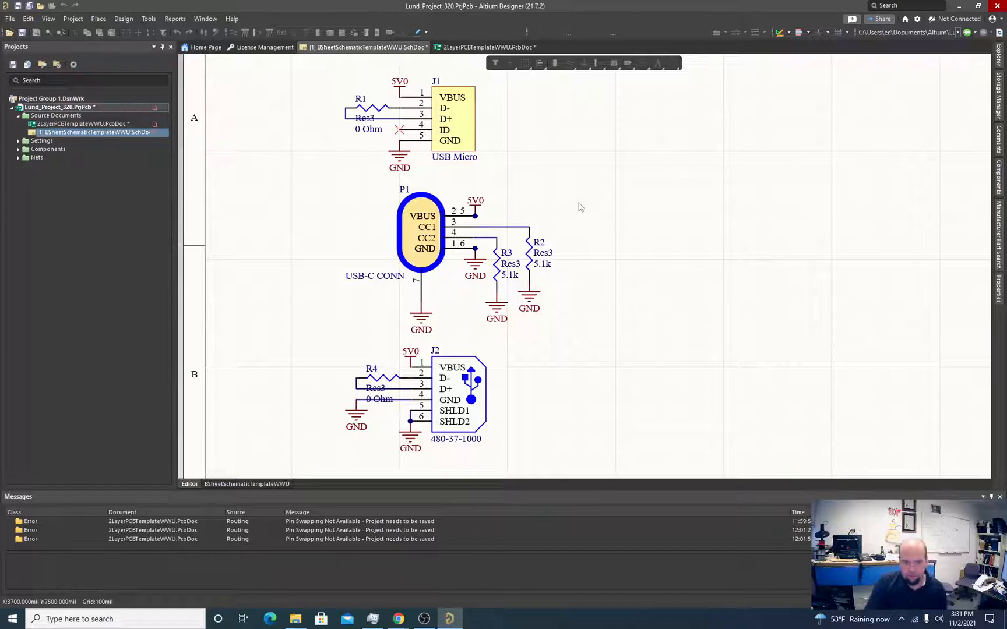
Step: Select the three USB connector circuits on the schematic sheet, including their resistors and power ports
ctrl+scroll(571, 212, down, 3)
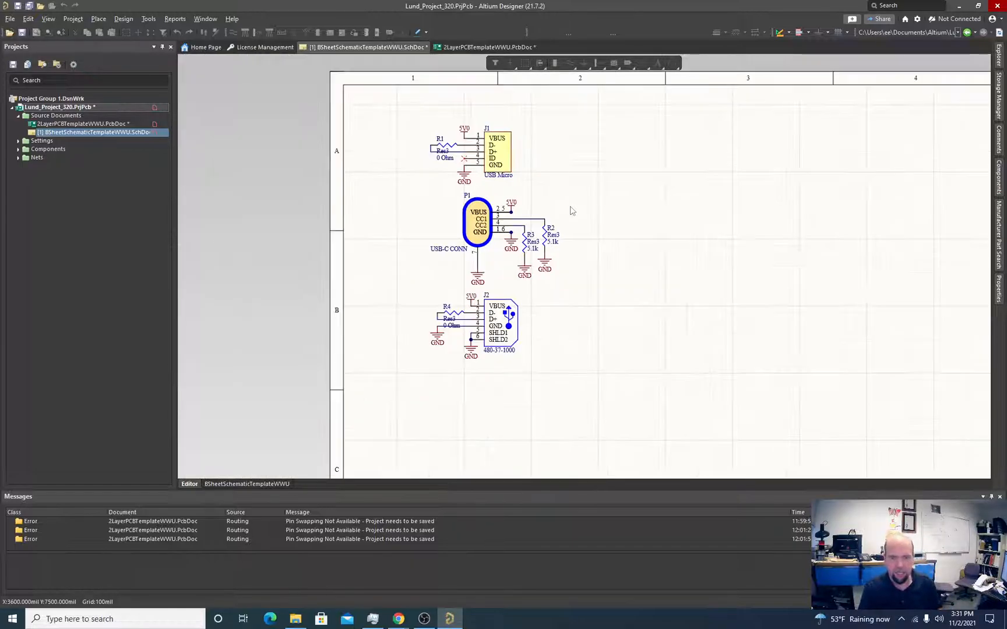
ctrl+scroll(559, 291, down, 2)
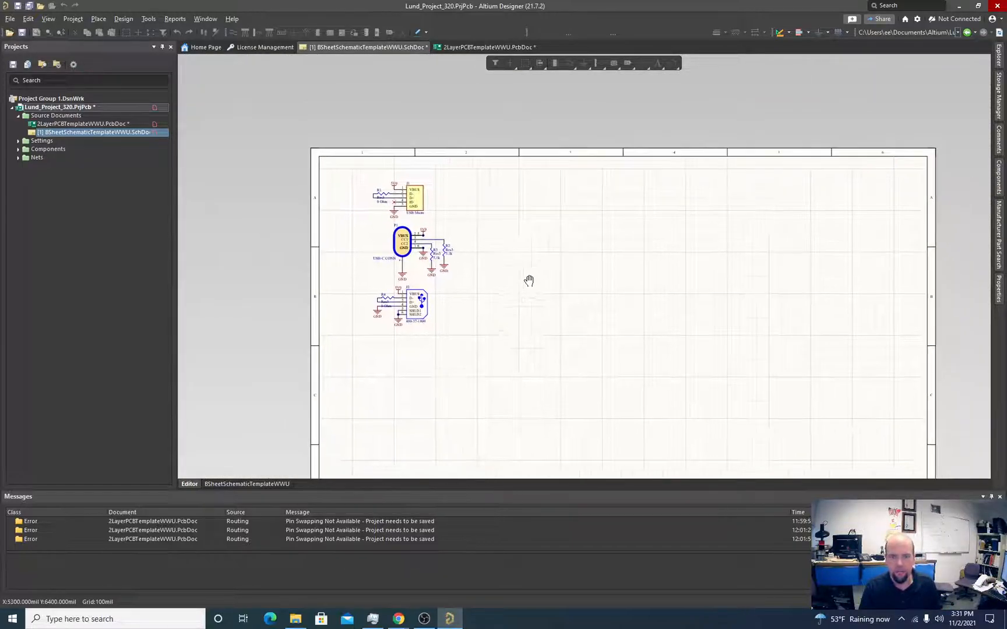
ctrl+scroll(489, 280, down, 1)
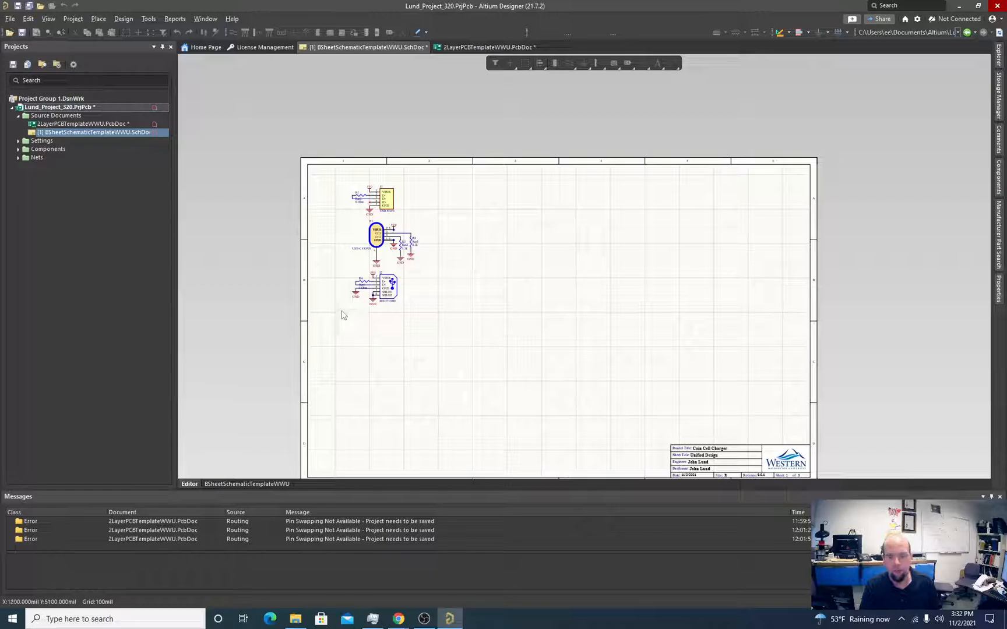
ctrl+scroll(439, 279, up, 2)
ctrl+scroll(438, 285, down, 1)
drag(315, 161, 434, 333)
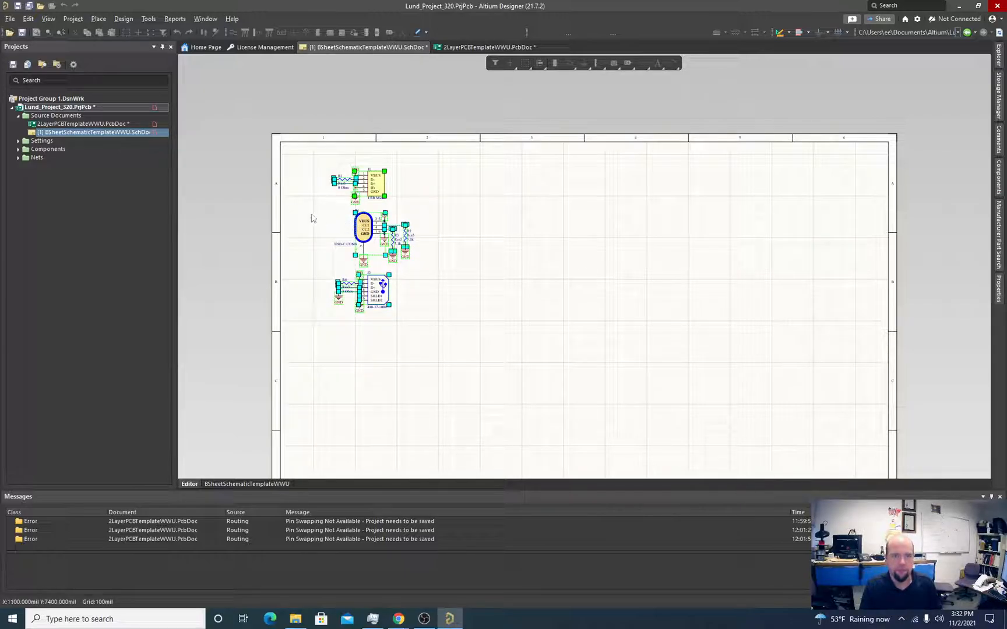
Step: Try to save all open project documents
click(10, 19)
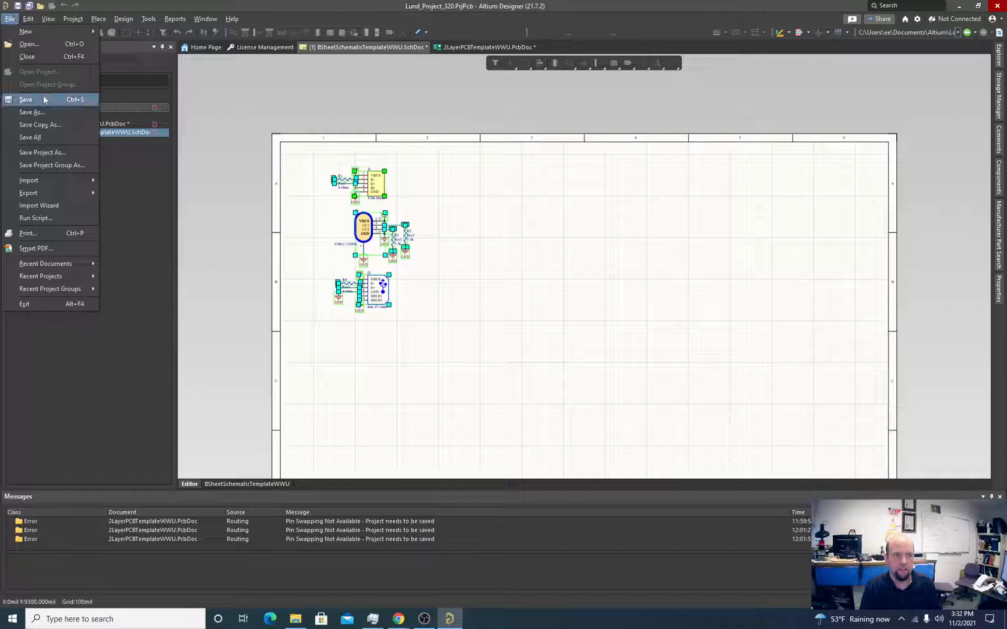
click(30, 137)
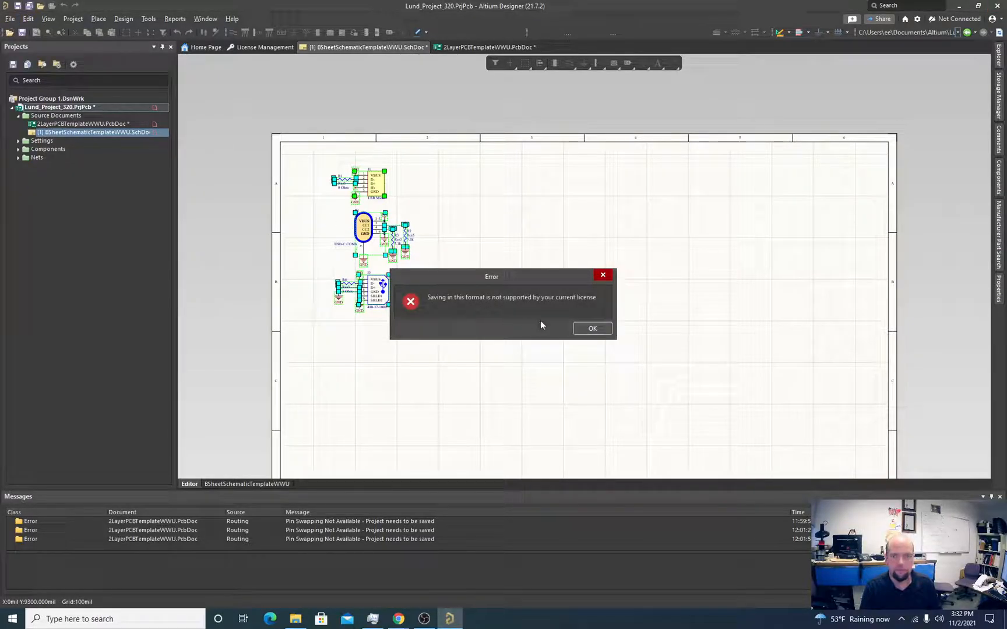
click(593, 328)
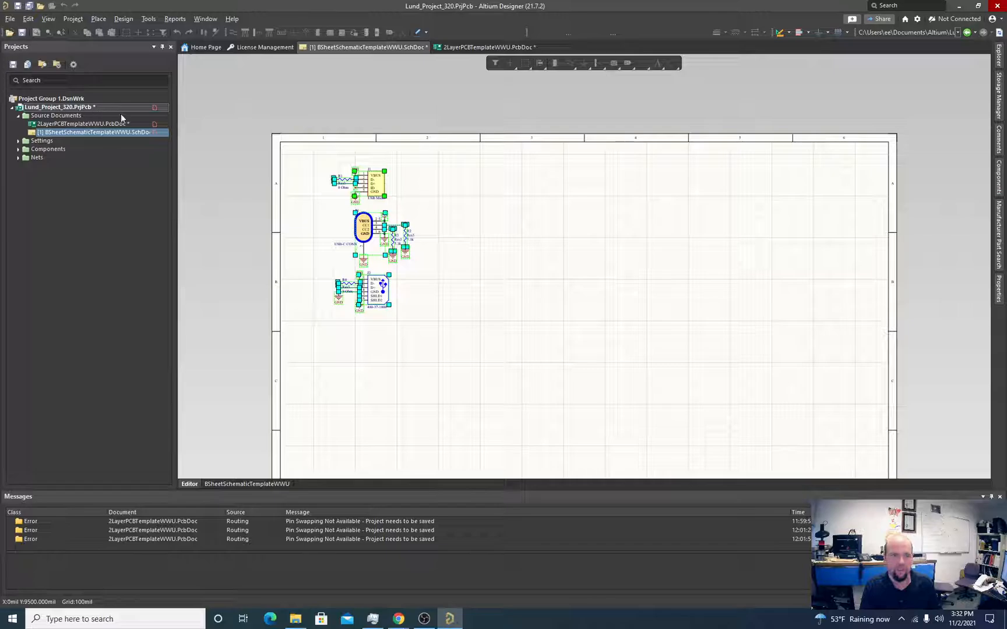
click(10, 19)
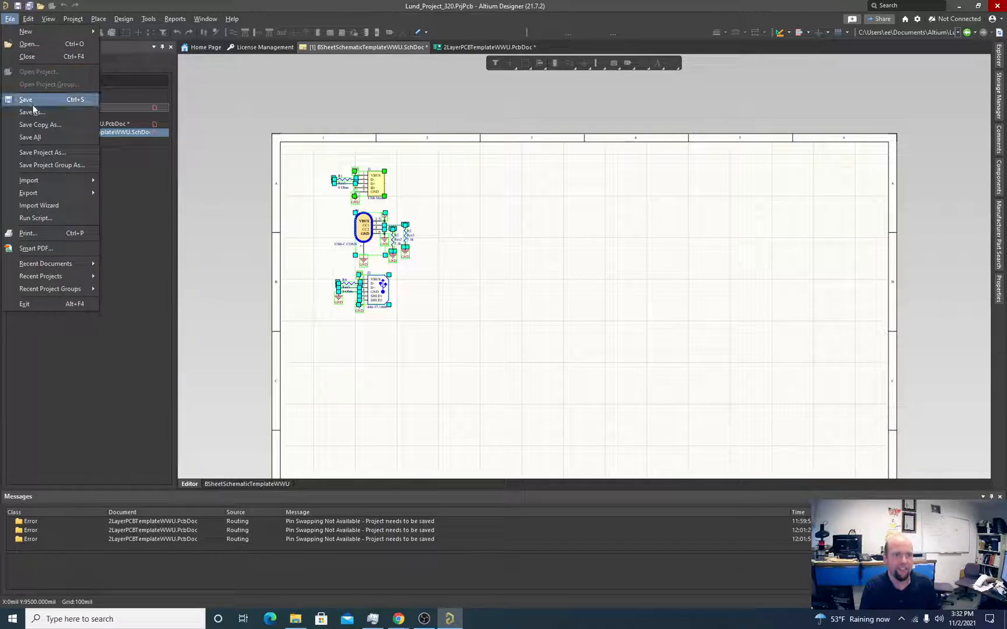
click(401, 92)
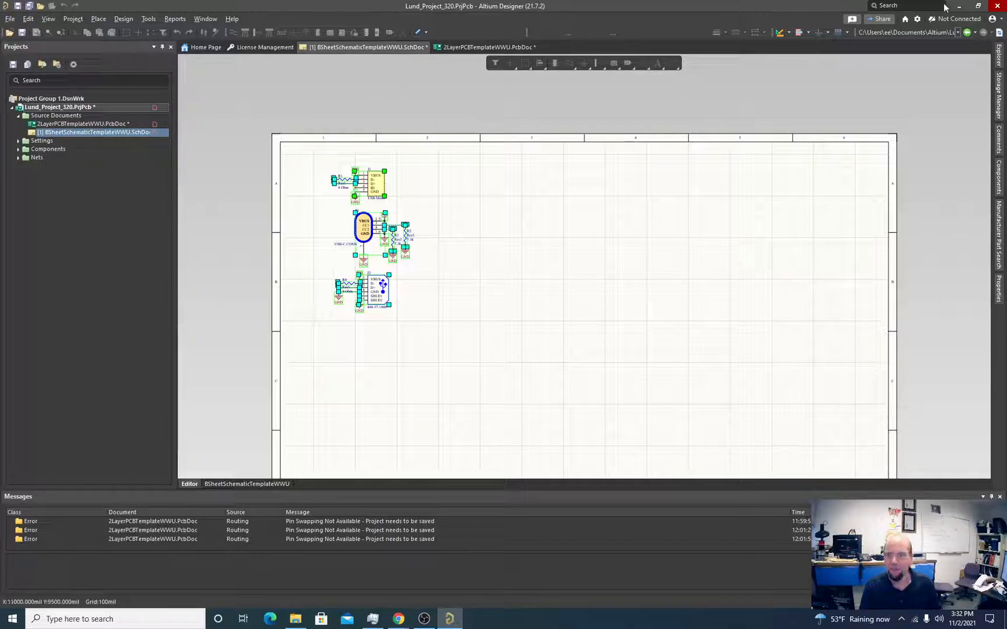
Step: Open the license management page and reconnect to the private license server
click(993, 20)
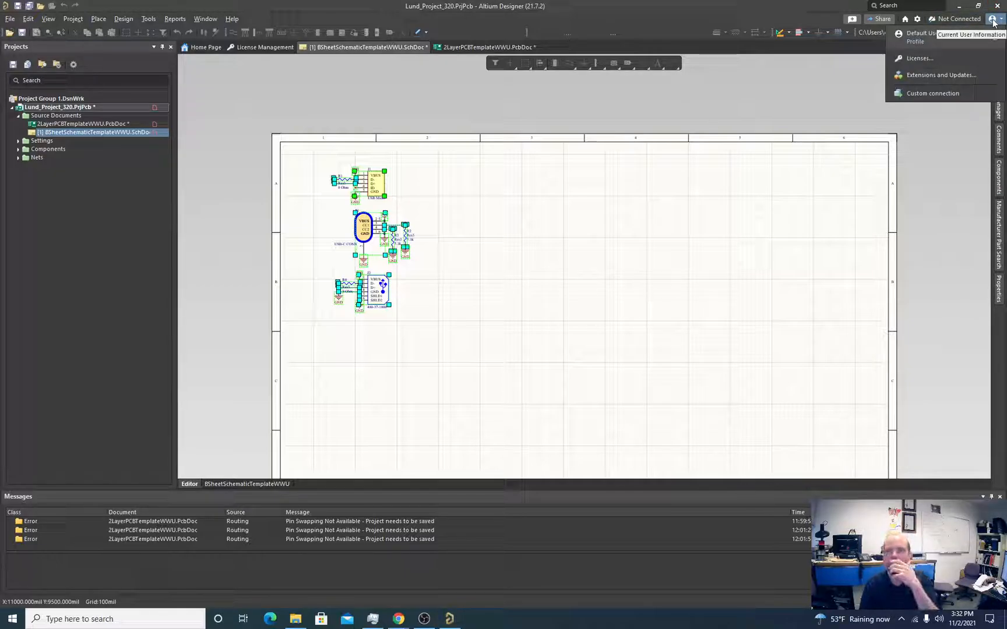
click(926, 57)
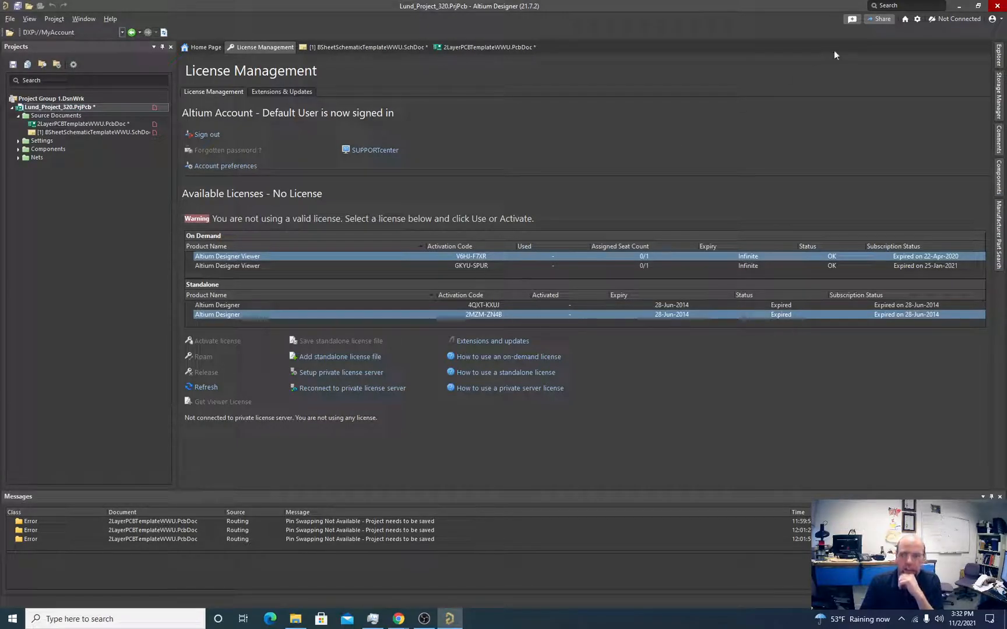
click(993, 19)
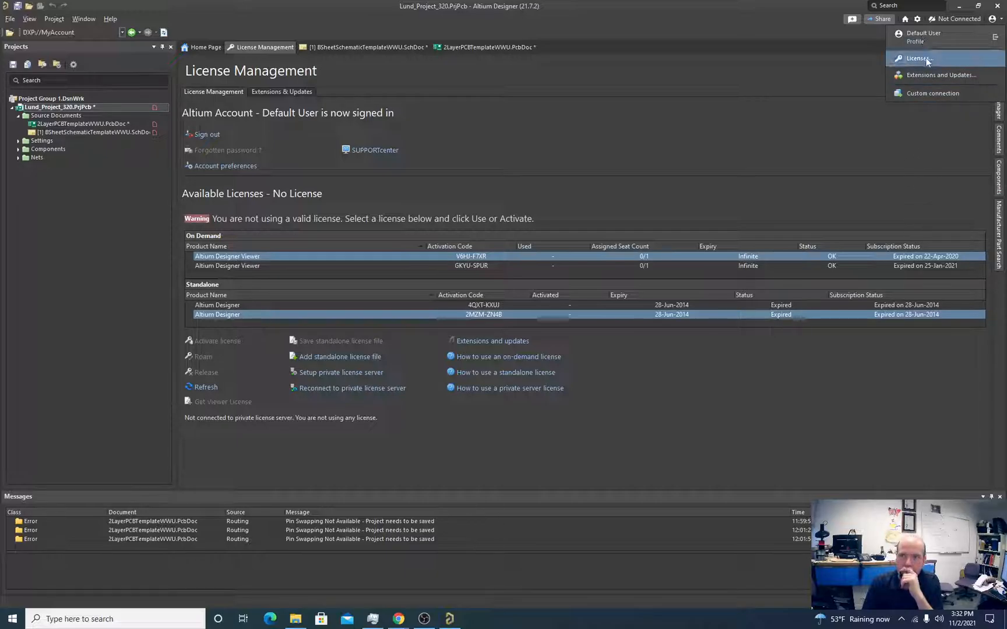
click(992, 19)
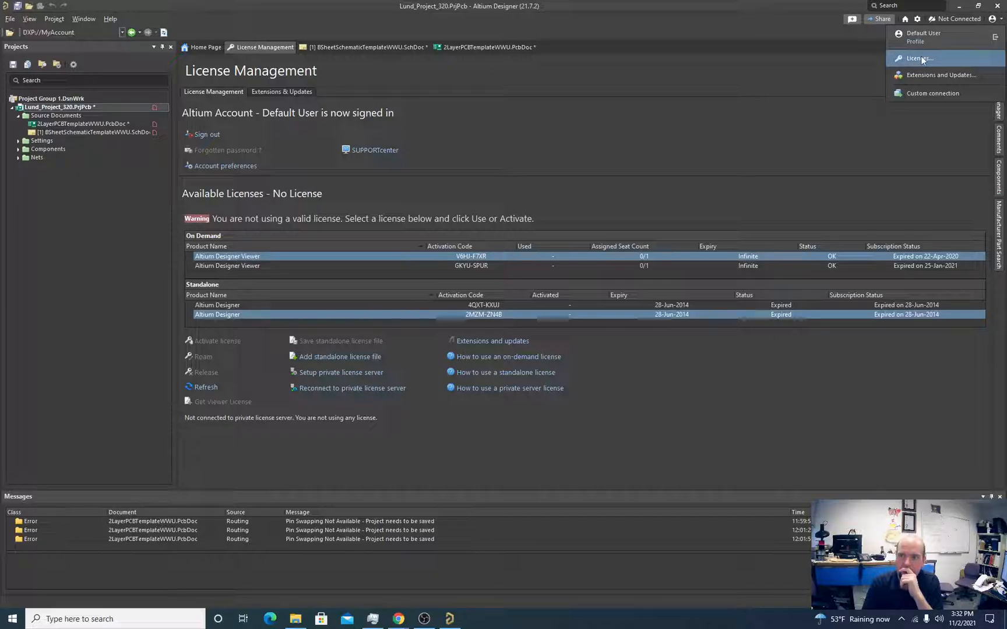
click(953, 18)
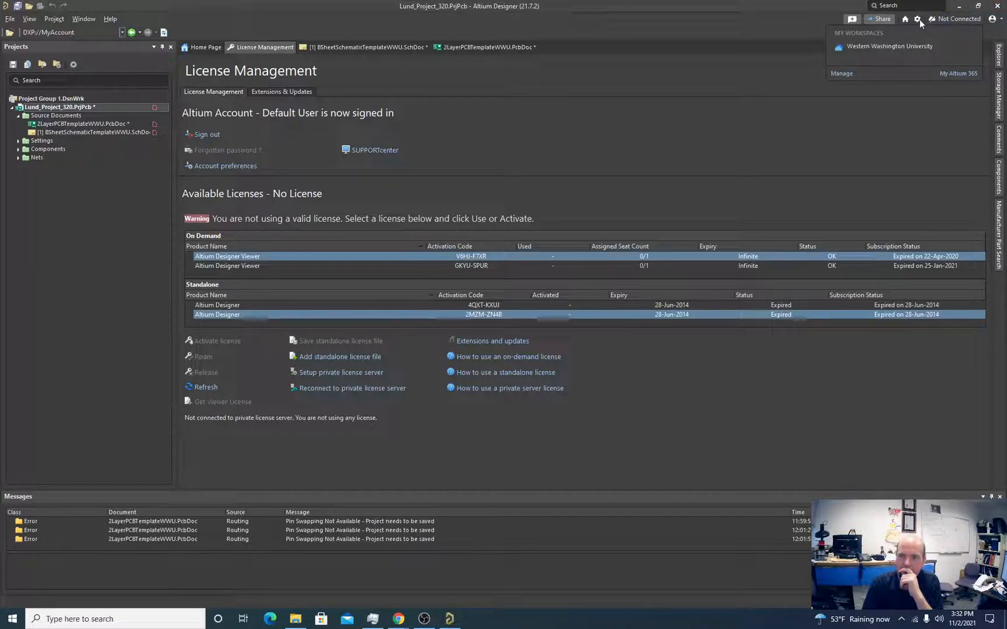
click(457, 314)
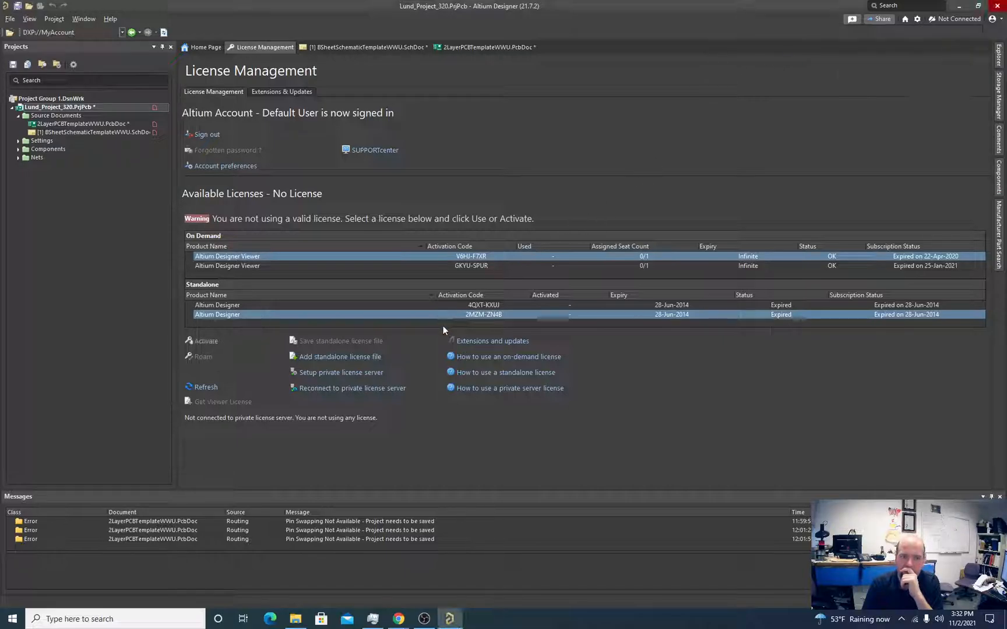
click(340, 389)
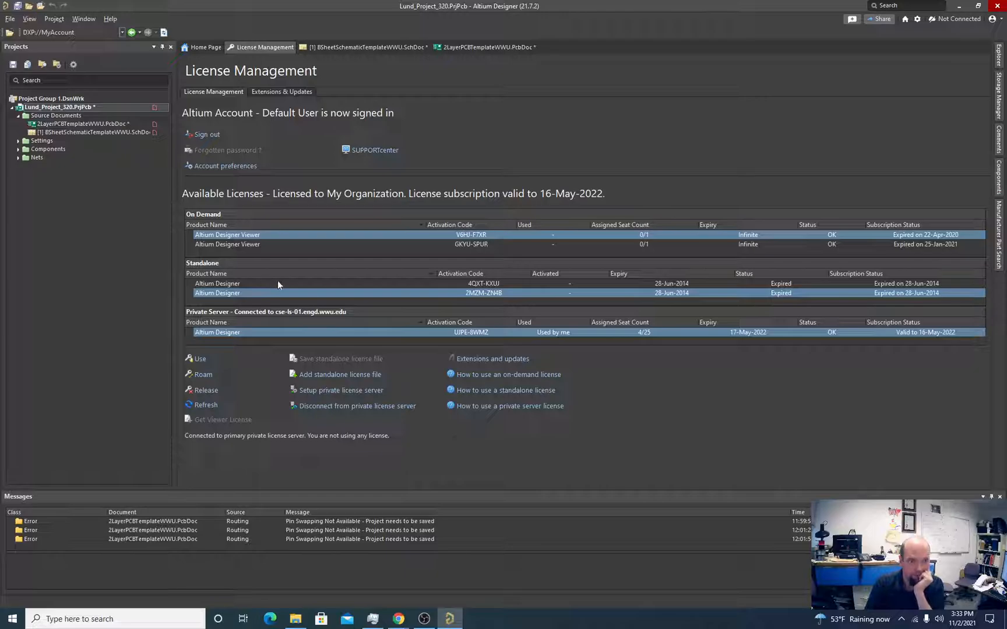
Step: Save the Lund_Project_320 project, the 2LayerPCBTemplateWWU PCB document and the BSheetSchematicTemplateWWU schematic
click(11, 20)
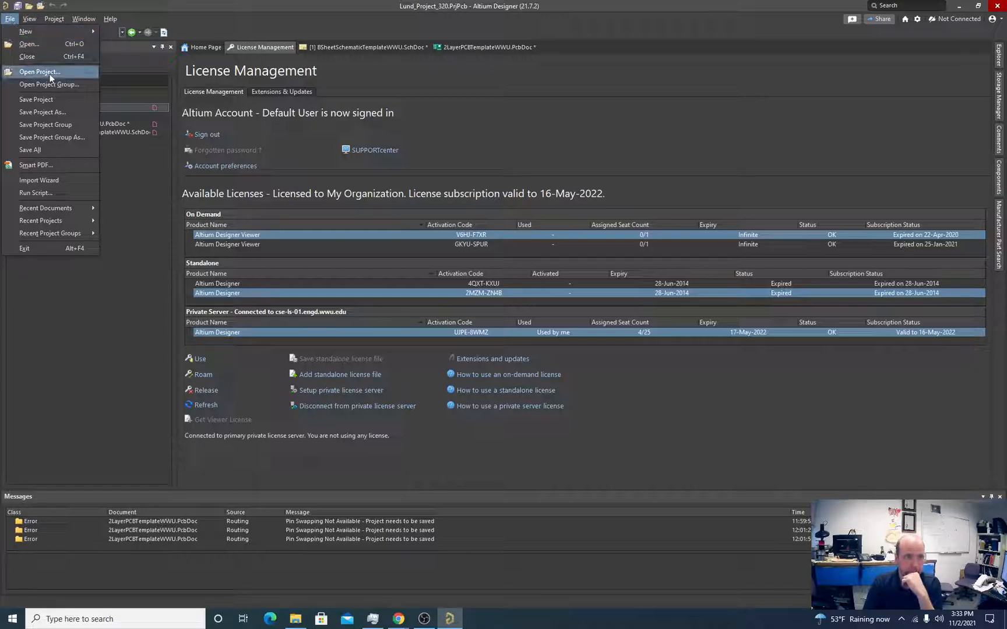
click(52, 99)
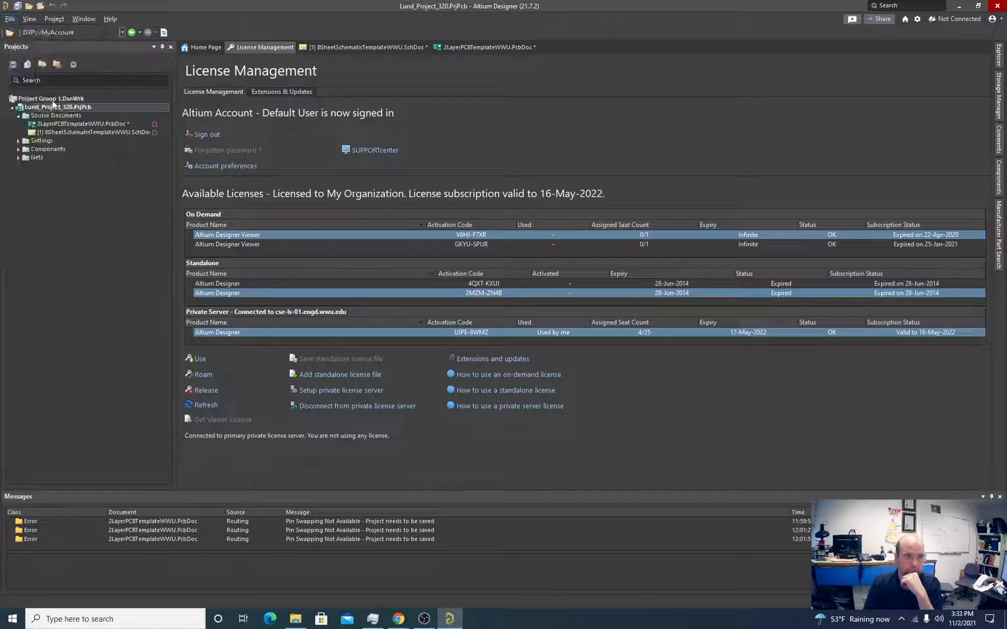
click(56, 123)
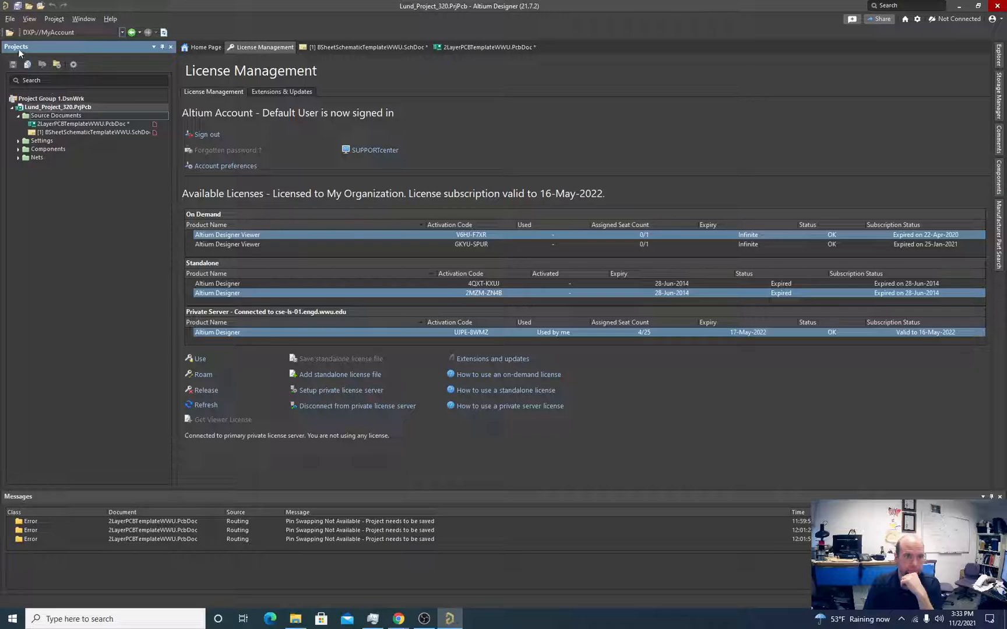
right_click(55, 124)
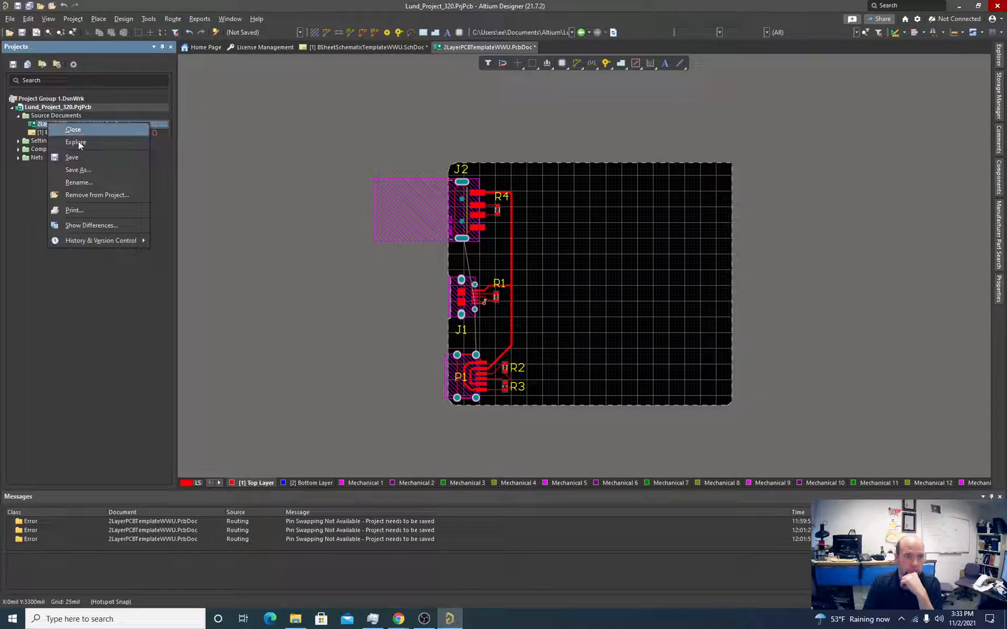
click(58, 136)
right_click(55, 132)
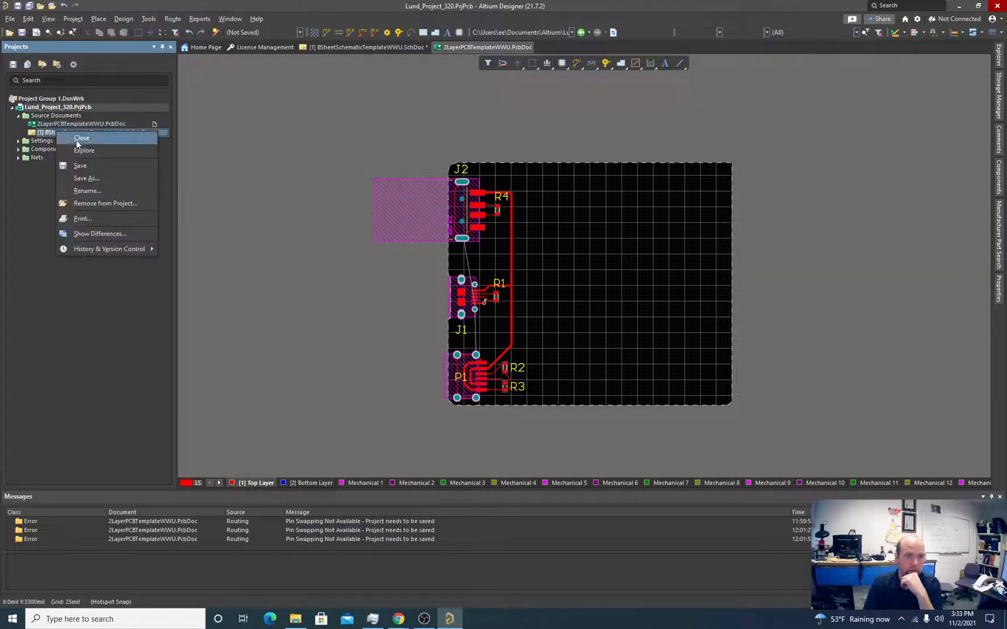
click(81, 159)
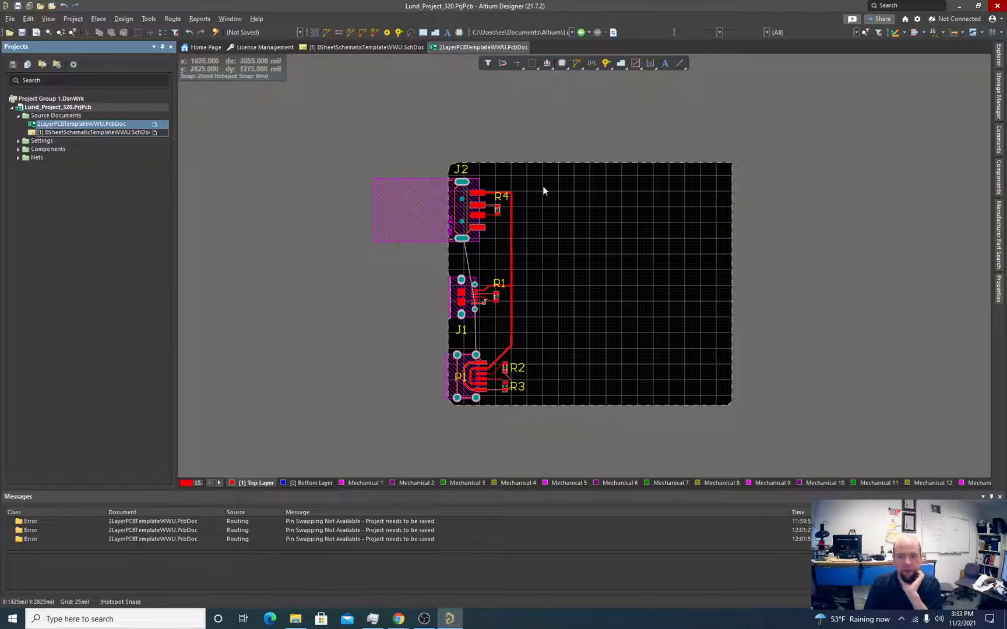
Step: Move the selected USB connector circuits on the schematic up and left into the sheet's corner, and deselect them
click(122, 133)
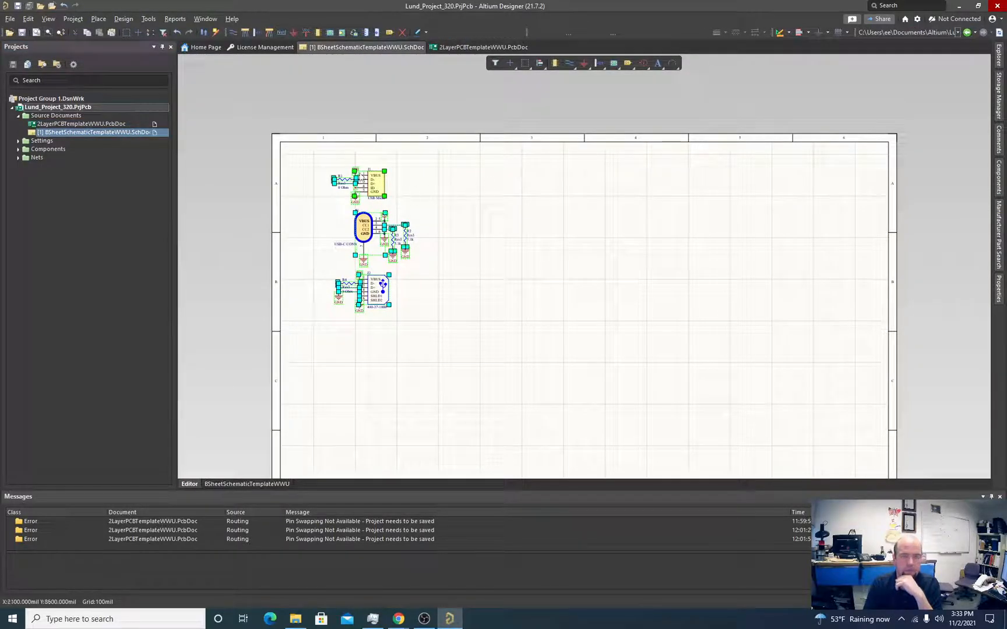
drag(377, 186, 346, 174)
click(442, 210)
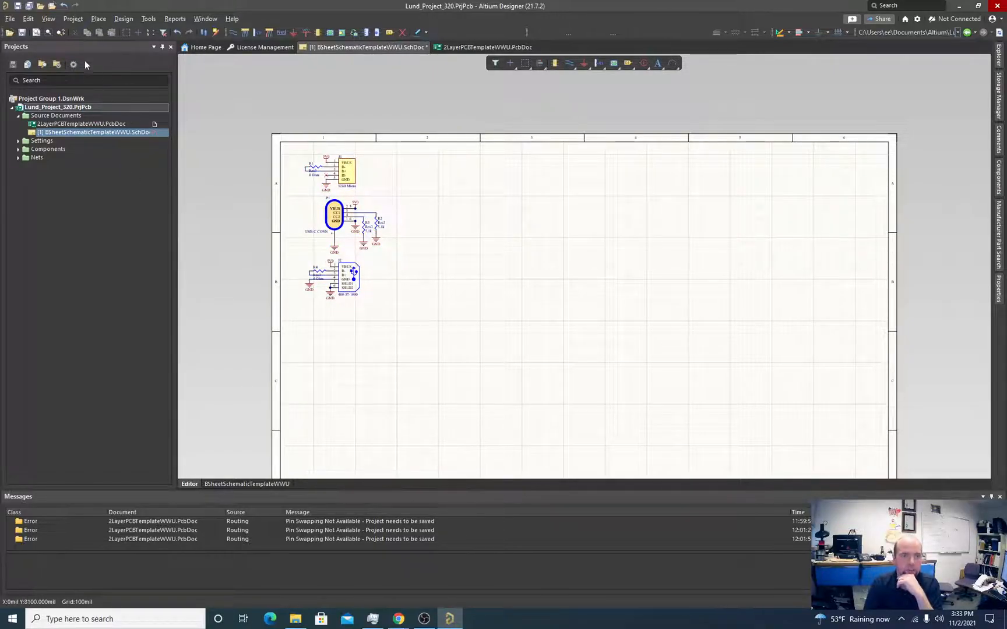
Step: Draw a boundary line enclosing the USB circuits, from the left sheet border at Y 5000 mil across to X 3000 mil and up to the top border
click(98, 19)
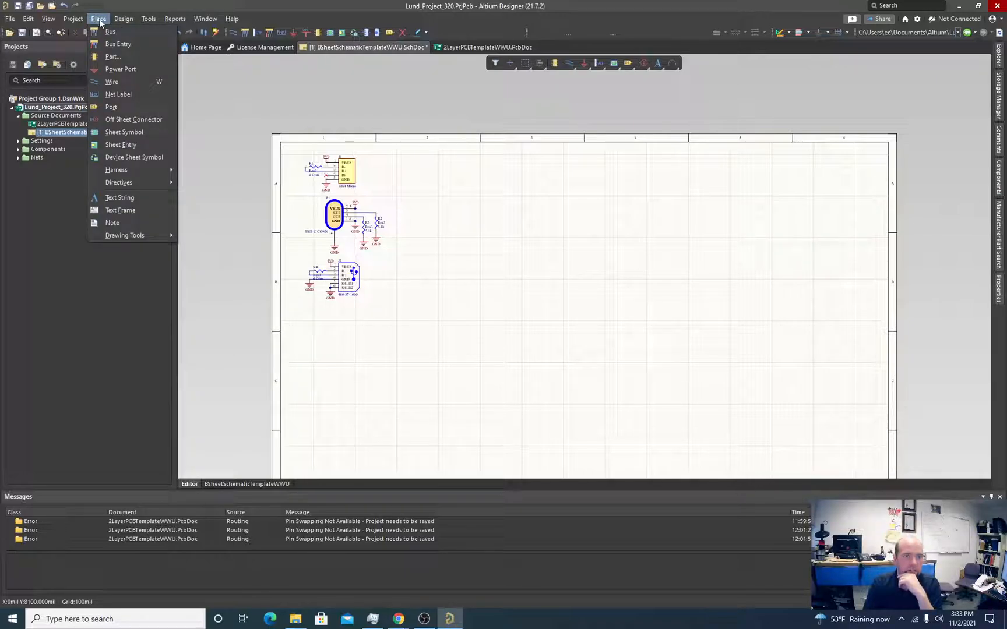
click(100, 20)
click(95, 19)
mouse_move(118, 20)
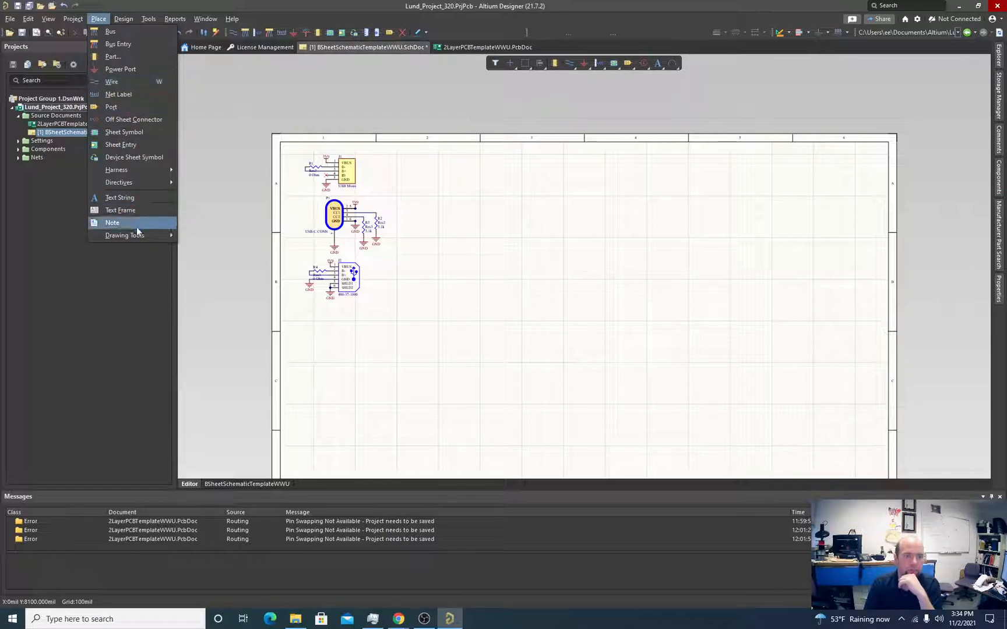
mouse_move(137, 234)
click(210, 290)
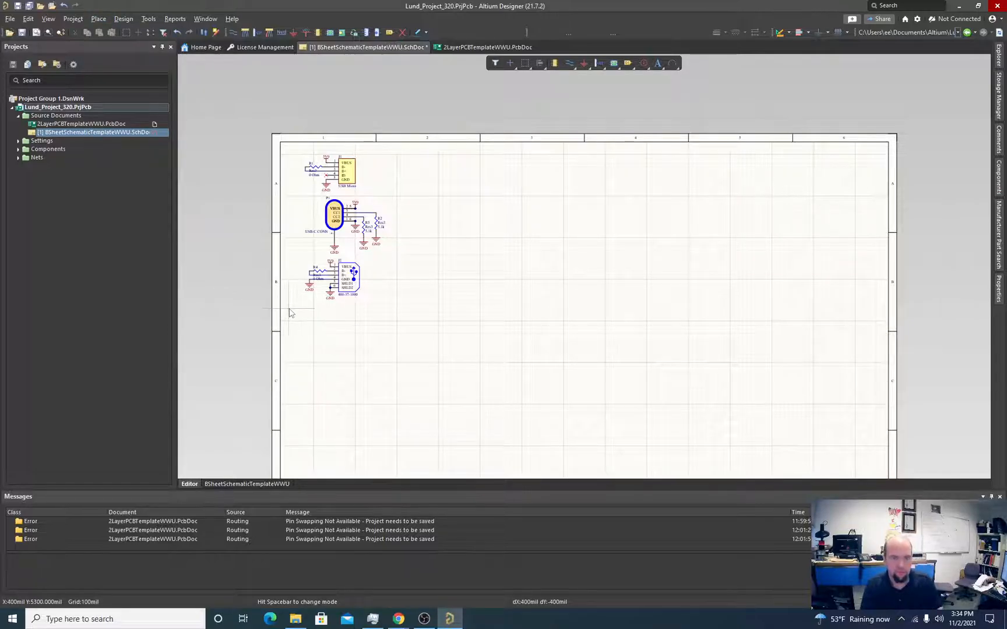
ctrl+scroll(288, 307, up, 3)
key(g)
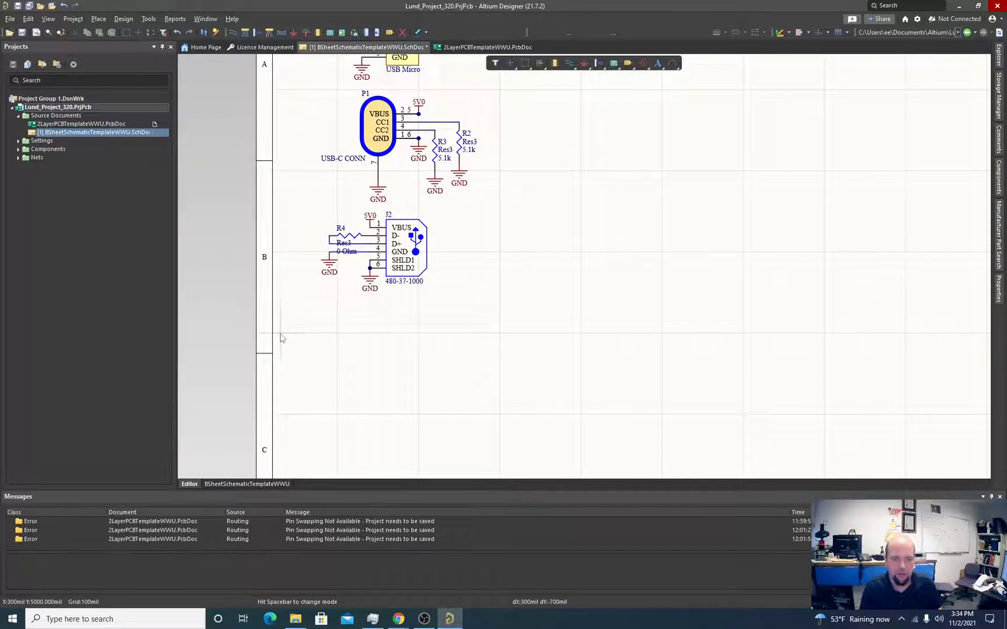
click(272, 333)
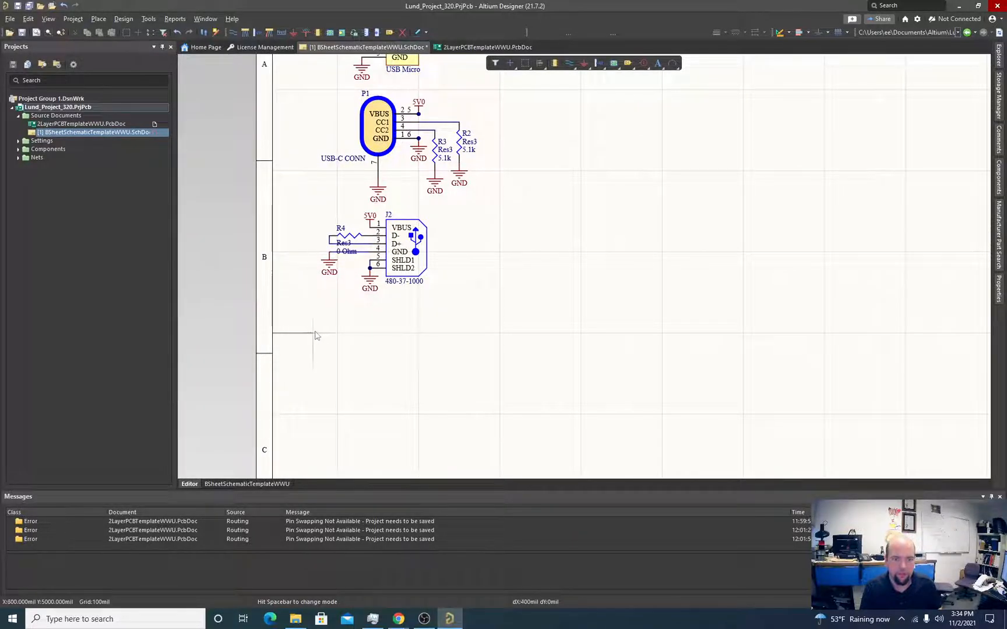
click(500, 334)
scroll(505, 180, up, 4)
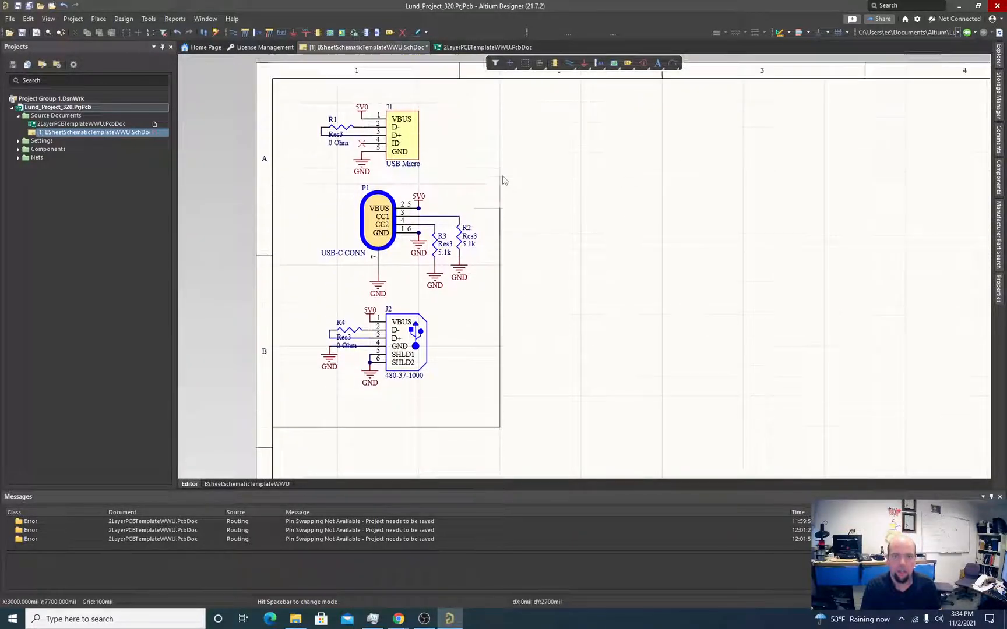
click(500, 109)
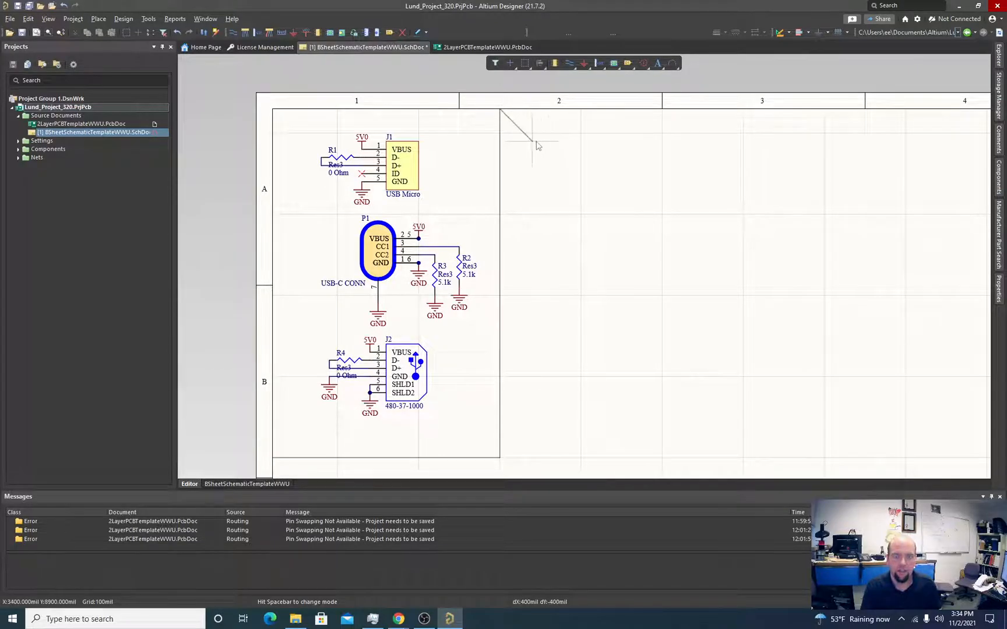
right_click(535, 144)
scroll(411, 272, down, 2)
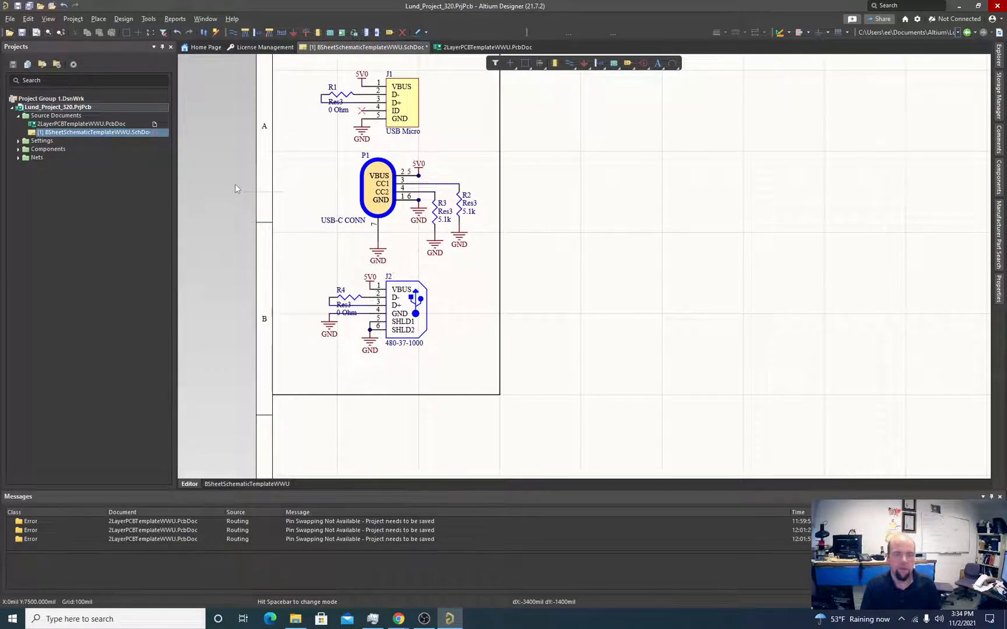
right_click(277, 169)
Step: Place a text string near the lower edge of the USB section and set its text to USB CONNECTORS
click(123, 19)
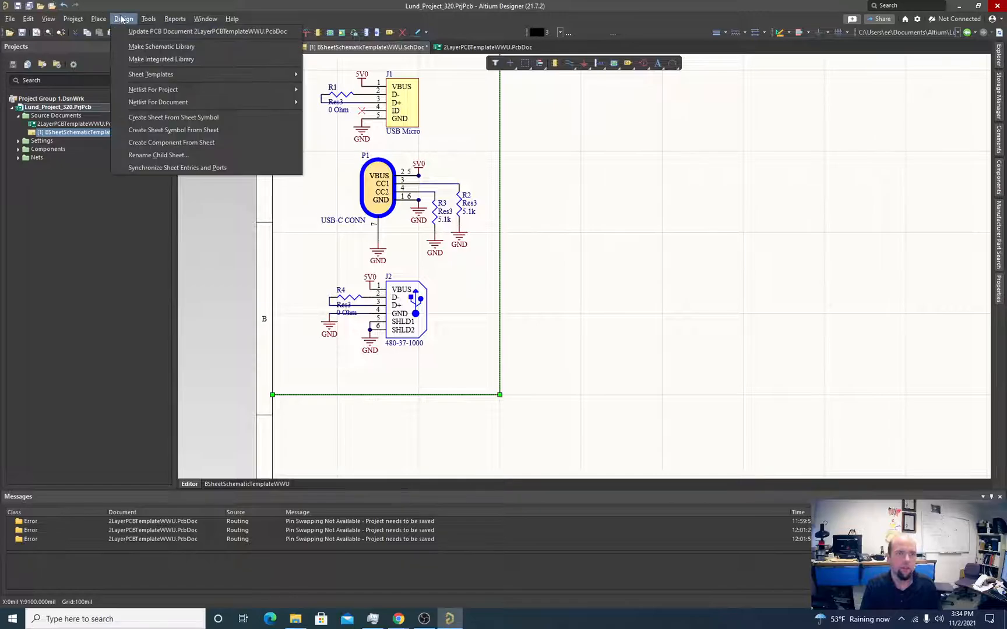
mouse_move(89, 20)
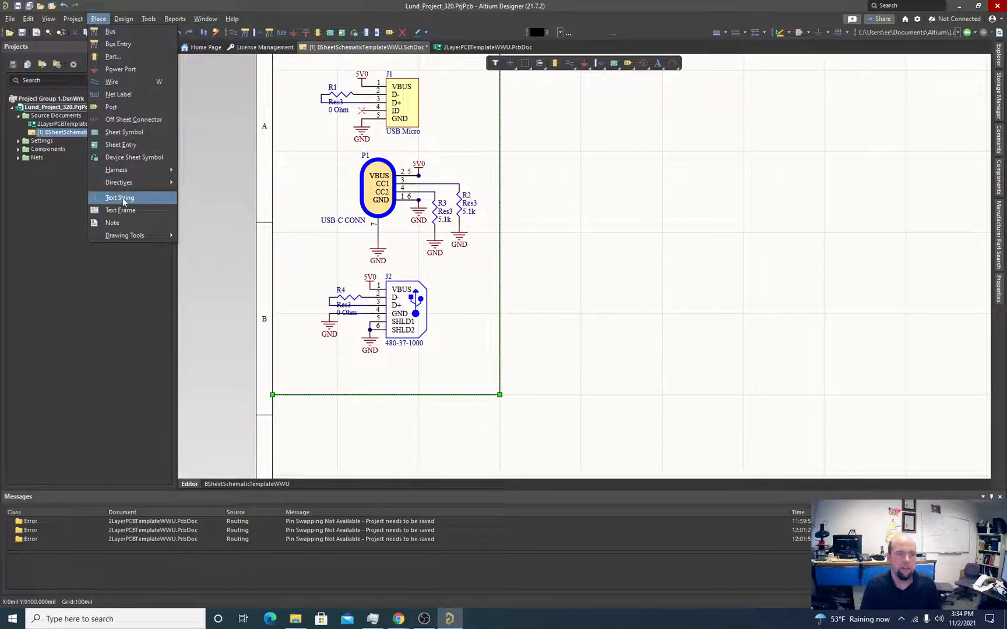
click(122, 198)
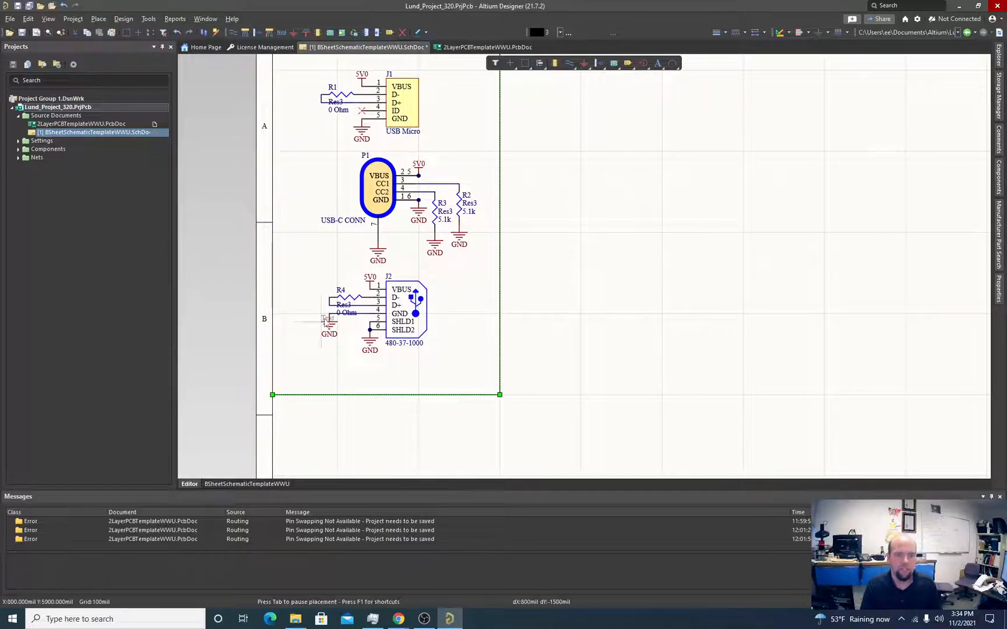
click(313, 387)
key(Escape)
double_click(322, 385)
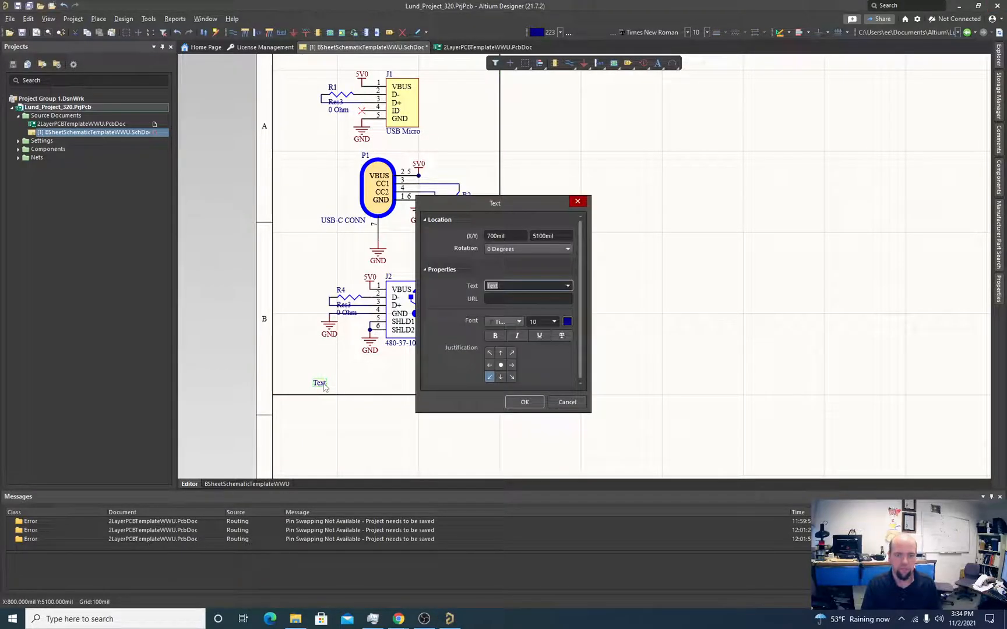
text(USB CO)
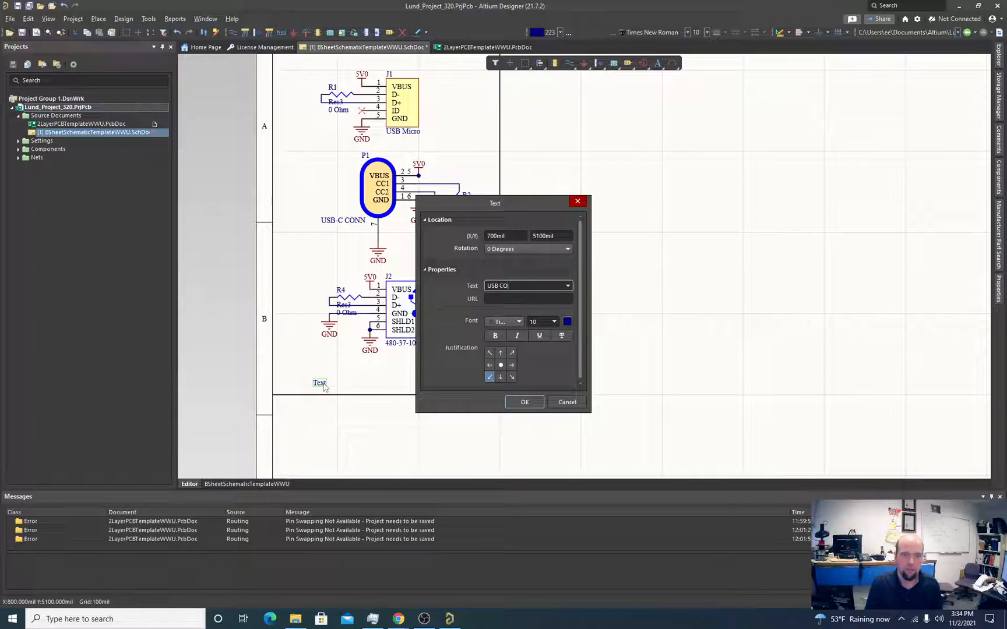
text(NNECTORS)
key(Return)
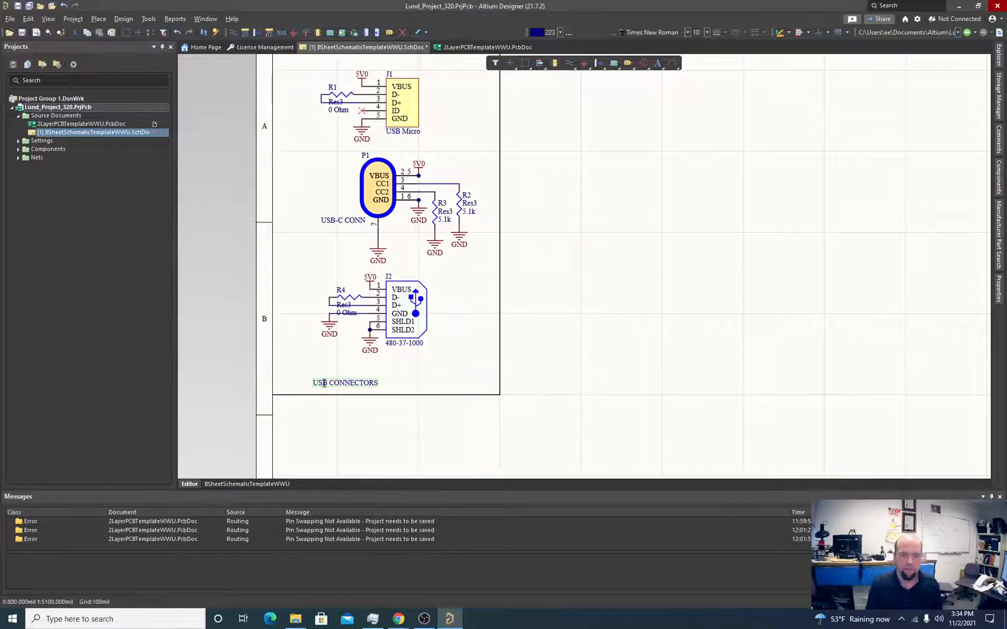
Step: Move the USB CONNECTORS label up and right to centre it beneath the USB circuits, and deselect it
click(350, 382)
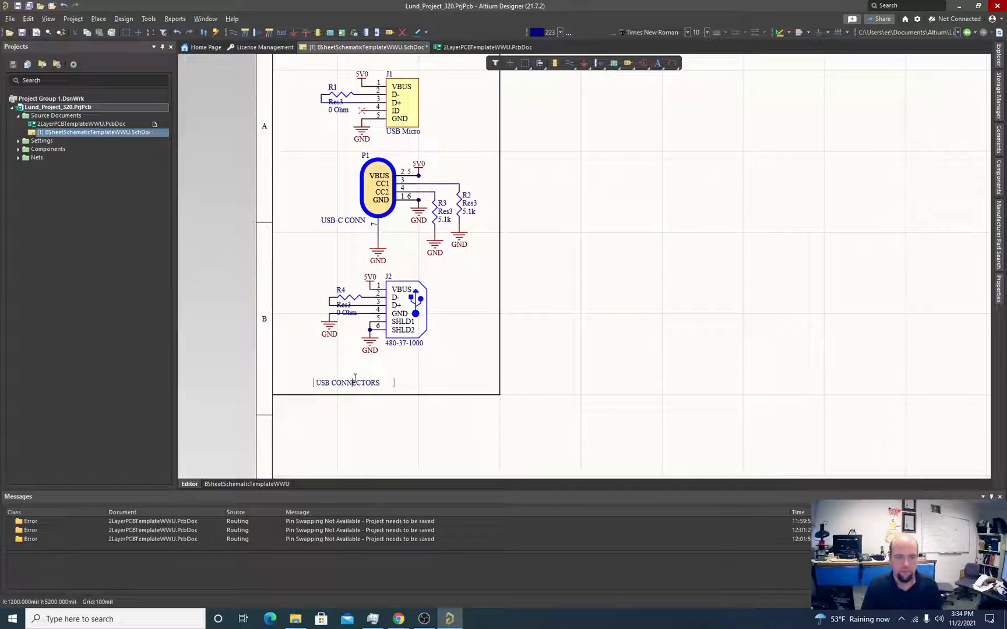
drag(355, 378, 372, 370)
click(446, 360)
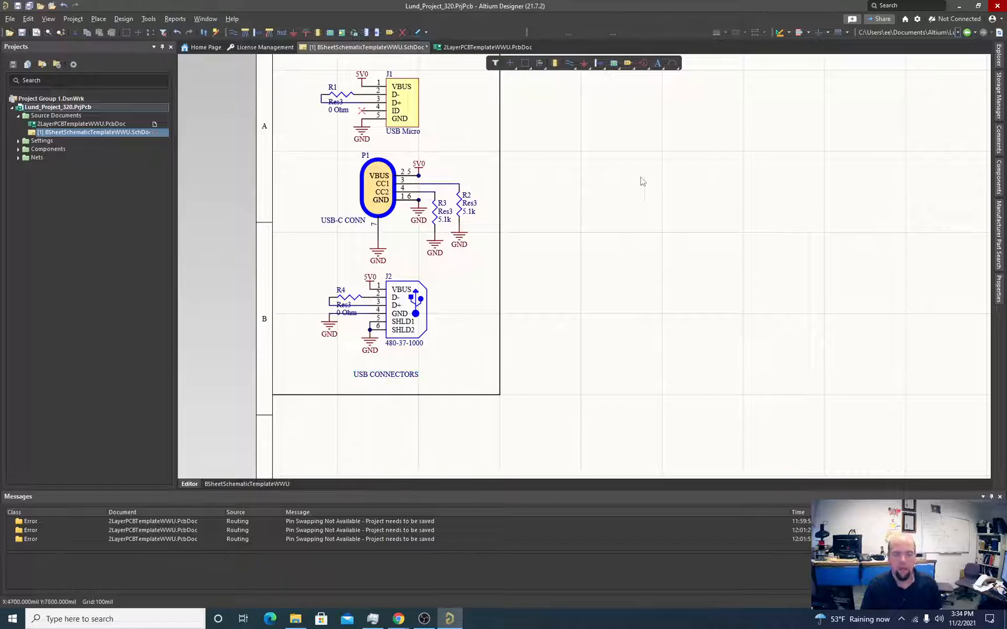
Step: Open the component browser and switch it to the EECE320_F21.SchLib library
ctrl+scroll(627, 190, down, 6)
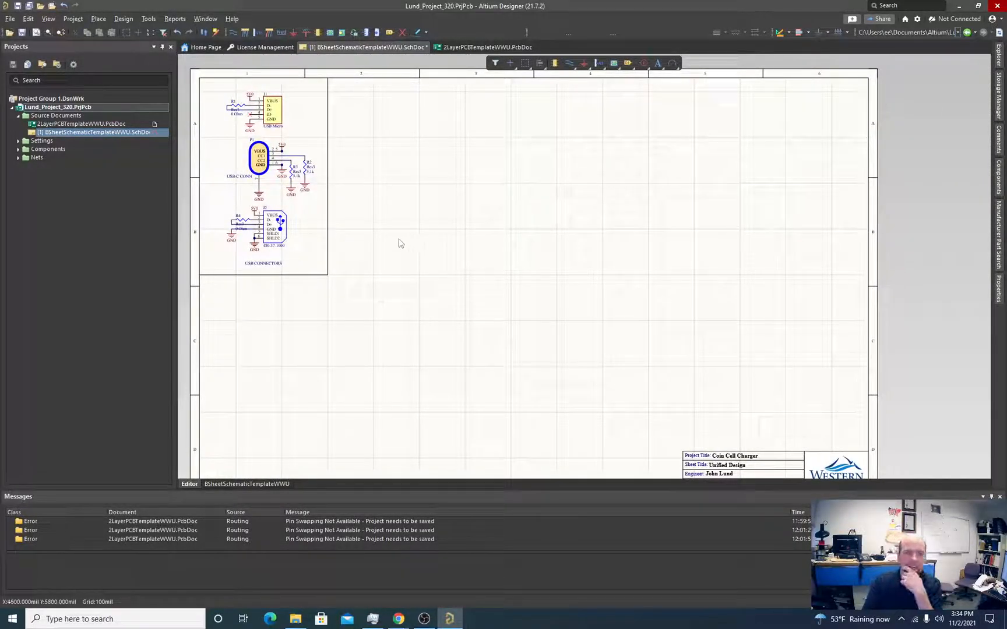
scroll(271, 262, up, 1)
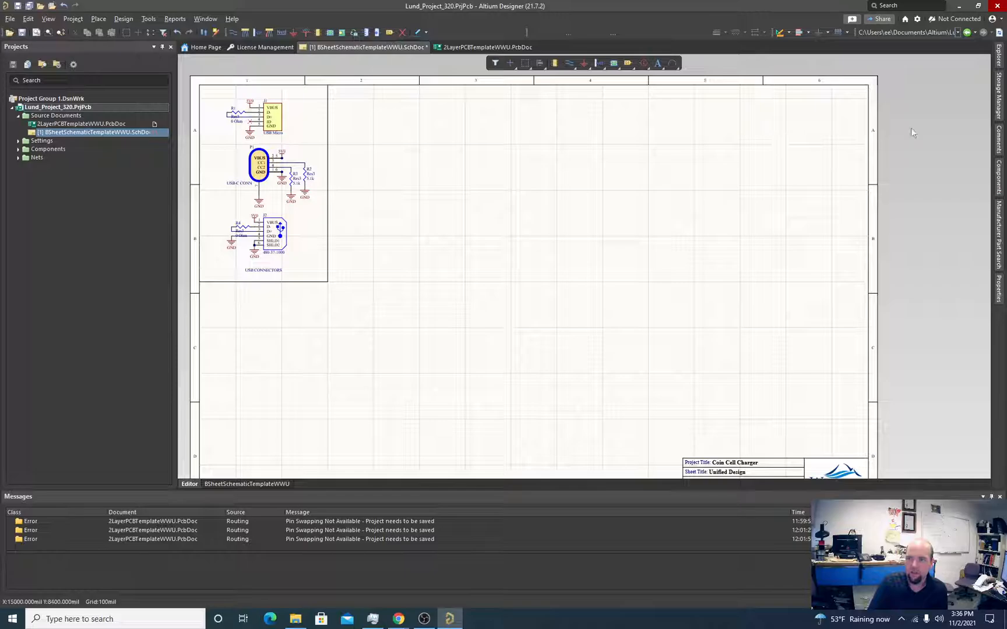
click(999, 174)
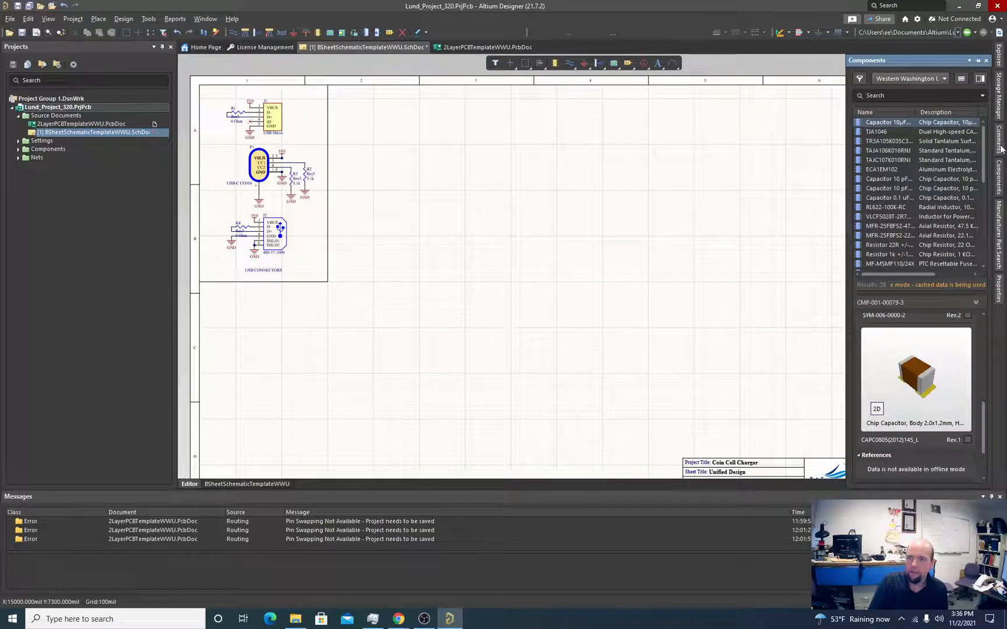
click(999, 93)
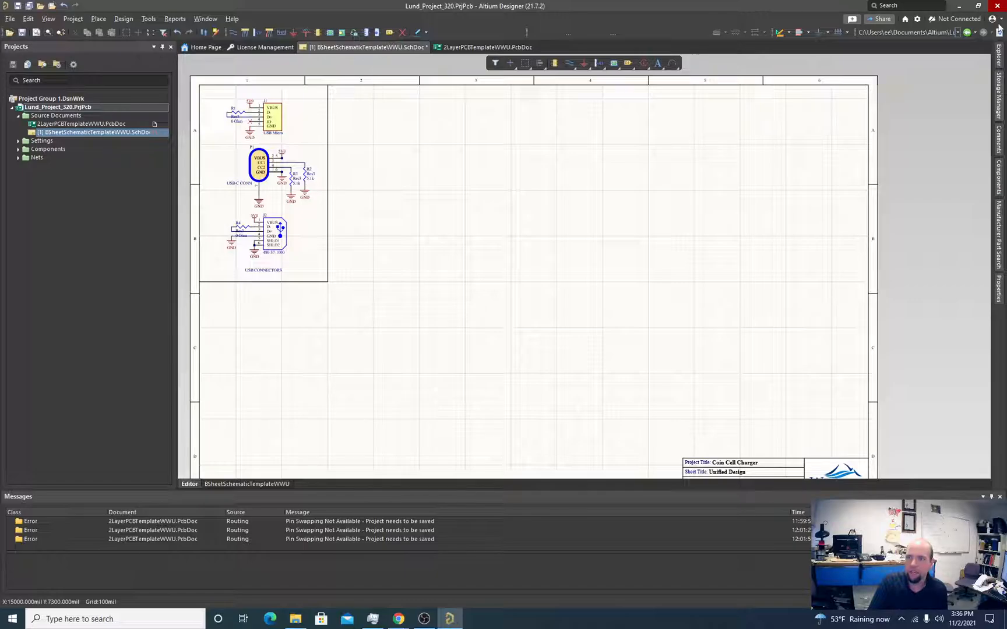
click(1000, 138)
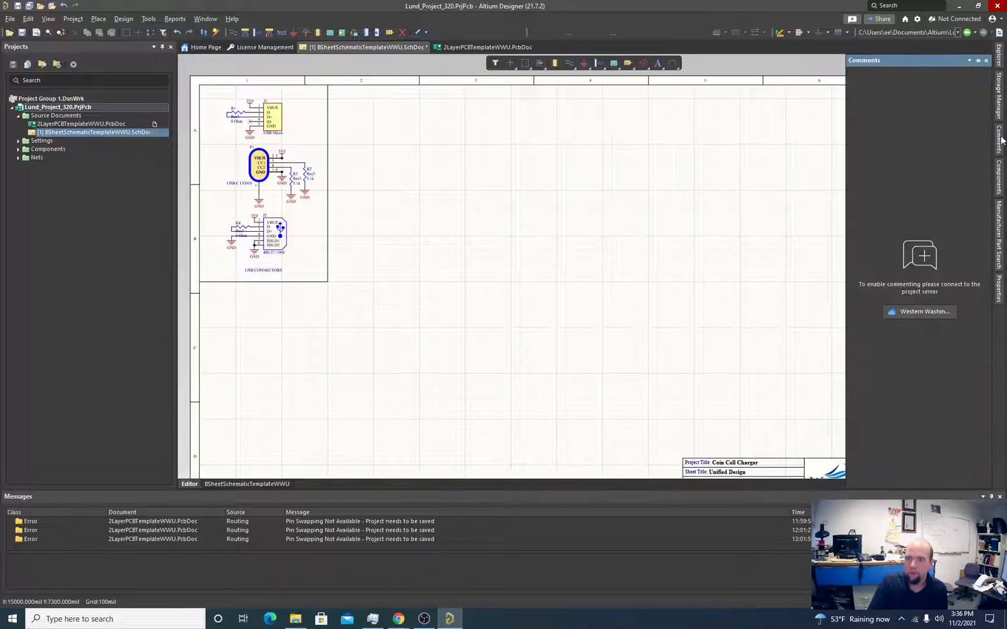
click(999, 175)
click(930, 78)
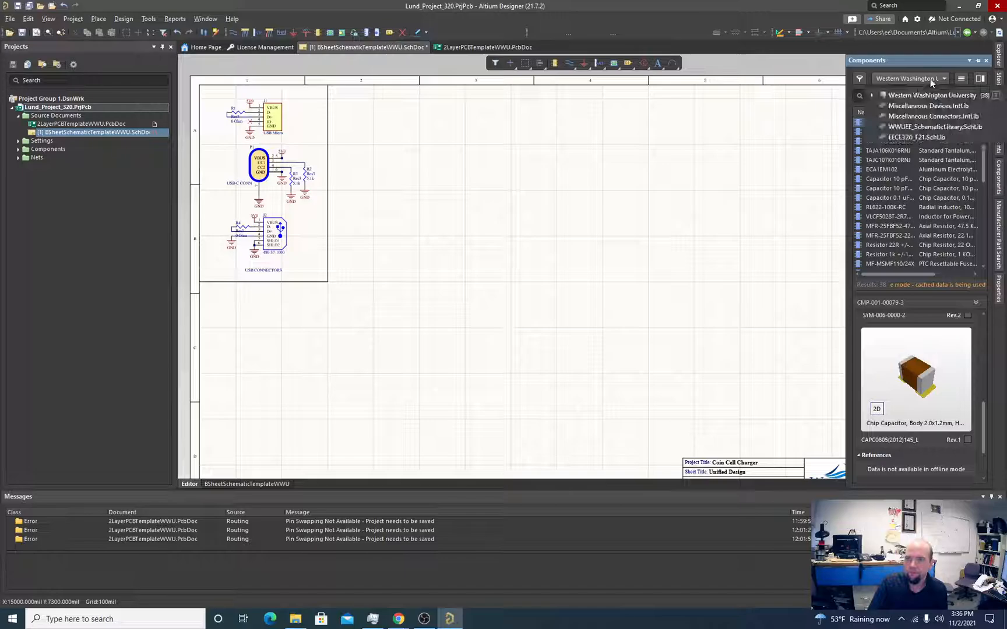
click(908, 137)
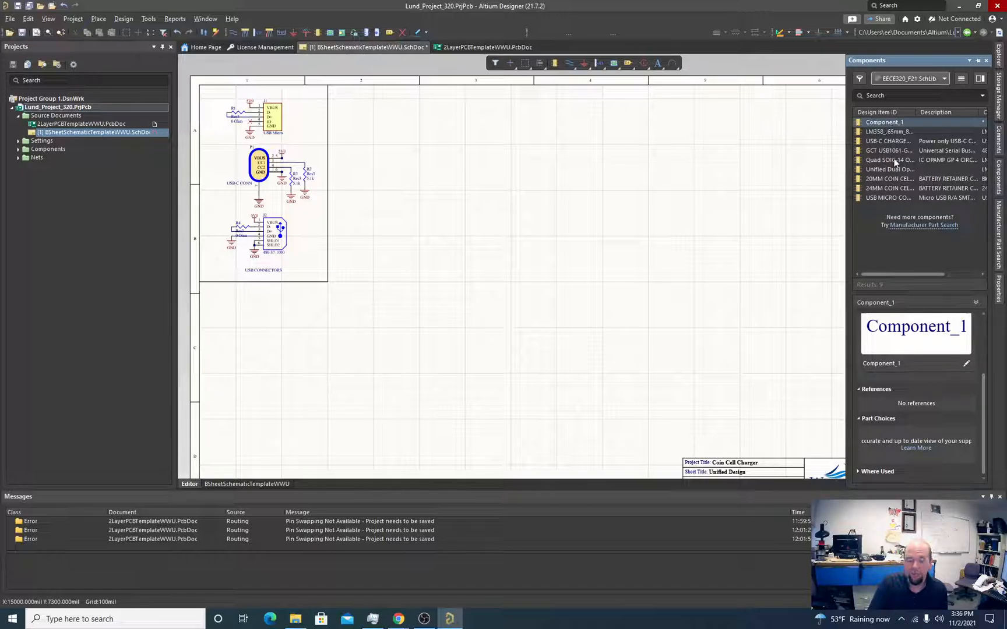
Step: Place parts A to D of the Quad SOIC-14 OP-AMP in a two-by-two arrangement beside the USB section
click(930, 159)
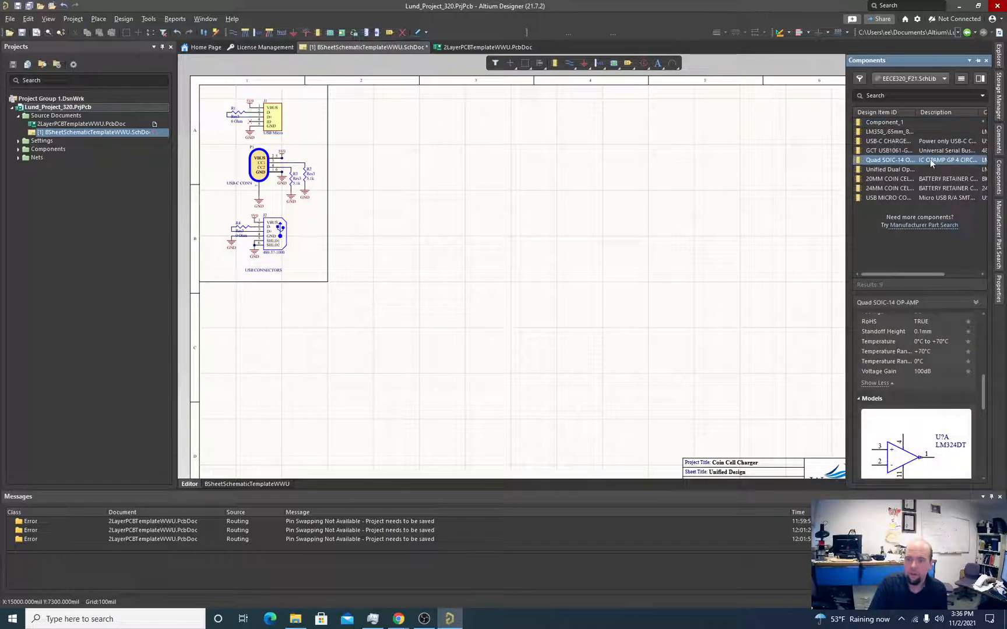
right_click(930, 159)
click(839, 164)
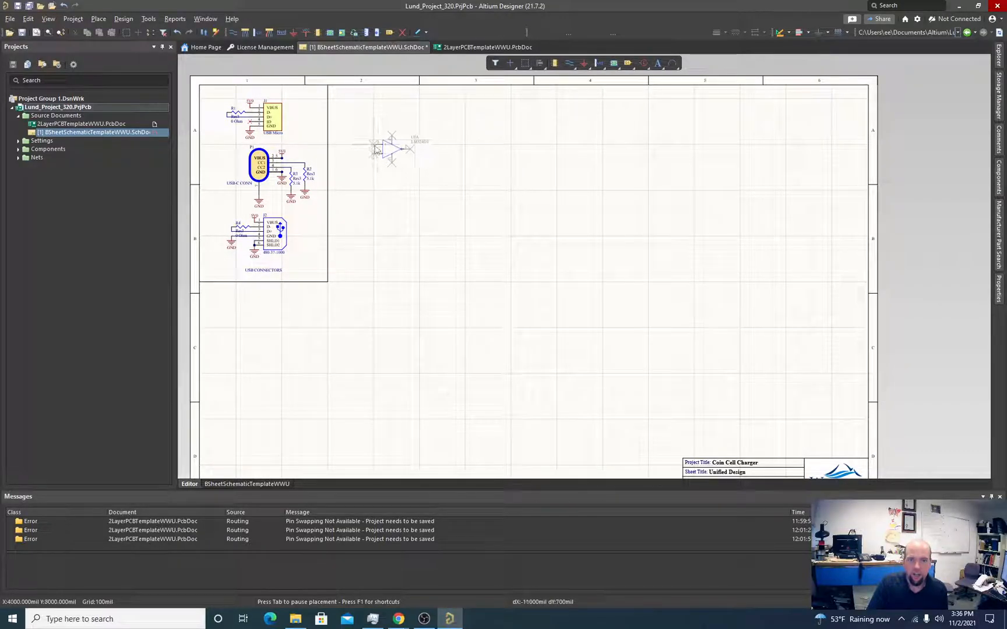
key(End)
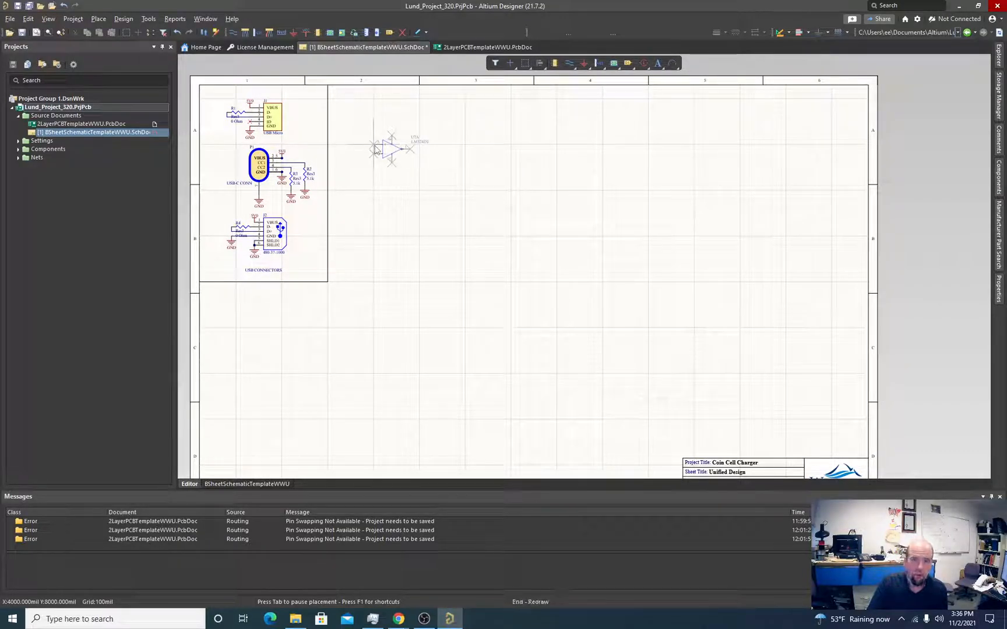
key(Left)
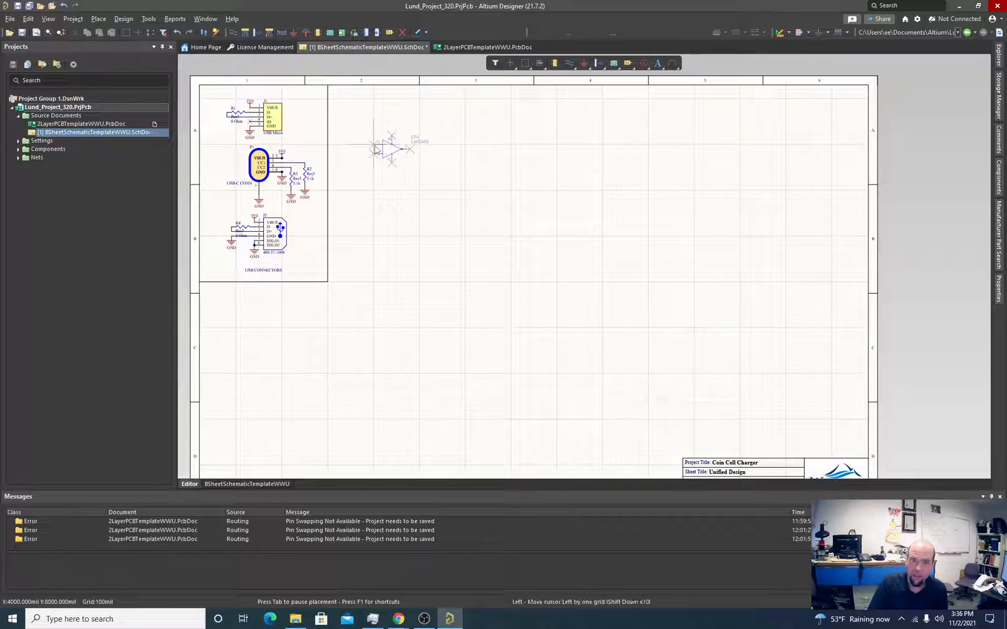
key(Right)
click(376, 150)
click(489, 149)
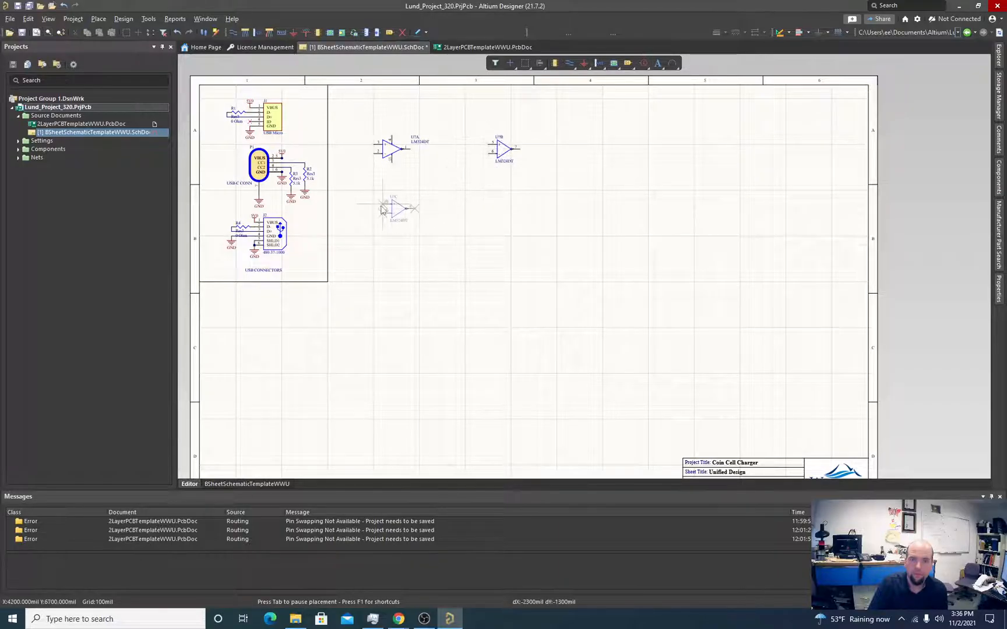
click(376, 218)
click(492, 219)
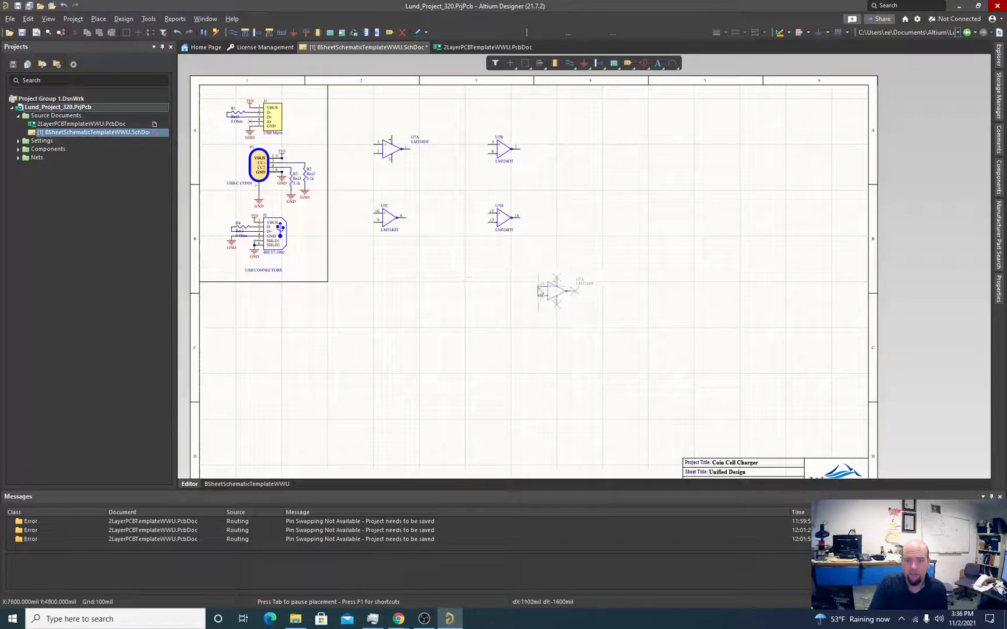
Step: Place all four parts of a second Quad SOIC-14 OP-AMP below and right of the first set, and end placement
click(534, 287)
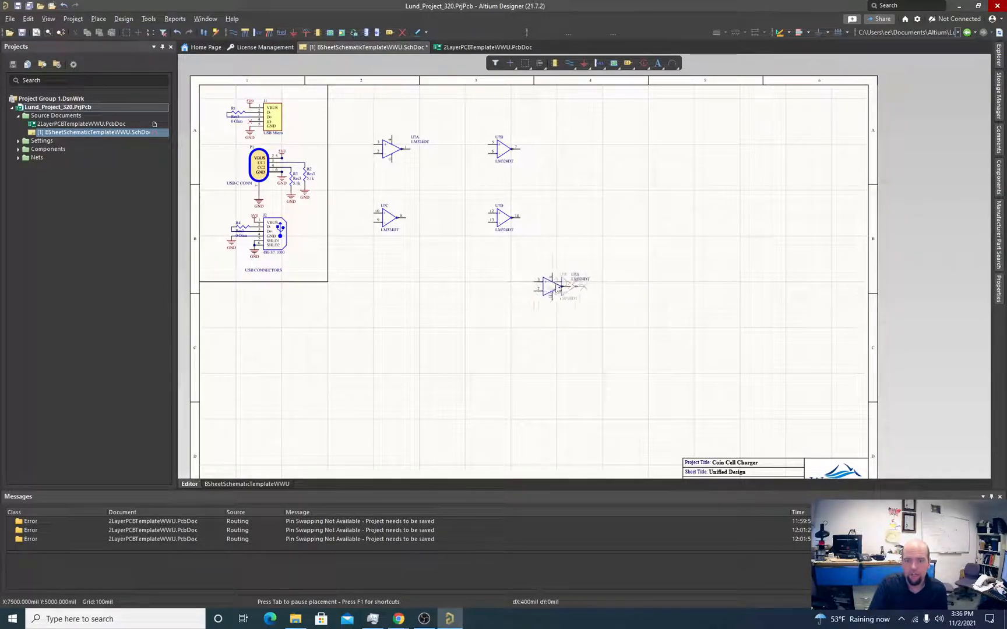
click(638, 287)
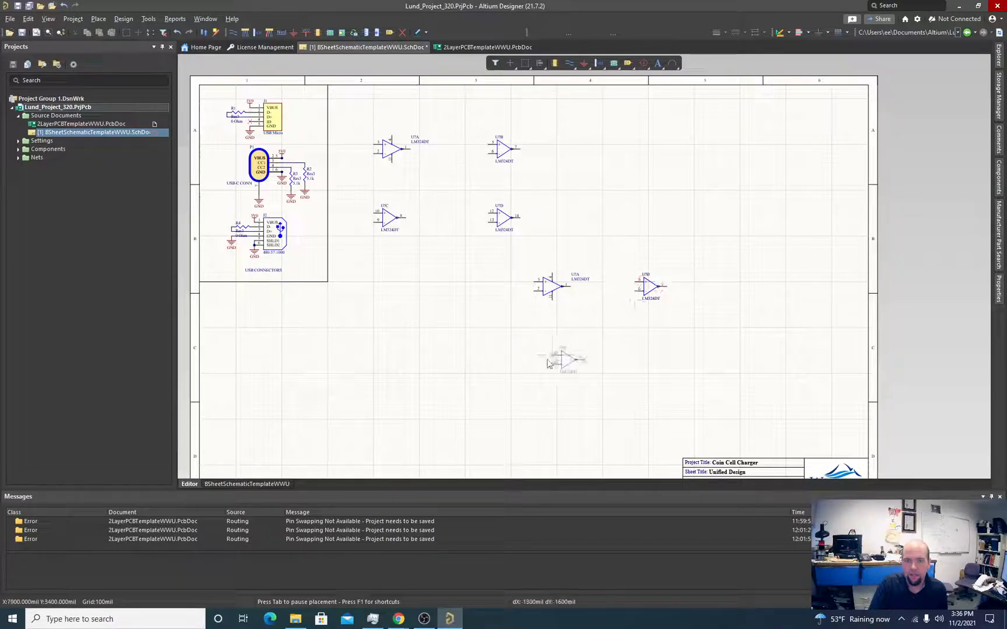
click(541, 366)
click(639, 365)
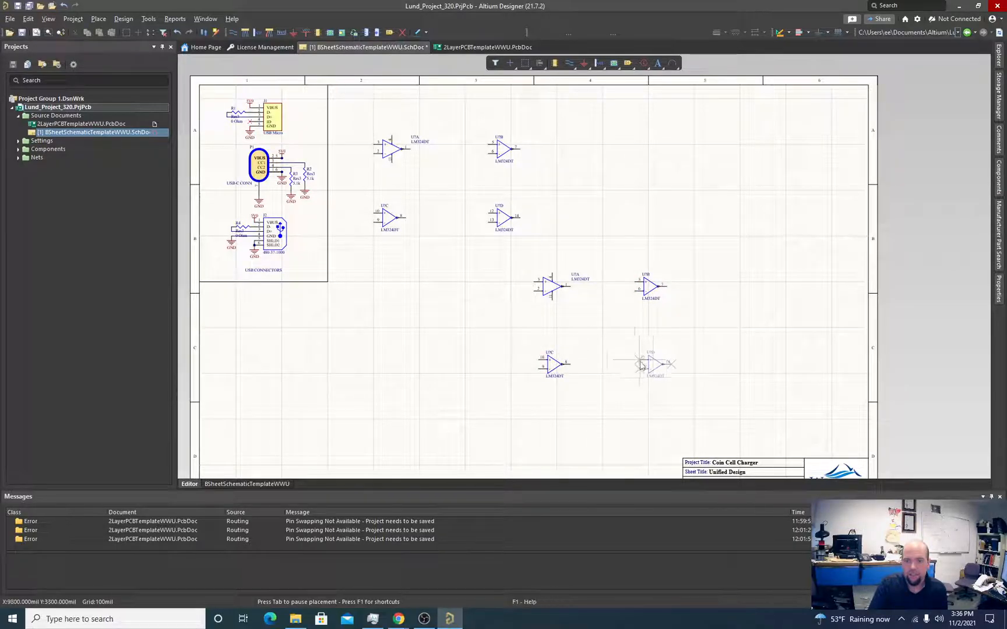
right_click(710, 312)
click(710, 310)
Step: Annotate the schematic quietly and accept the designator changes for both quad op-amps
ctrl+scroll(582, 309, up, 3)
ctrl+scroll(559, 286, down, 2)
ctrl+scroll(548, 273, up, 4)
ctrl+scroll(546, 273, up, 1)
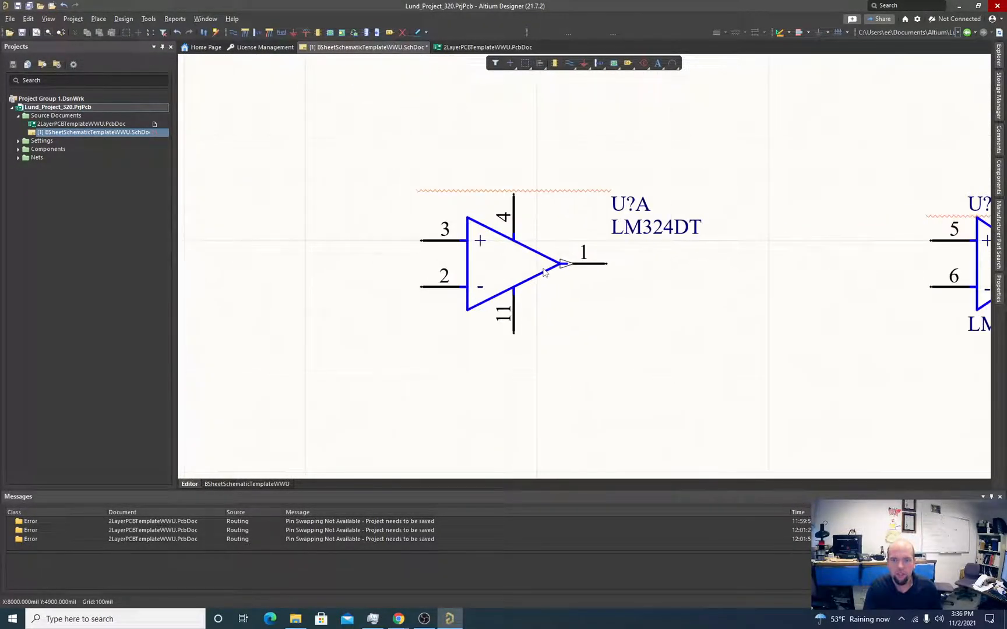
ctrl+scroll(551, 274, down, 4)
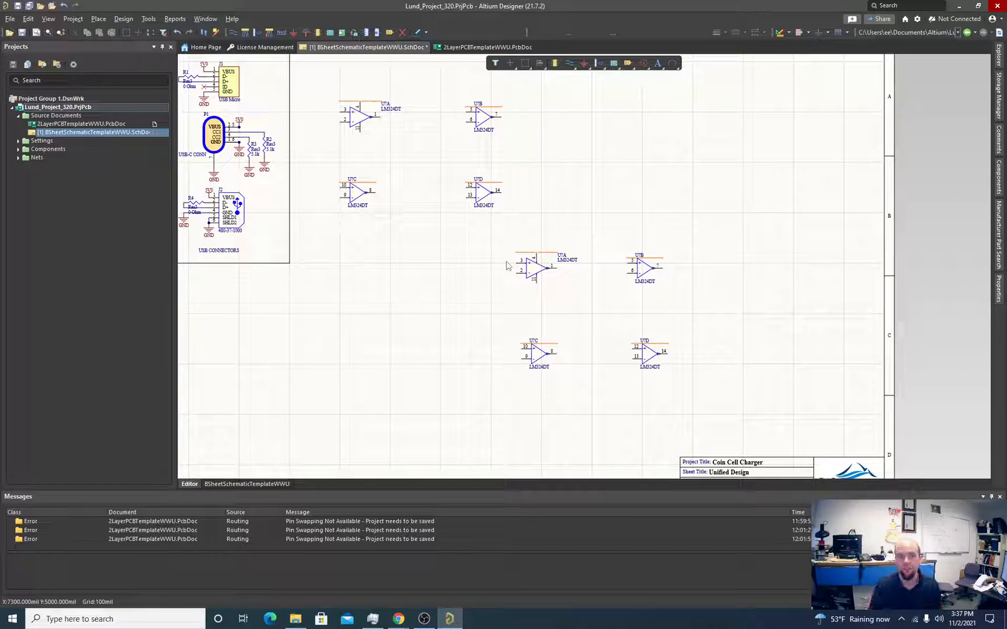
click(149, 19)
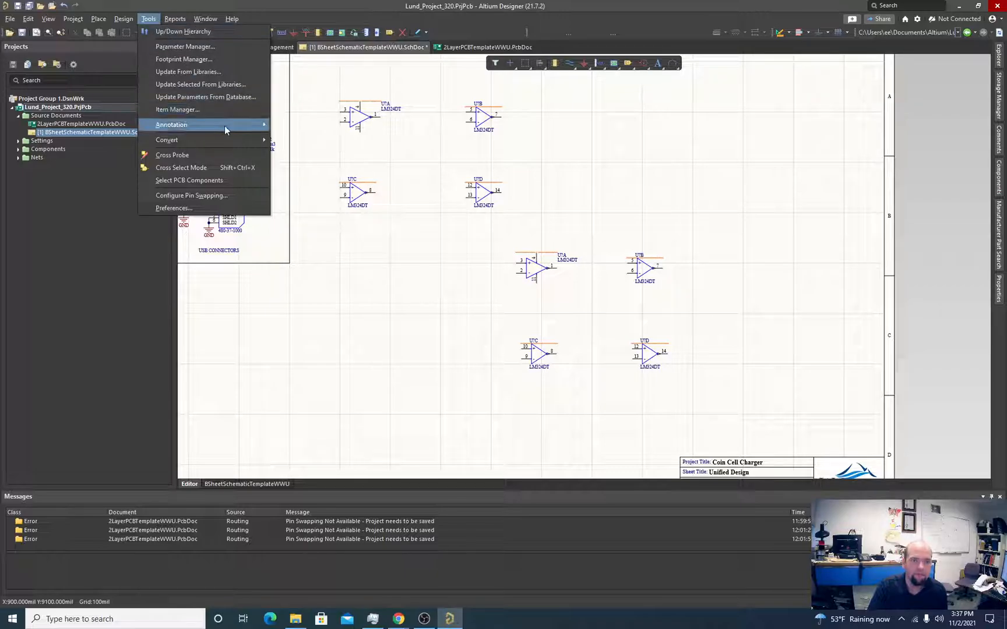
mouse_move(224, 126)
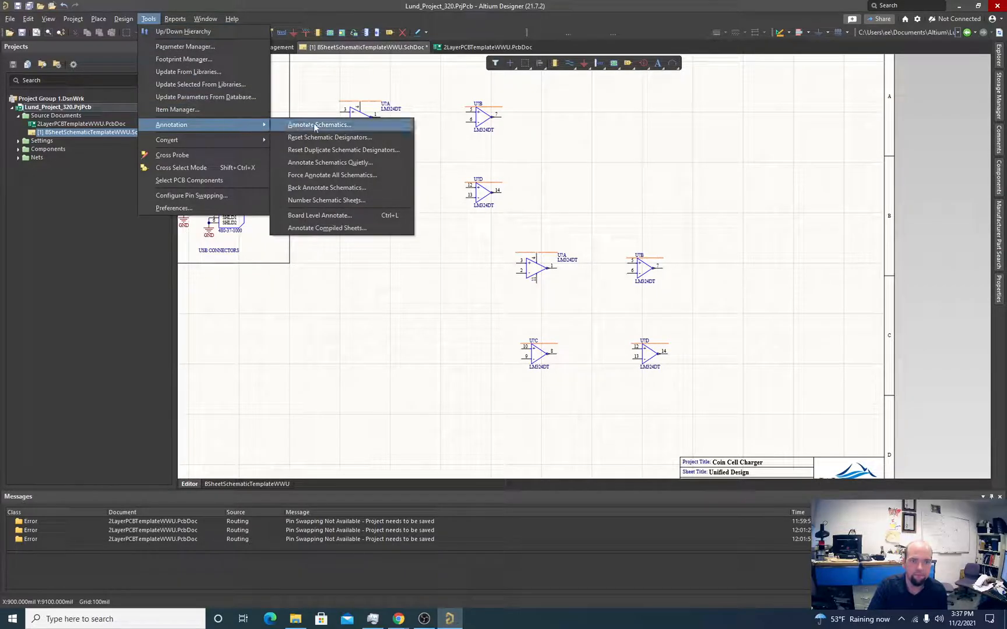
click(334, 163)
click(522, 331)
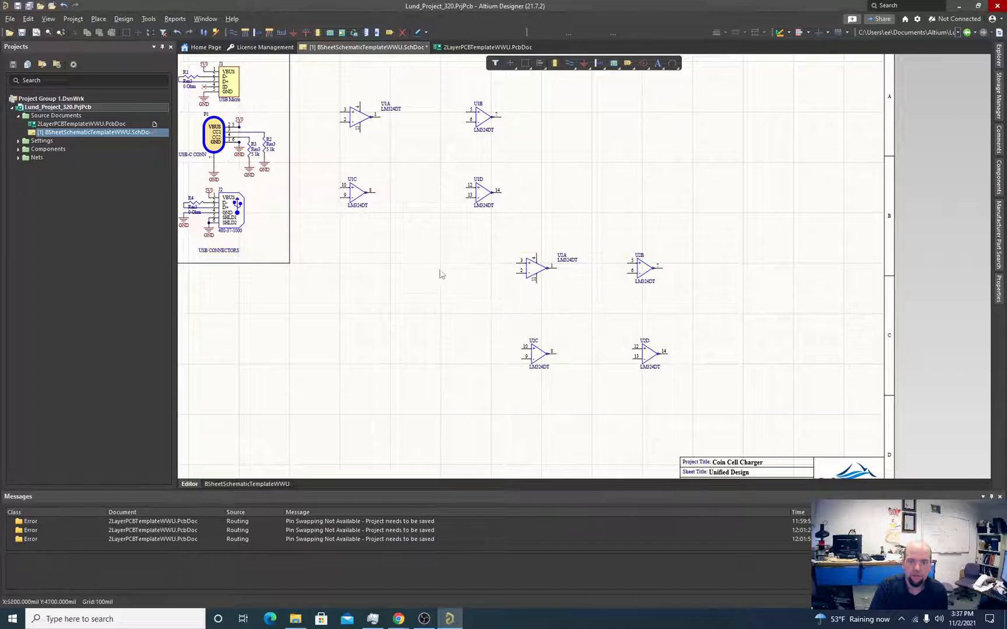
Step: Examine the designators and pin assignments of the U1 and U2 op-amp parts, including the supply pins on part A
ctrl+scroll(394, 185, up, 4)
scroll(449, 227, up, 2)
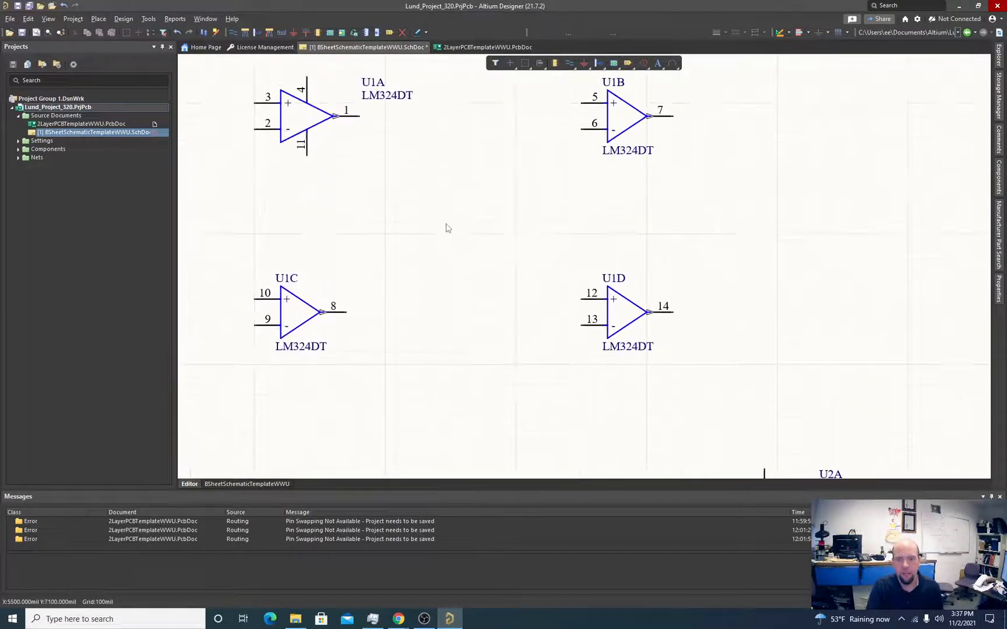
scroll(448, 227, up, 1)
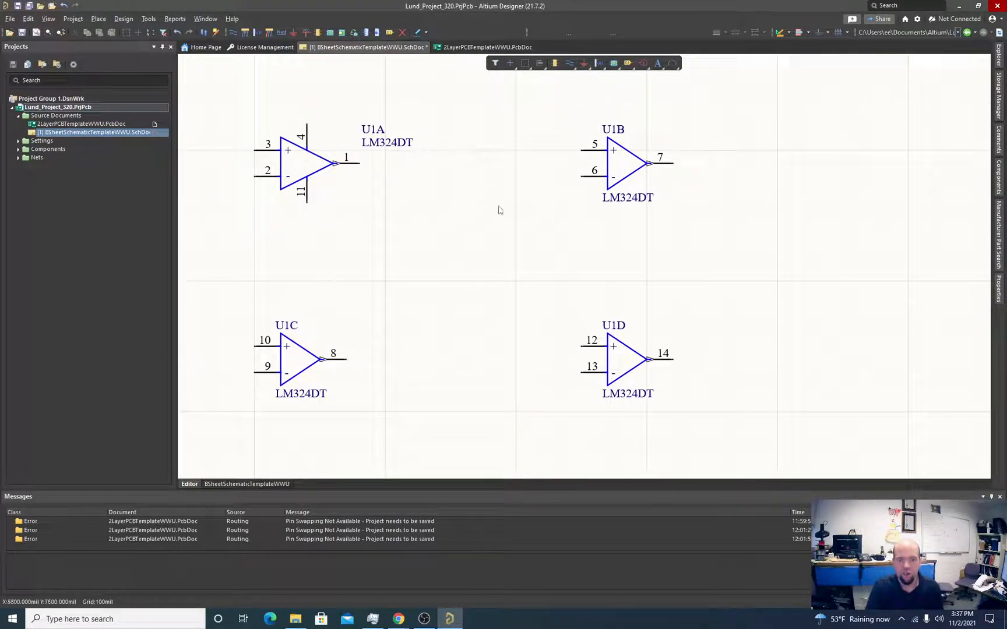
ctrl+scroll(641, 330, down, 1)
ctrl+scroll(642, 330, down, 1)
scroll(679, 367, down, 3)
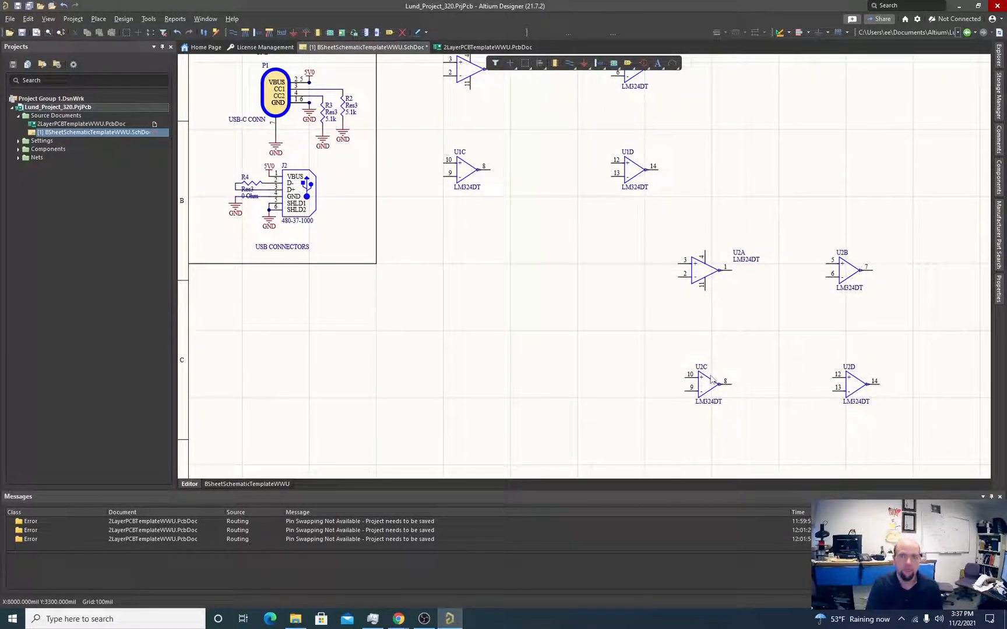
mouse_move(711, 379)
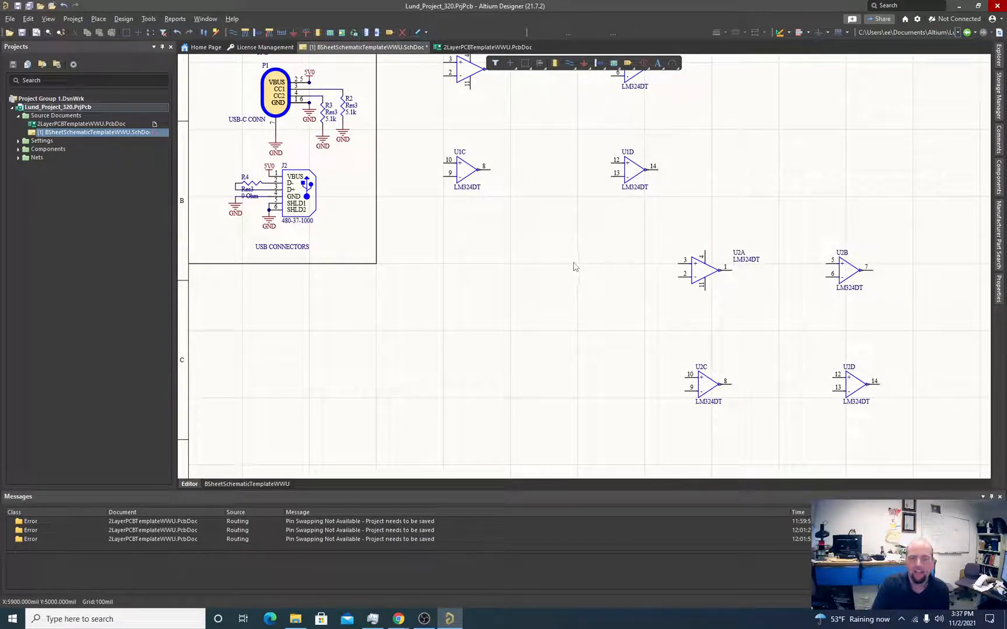
scroll(554, 253, up, 2)
scroll(554, 253, up, 1)
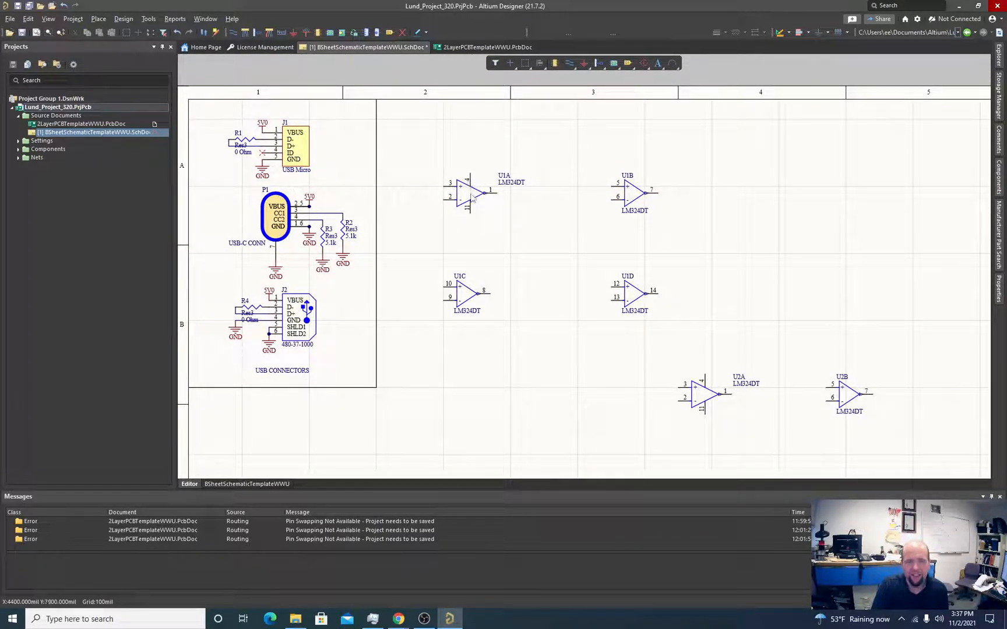
ctrl+scroll(469, 185, up, 4)
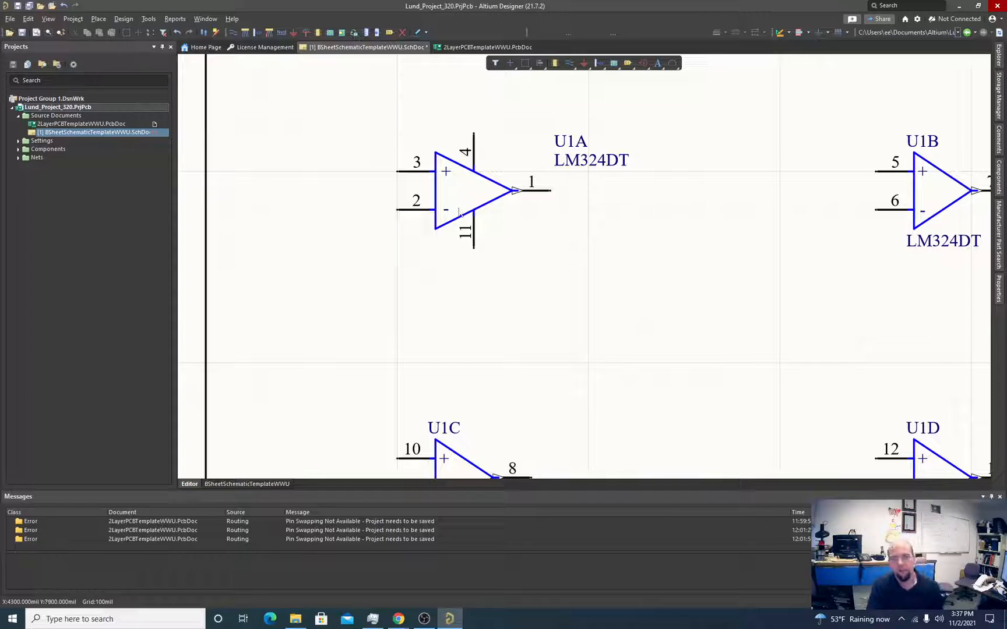
Step: Open the component properties of op-amp U1A and examine its Design Item ID and datasheet link
mouse_move(465, 187)
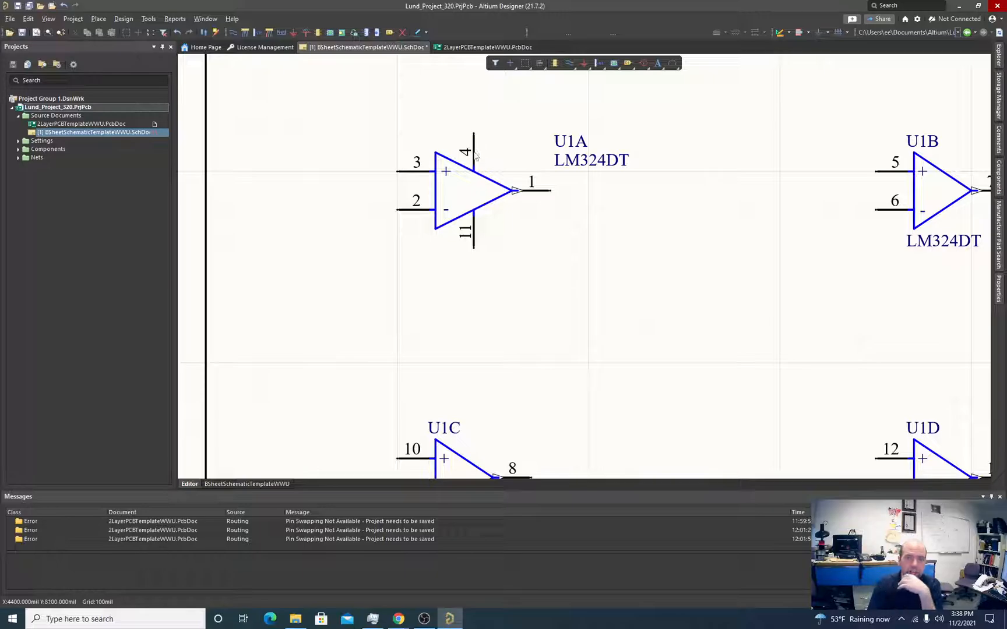
scroll(473, 185, up, 2)
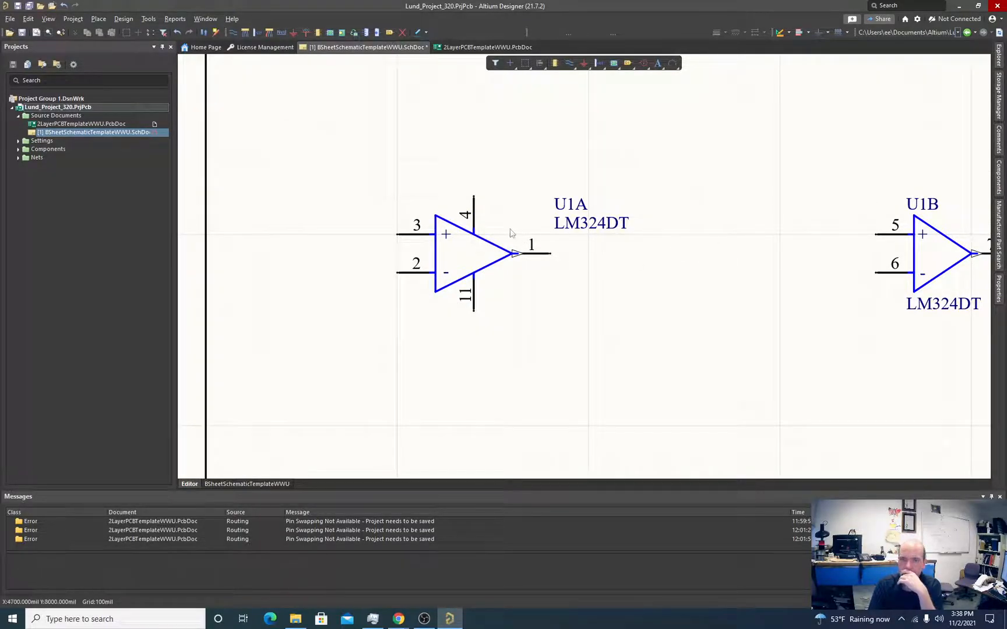
click(466, 250)
double_click(468, 248)
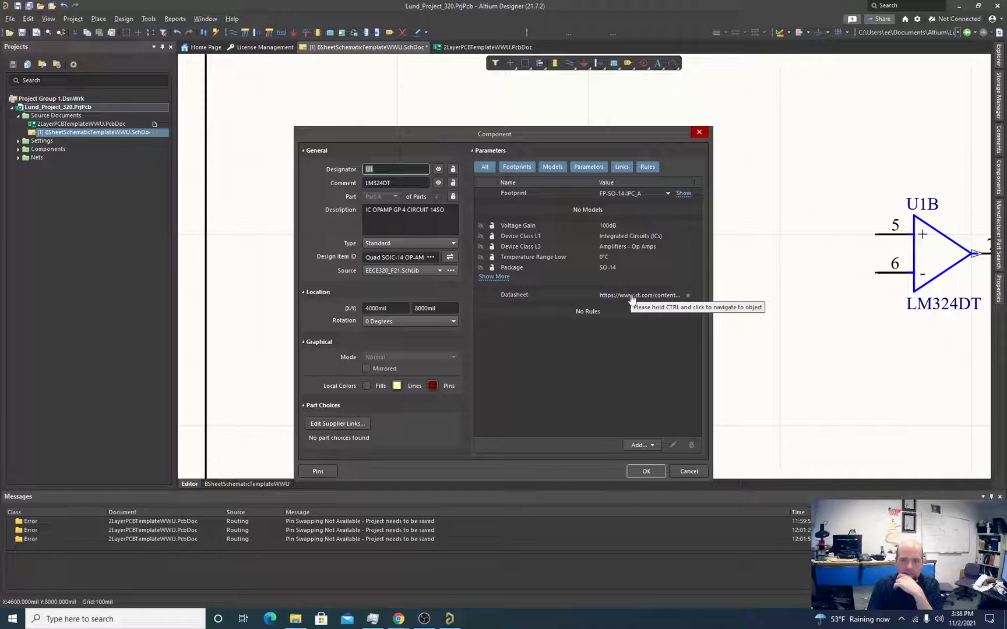
click(409, 257)
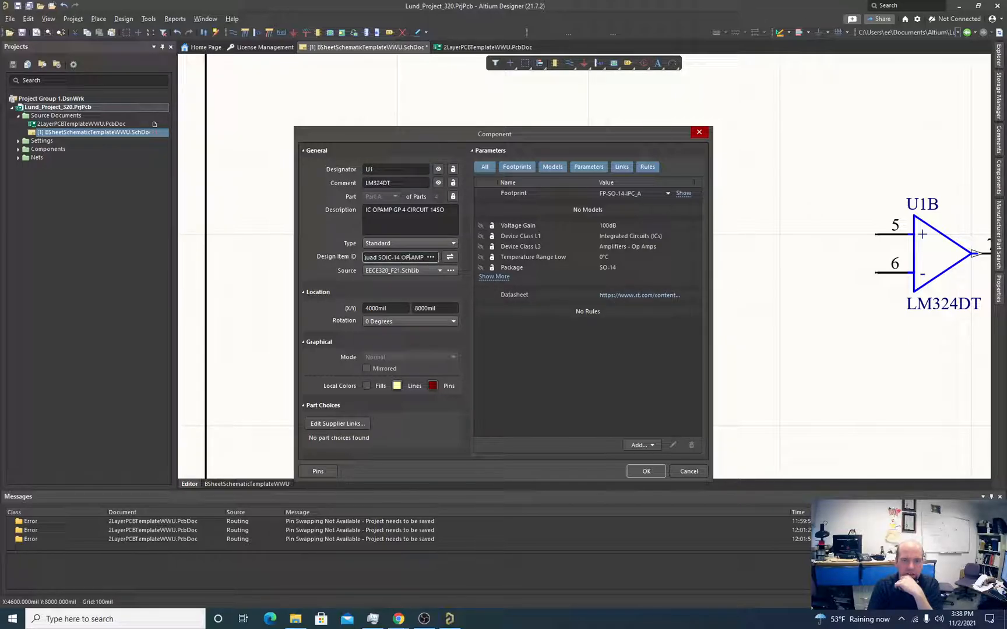
click(629, 295)
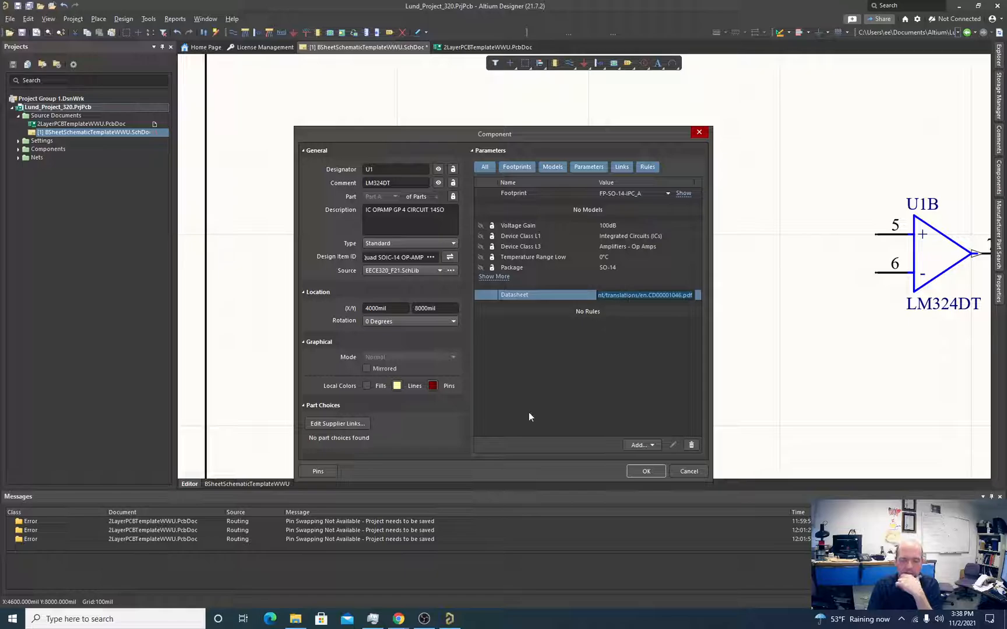
Step: Switch to Project 2021.pdf in Chrome and copy the part number of the 4 amp rail-to-rail op-amp, 497-4943-2-ND
click(399, 620)
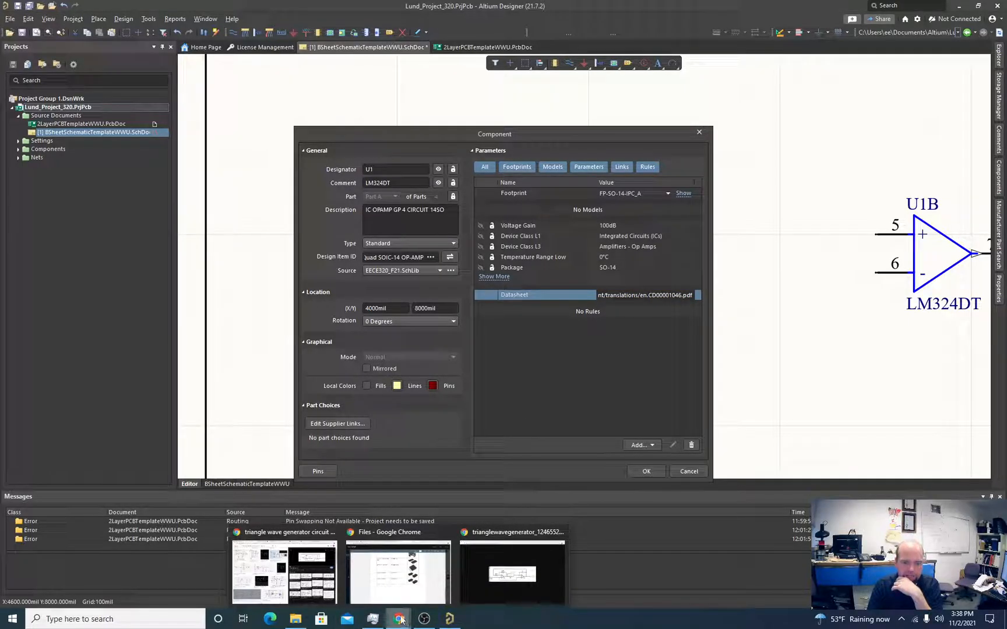
click(390, 586)
scroll(491, 464, up, 4)
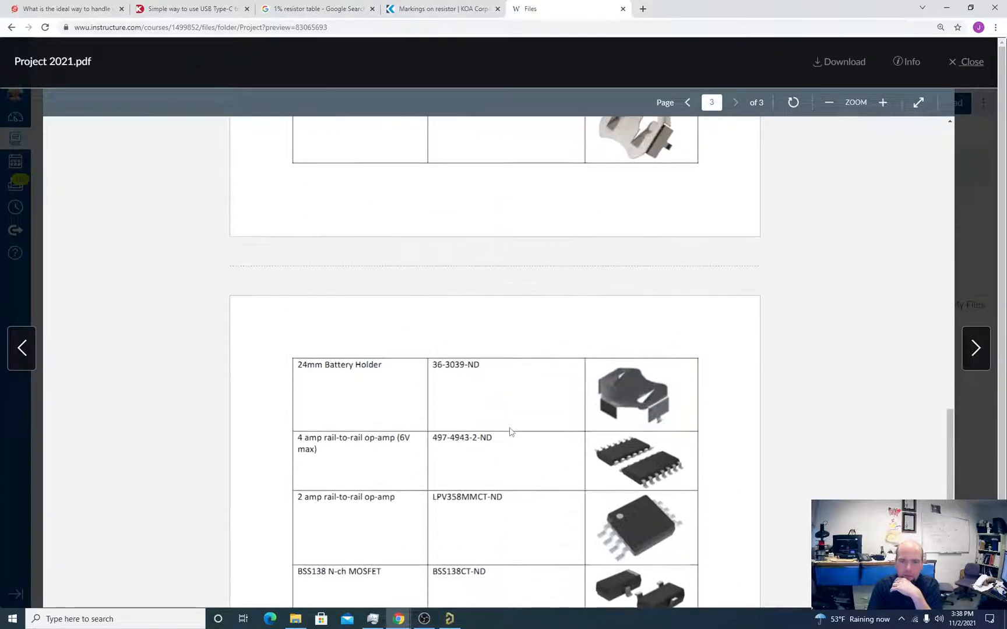
scroll(472, 449, down, 1)
scroll(472, 449, down, 1)
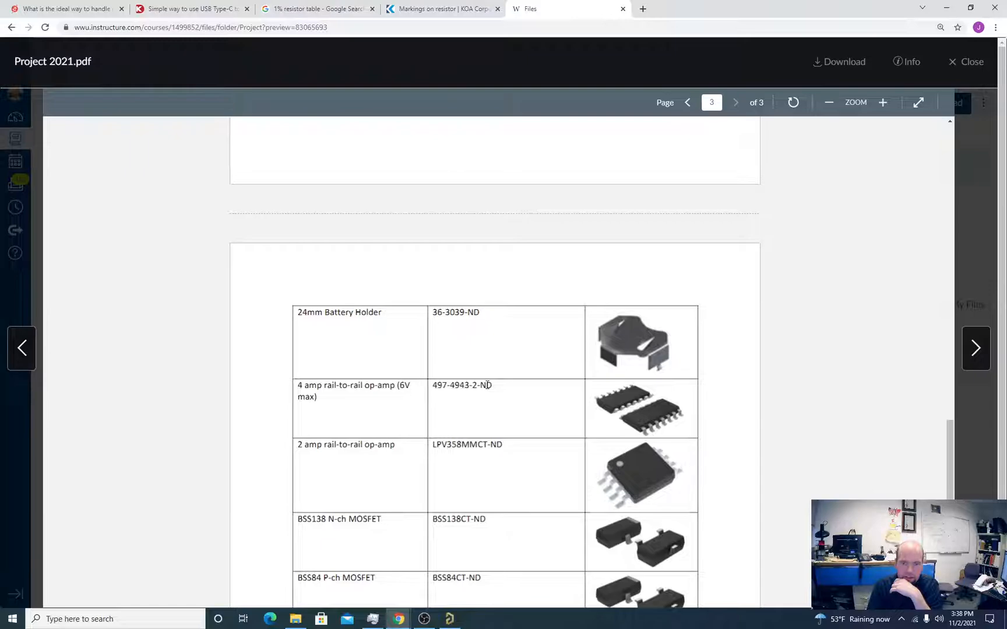
drag(489, 384, 432, 385)
key(ctrl+c)
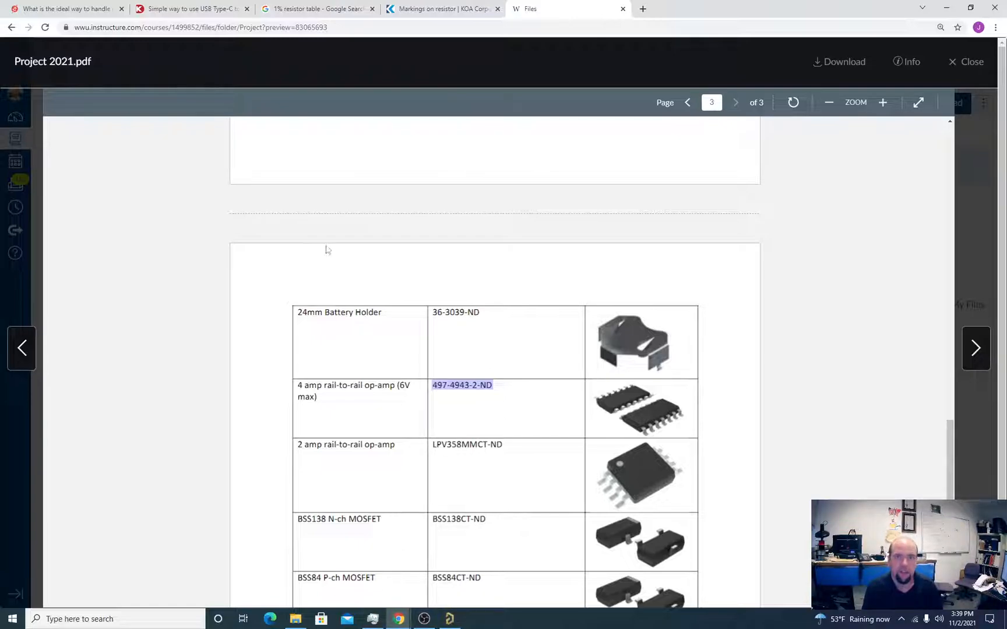
Step: Search Google in a new tab for 497-4943-2-ND, refine the query to 497-4943-1-ND, and open the Digi-Key LMV324IDT result
click(643, 9)
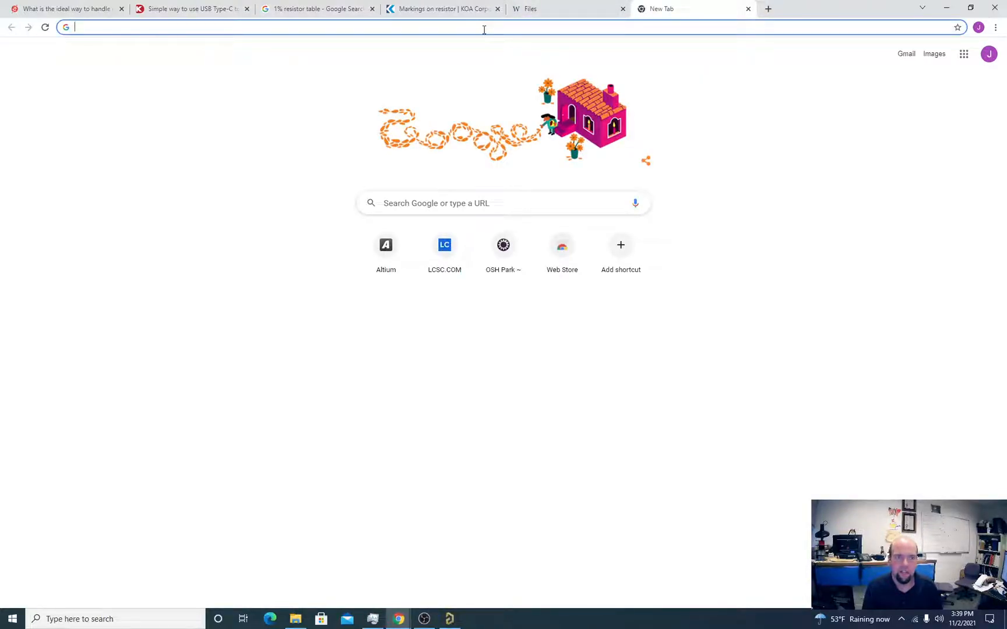
key(ctrl+v)
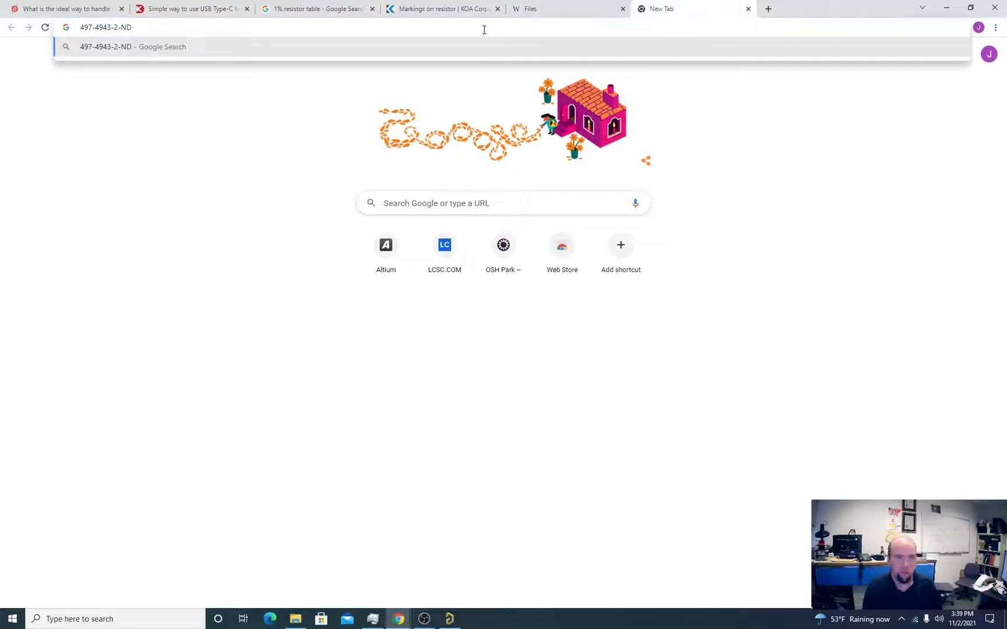
key(Return)
double_click(136, 62)
text(1-ND)
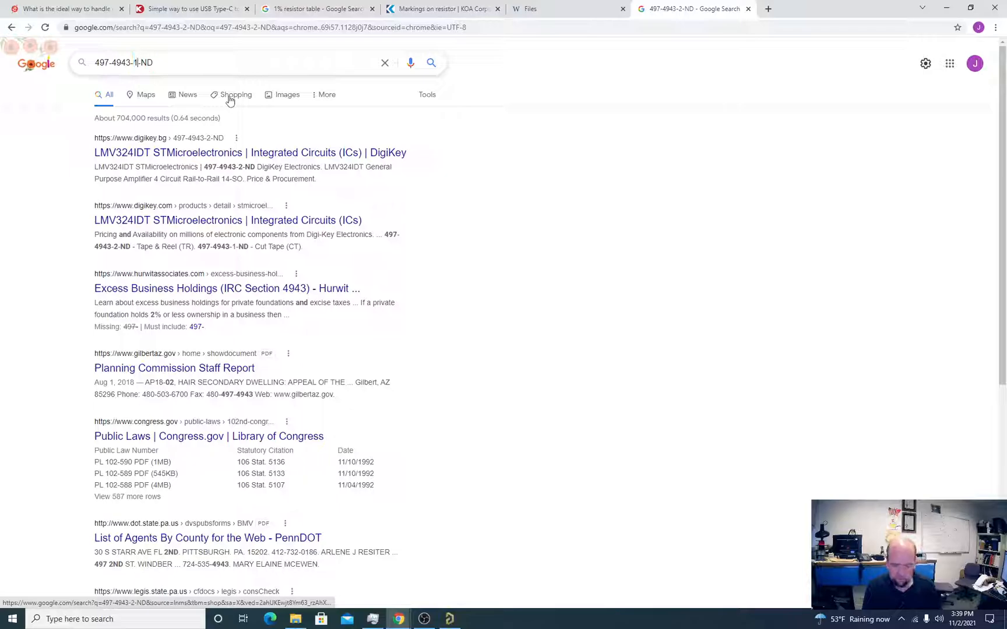
key(Return)
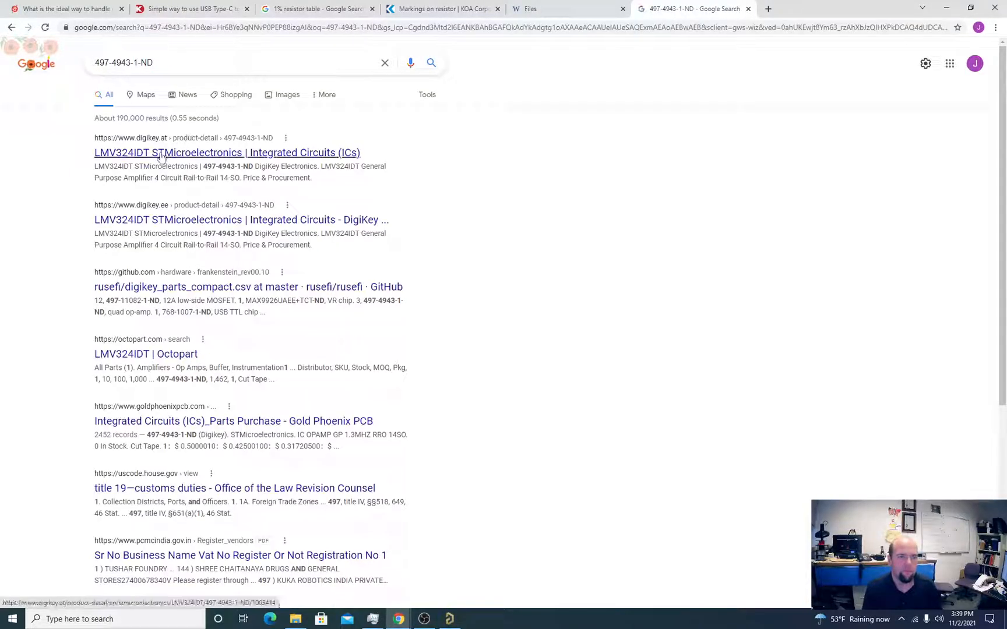
click(161, 153)
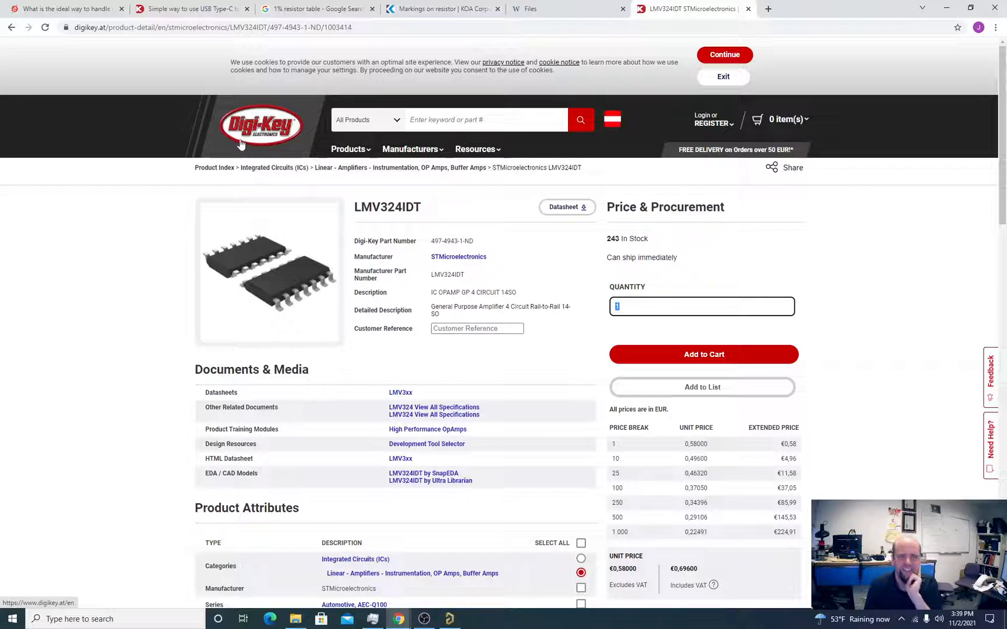
Step: Review the LMV324IDT product attributes, substitutes and document links on the Digi-Key page
scroll(328, 234, down, 9)
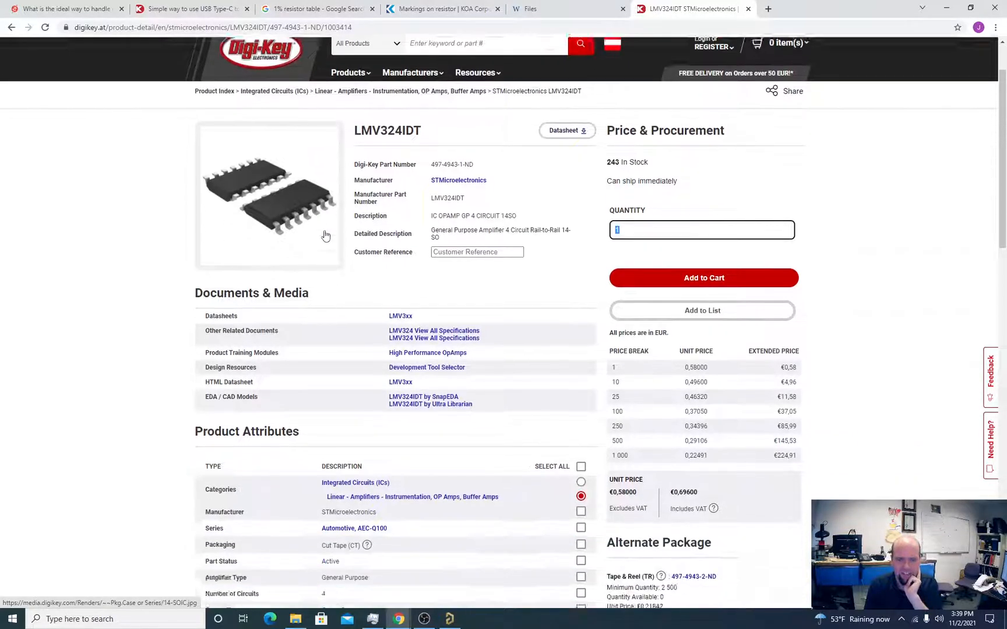
scroll(324, 236, down, 3)
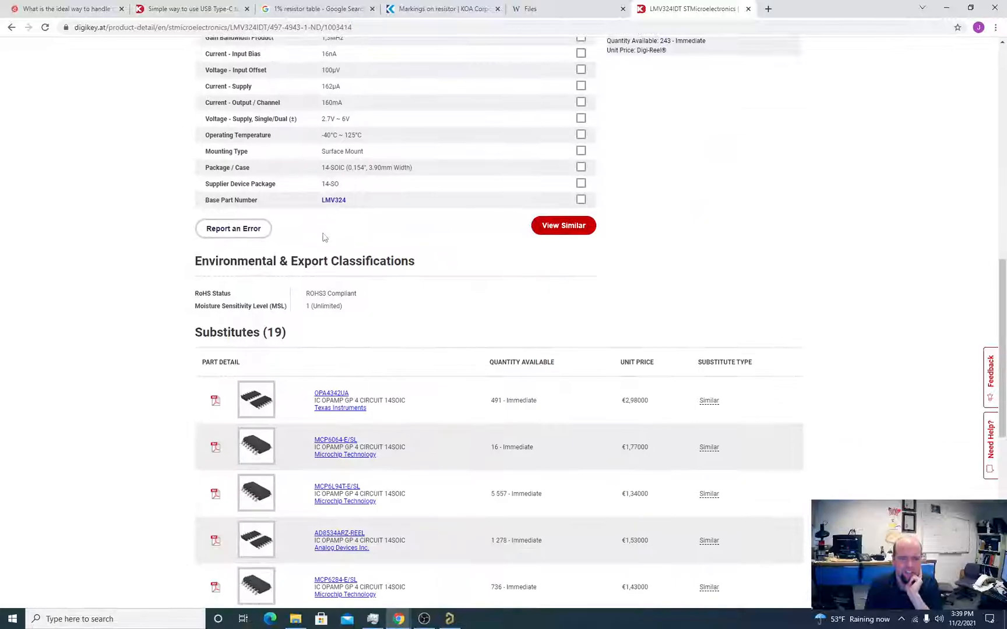
scroll(325, 241, up, 5)
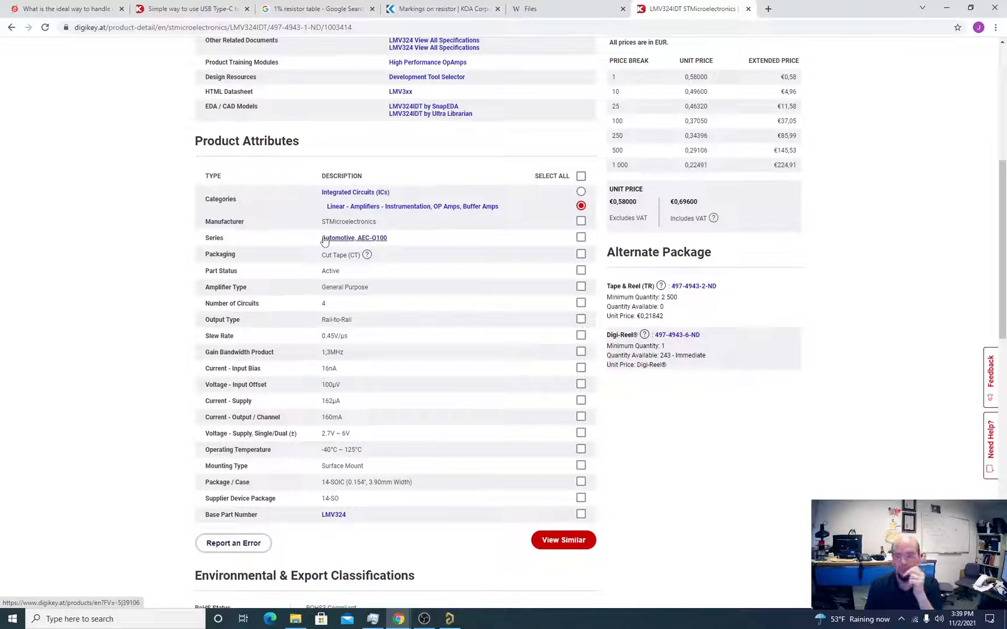
scroll(324, 240, down, 8)
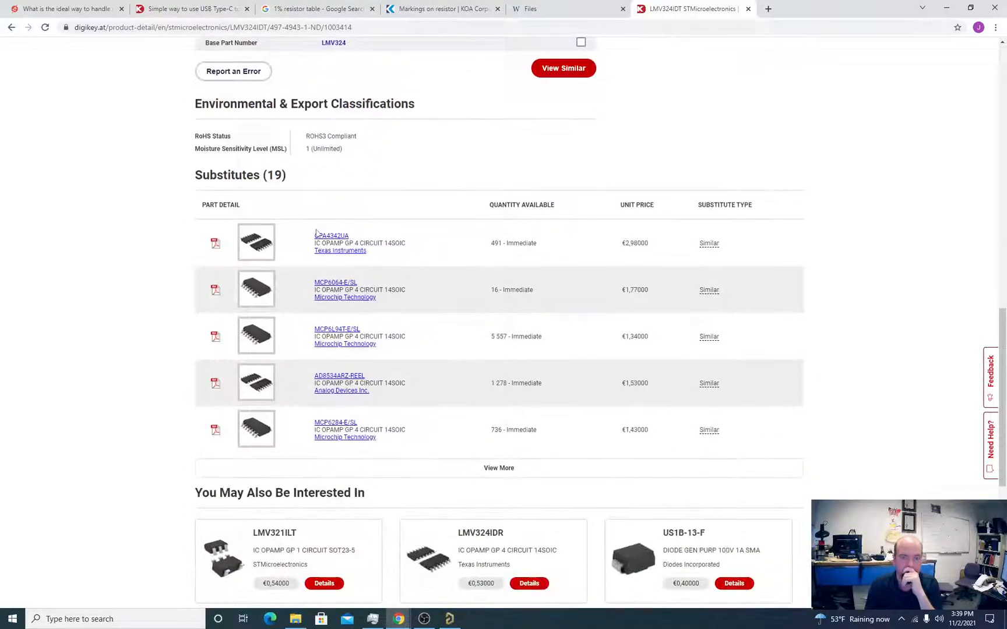
scroll(315, 233, up, 9)
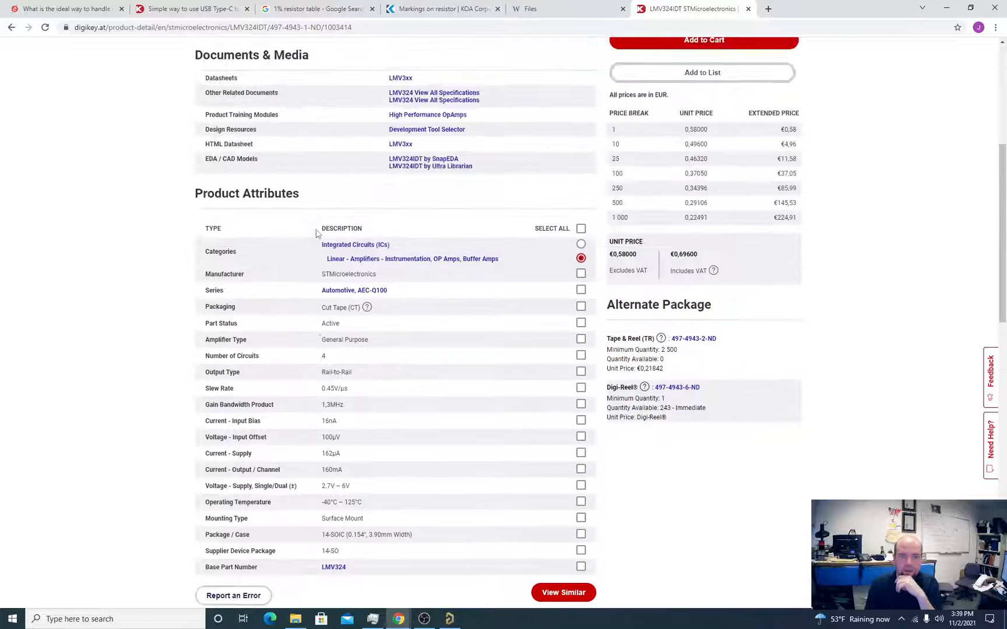
scroll(315, 234, up, 3)
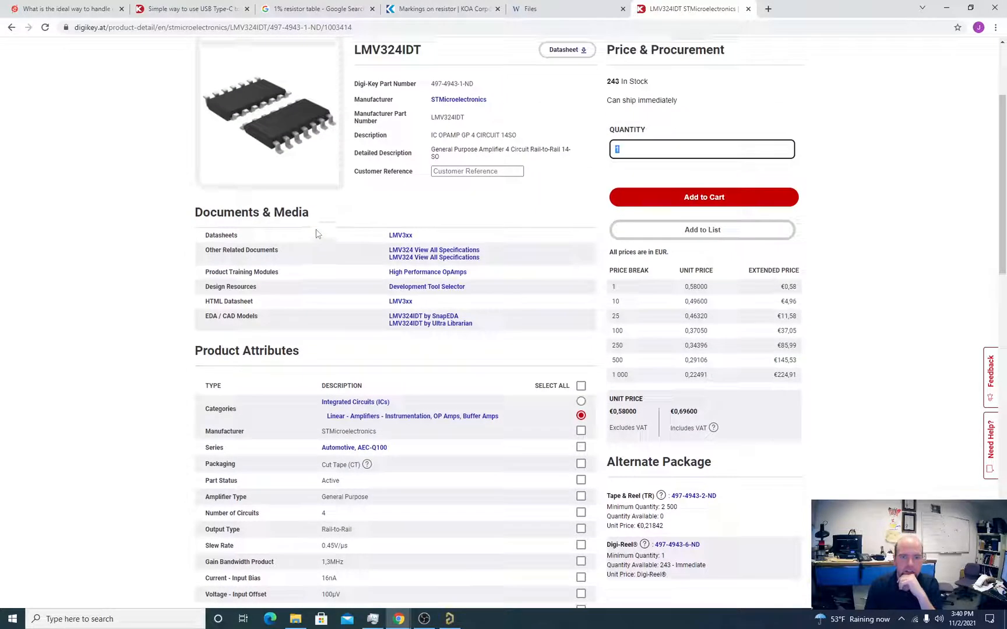
Step: Open the LMV3xx datasheet and examine the LMV324IDT pinout, including its supply pins
click(400, 235)
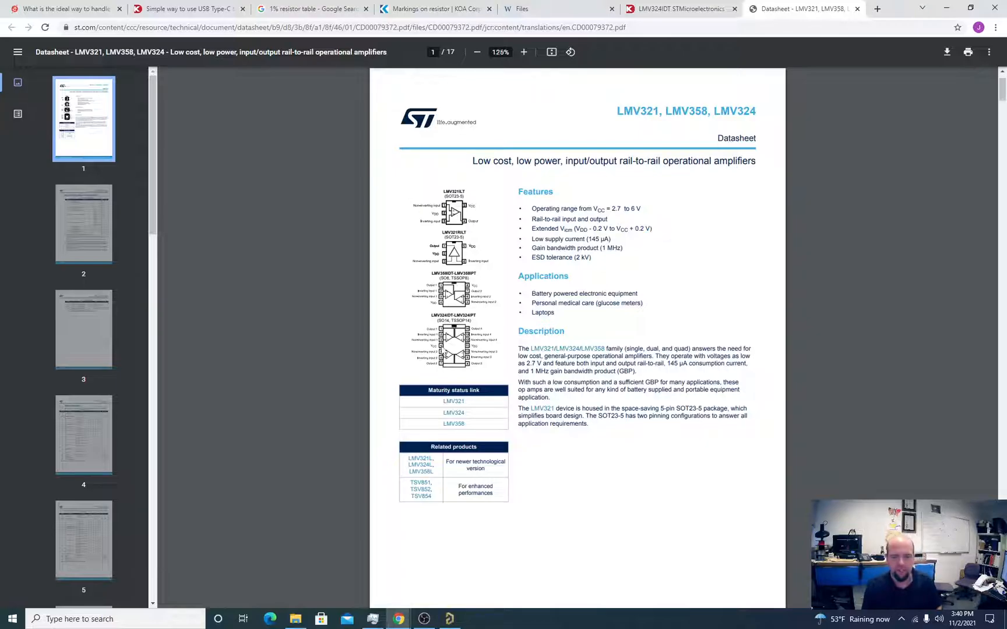
ctrl+scroll(444, 351, up, 5)
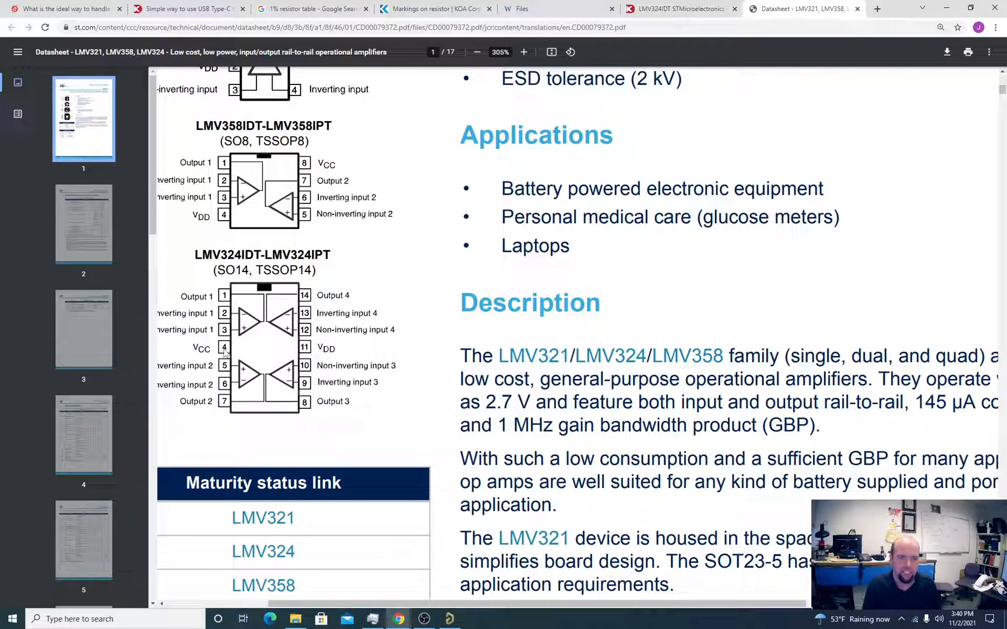
scroll(234, 352, down, 10)
ctrl+scroll(239, 353, down, 5)
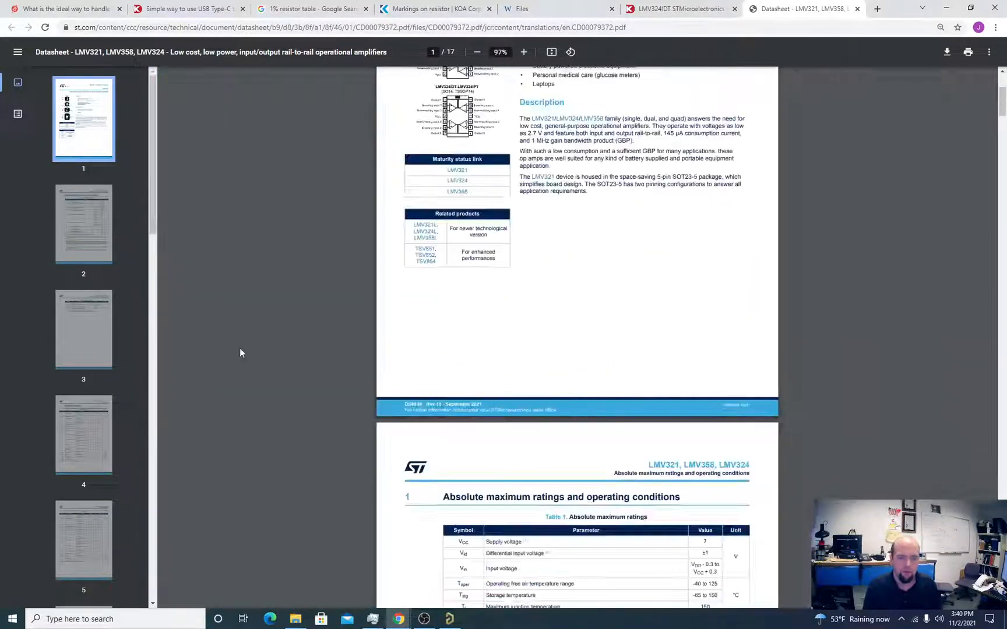
Step: Look through the datasheet's electrical characteristics tables and performance graphs up to page 8
scroll(424, 354, down, 20)
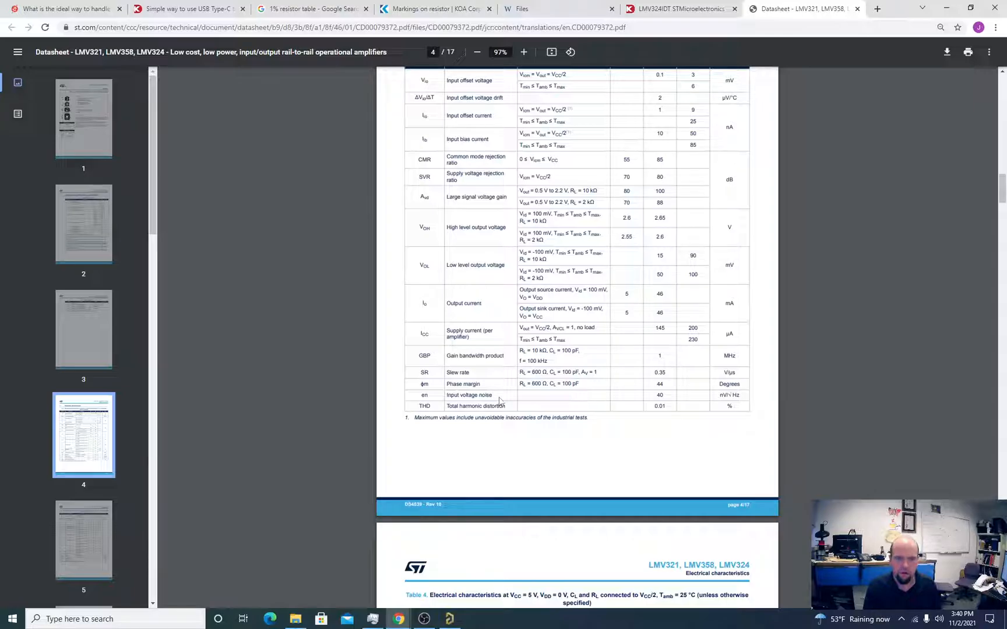
scroll(500, 401, up, 3)
scroll(499, 401, down, 8)
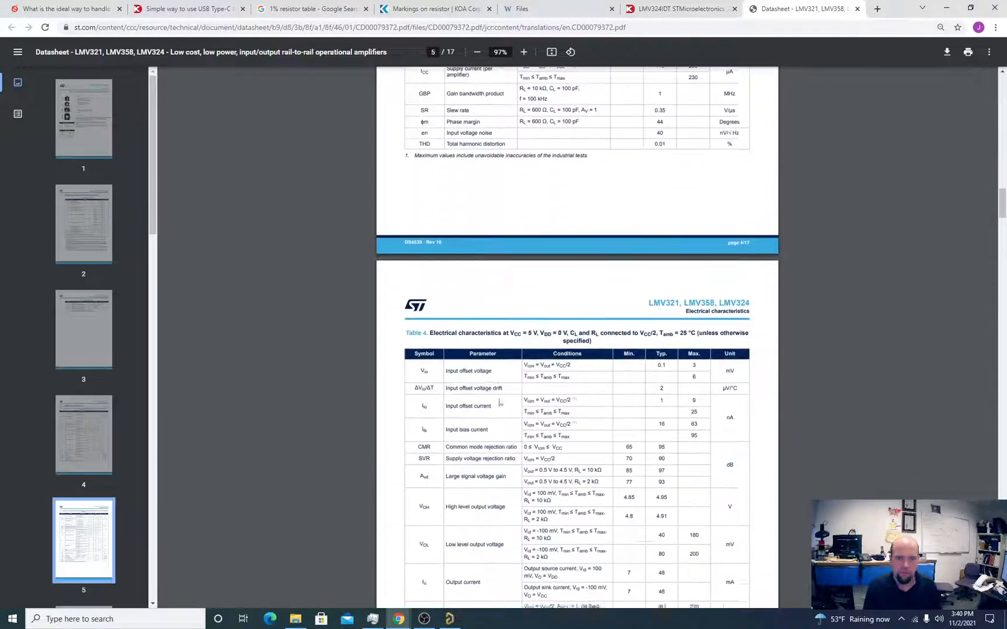
scroll(500, 400, down, 3)
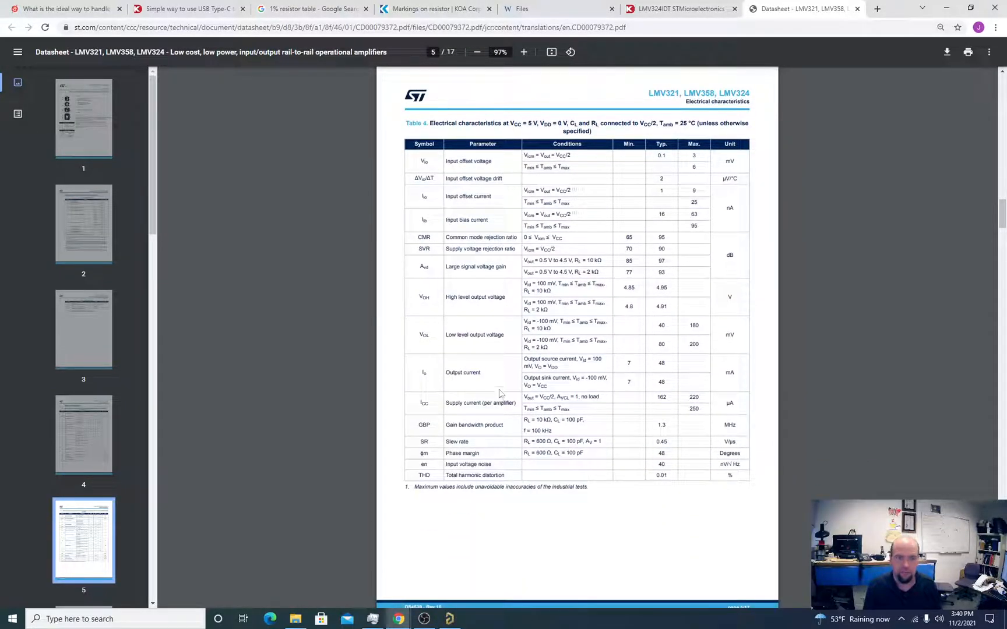
scroll(499, 391, down, 5)
scroll(497, 381, down, 20)
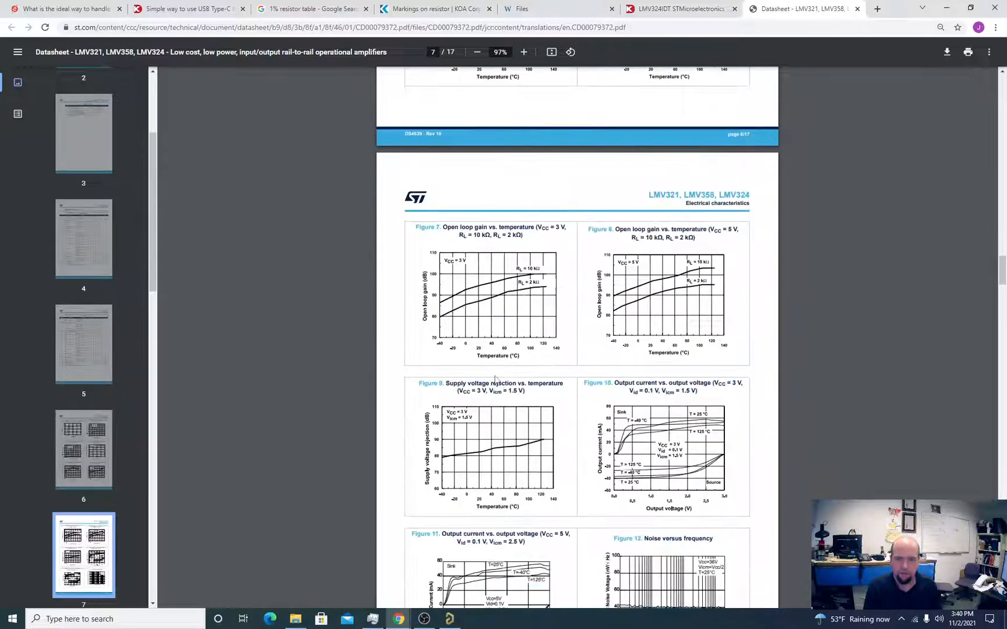
scroll(495, 376, down, 6)
middle_click(494, 374)
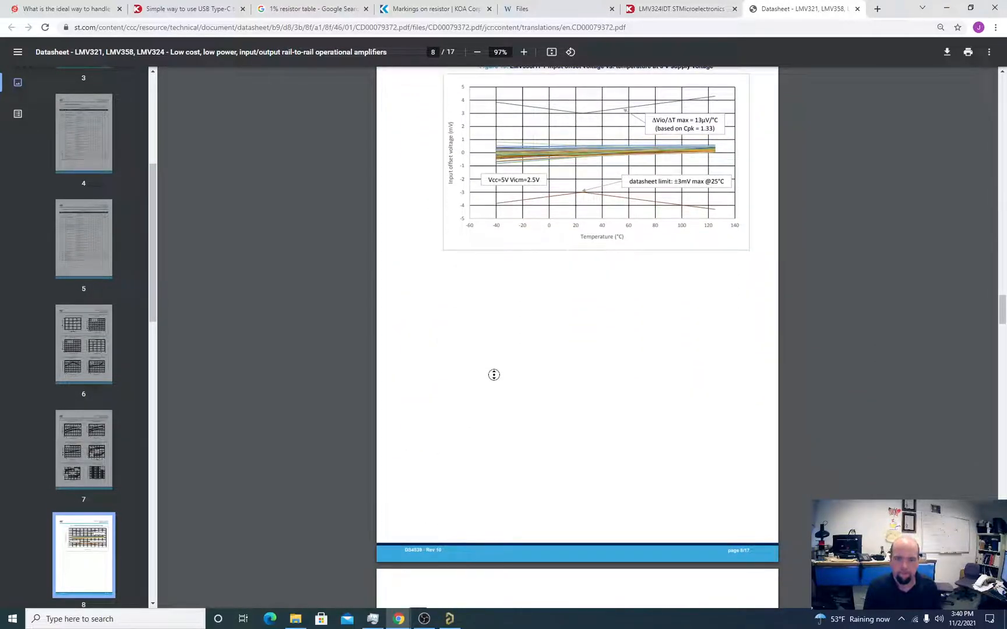
middle_click(507, 373)
scroll(517, 376, up, 3)
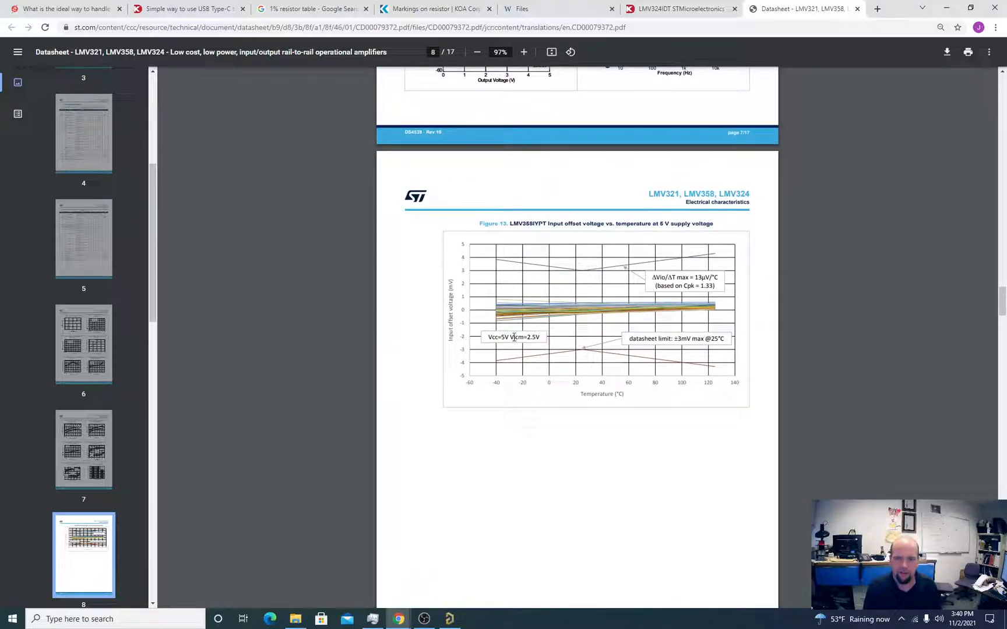
Step: Return to the datasheet's first page and examine the features list and the package pinout diagrams
scroll(503, 331, up, 20)
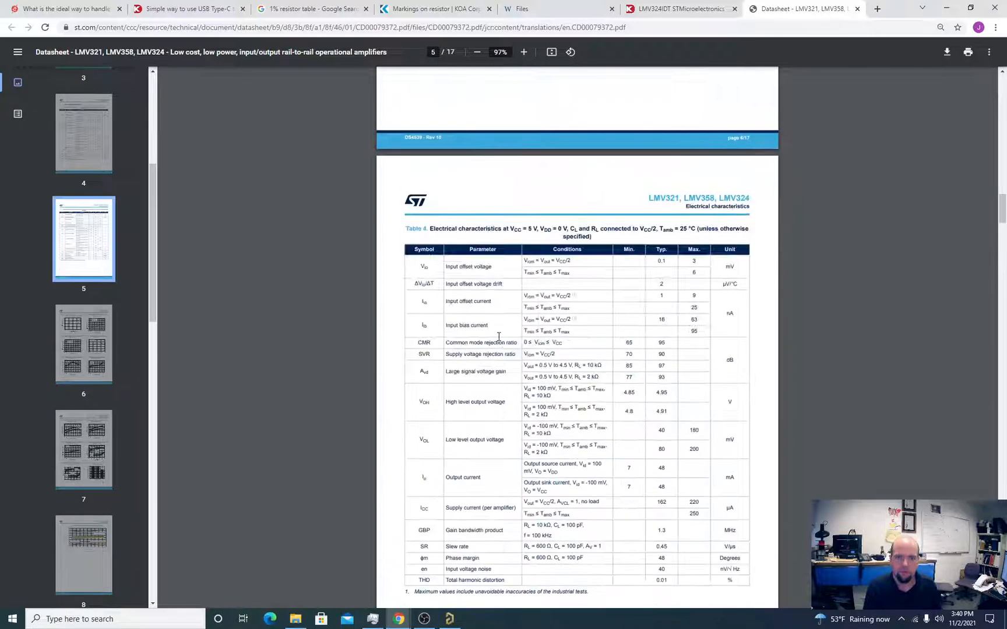
scroll(497, 332, up, 20)
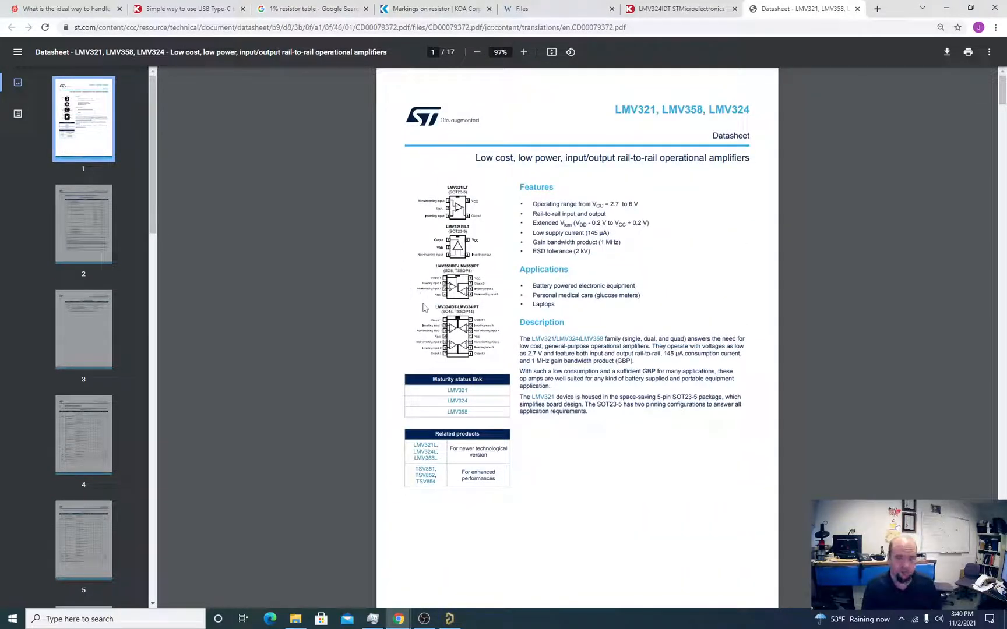
ctrl+scroll(460, 308, up, 5)
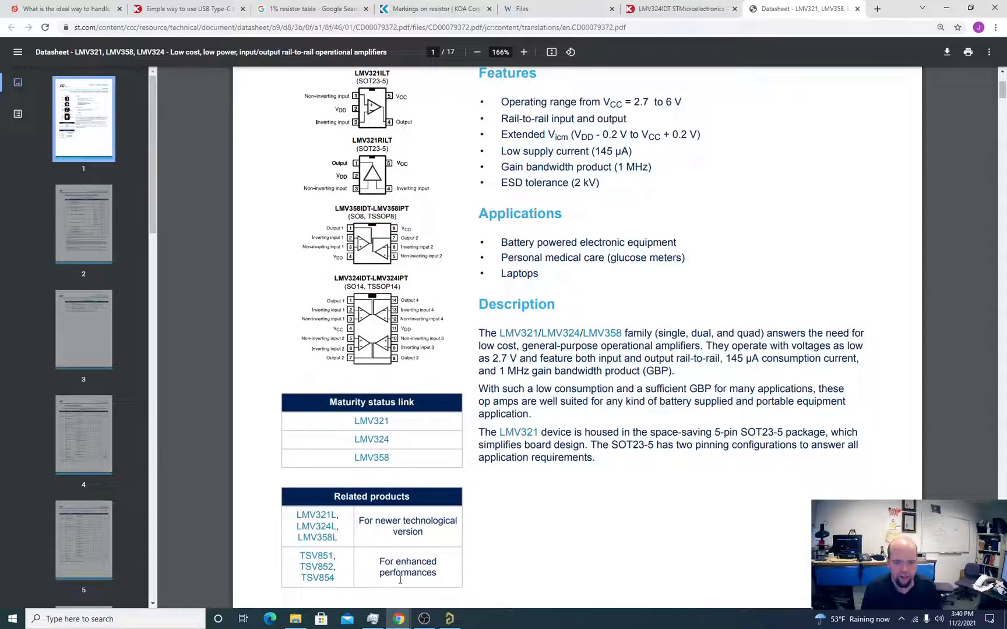
Step: Switch back to Altium Designer and close the U1A component properties without saving changes
click(449, 619)
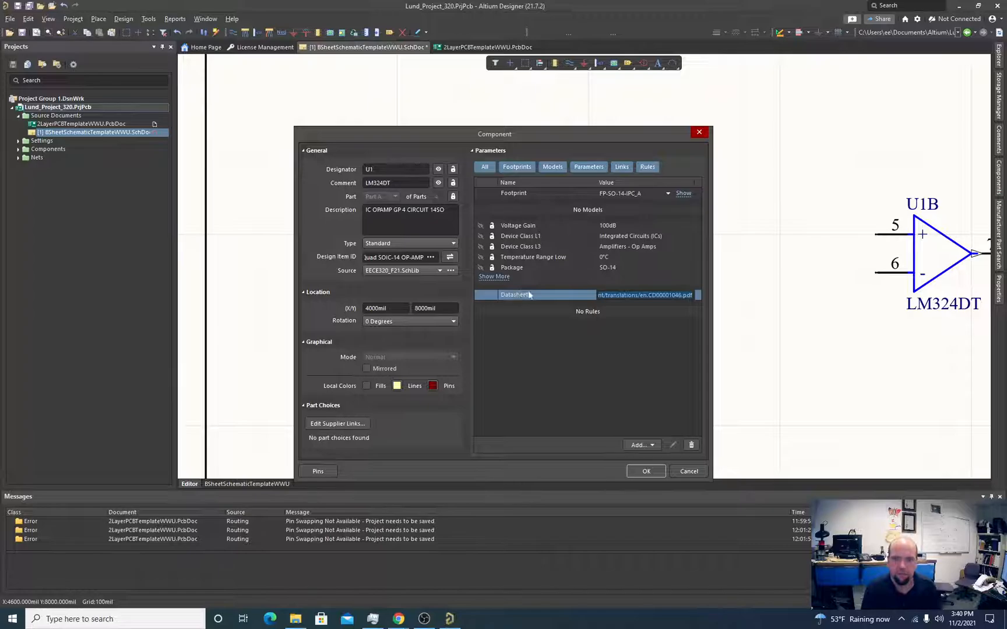
click(697, 474)
click(653, 284)
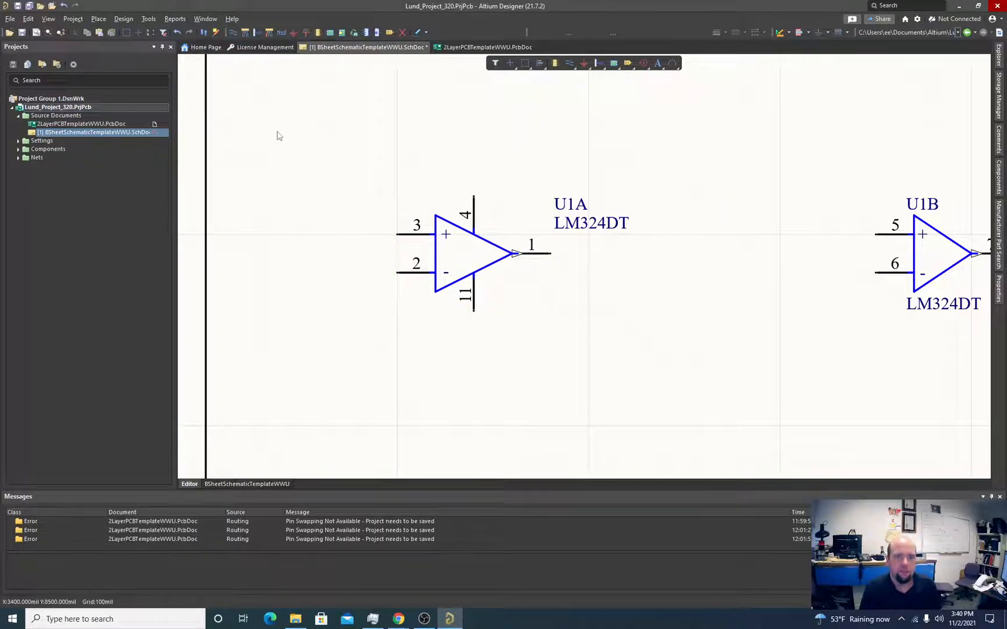
ctrl+scroll(277, 135, down, 6)
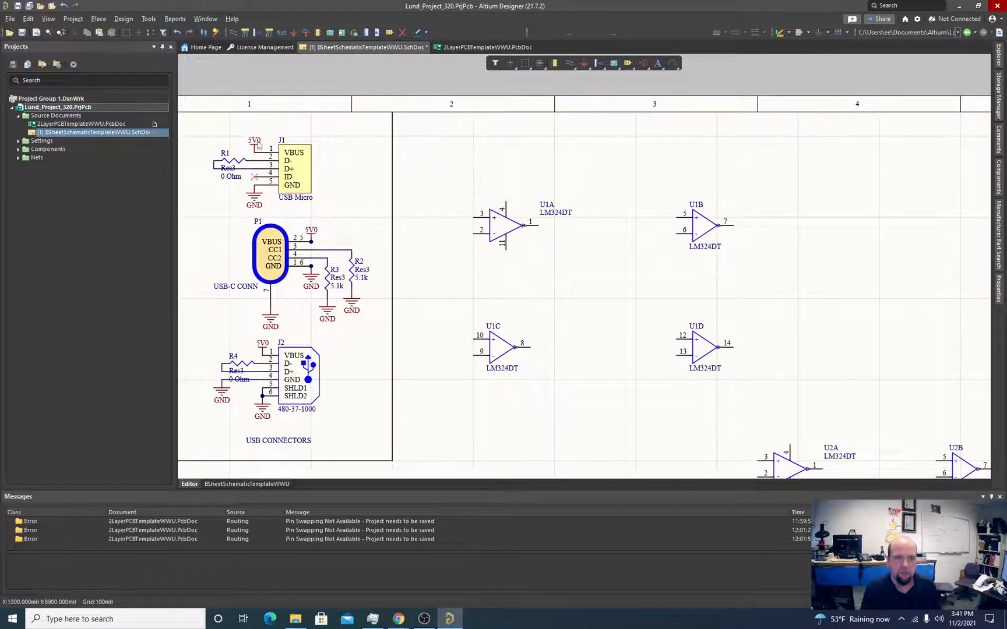
Step: Copy the USB section's 5V0 and GND power ports onto supply pins 4 and 11 of op-amps U1A and U2A
drag(255, 143, 506, 195)
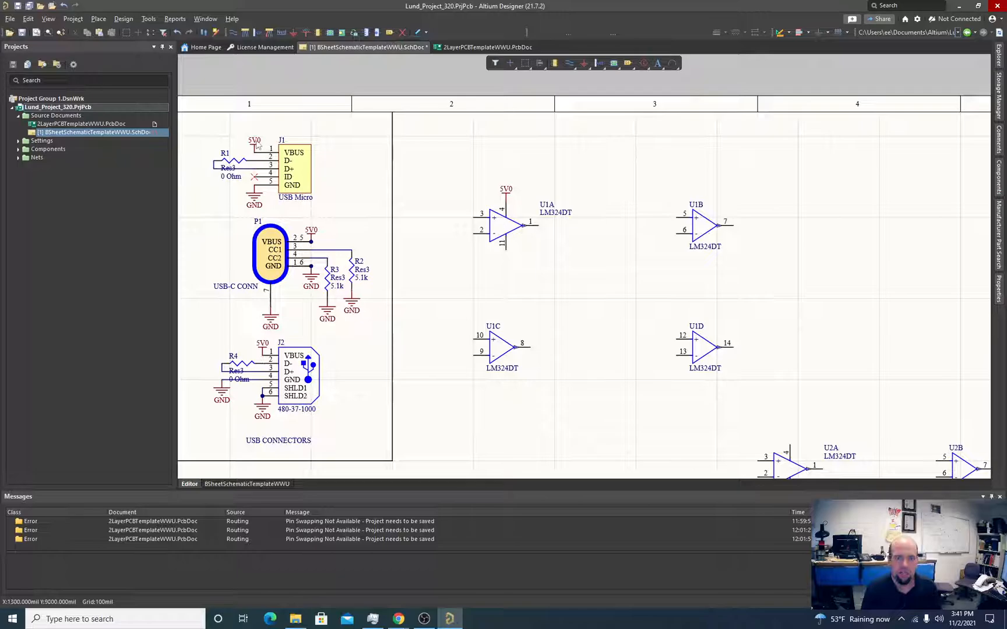
drag(255, 144, 787, 449)
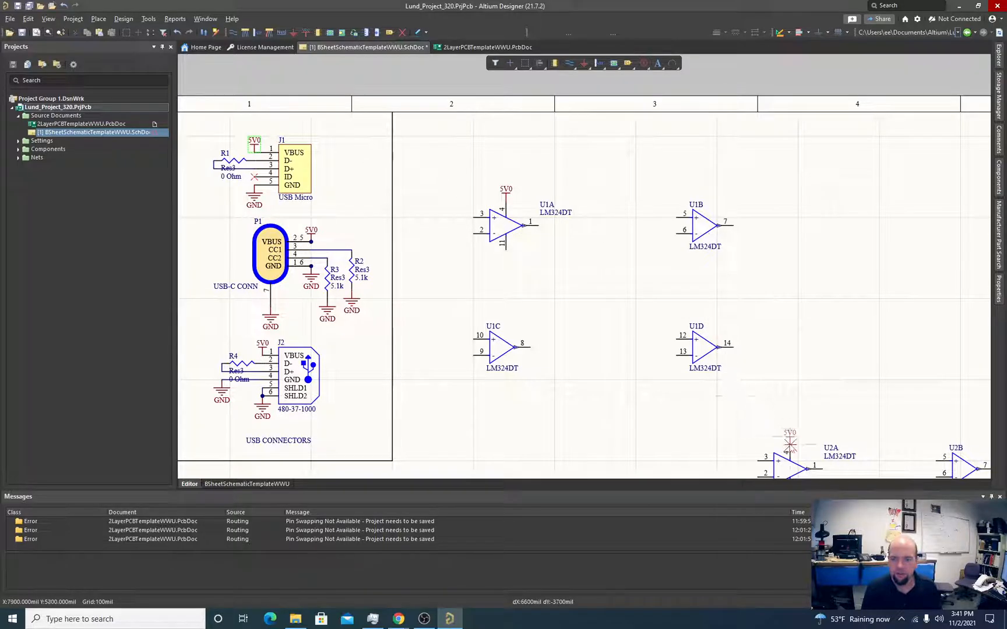
drag(254, 201, 506, 266)
drag(254, 201, 788, 86)
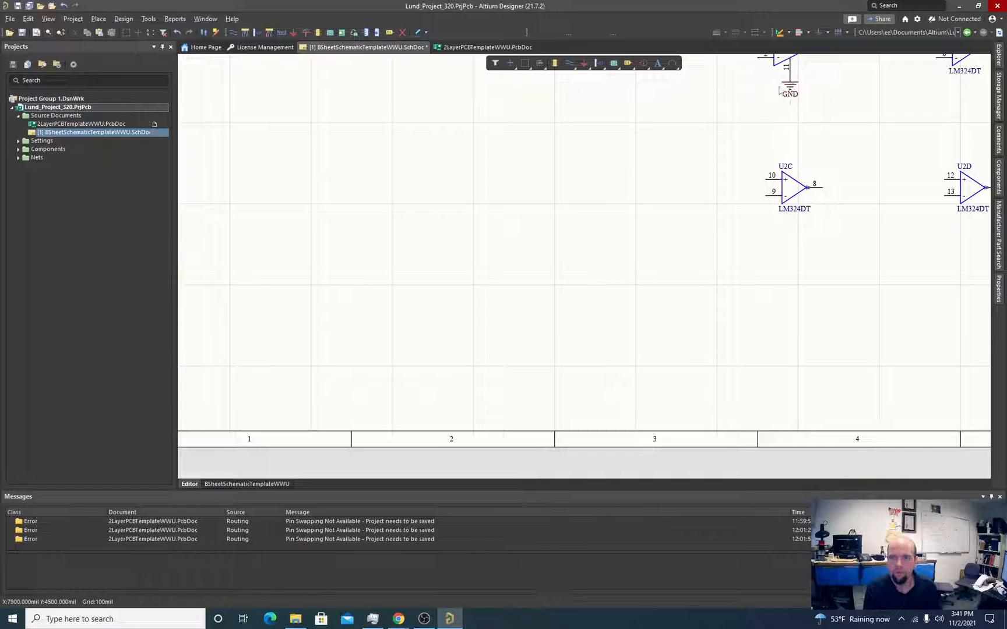
Step: Shift op-amp U1A together with its 5V0 and GND ports to the right, making room before its inputs
scroll(665, 157, up, 6)
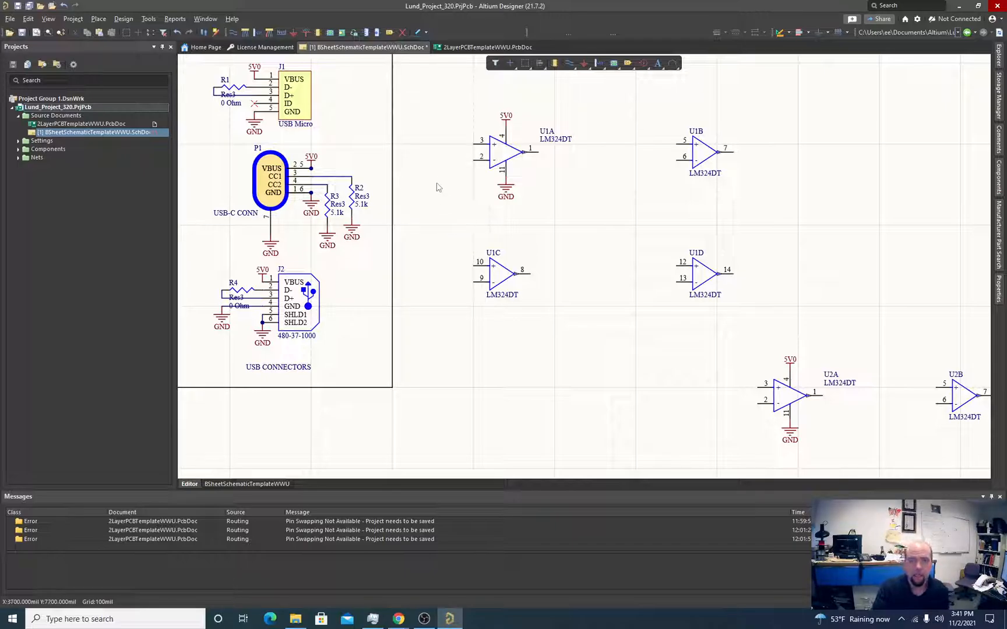
right_drag(440, 154, 439, 216)
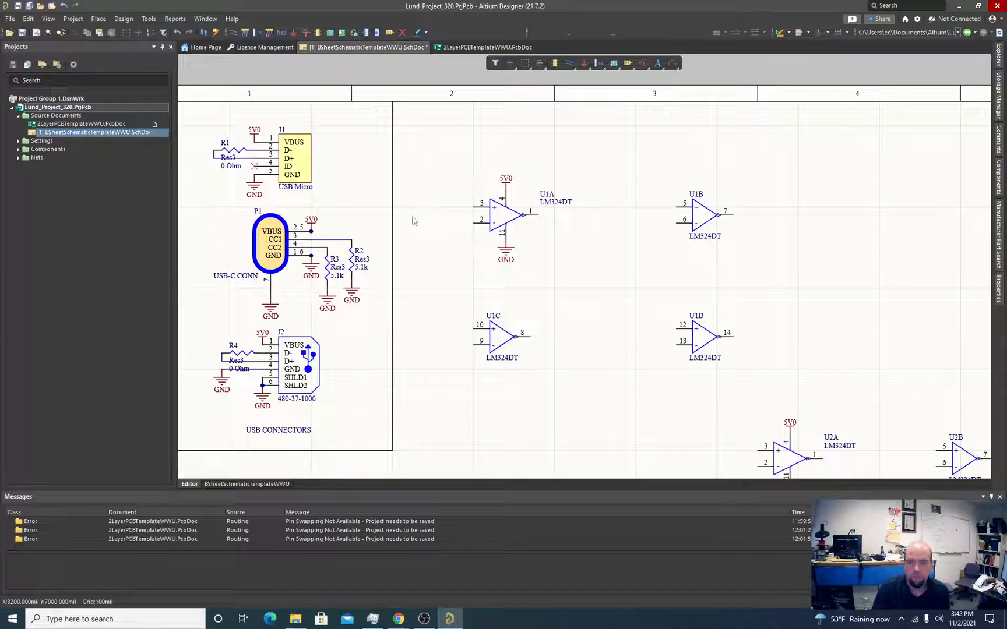
scroll(439, 241, down, 3)
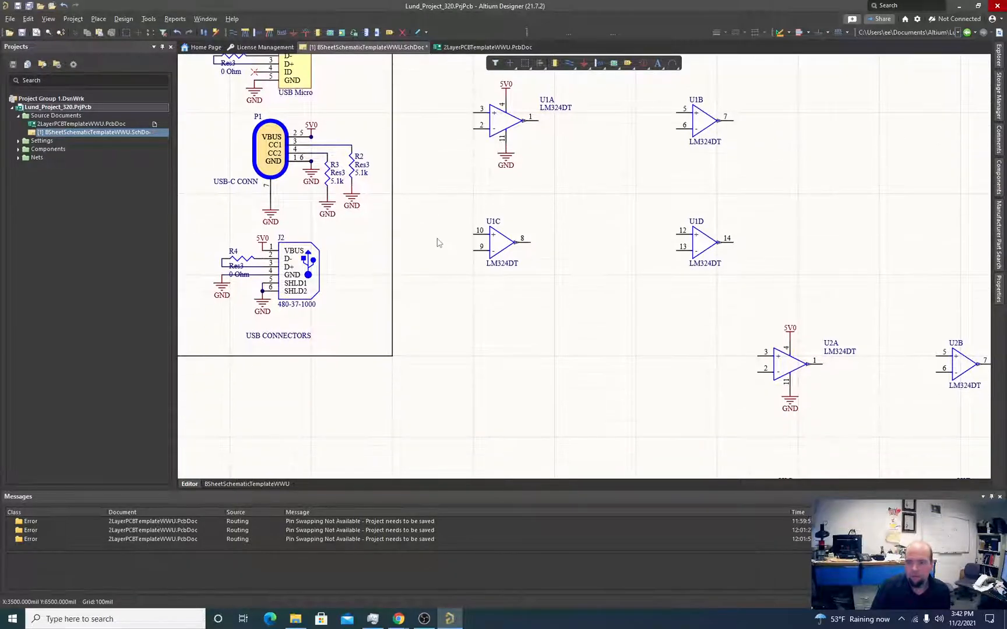
scroll(439, 243, up, 2)
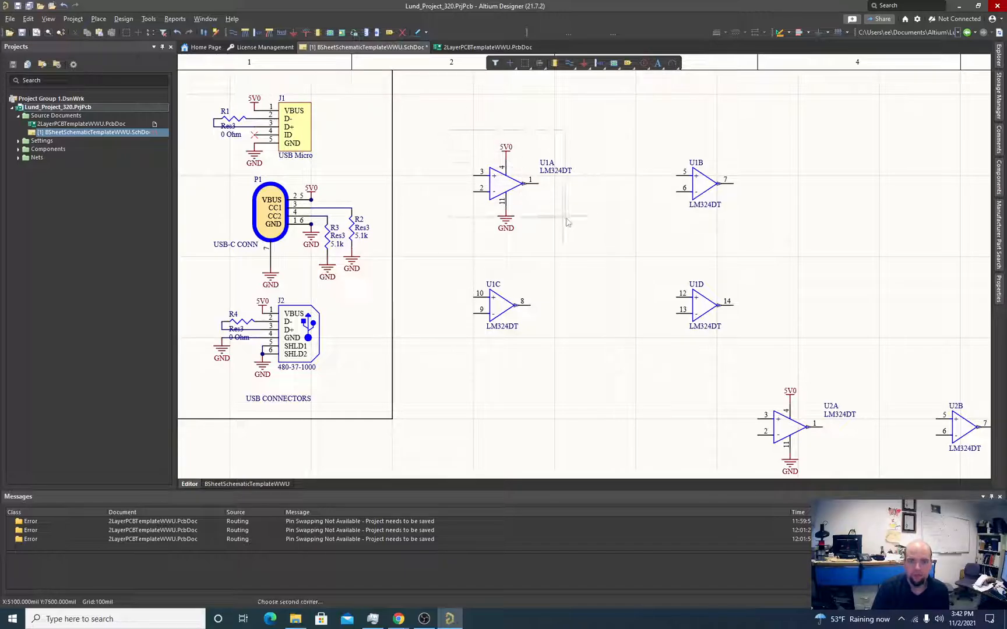
drag(508, 157, 557, 157)
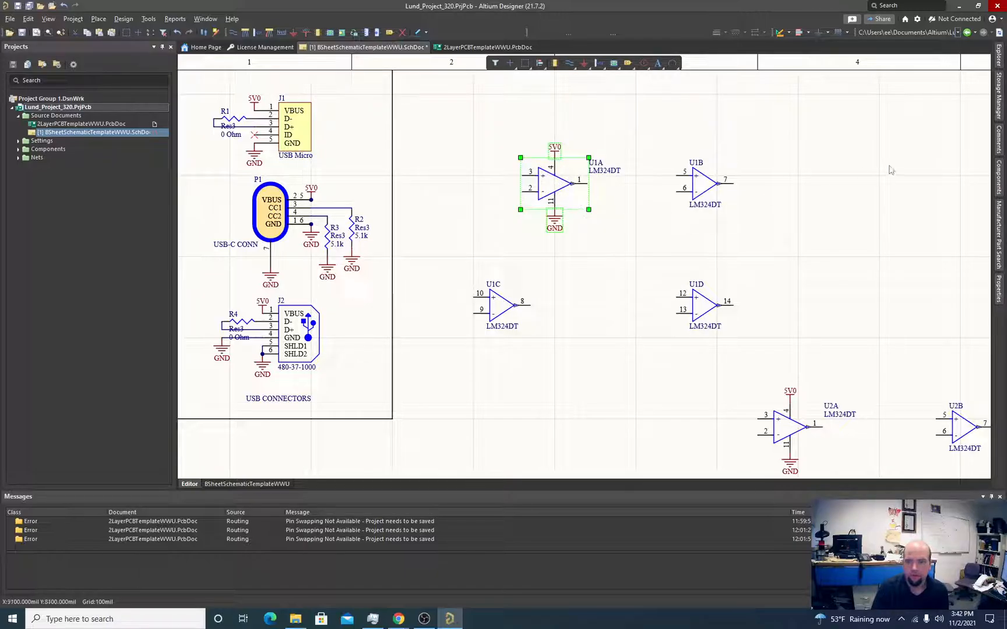
Step: Choose the Res3 resistor from the Miscellaneous Devices library and select its J1-0603 footprint
click(1000, 177)
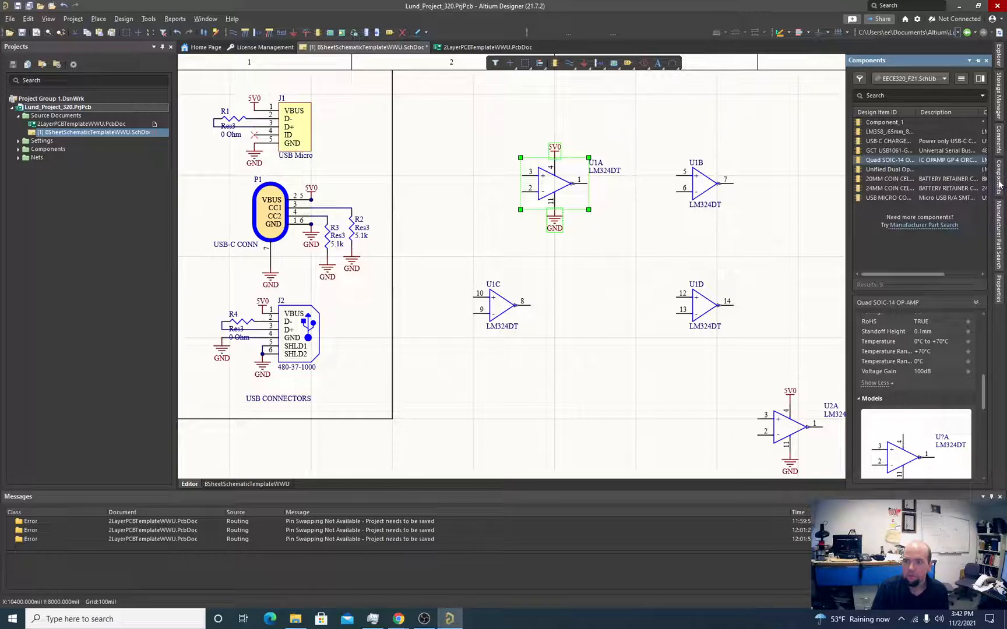
click(942, 78)
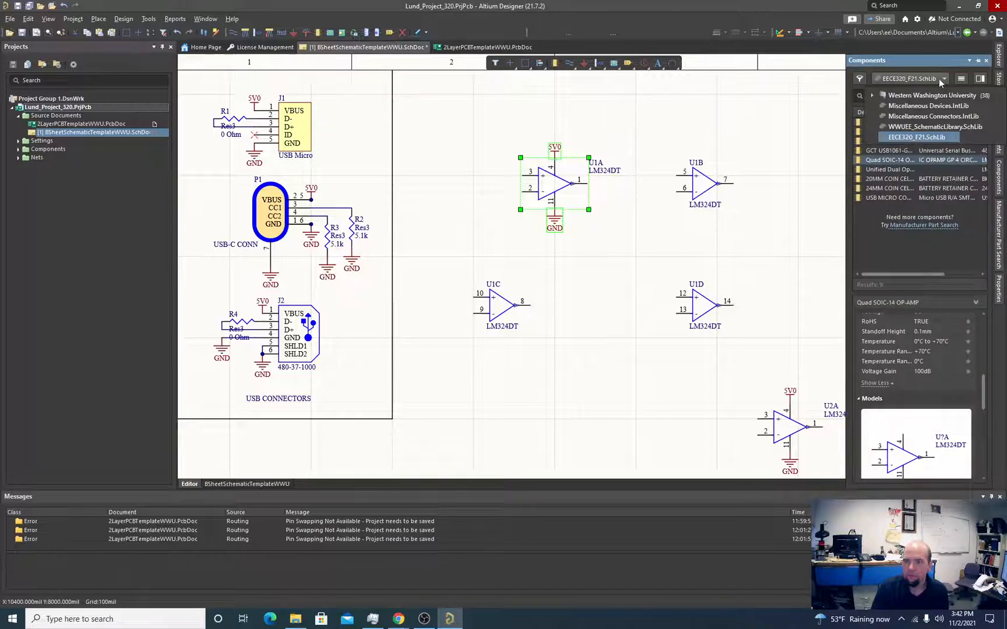
click(905, 108)
scroll(894, 194, down, 10)
scroll(893, 193, down, 12)
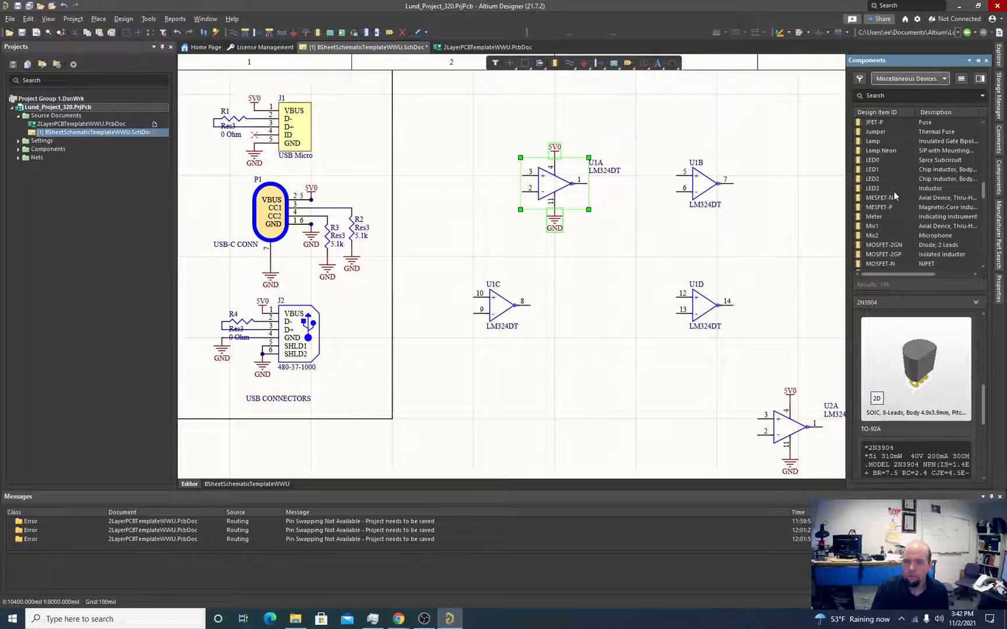
scroll(894, 194, down, 8)
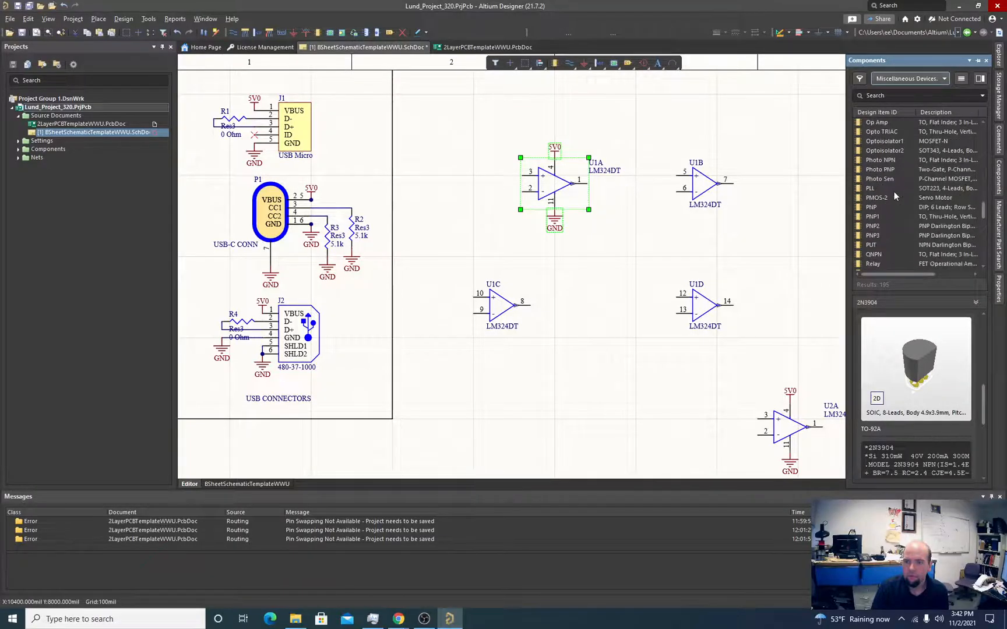
scroll(894, 204, down, 3)
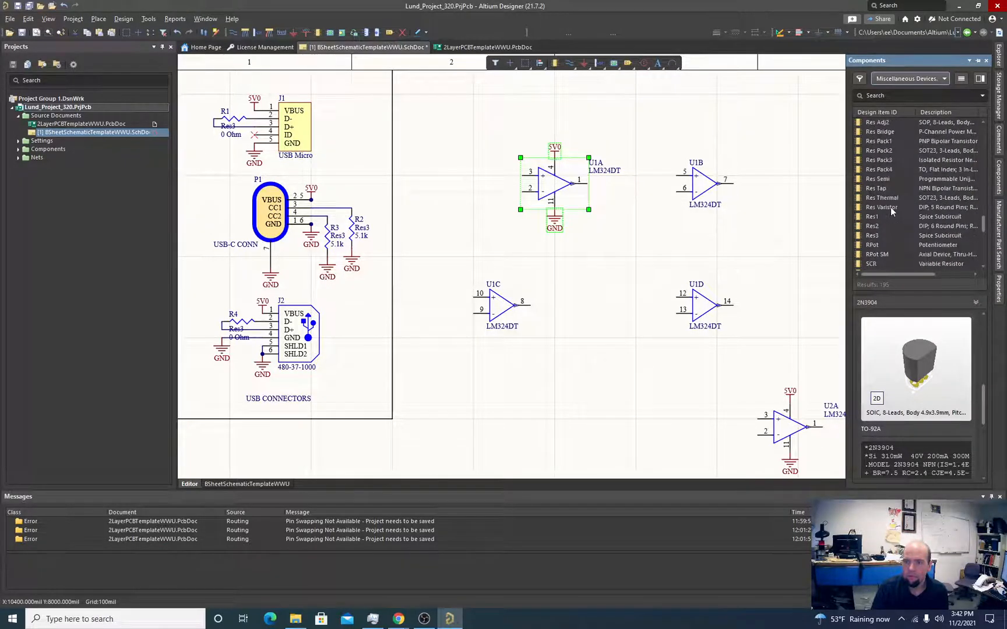
click(878, 236)
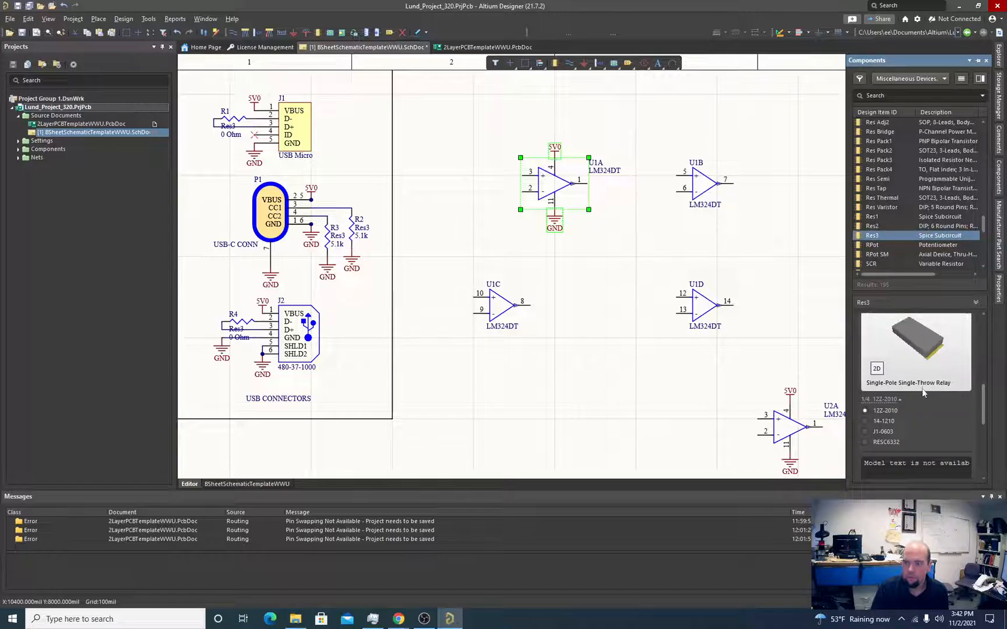
scroll(913, 390, down, 2)
click(866, 382)
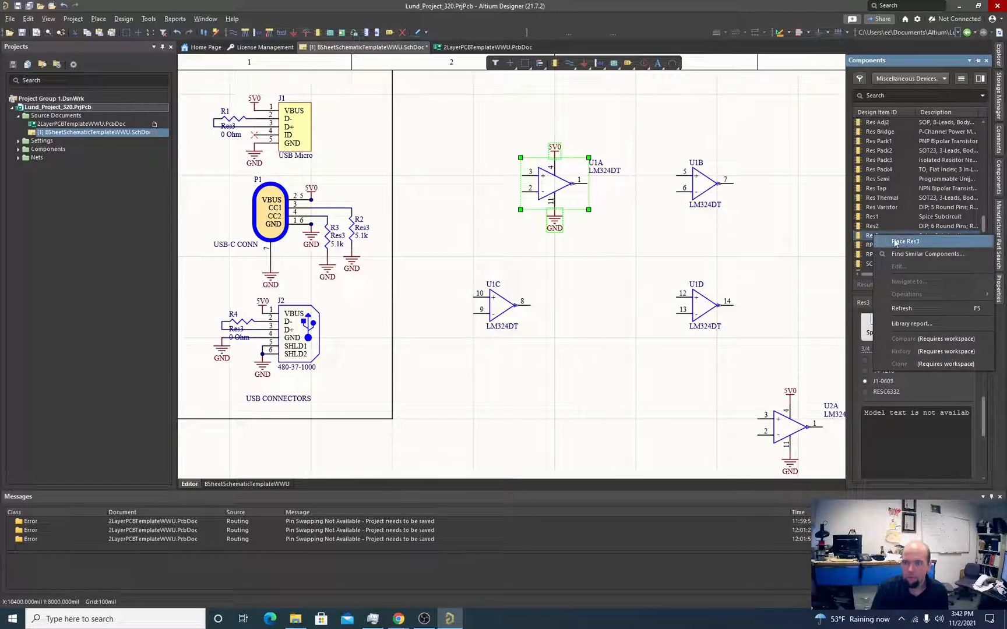
Step: Place two Res3 resistors vertically end to end, between the USB connector section and op-amp U1A
double_click(874, 237)
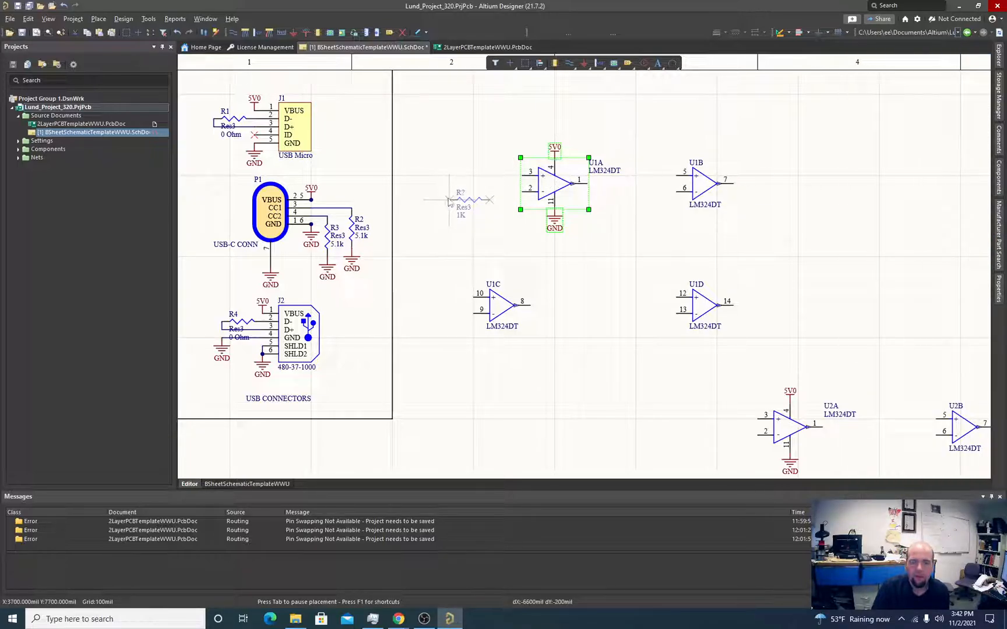
key(space)
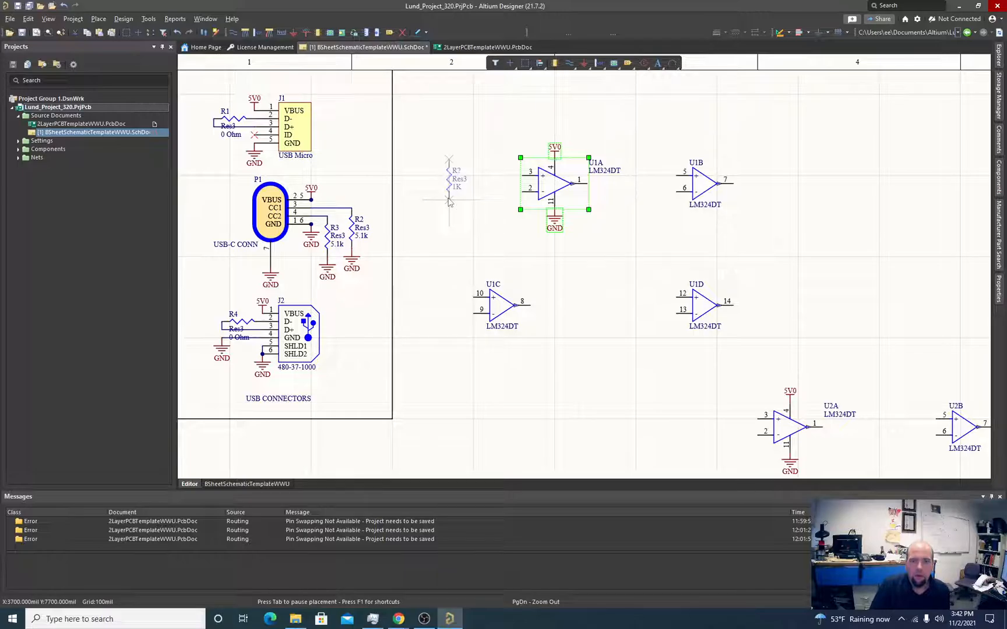
scroll(449, 201, up, 2)
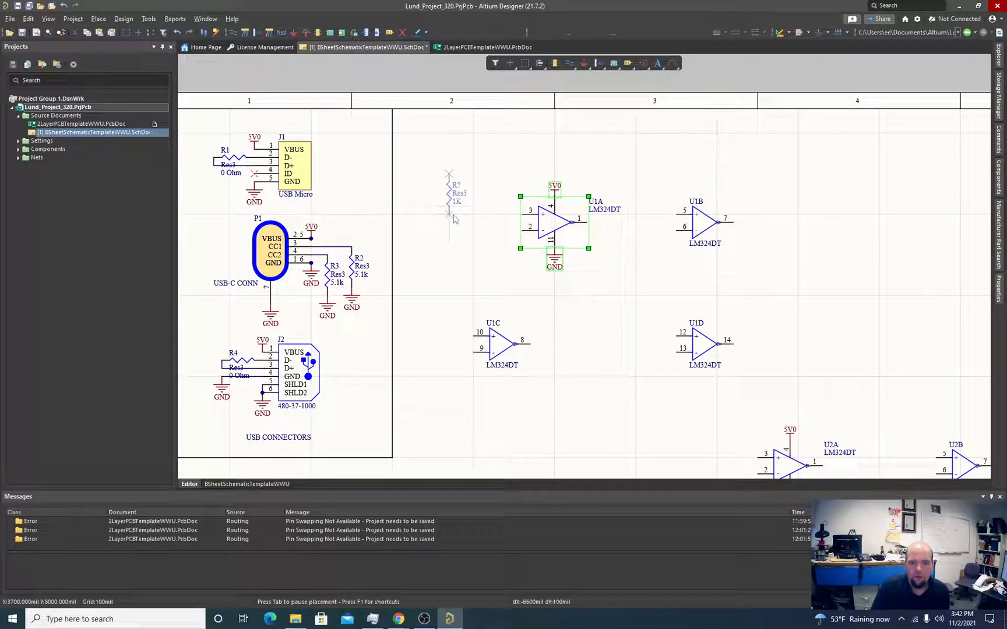
click(449, 269)
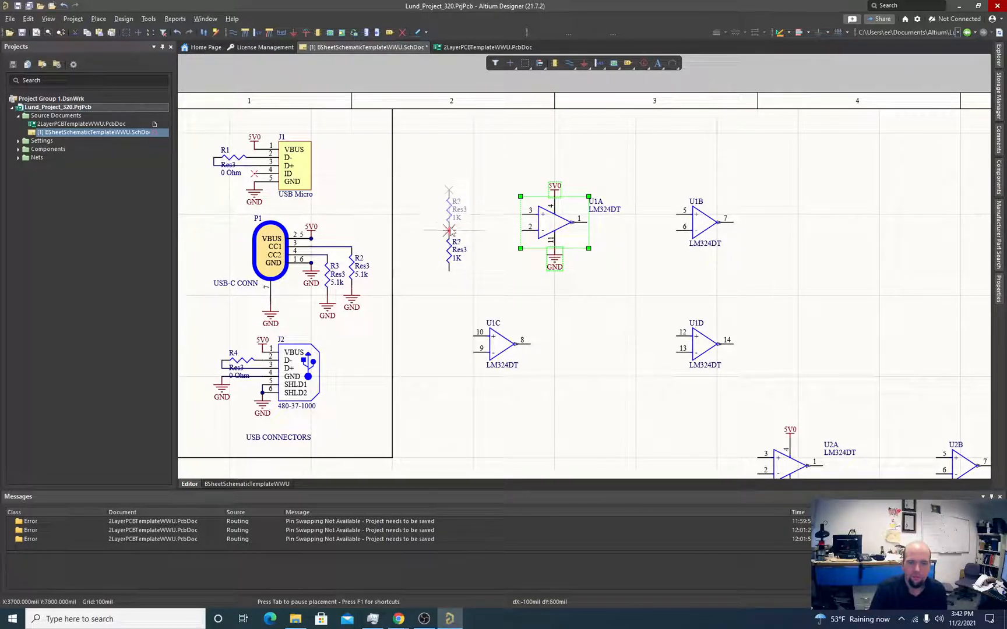
click(449, 230)
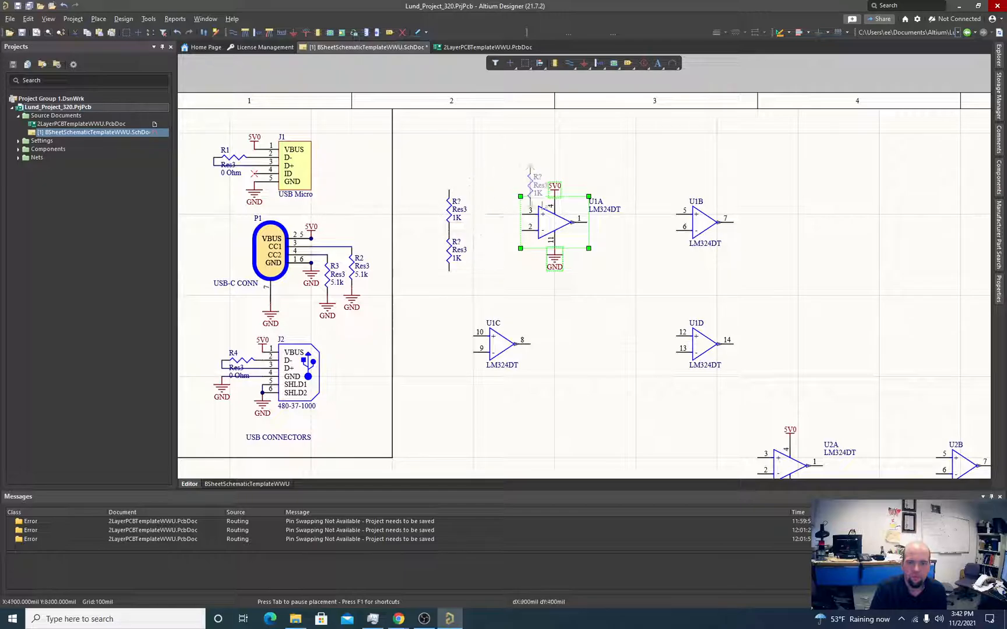
Step: Place four Res3 resistors around U1B: horizontal ones at pins 5 and 6 and below the op-amp, and a vertical one above pin 5
key(space)
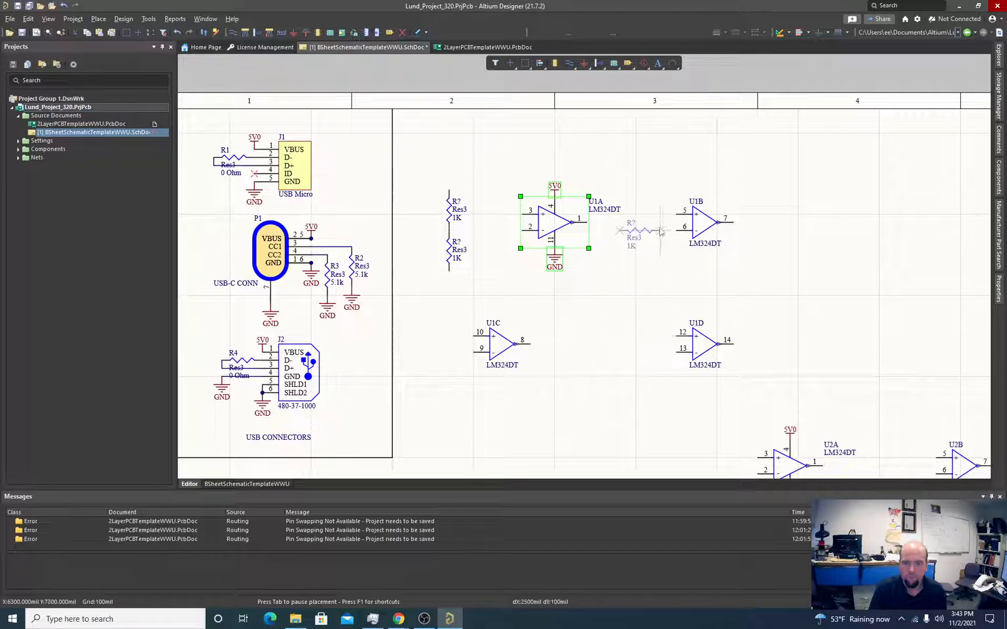
click(675, 215)
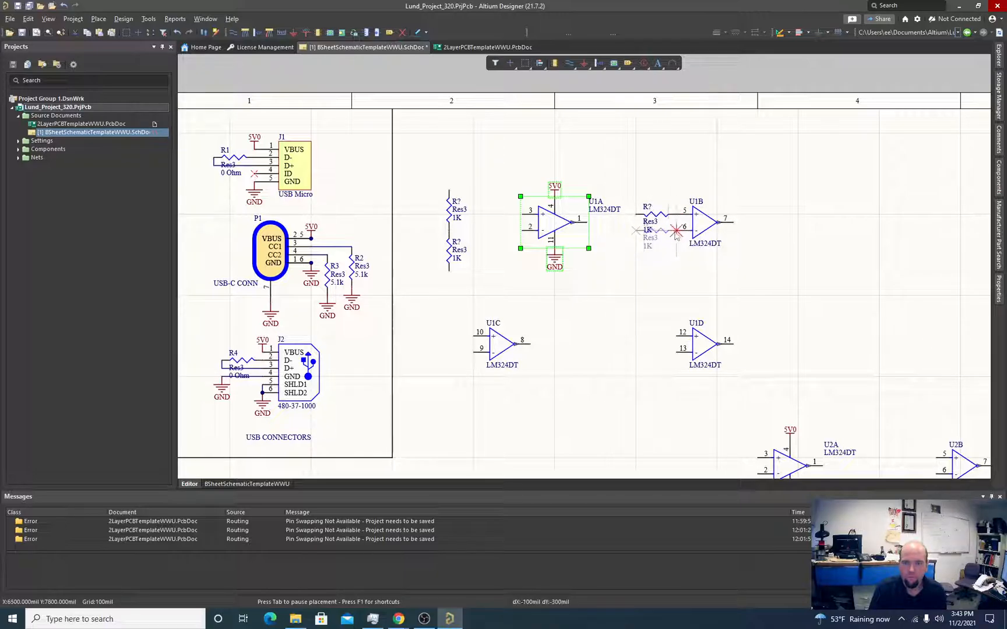
click(675, 231)
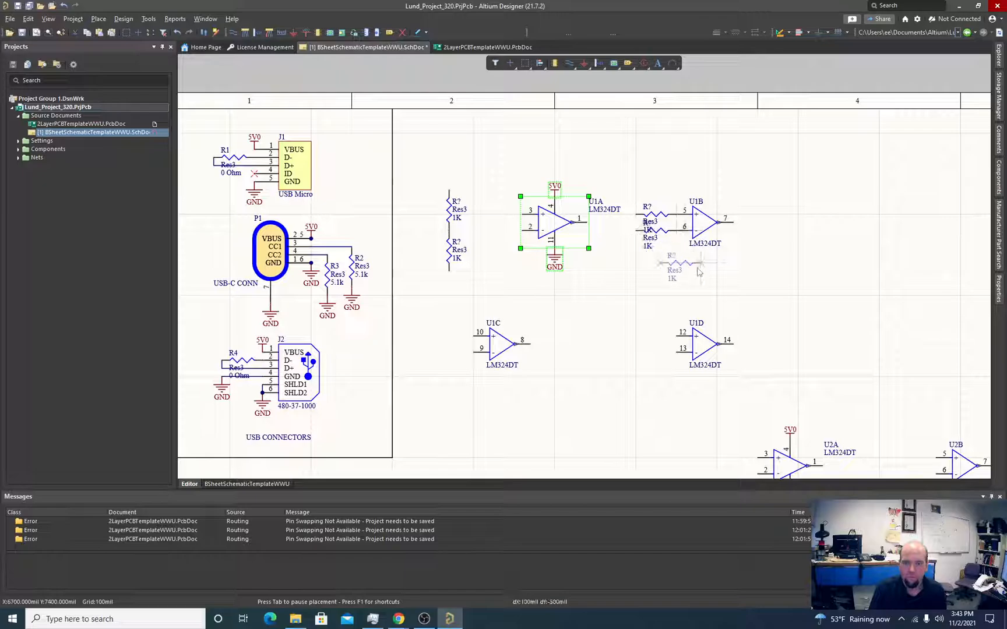
key(space)
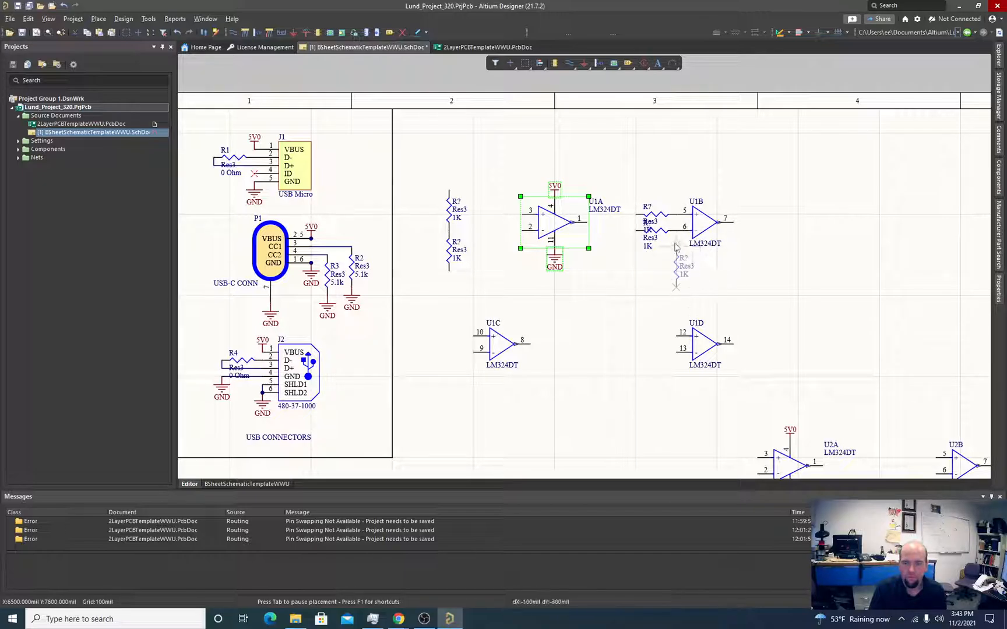
key(space)
click(683, 264)
key(space)
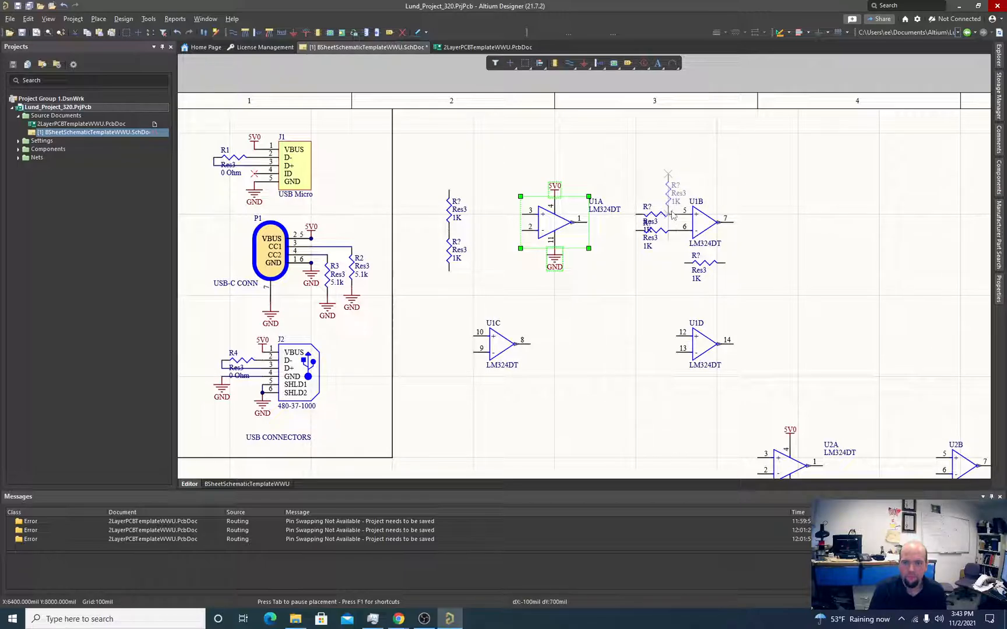
click(676, 215)
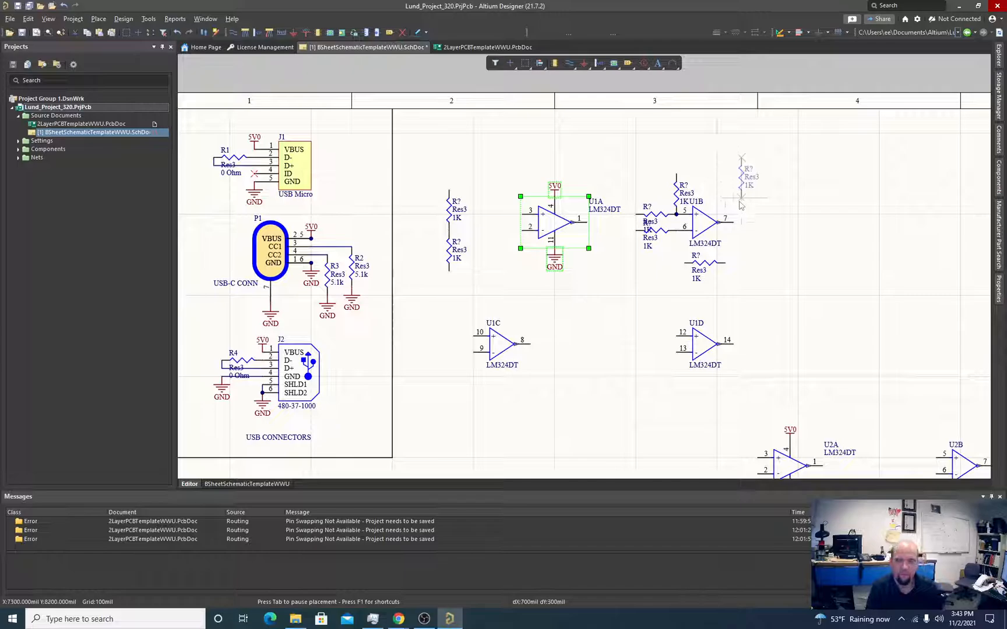
key(Escape)
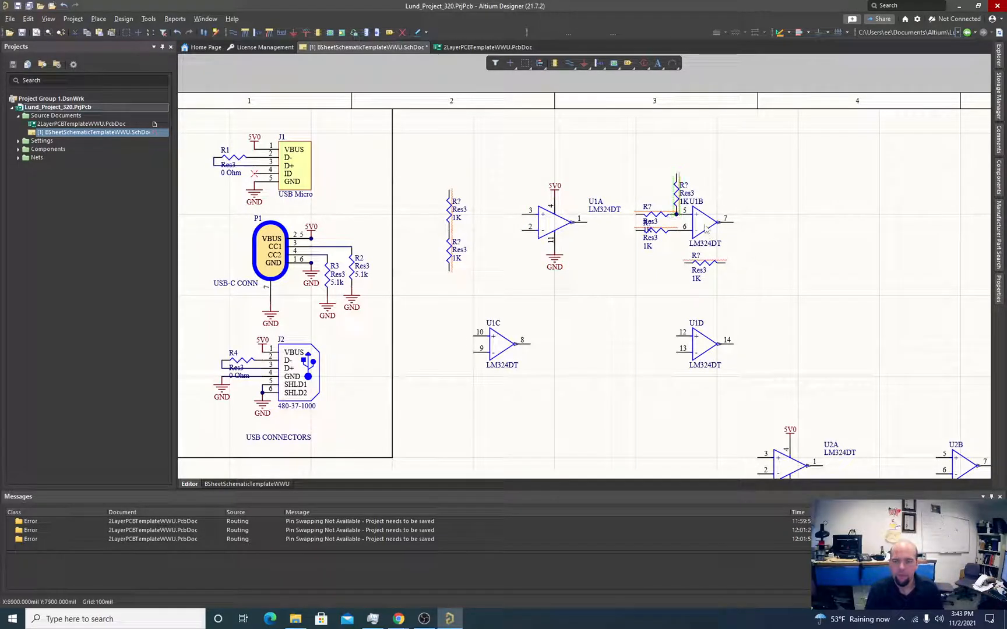
Step: Try to flip op-amp U1B along Y with the Flip Selected Sheet Symbols command
right_click(706, 227)
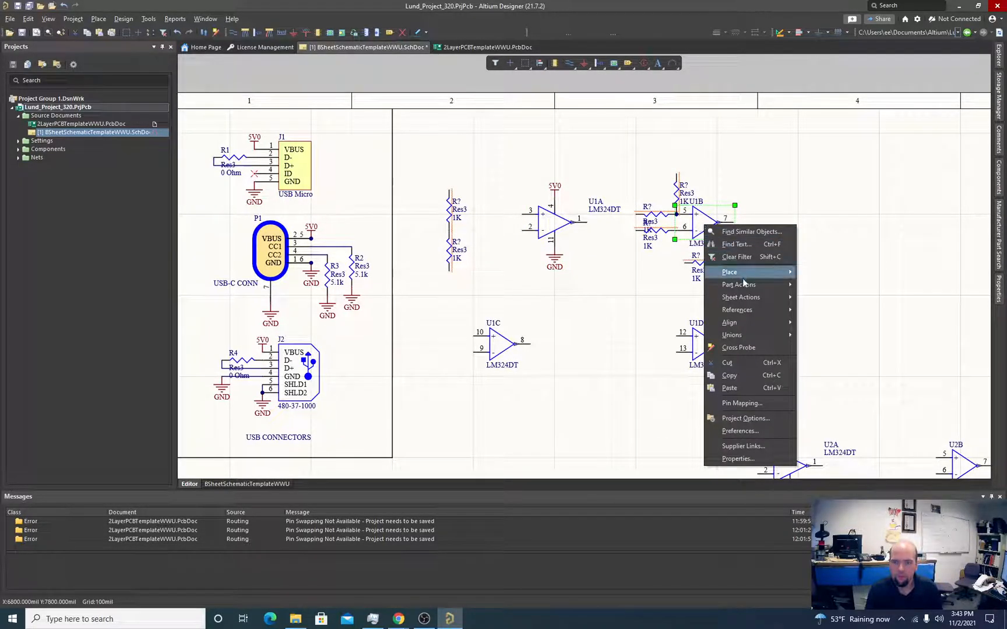
mouse_move(746, 286)
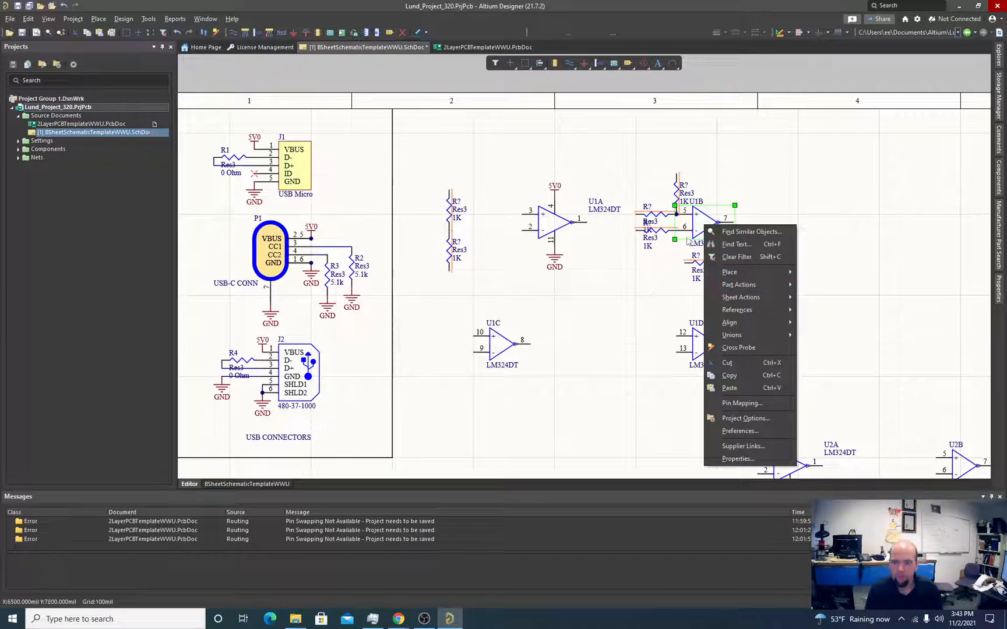
click(684, 247)
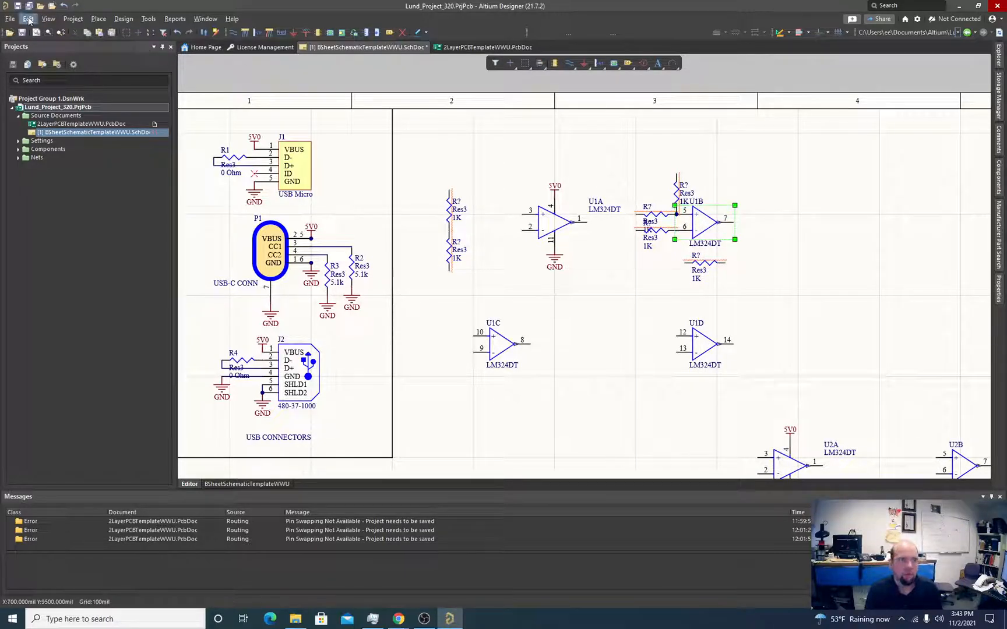
click(29, 20)
mouse_move(81, 231)
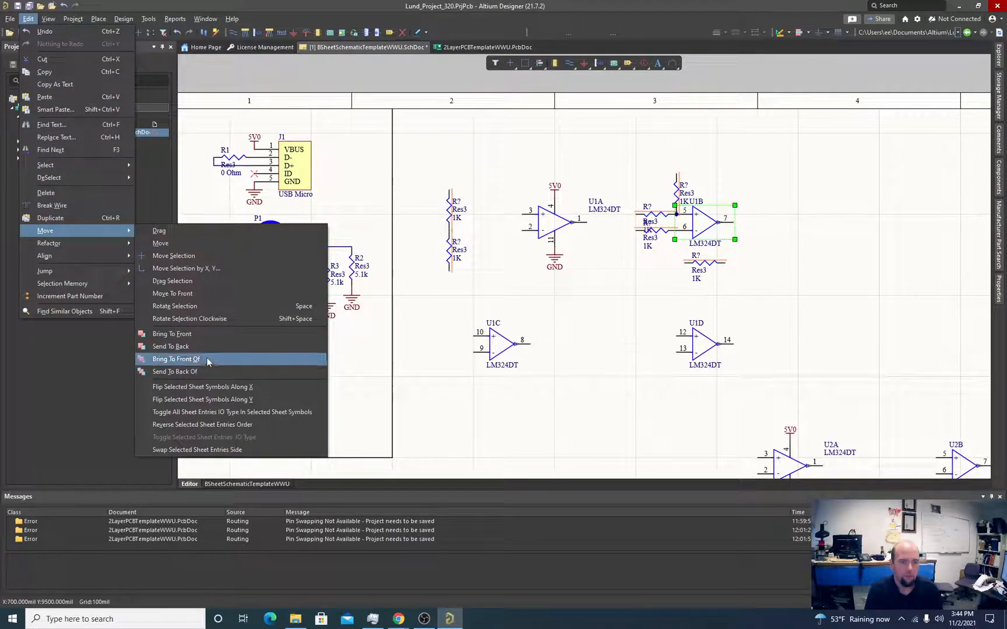
click(209, 399)
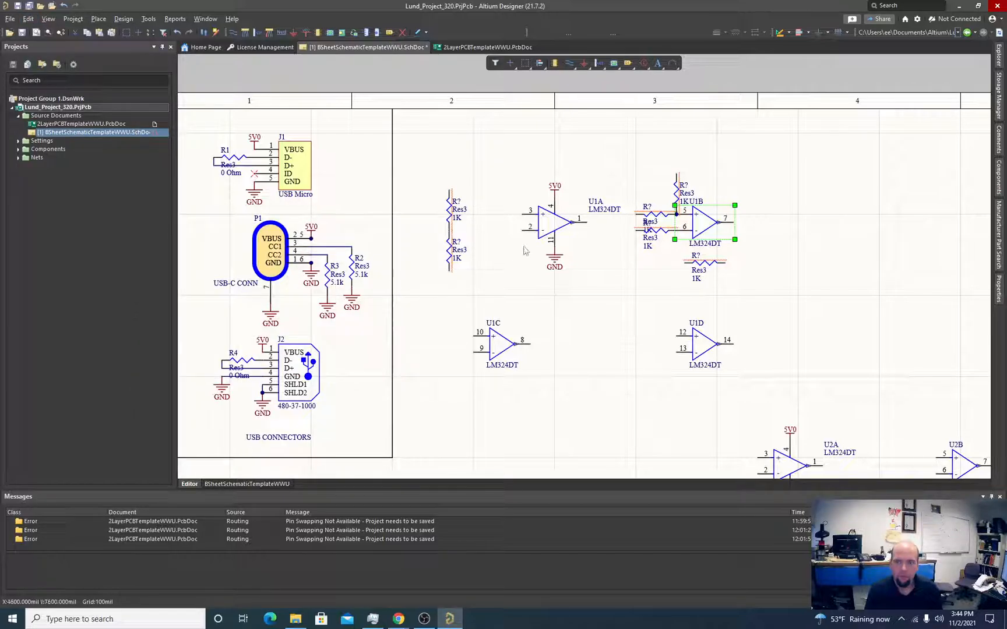
click(707, 227)
right_click(709, 232)
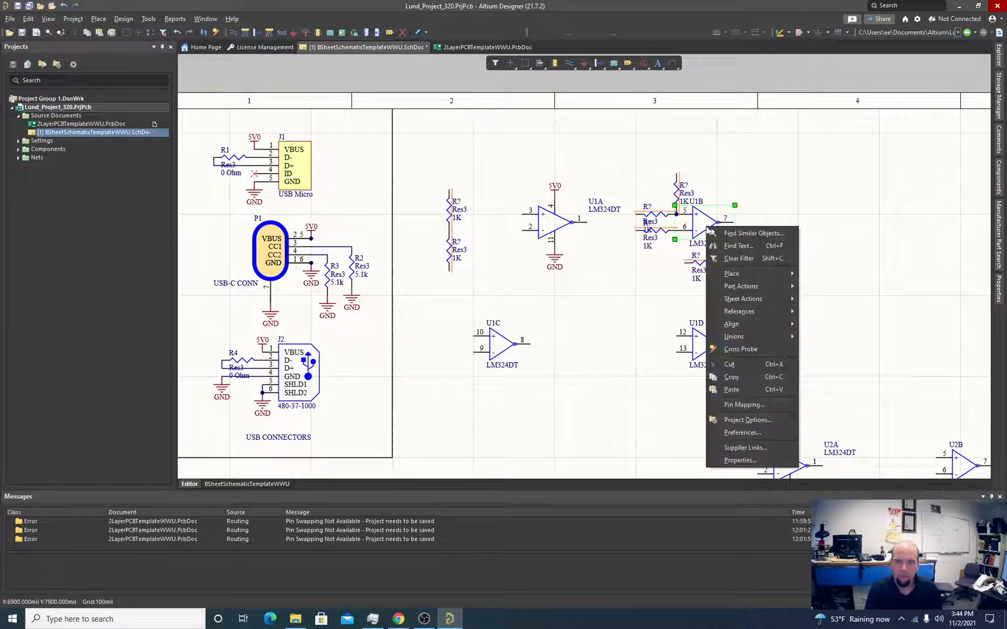
click(27, 19)
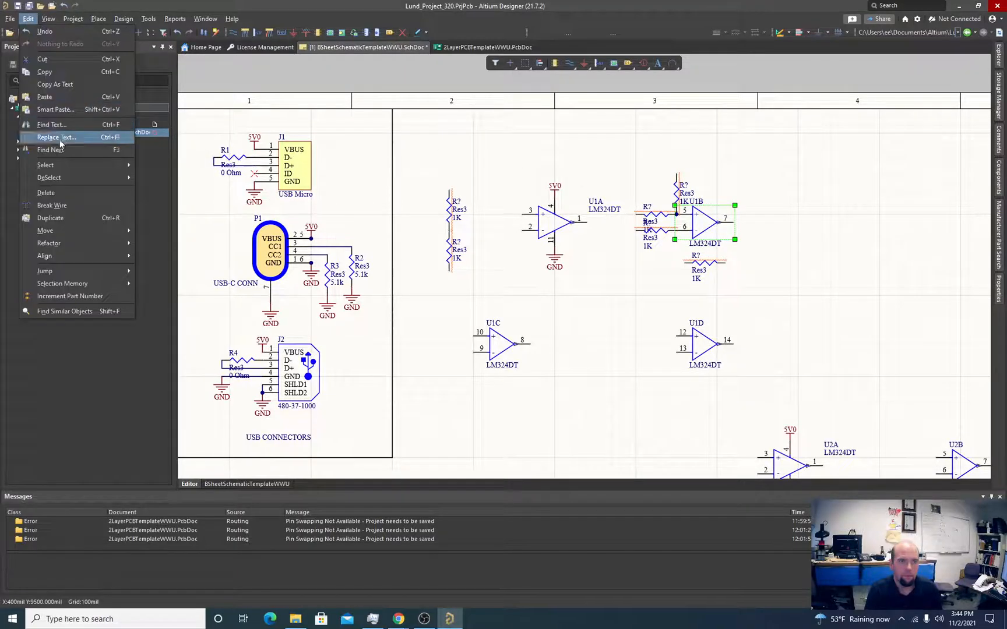
Step: Move op-amp U1B to the right, clear of the resistors placed at its inputs
click(691, 223)
drag(702, 223, 794, 225)
right_click(795, 224)
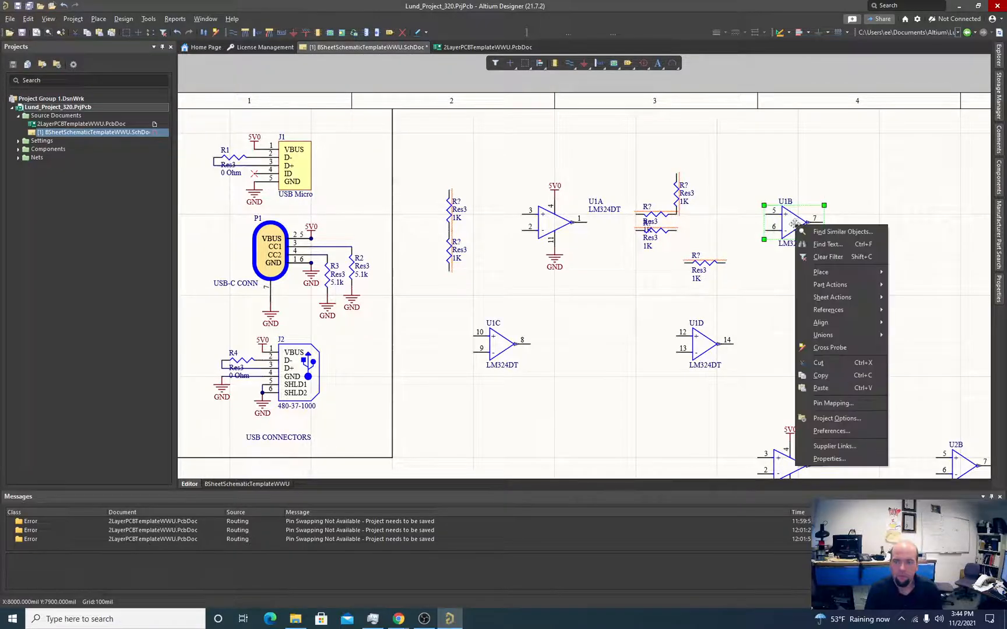
Step: Mirror op-amp U1B by enabling Mirrored in its component properties
mouse_move(809, 285)
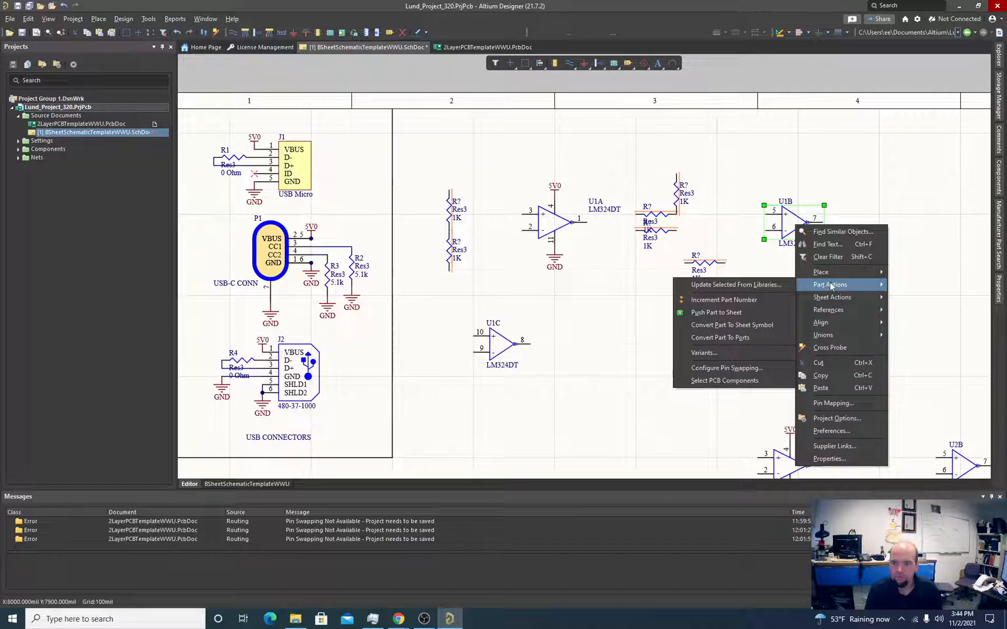
click(743, 229)
click(783, 231)
right_click(798, 223)
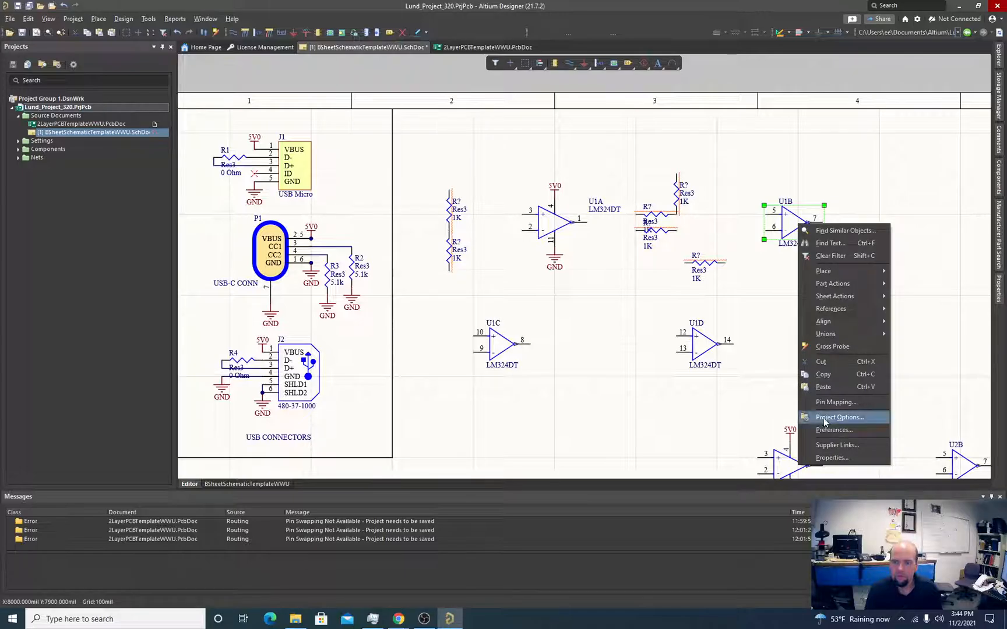
click(832, 458)
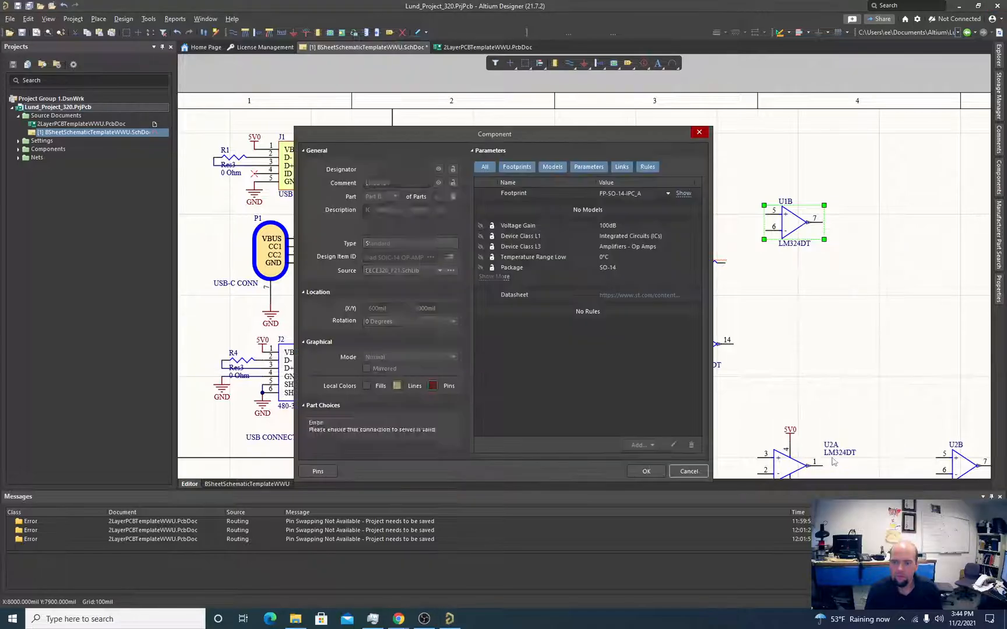
click(366, 369)
click(644, 470)
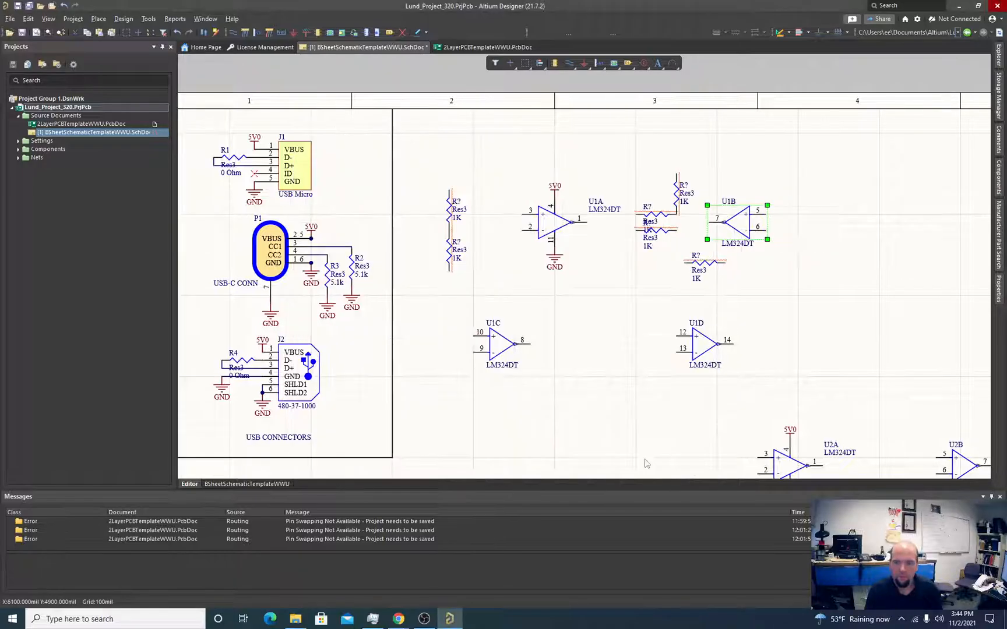
Step: Rotate the mirrored op-amp U1B by 180 degrees so pin 6 is above pin 5, and move it beside the input resistors
key(space)
key(space)
drag(741, 222, 702, 226)
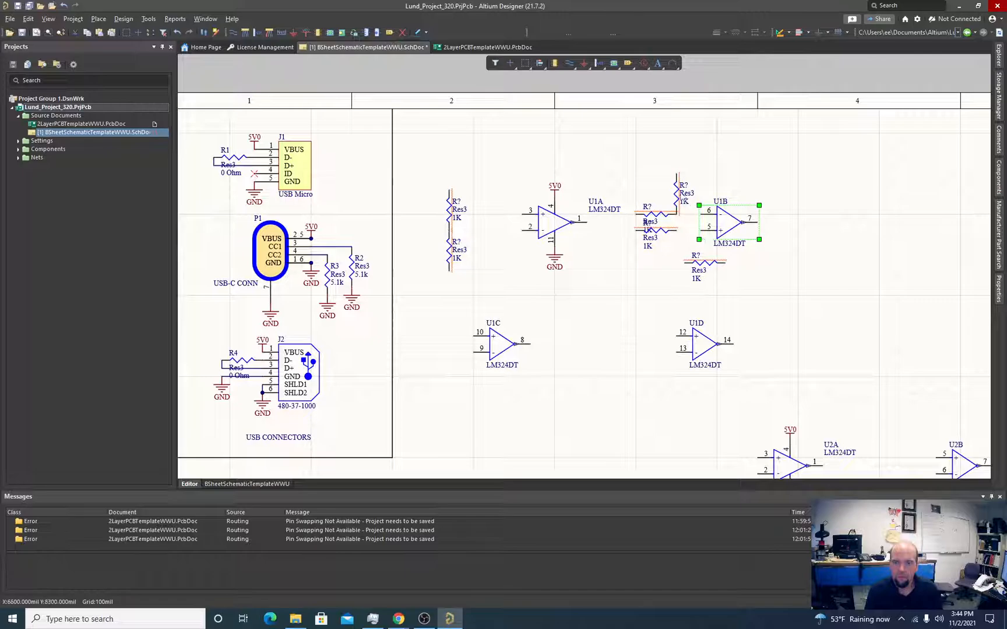
Step: Rearrange the four resistors around U1B: horizontal ones above it and at pins 6 and 5, and a vertical one below pin 5
drag(677, 174, 707, 190)
key(space)
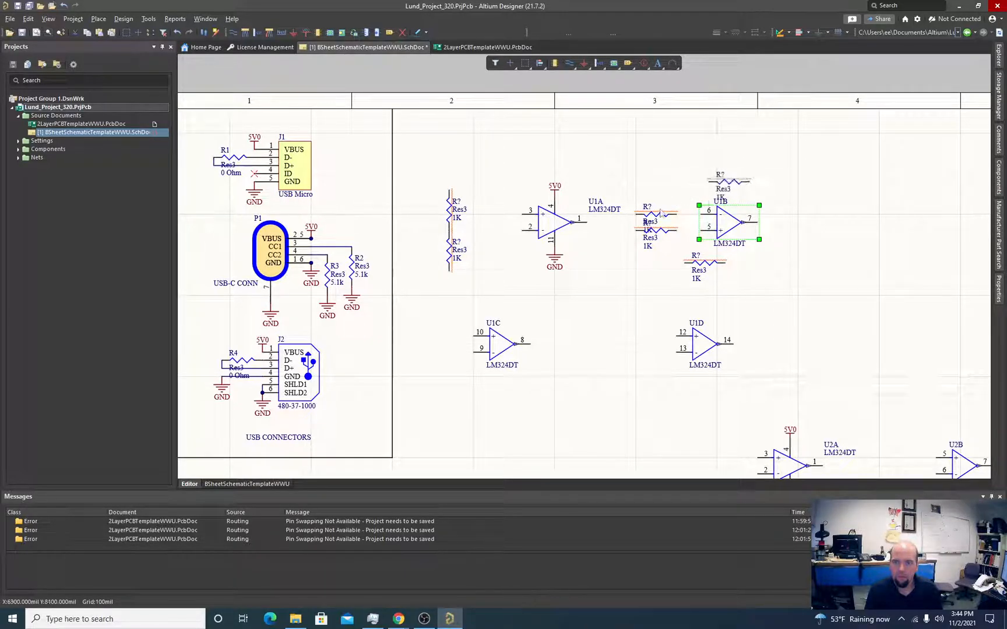
drag(662, 216, 702, 231)
key(space)
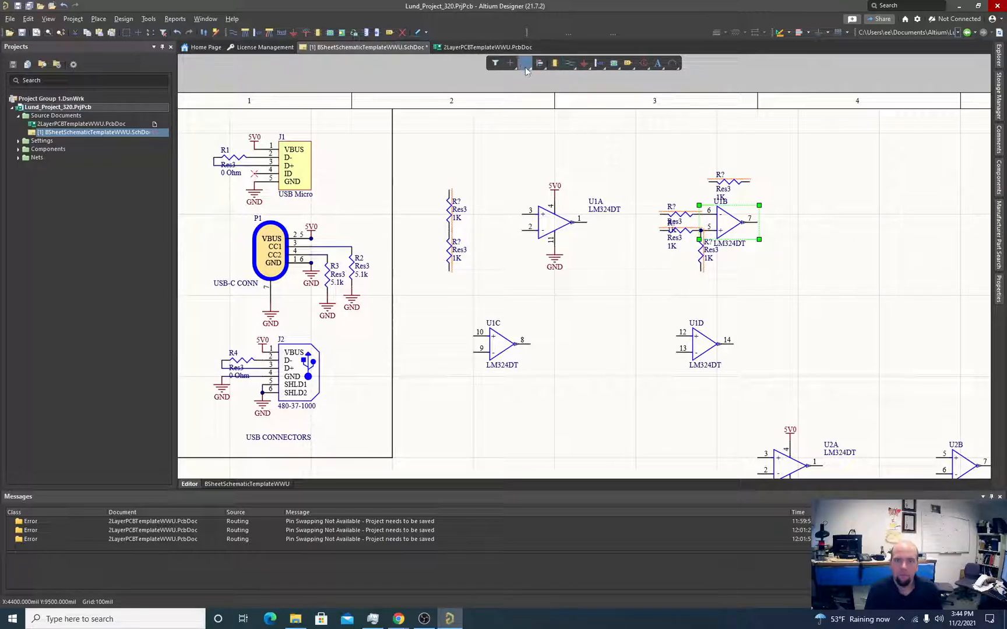
Step: Place a GND power port at the lower end of the vertical resistor below U1B pin 5
click(584, 63)
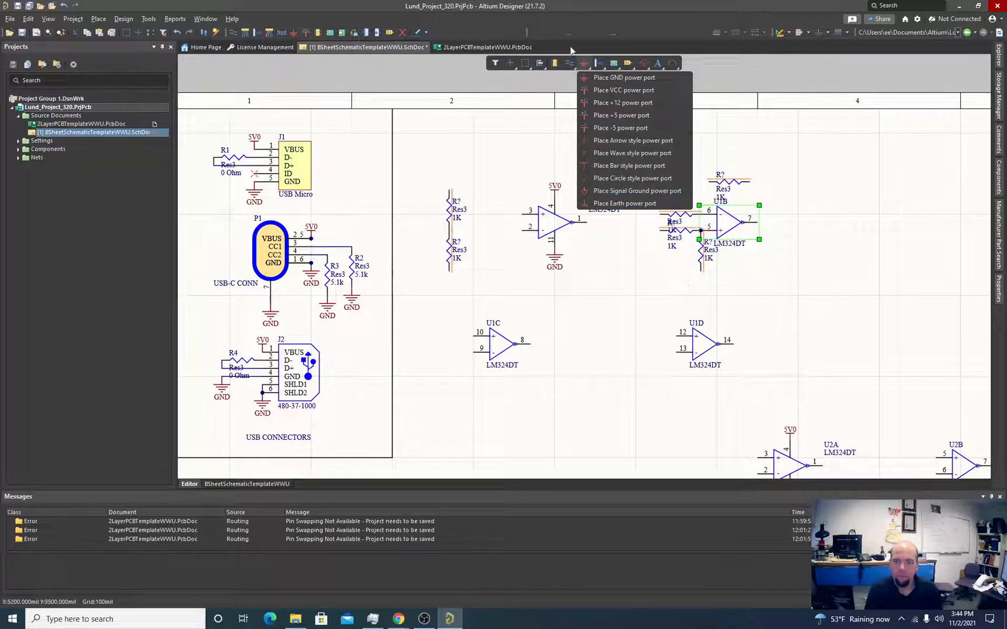
click(587, 66)
click(700, 272)
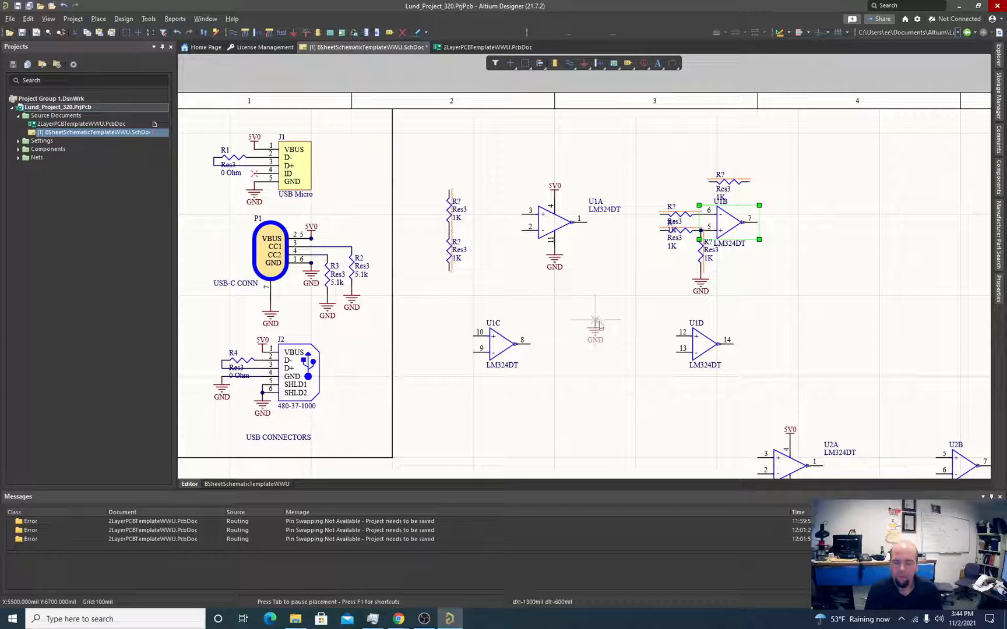
key(Page_Up)
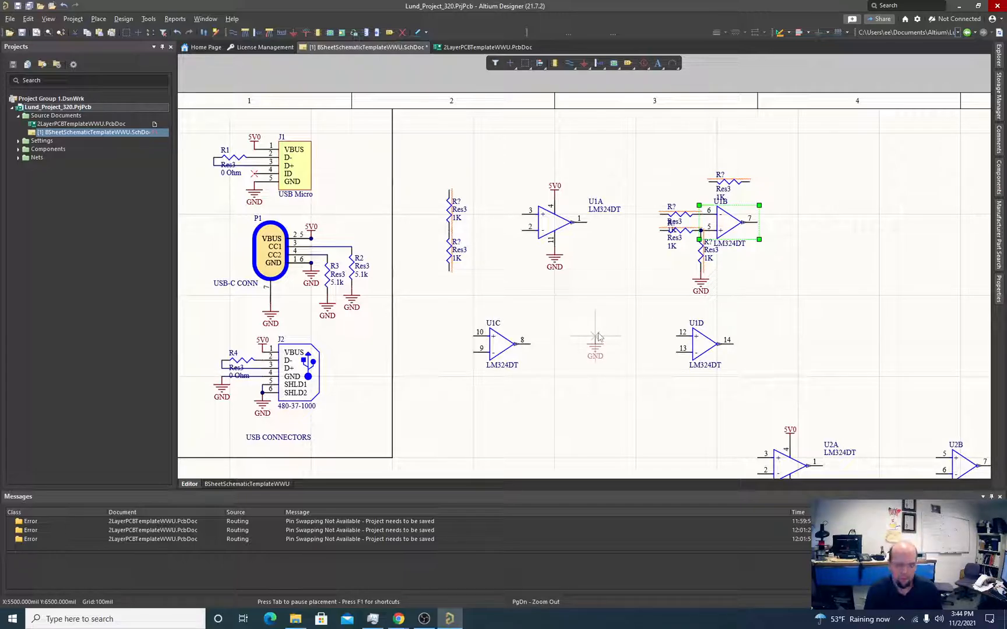
key(Escape)
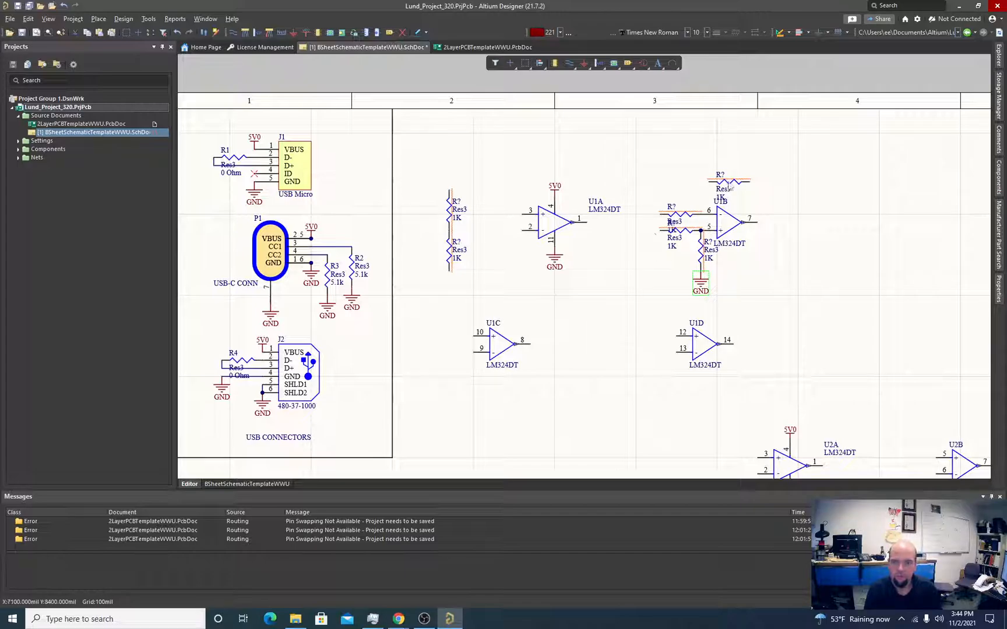
Step: Copy the resistor above U1B and place the copy vertically beside U1A, with its upper end level with pin 2
shift+drag(733, 188, 490, 161)
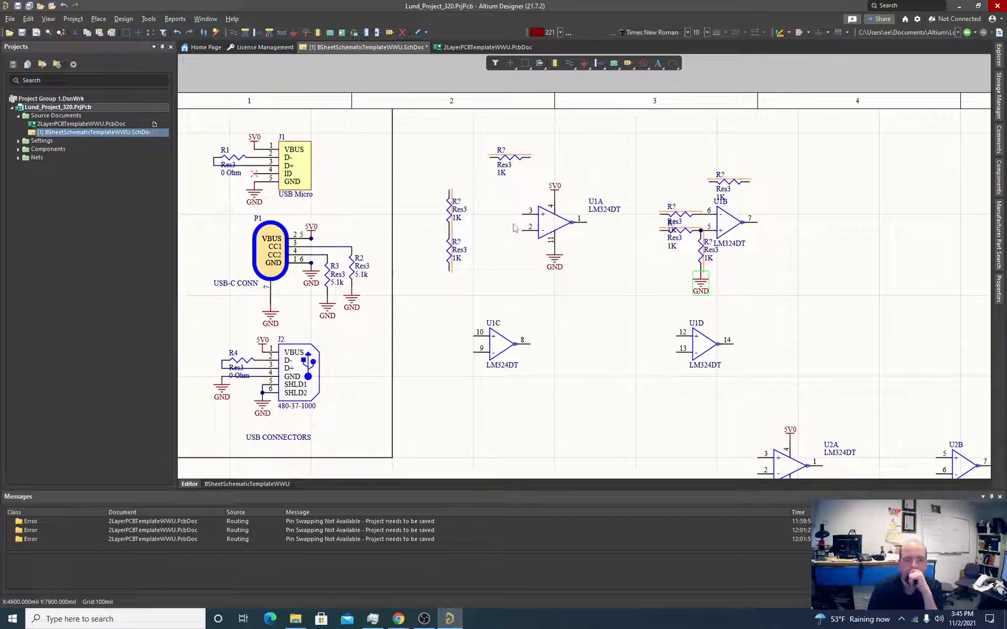
drag(532, 161, 509, 239)
key(space)
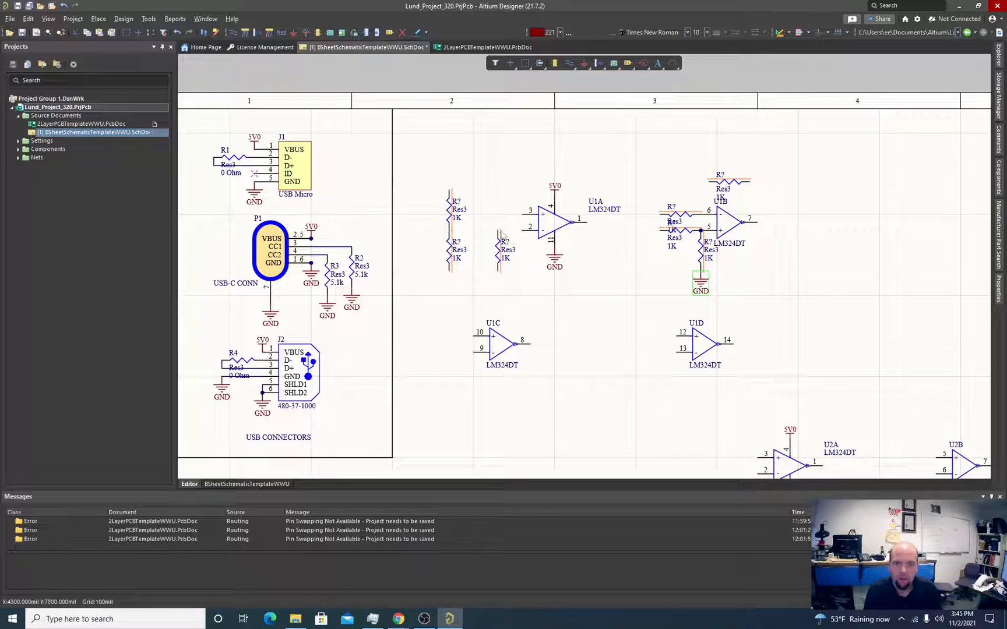
Step: Place a GND power port at the lower end of the new vertical resistor beside U1A
click(584, 63)
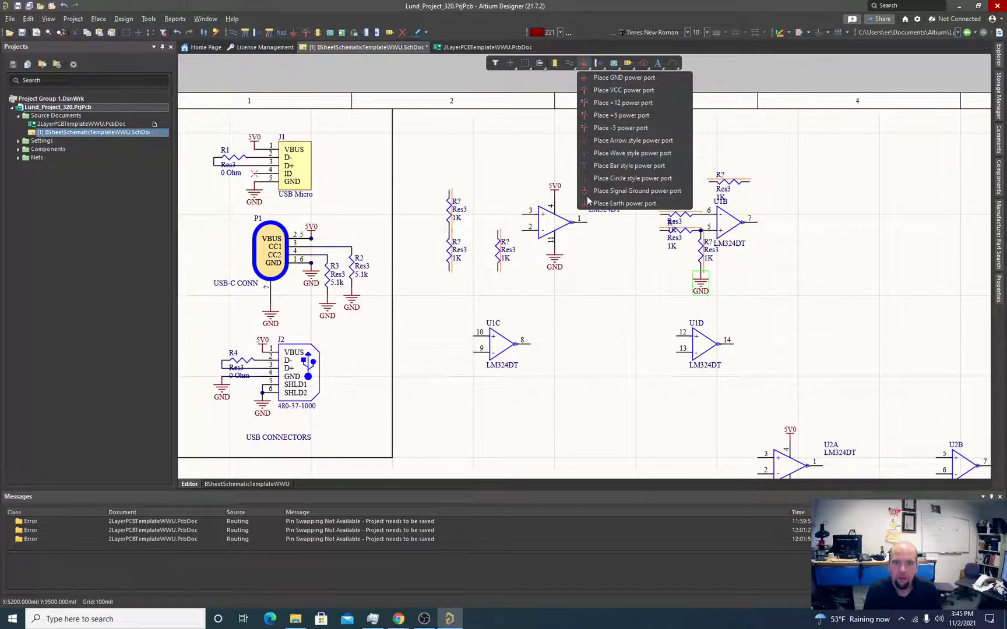
click(606, 77)
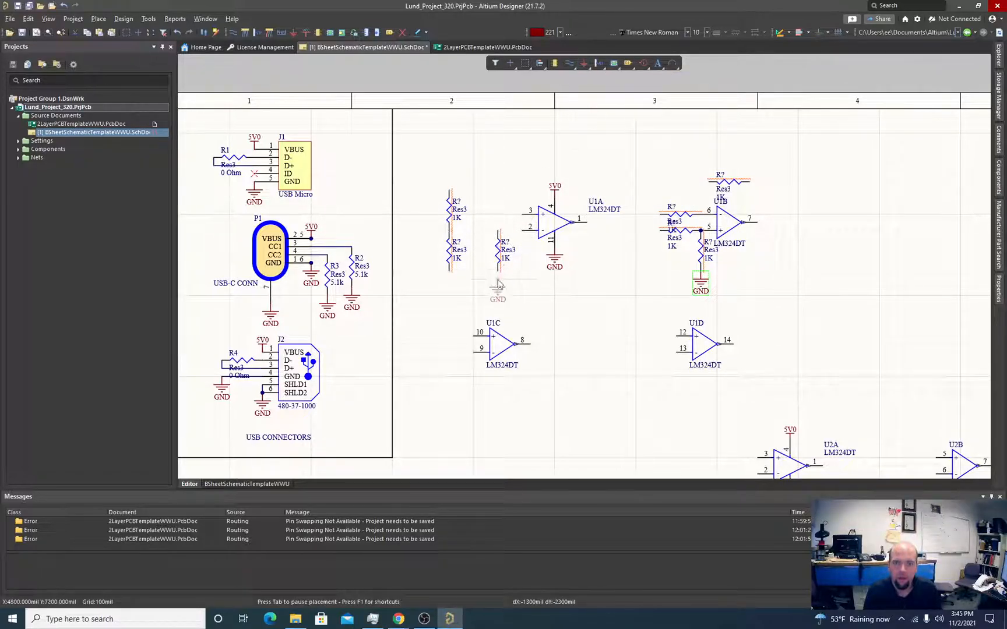
click(498, 274)
right_click(621, 314)
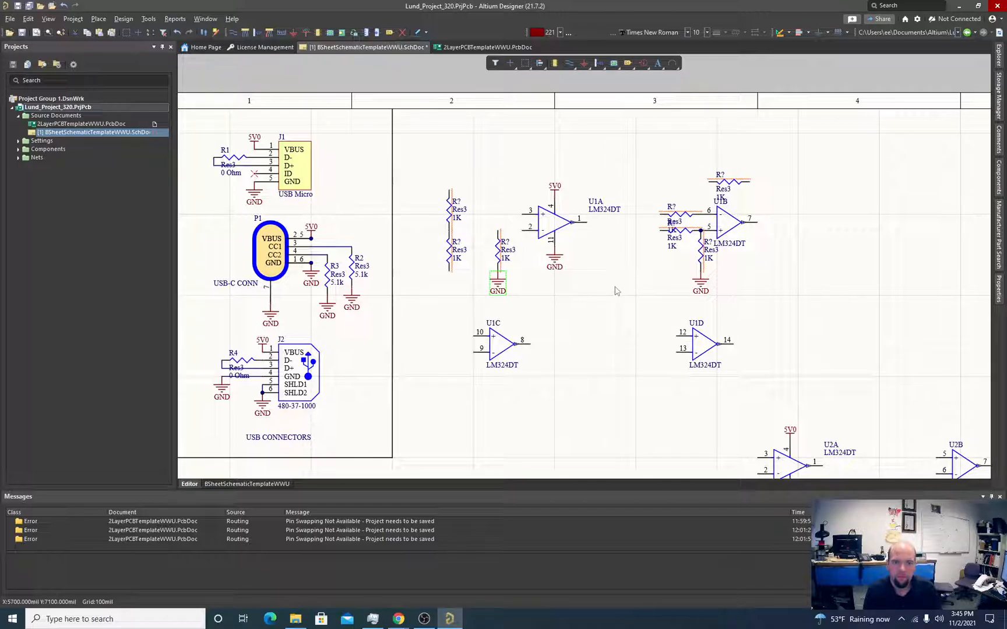
click(606, 286)
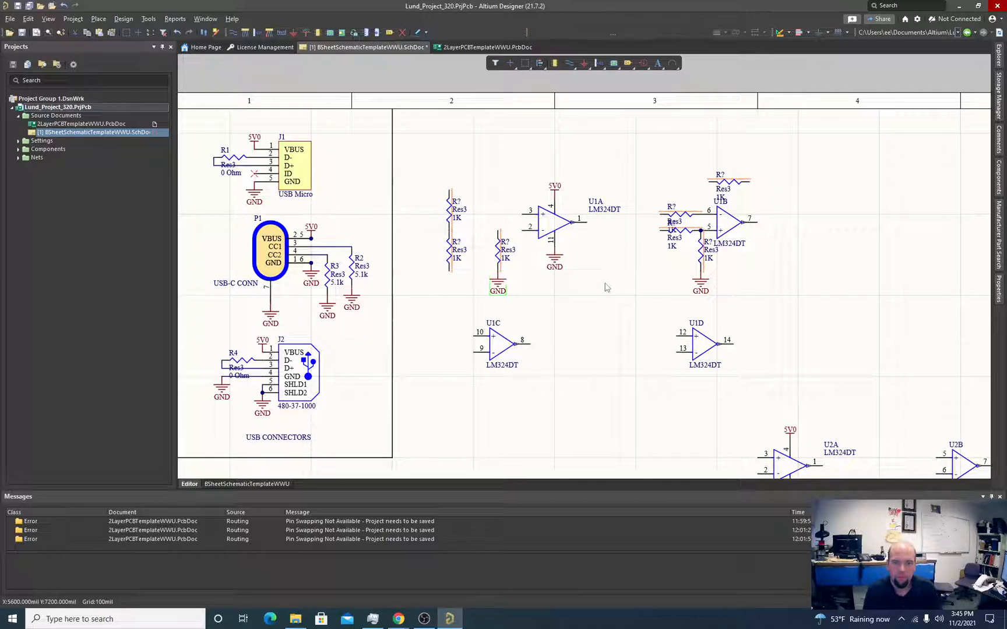
Step: Move the two stacked resistors up together so their junction lines up with U1A pin 3
drag(417, 179, 489, 291)
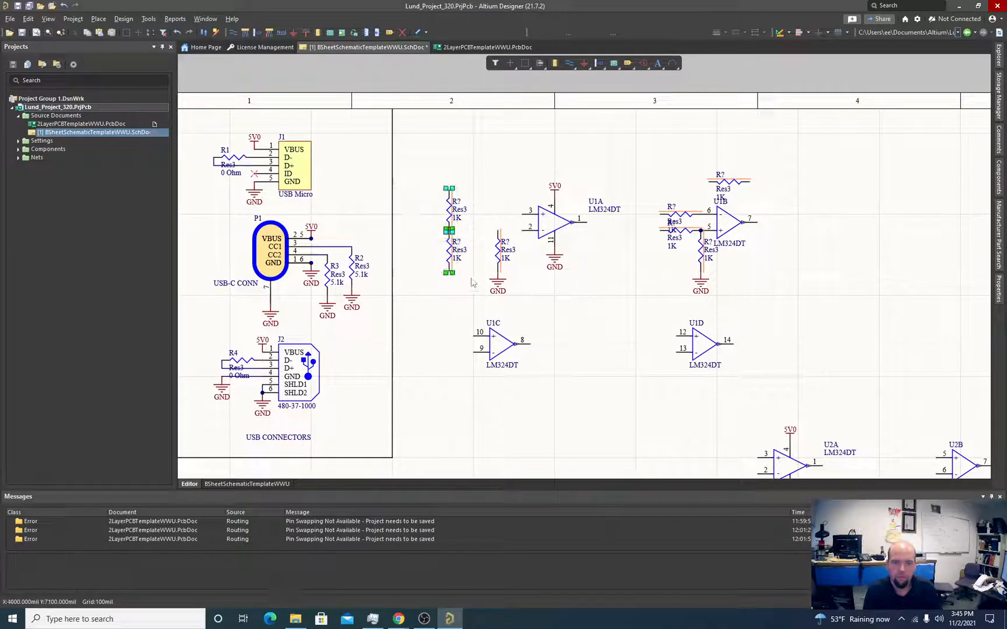
drag(454, 250, 453, 234)
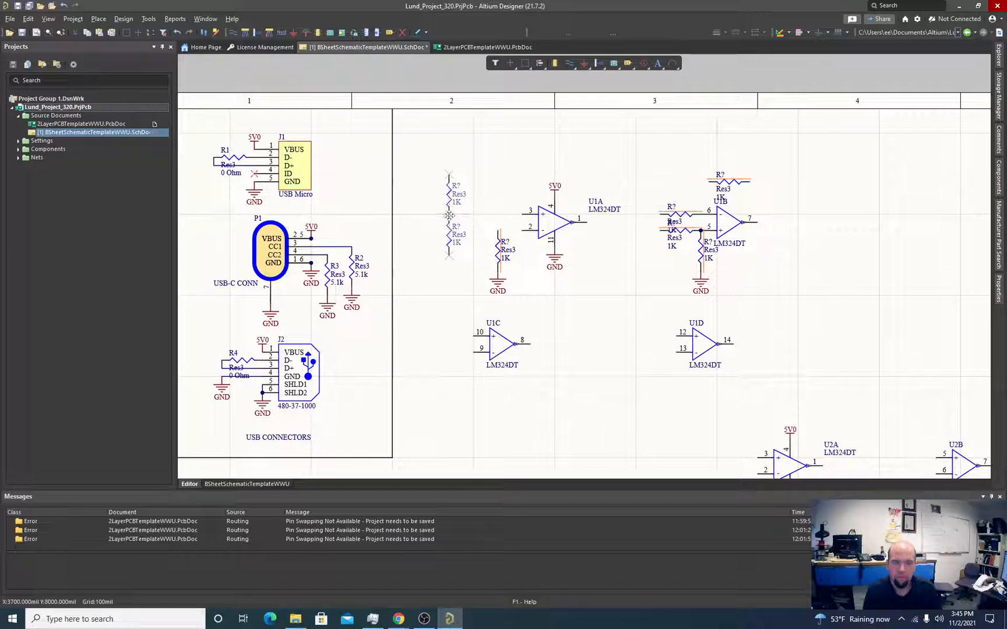
click(533, 91)
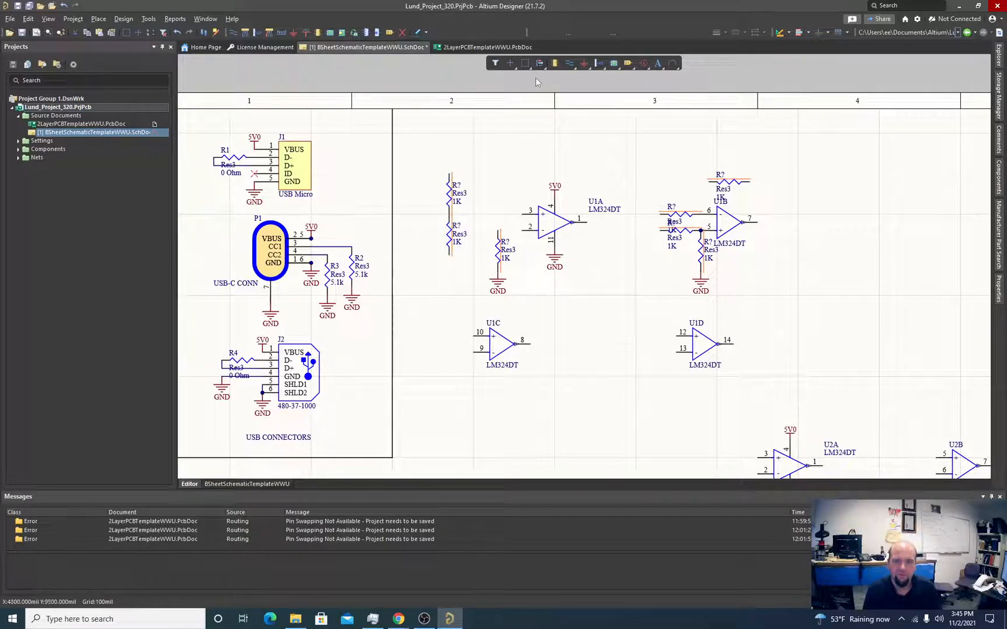
Step: Wire the stacked resistors' junction to U1A pin 3 and the grounded vertical resistor's upper end to U1A pin 2
click(569, 63)
click(522, 215)
click(449, 215)
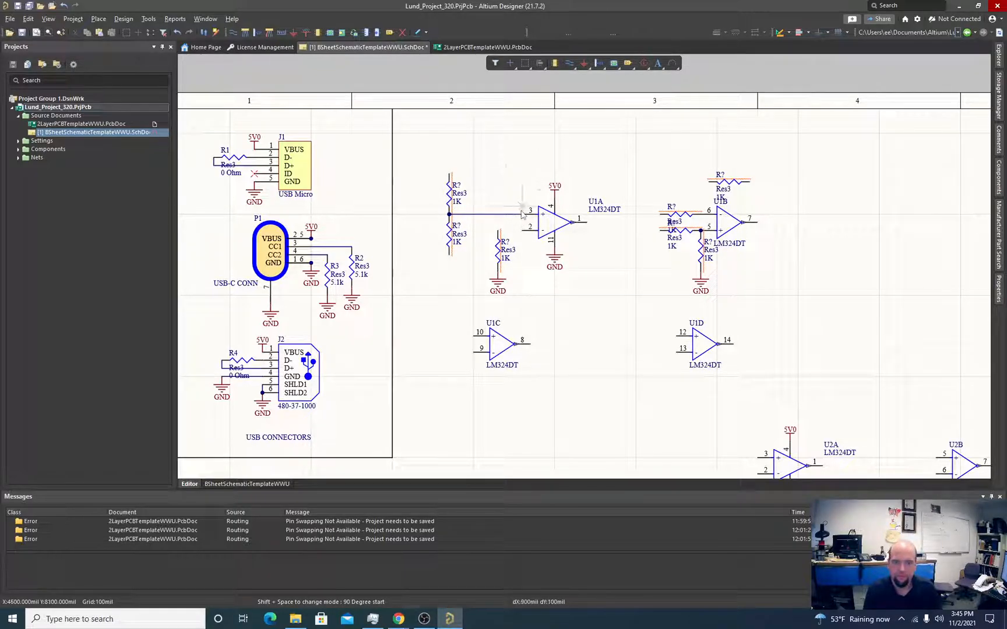
click(499, 230)
click(530, 227)
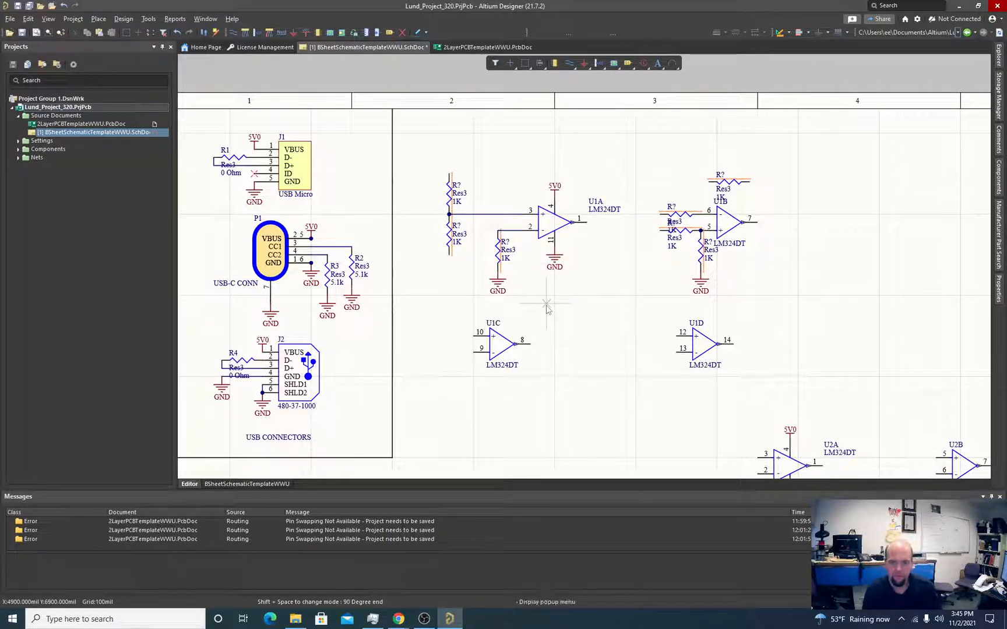
key(Escape)
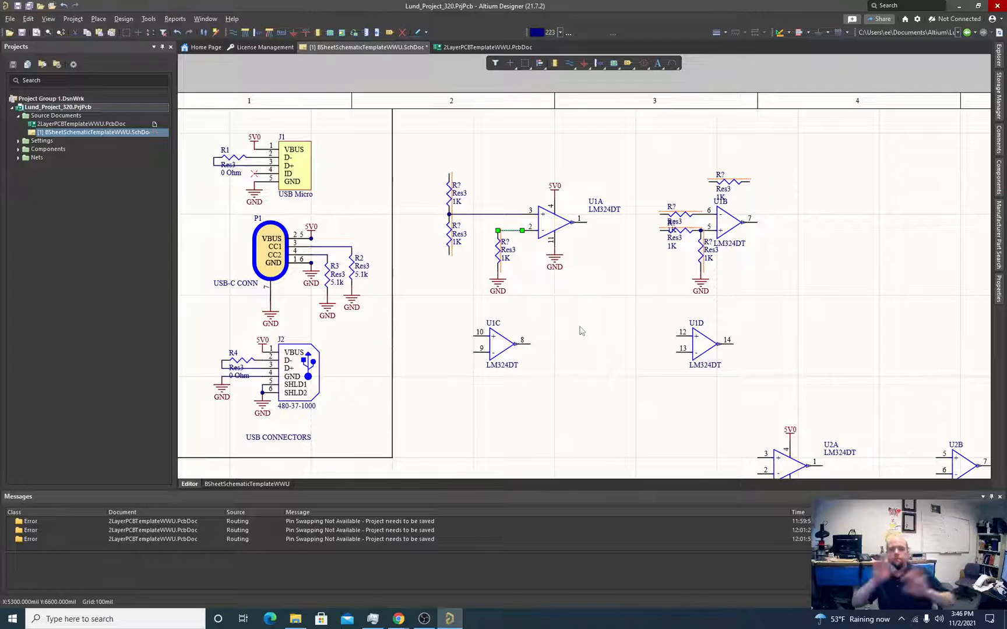
key(Delete)
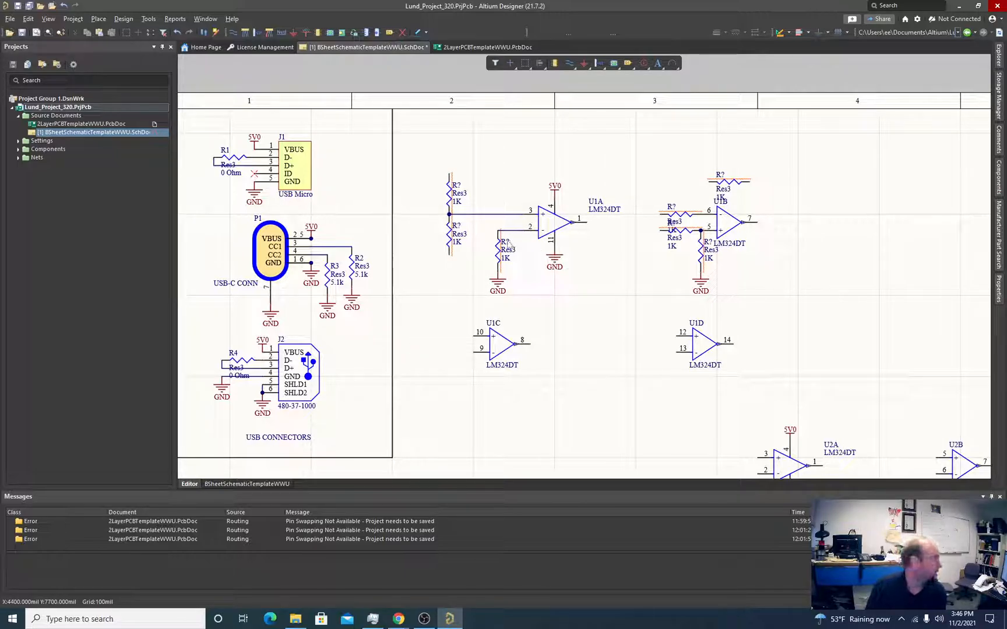
click(425, 619)
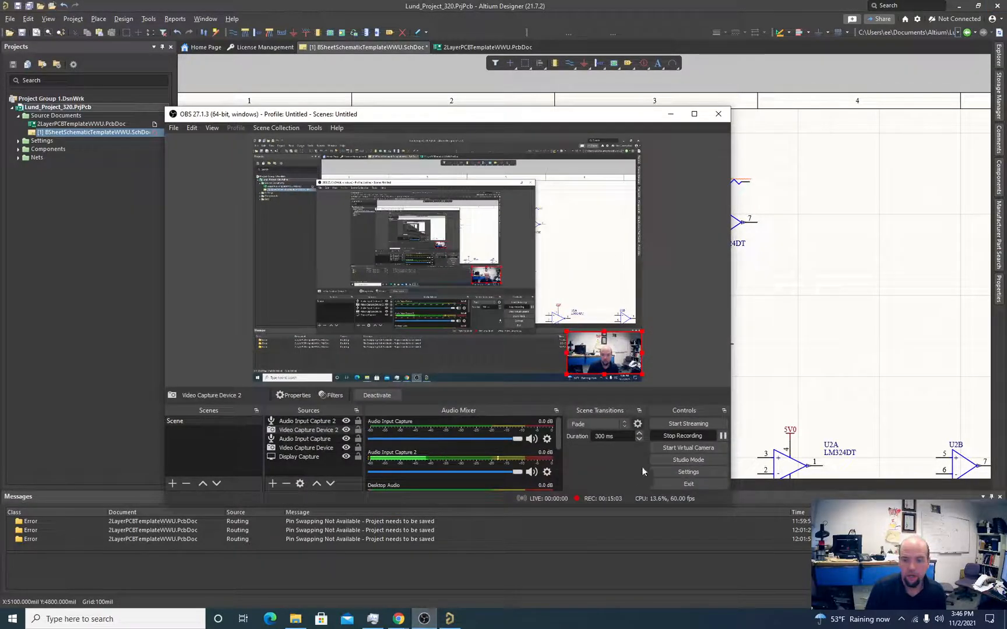
click(722, 436)
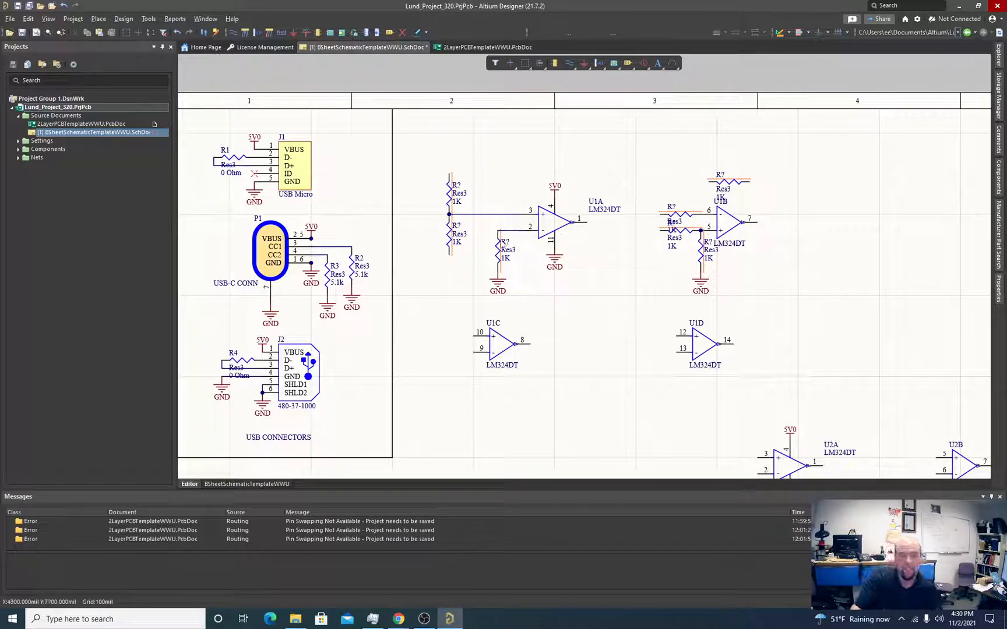
double_click(504, 261)
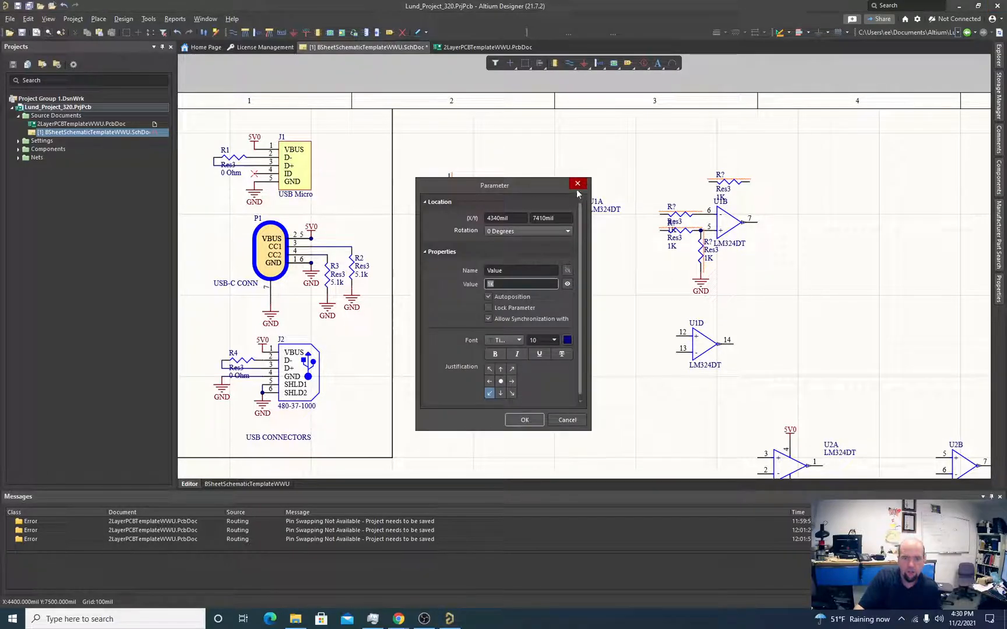
click(567, 420)
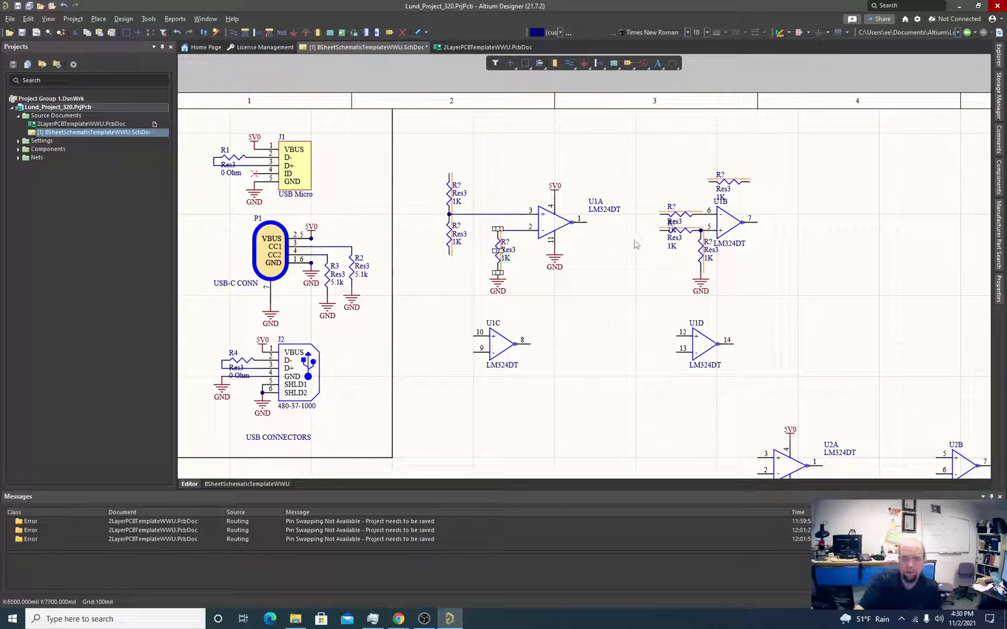
Step: Place the 24MM COIN CELL RETAINER from EECE320_F21.SchLib horizontally below U1A, with its positive pin 2 facing right
click(1000, 174)
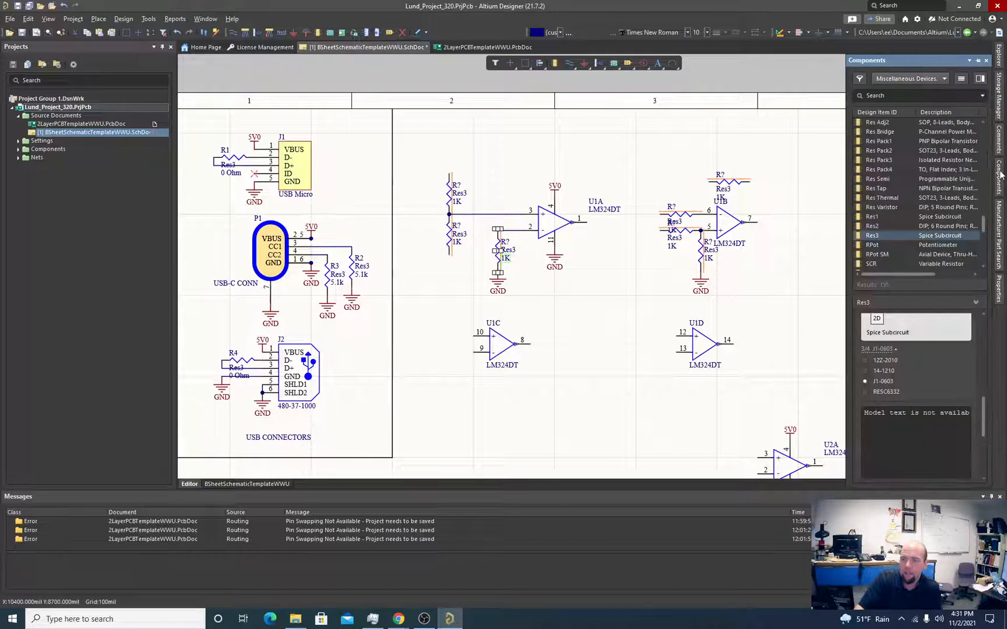
click(935, 79)
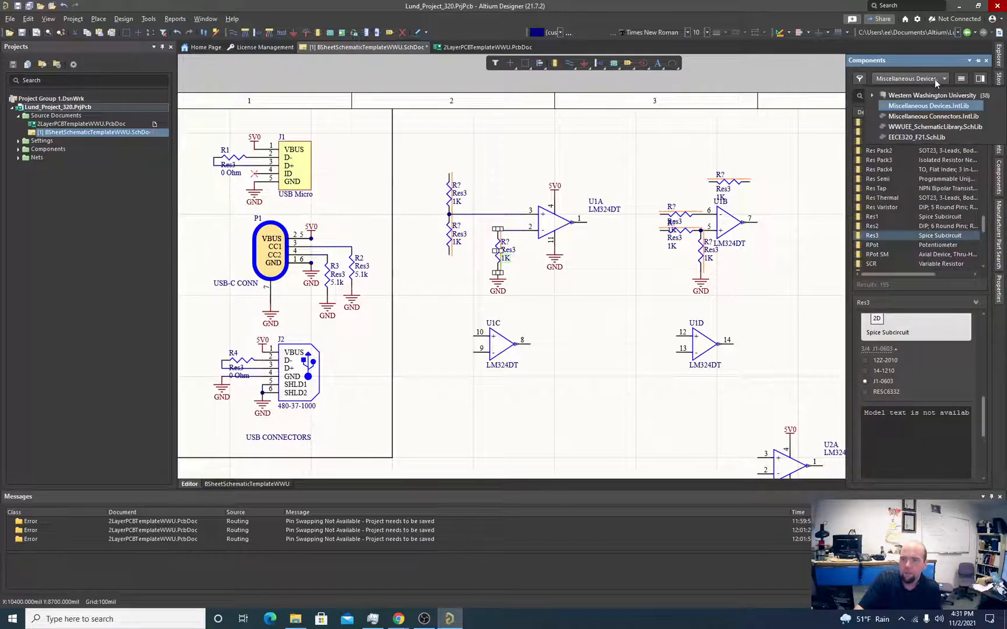
click(907, 136)
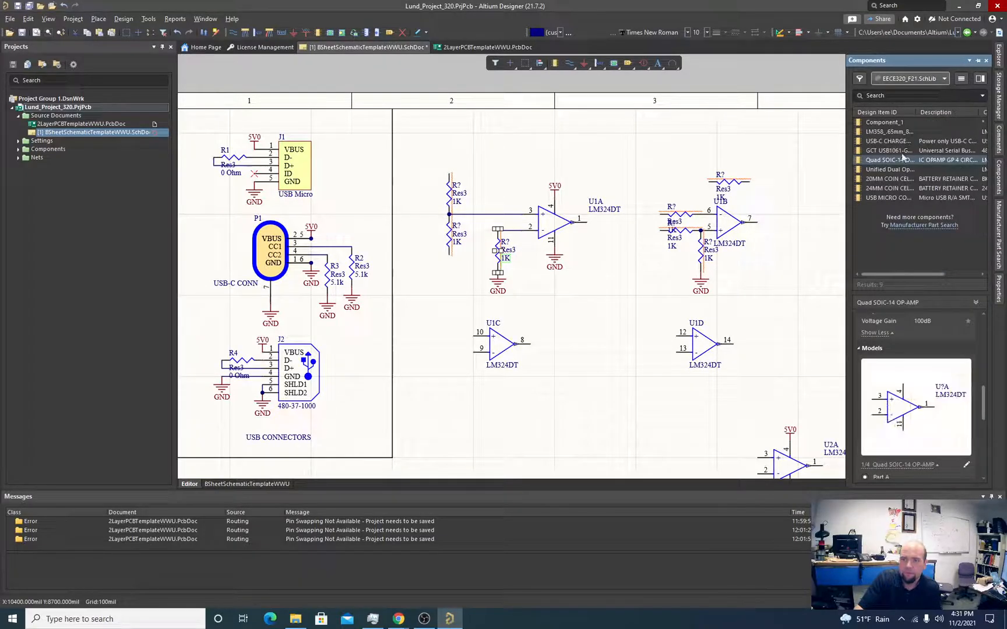
click(882, 188)
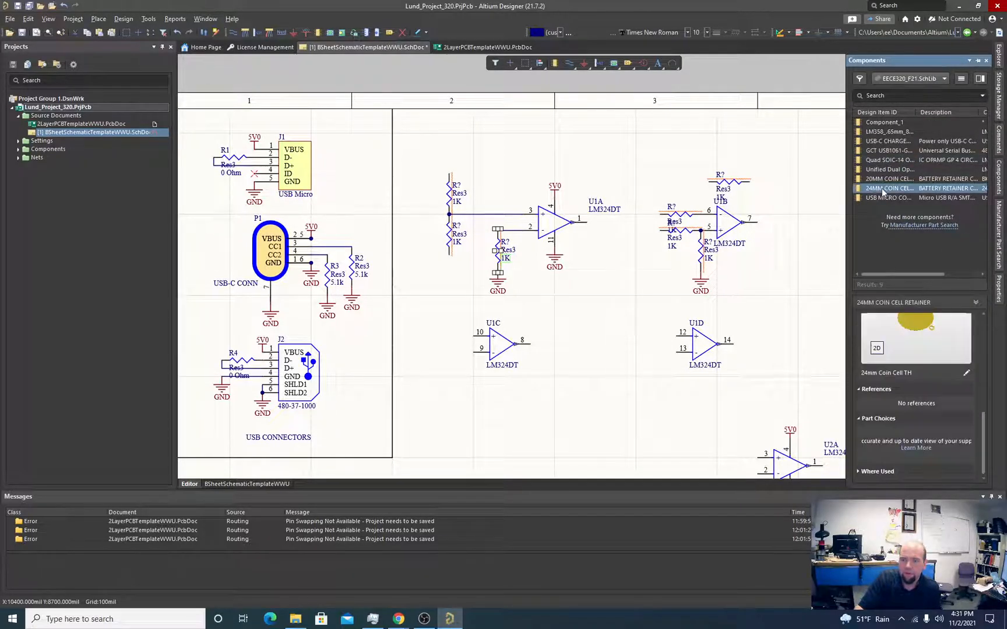
right_click(881, 188)
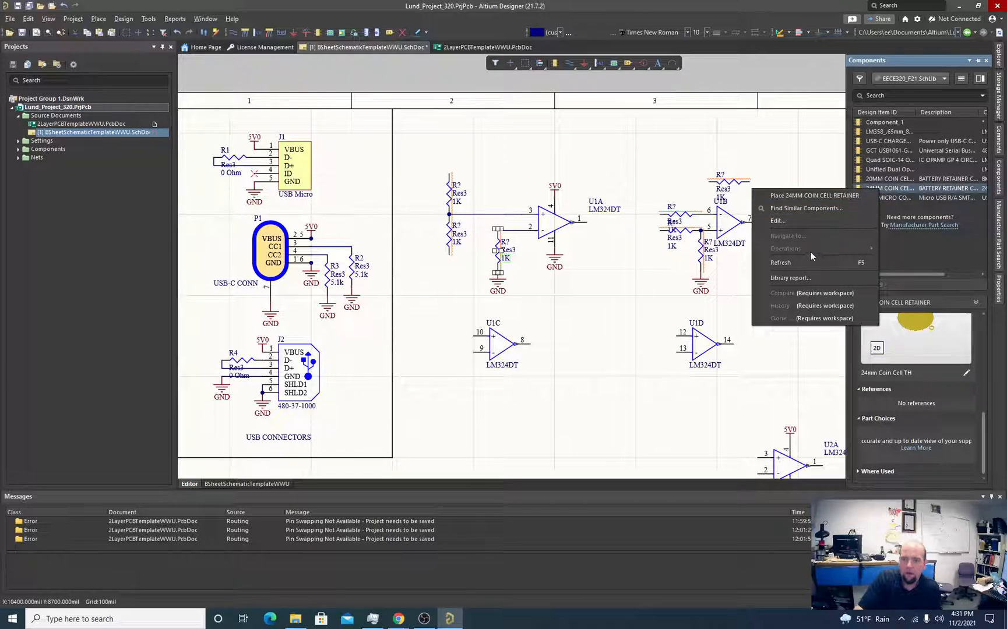
click(806, 197)
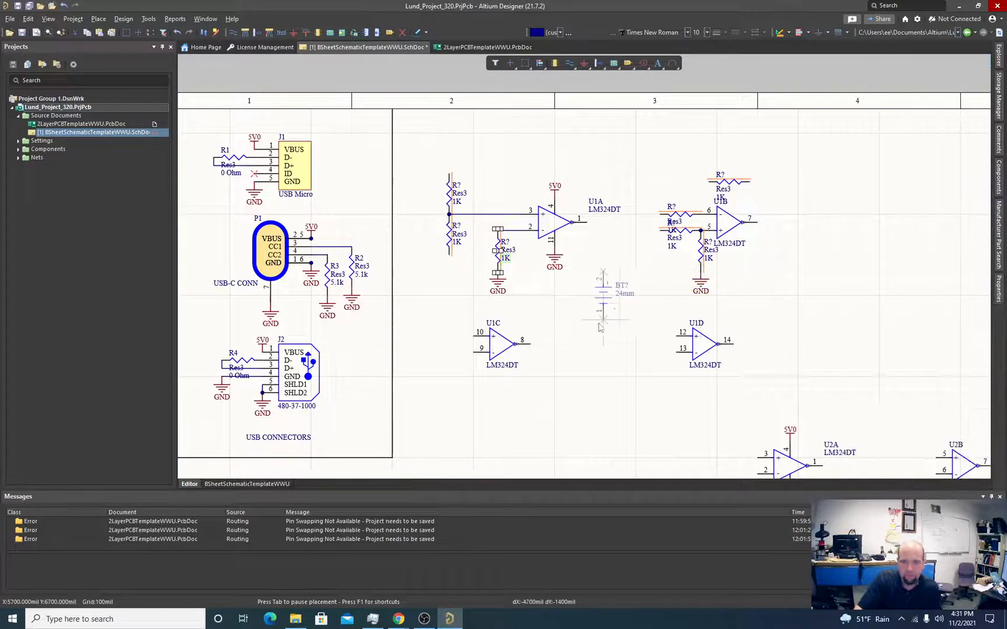
key(space)
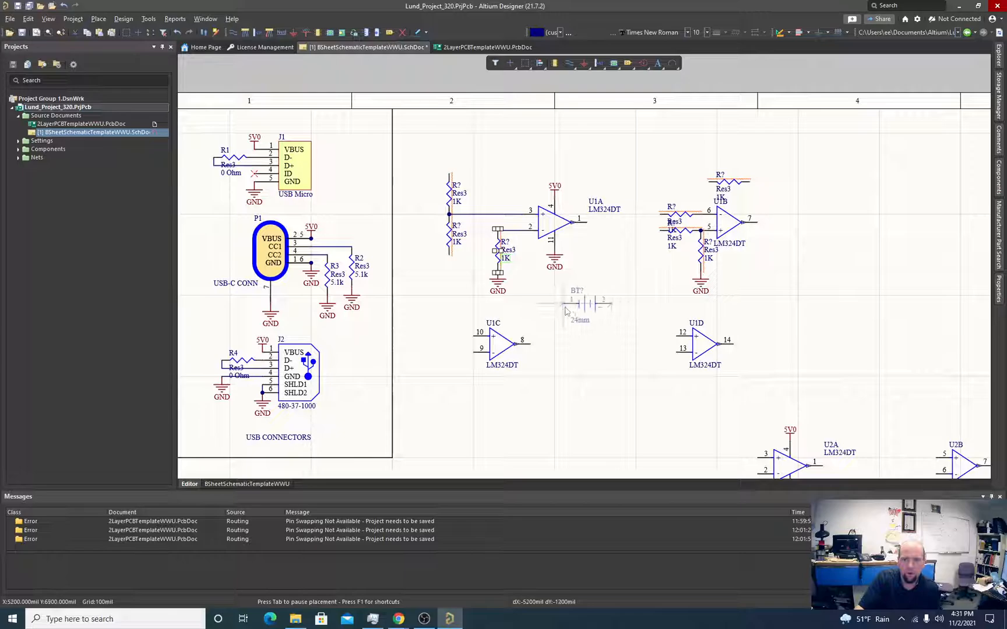
click(533, 289)
key(Escape)
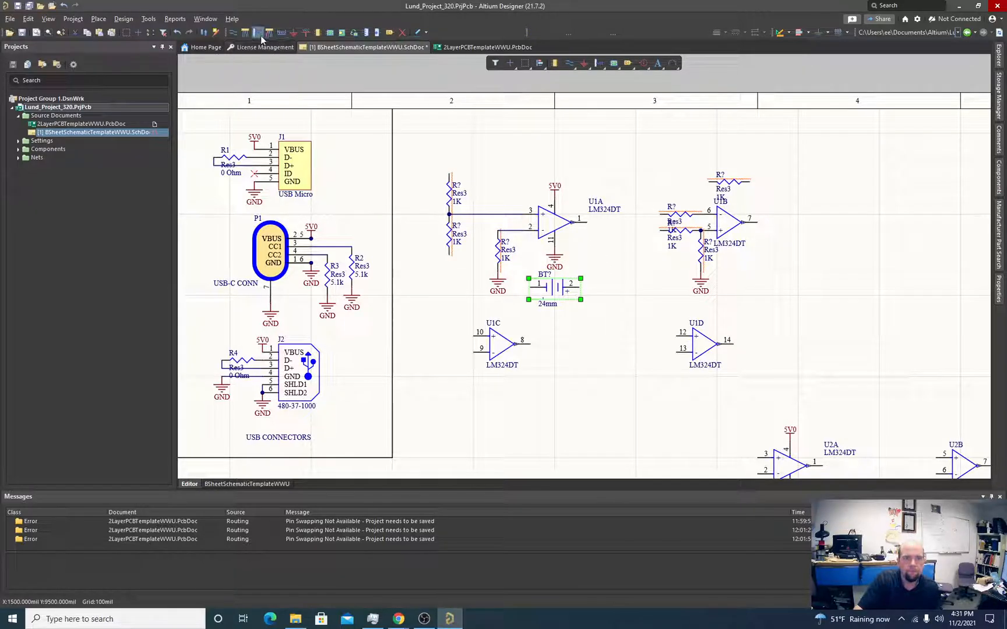
Step: Wire U1A's output pin 1 to pin 2 of the 24mm coin cell retainer and its pin 1 to U1A's pin 2 wire
click(241, 33)
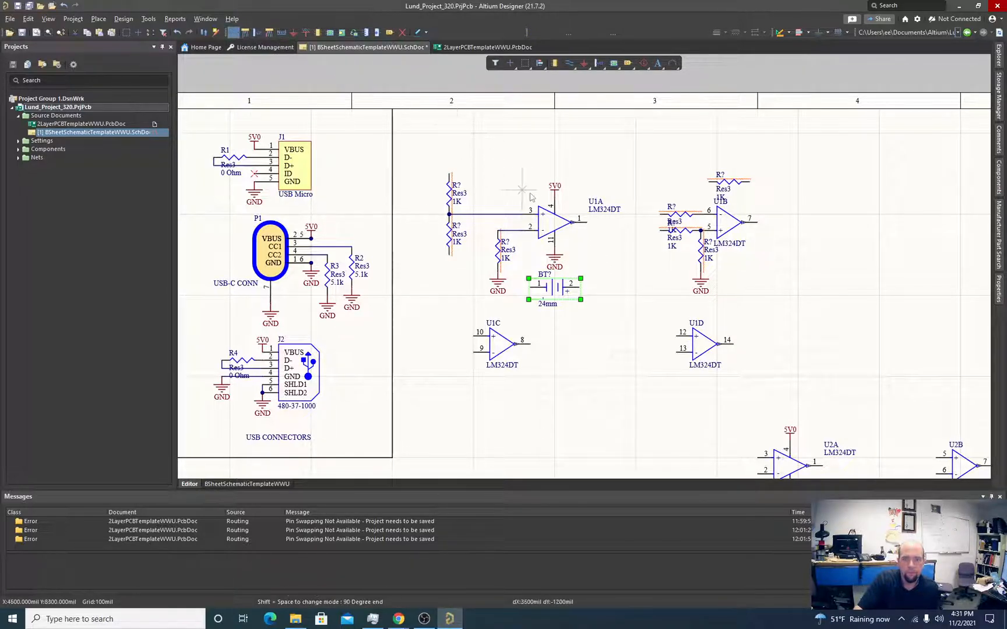
click(587, 222)
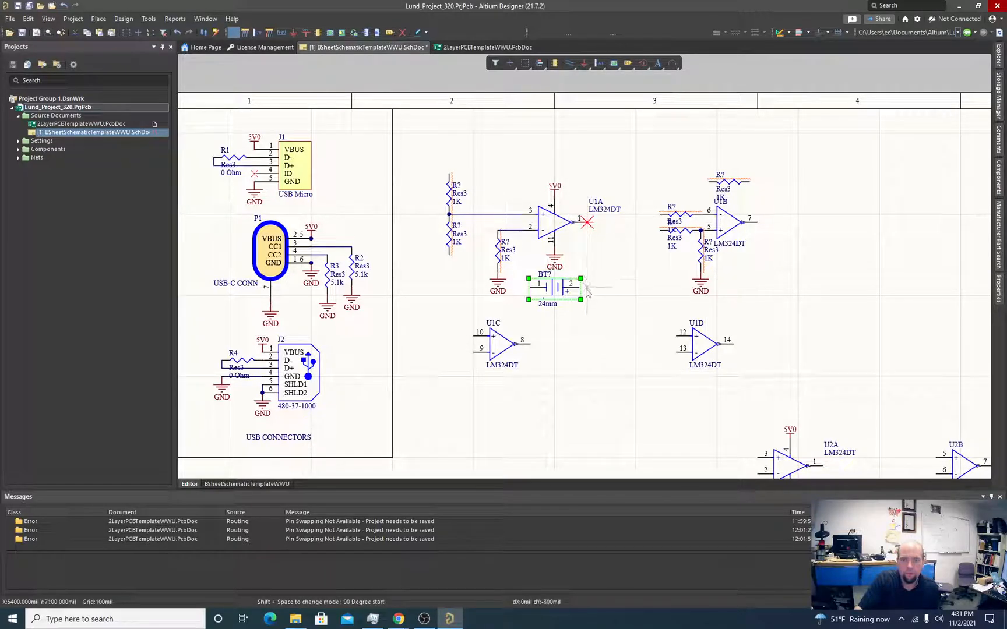
click(586, 286)
click(529, 286)
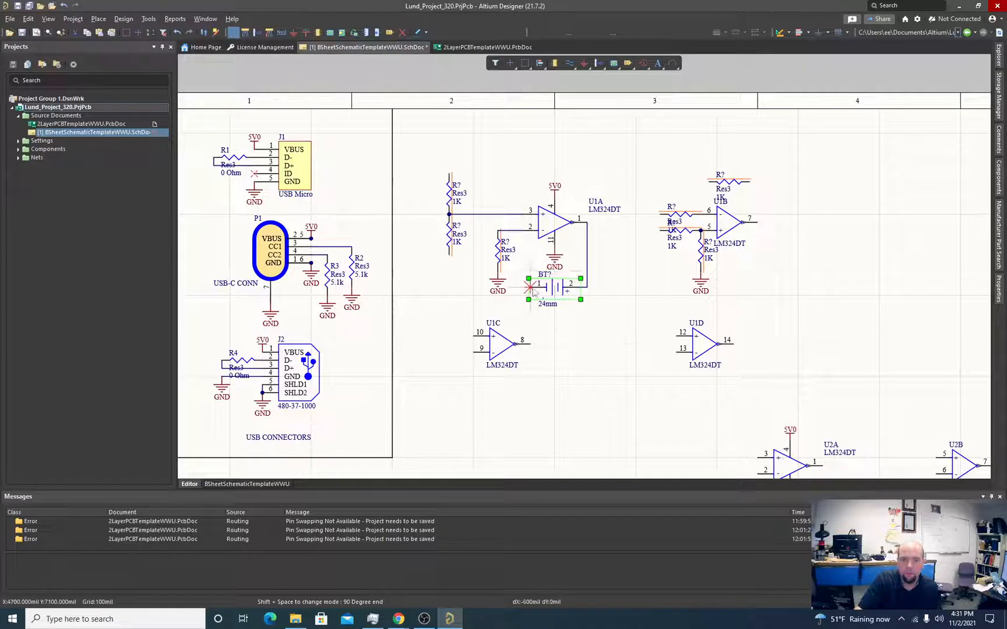
click(523, 231)
key(Escape)
Step: Move op-amps U1C and U1D down to make room beneath the coin cell retainer
drag(503, 346, 476, 379)
drag(676, 334, 684, 367)
click(595, 334)
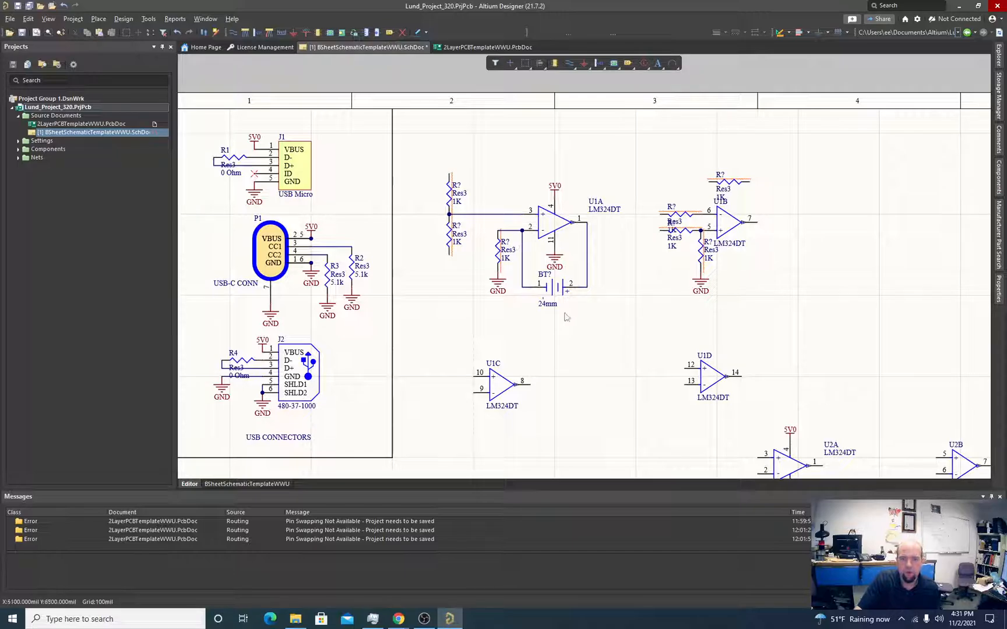
Step: Place the 20MM coin cell retainer (BK-913) horizontally, directly below the 24mm retainer and aligned with it
click(997, 185)
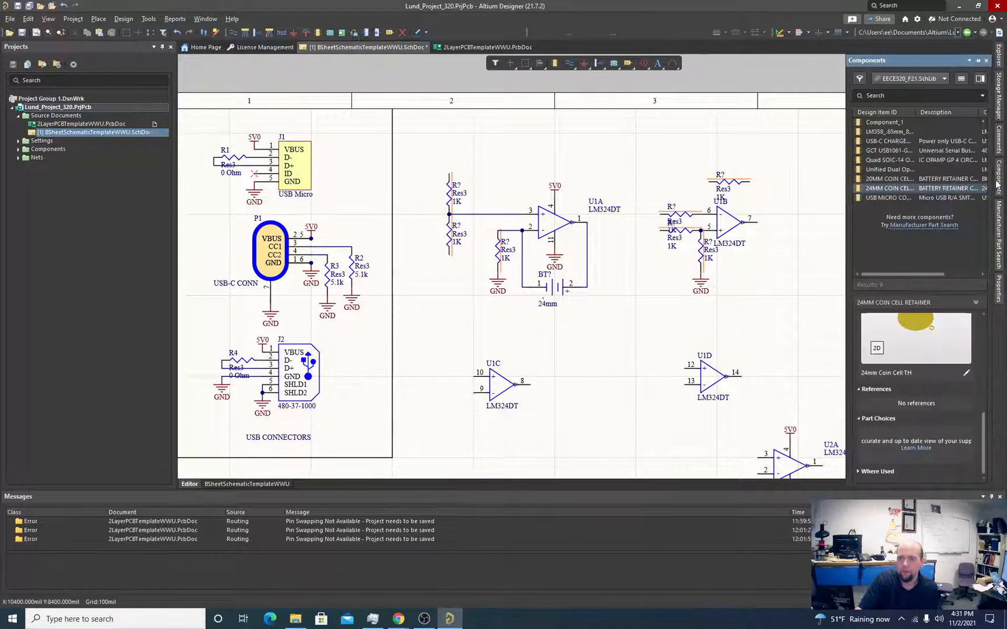
right_click(881, 180)
click(816, 188)
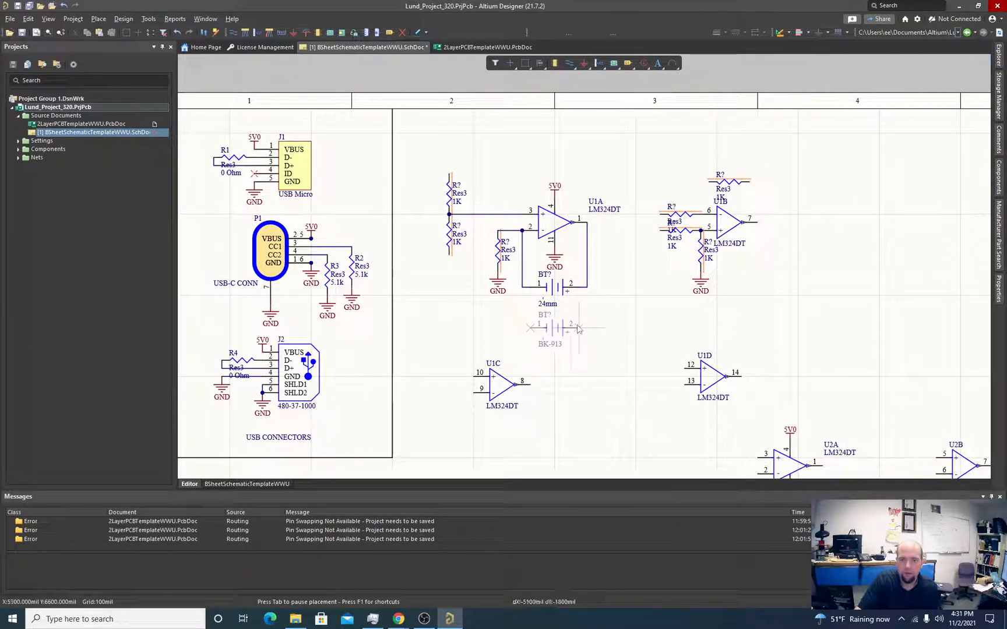
click(580, 332)
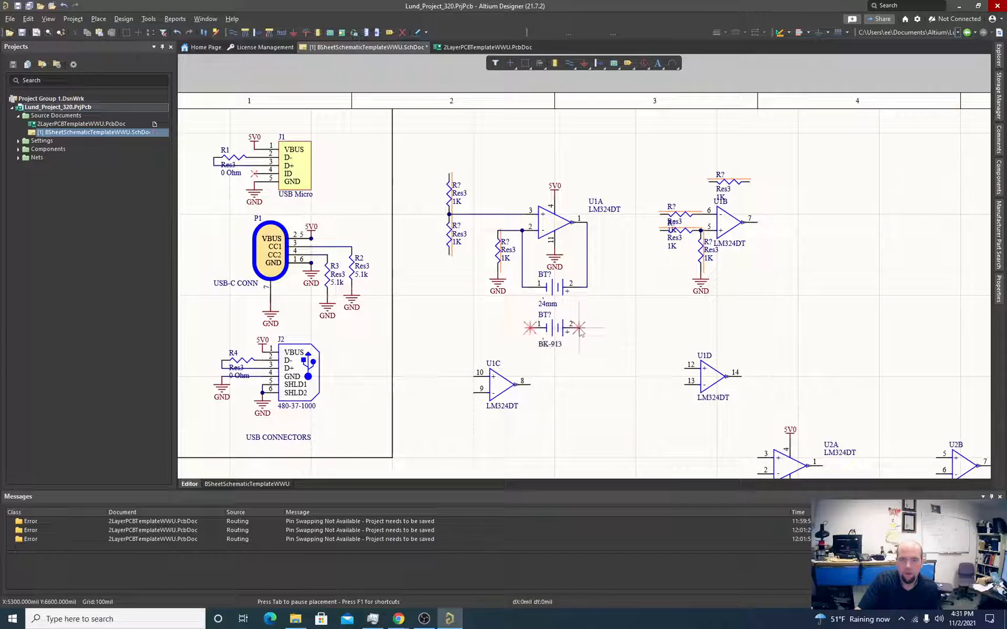
key(Escape)
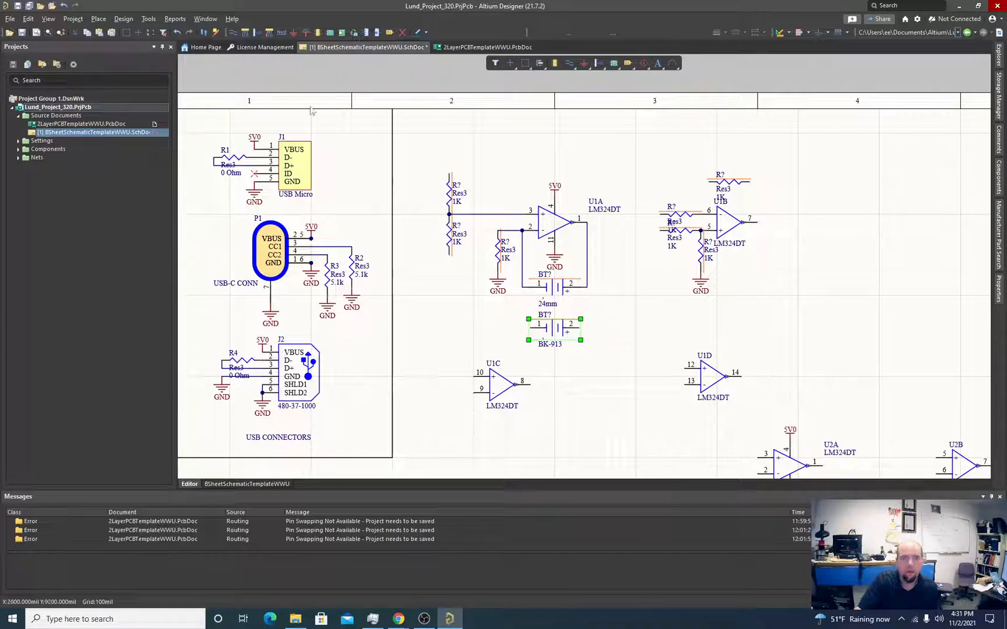
Step: Wire the BK-913 coin cell retainer in parallel with the 24mm retainer on both sides
click(255, 33)
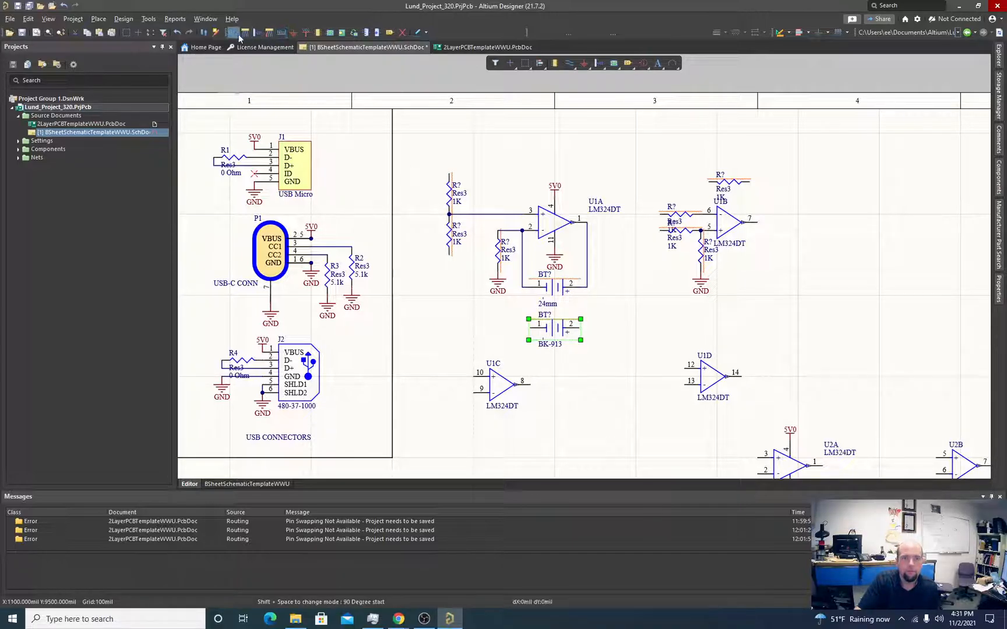
click(579, 329)
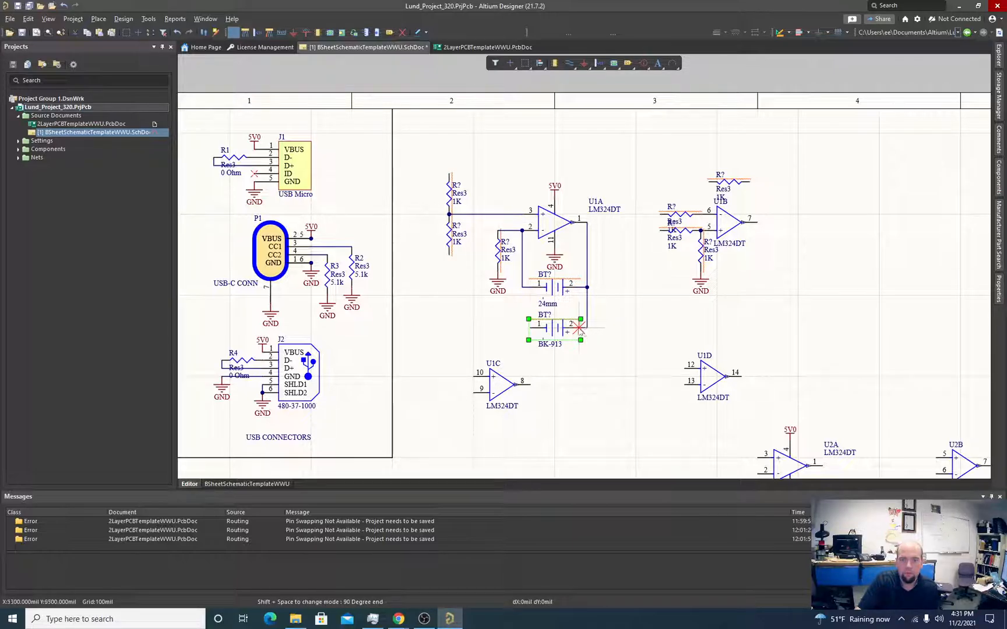
click(529, 328)
click(522, 287)
key(Escape)
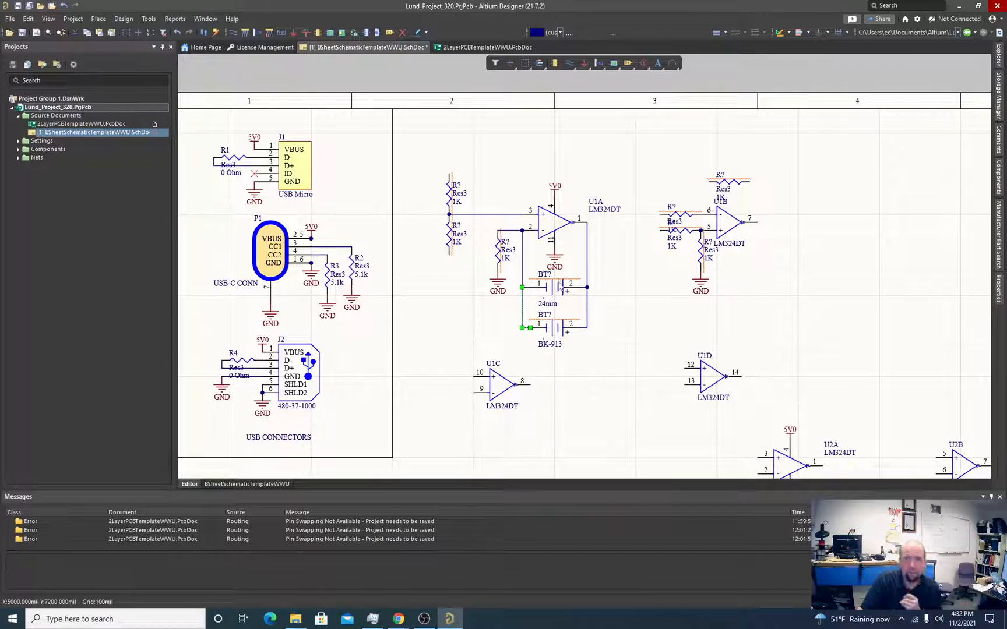
Step: Copy J1's 5V0 power port to the upper end of U1A's stacked resistors and place a GND port at their lower end
mouse_move(559, 286)
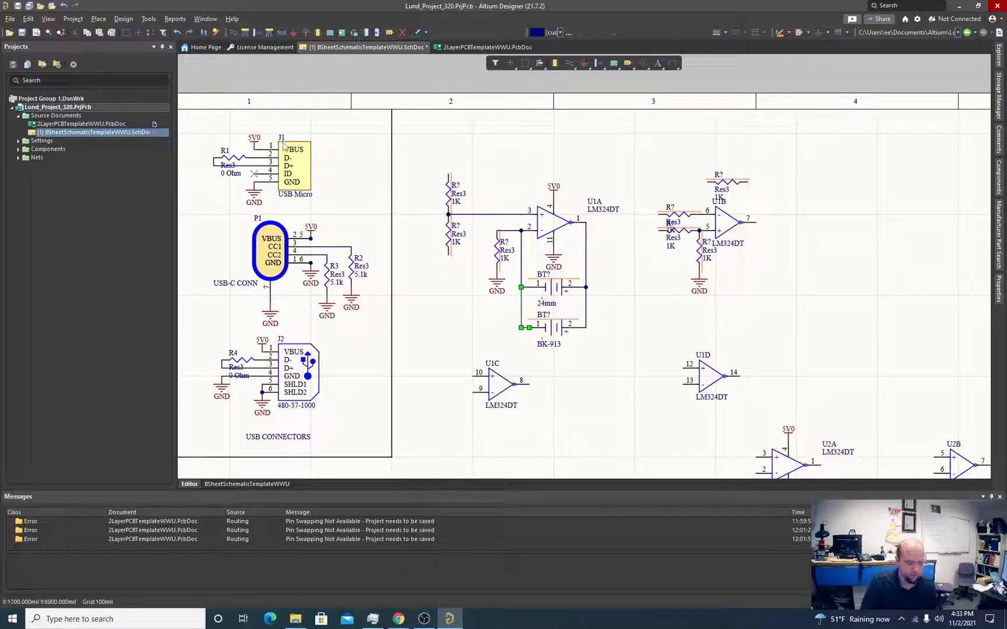
shift+drag(254, 142, 449, 173)
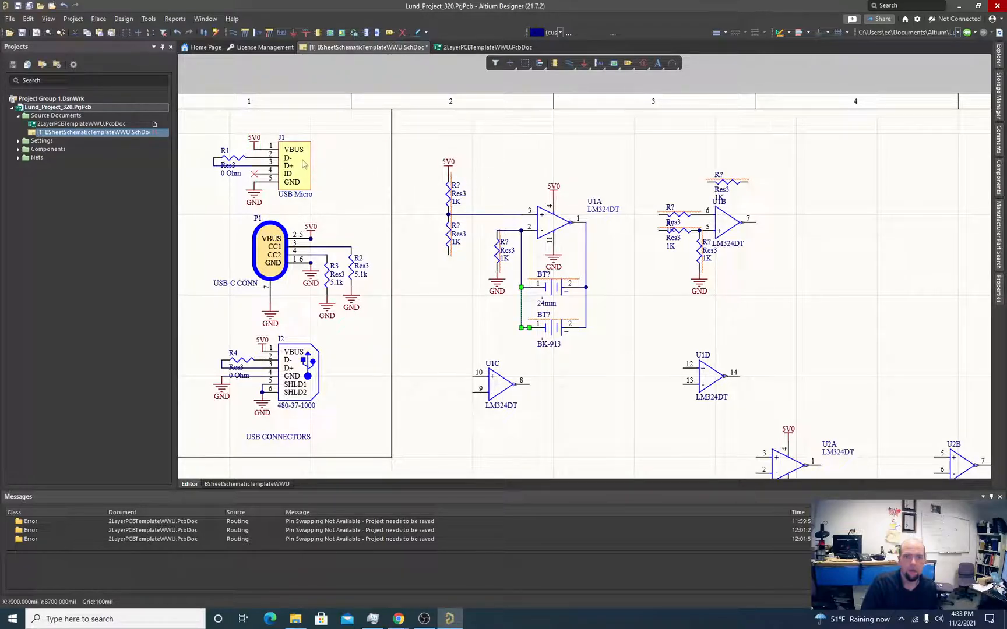
click(586, 64)
click(587, 77)
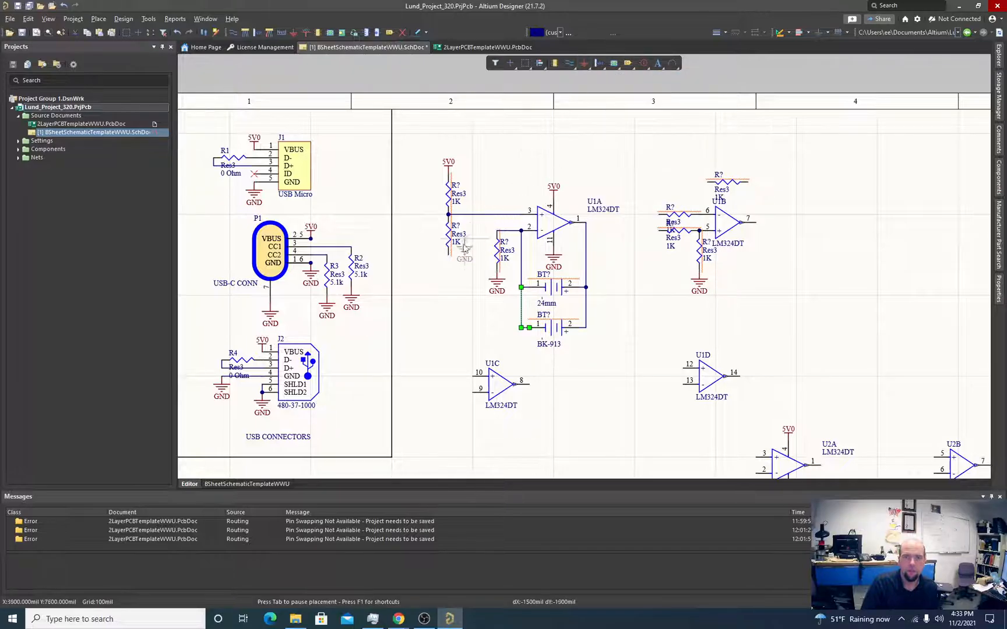
click(448, 263)
key(Escape)
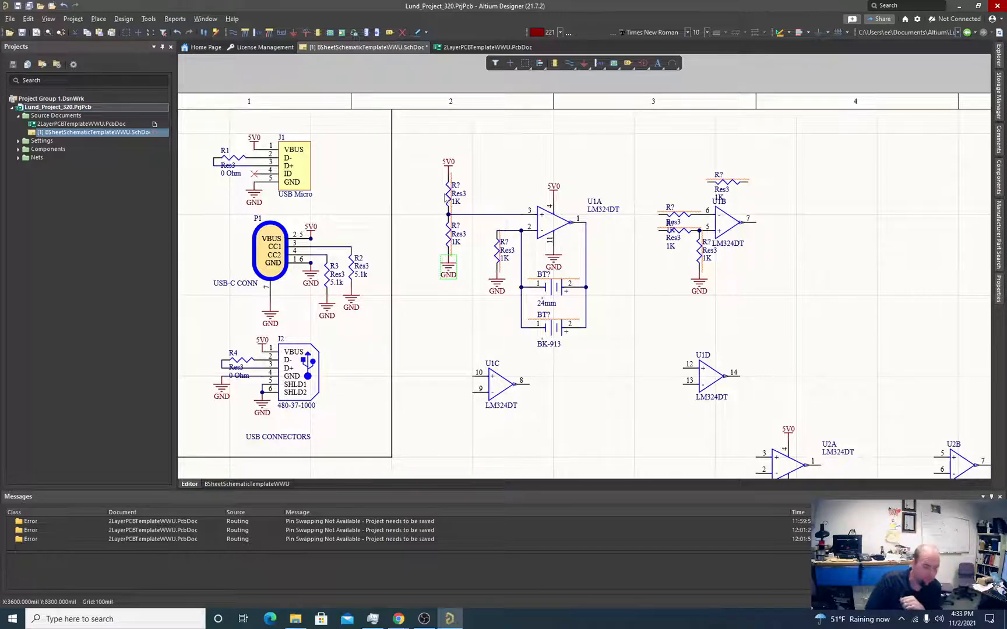
Step: Set the value of the upper resistor in U1A's voltage divider to 100k
mouse_move(447, 190)
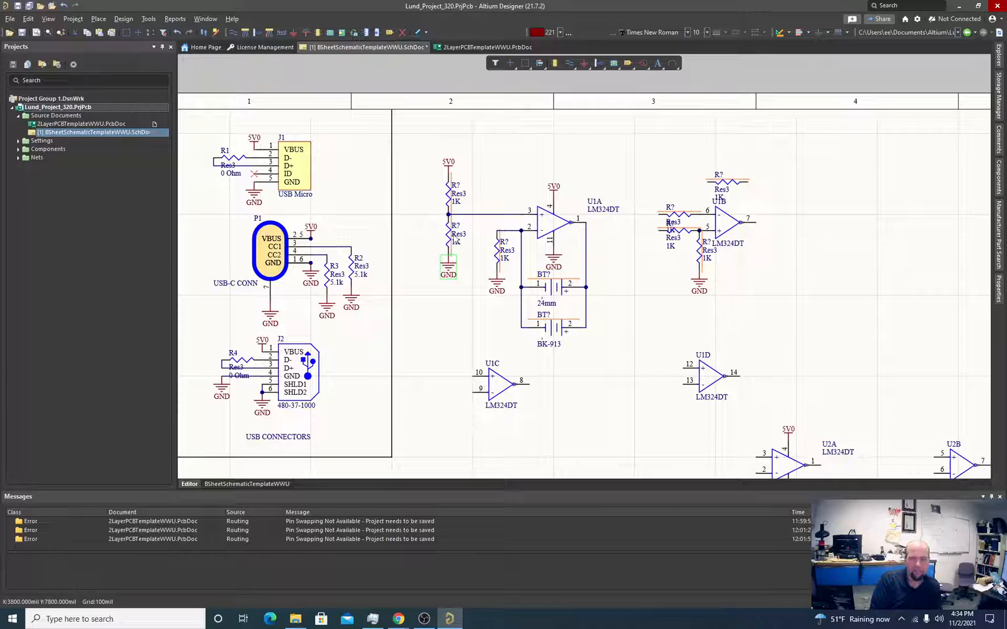
double_click(456, 202)
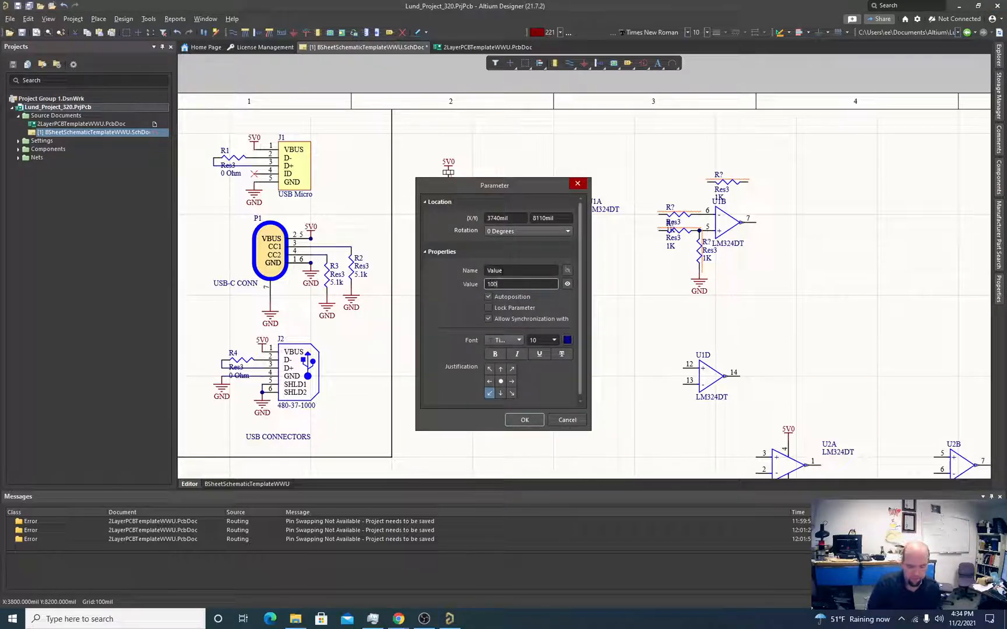
text(100k)
key(Return)
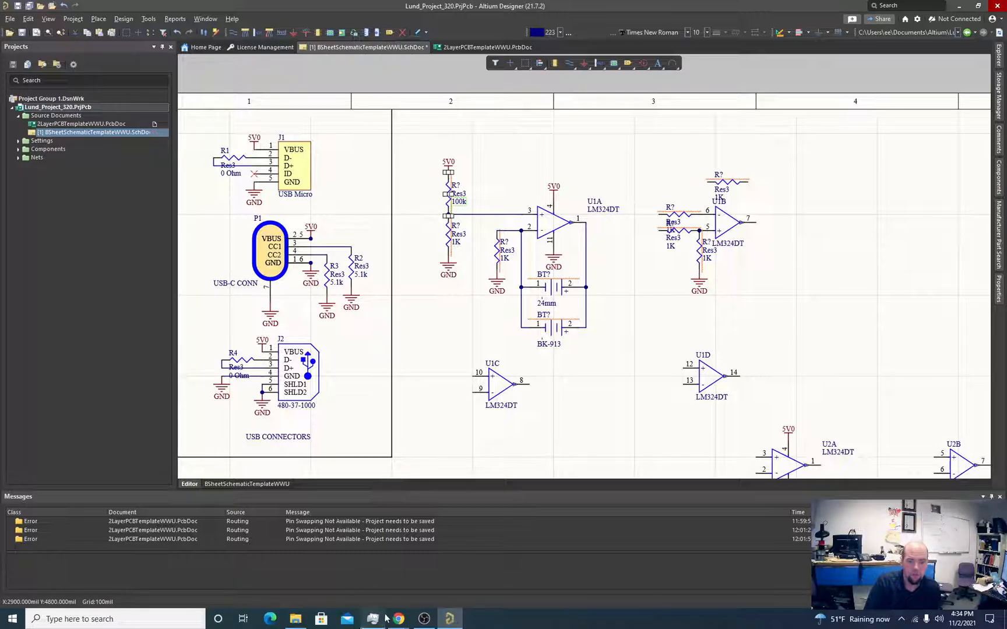
Step: Switch to Chrome and examine the E192 standard resistor value table on the KOA resistor marking page
mouse_move(399, 619)
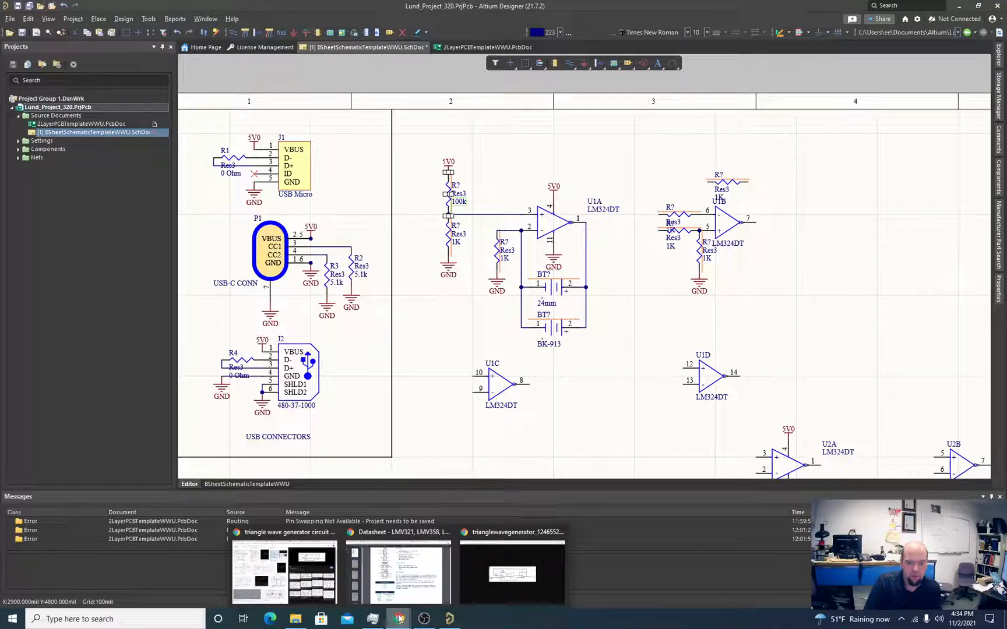
click(398, 583)
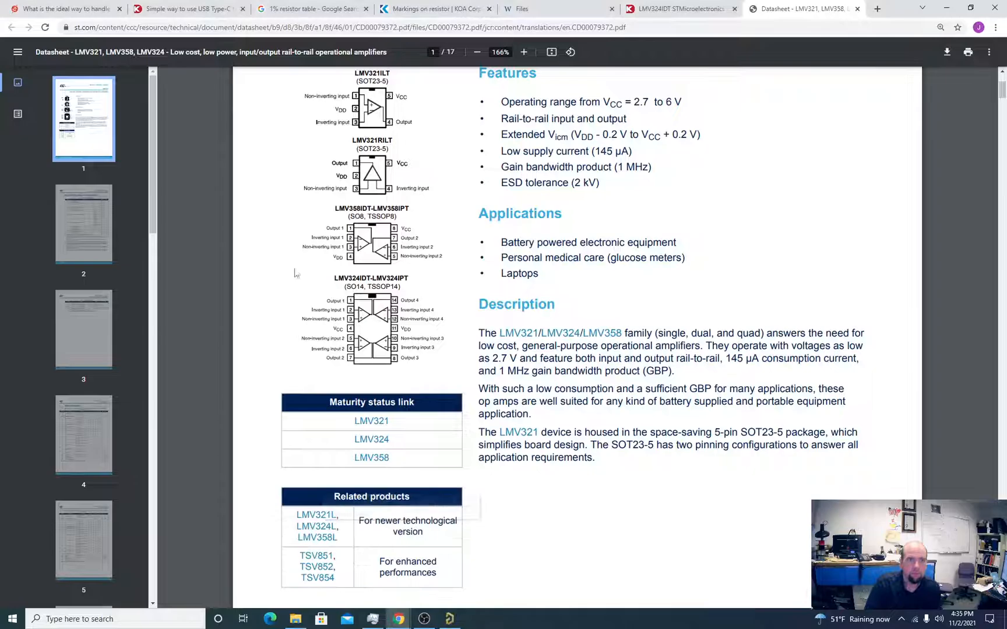
click(329, 7)
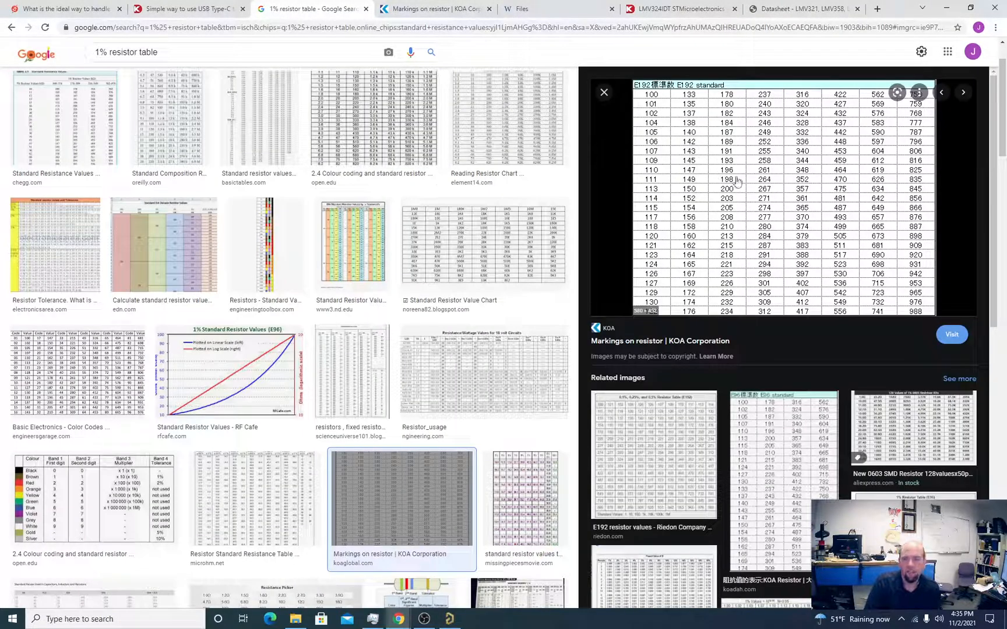
key(ctrl+Tab)
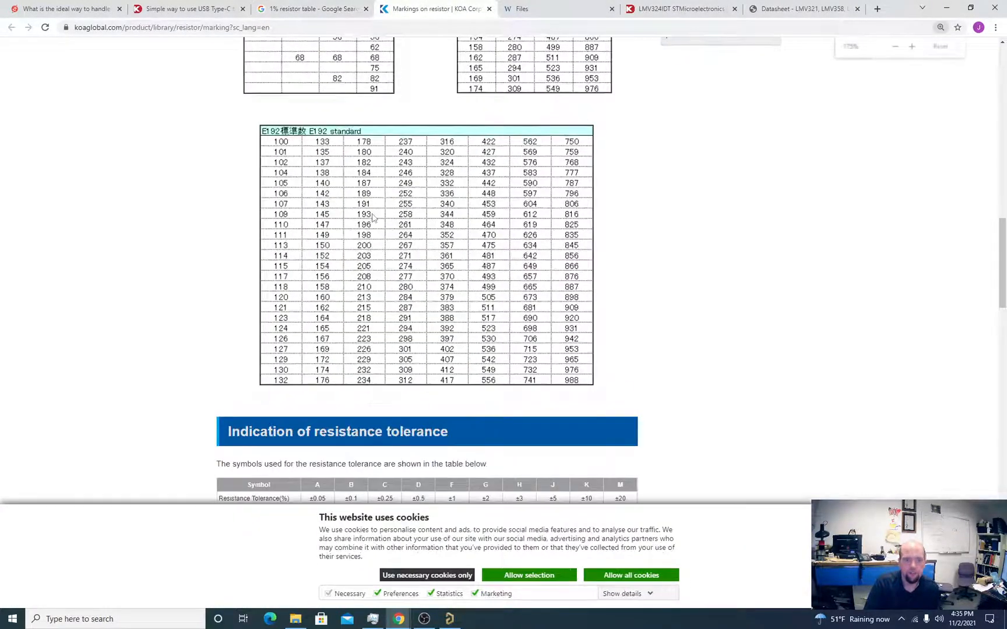
scroll(356, 211, down, 2)
ctrl+scroll(355, 211, down, 1)
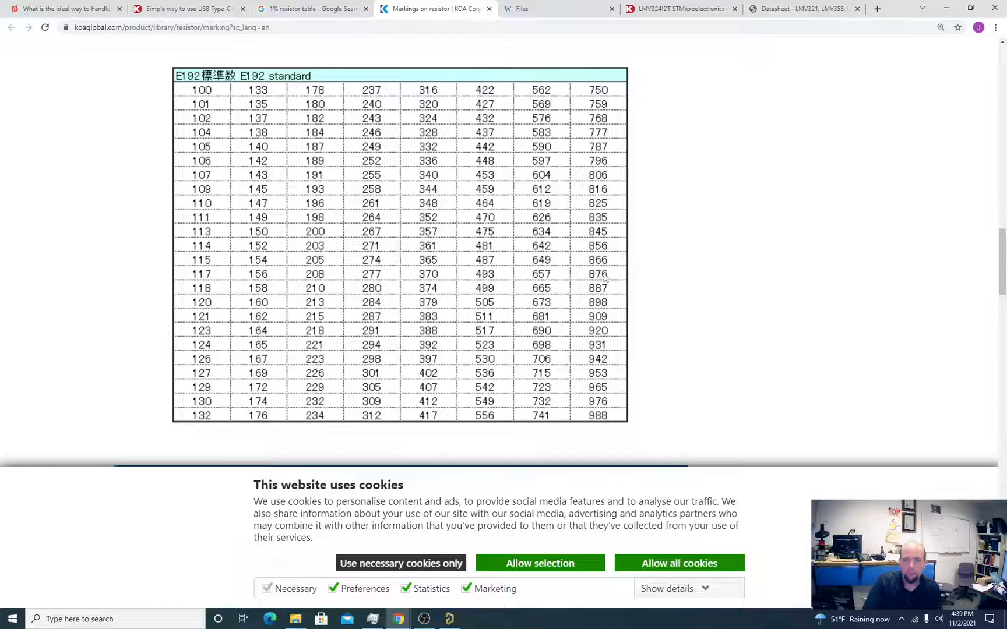
Step: Switch back to Altium Designer and set the value of the lower resistor in U1A's voltage divider to 8.76k
click(450, 619)
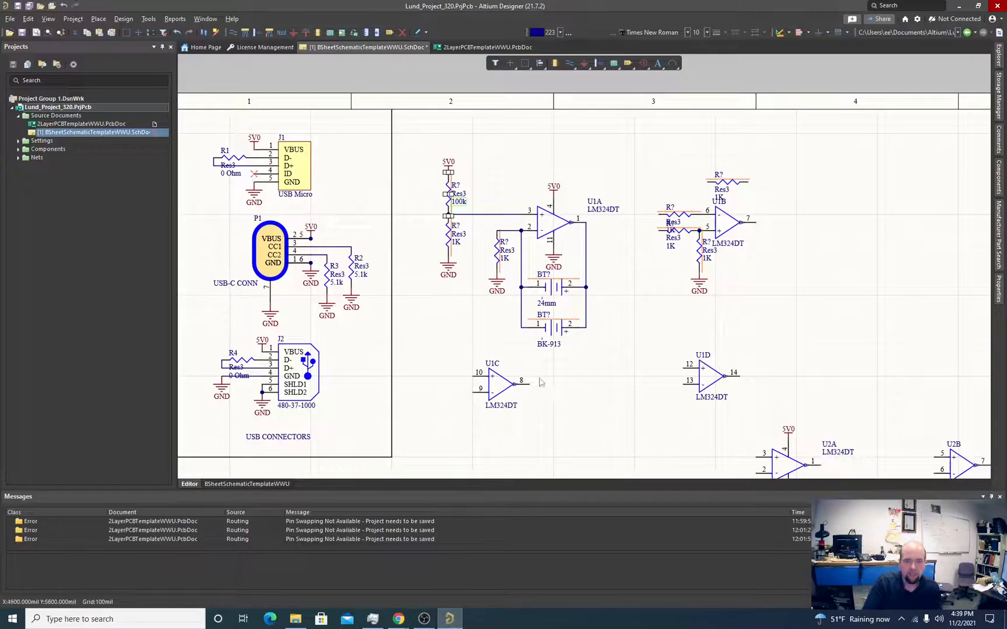
double_click(456, 234)
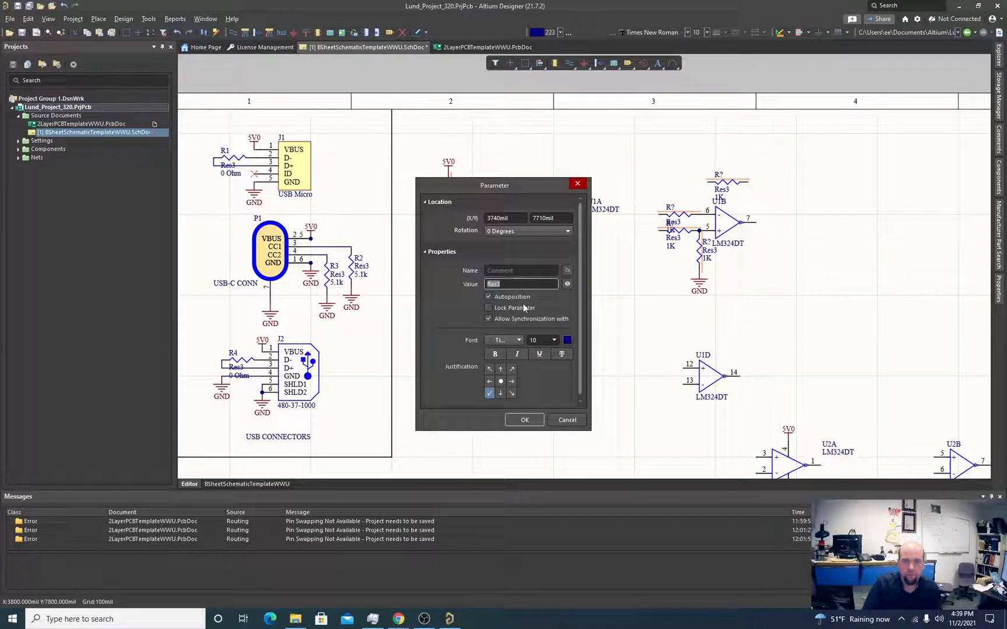
click(557, 419)
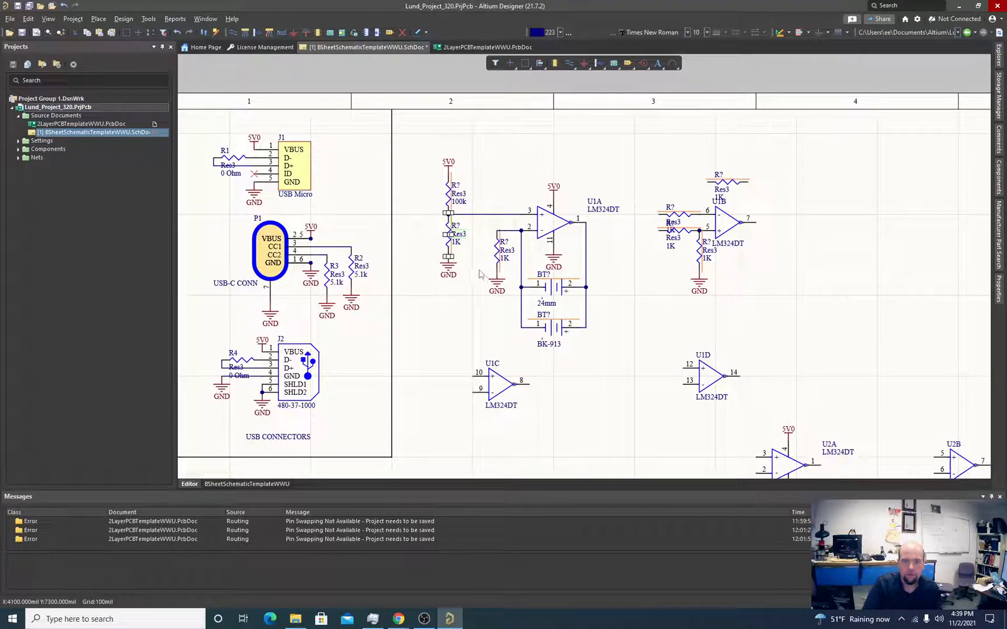
double_click(458, 241)
text(8)
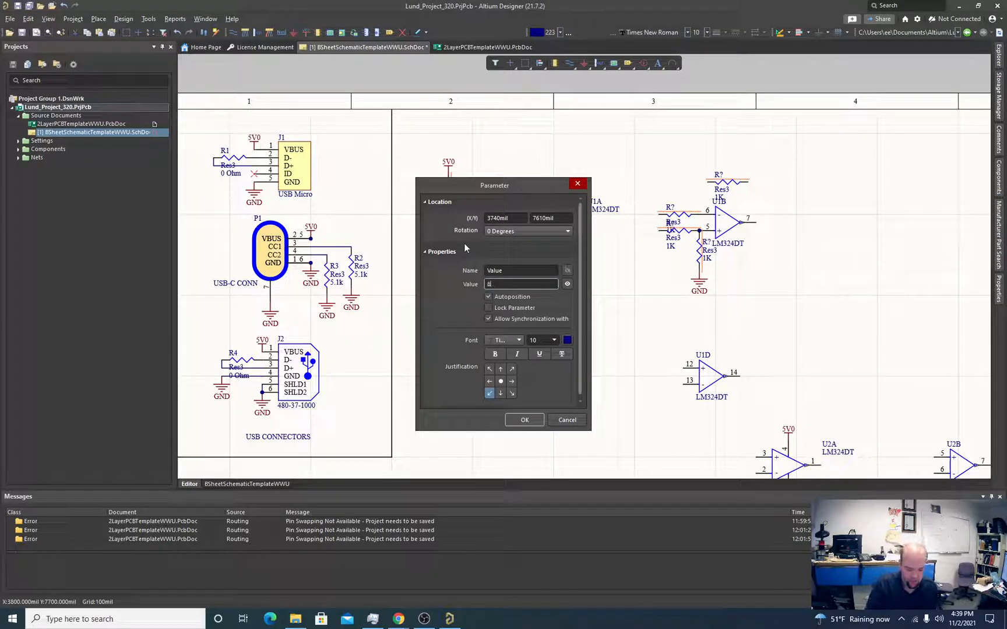
text(.76k)
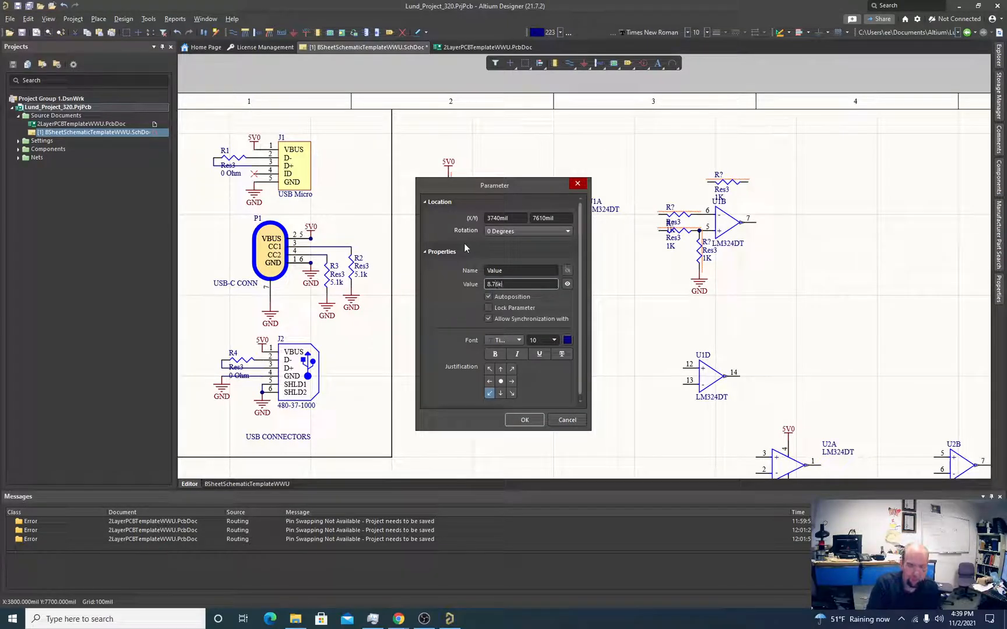
key(Return)
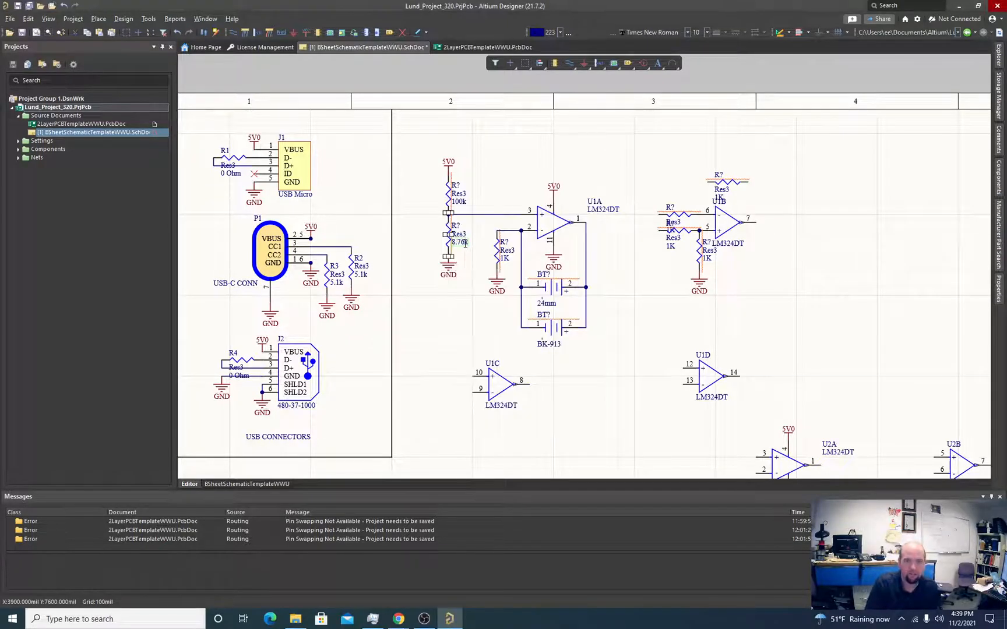
Step: Set the value of the upper resistor in U1A's voltage divider to 101k
double_click(459, 205)
text(101k)
key(Return)
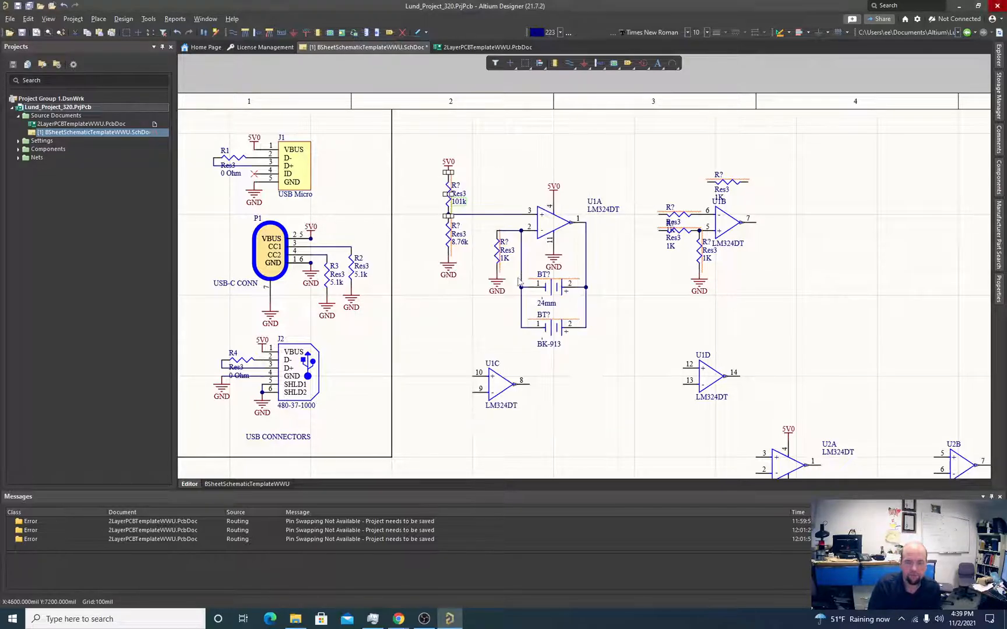
click(504, 181)
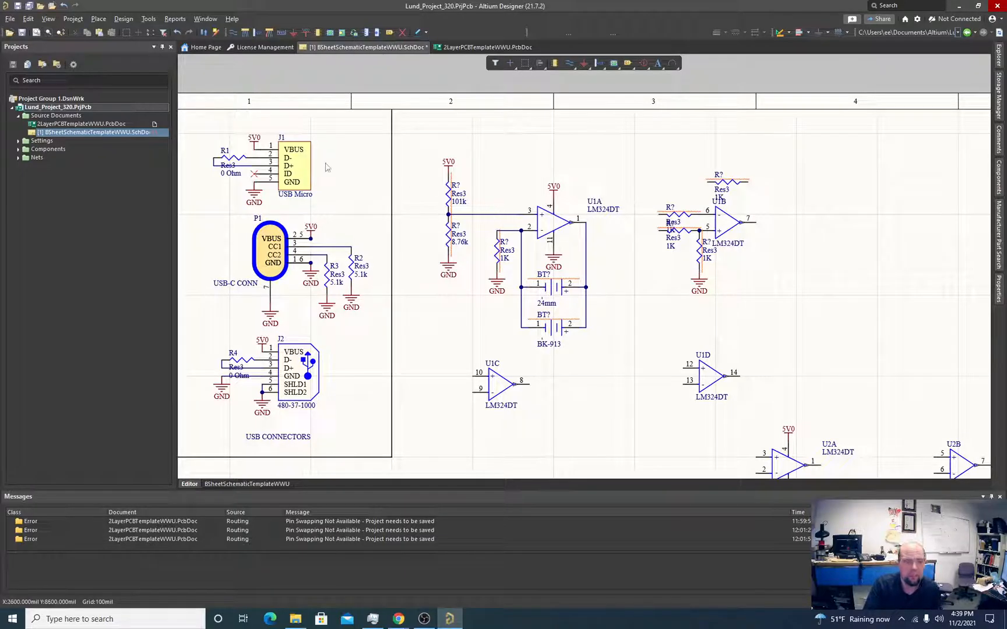
Step: Place a text frame reading ".3991 V" above the wire into U1A's pin 3
click(97, 19)
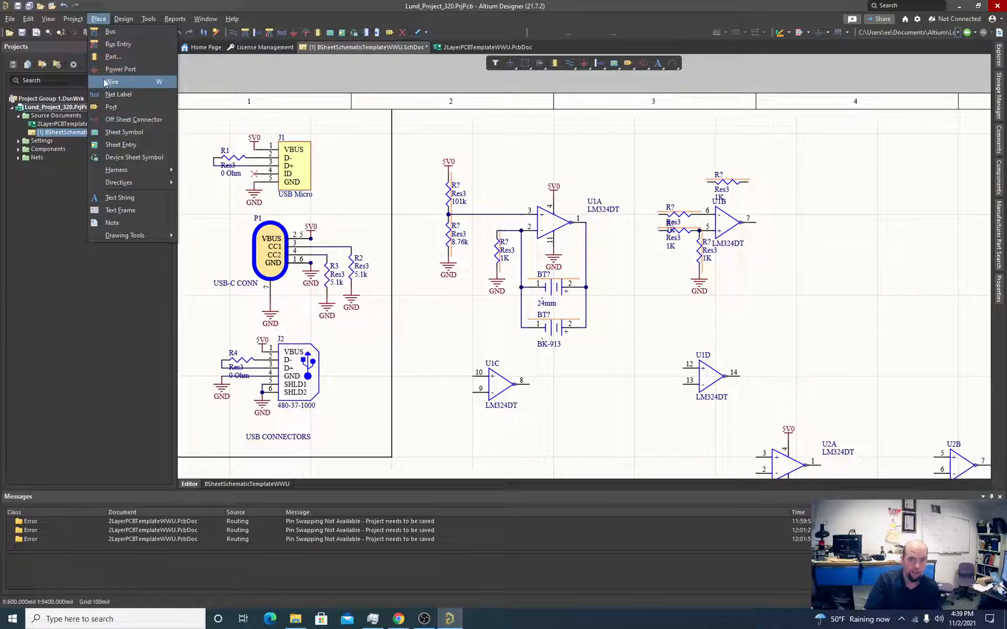
click(119, 210)
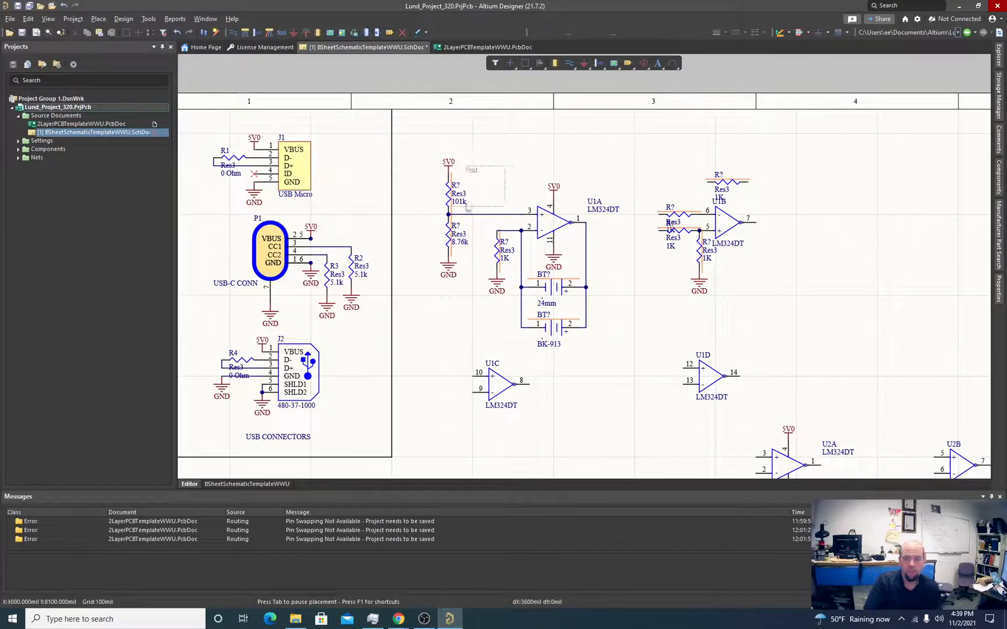
click(512, 192)
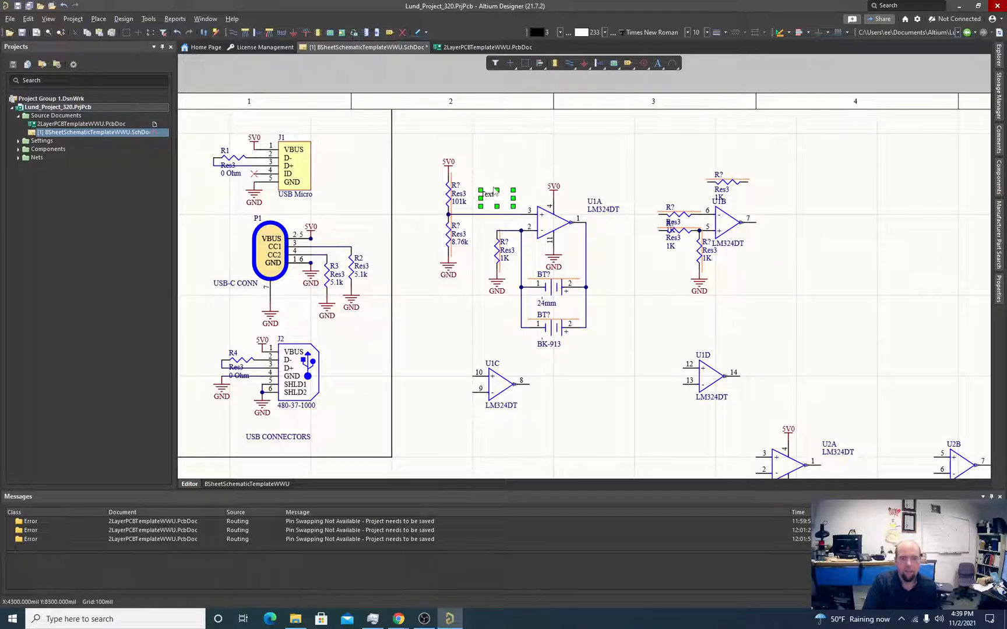
double_click(497, 194)
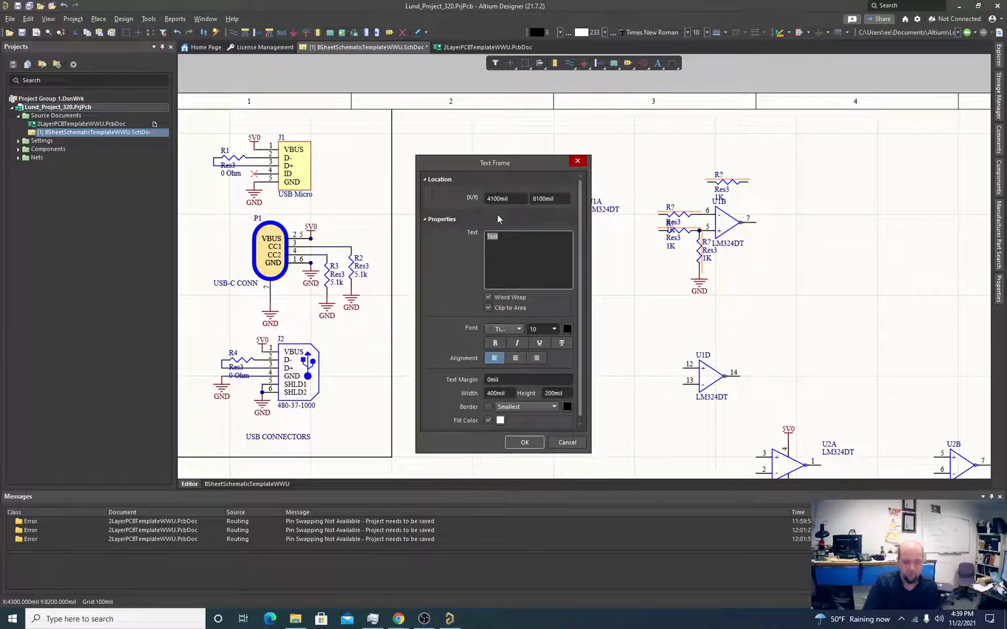
text(.3)
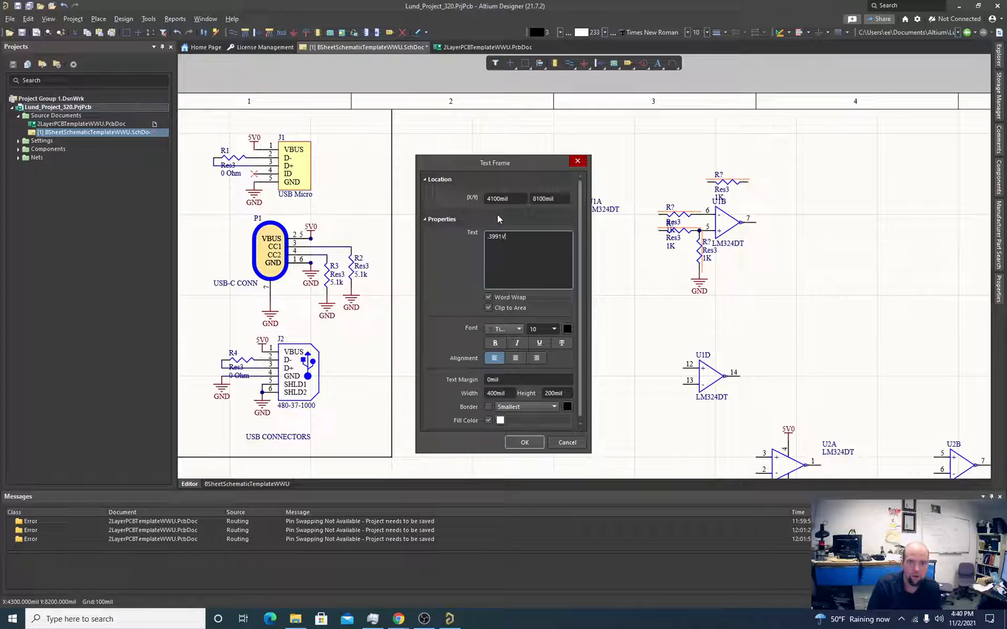
text(991 V)
key(Return)
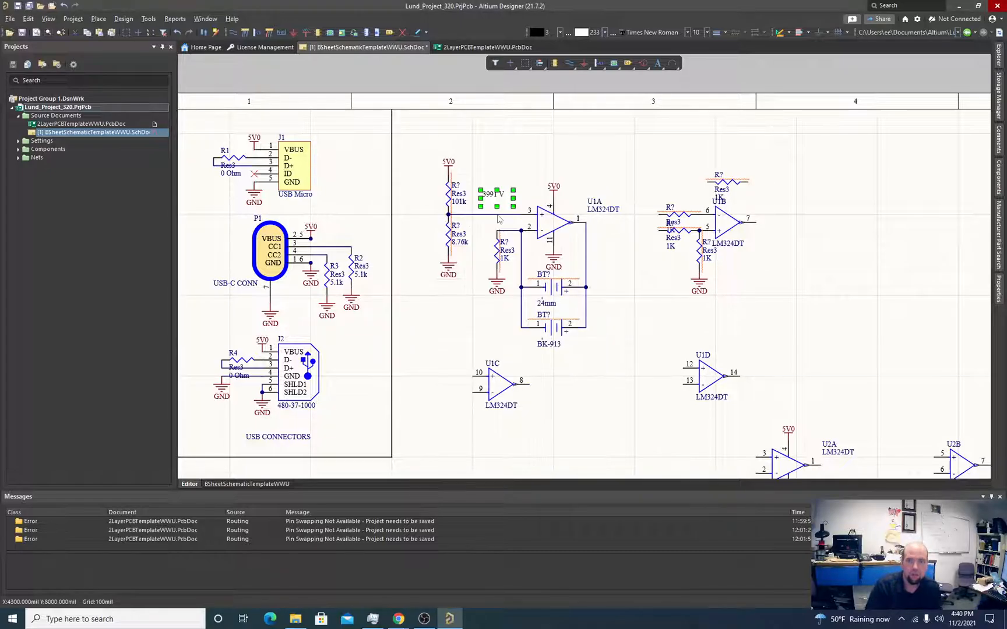
Step: Shrink the .3991 V text frame to fit its text and position it just above the wire into U1A's pin 3
click(492, 123)
click(499, 200)
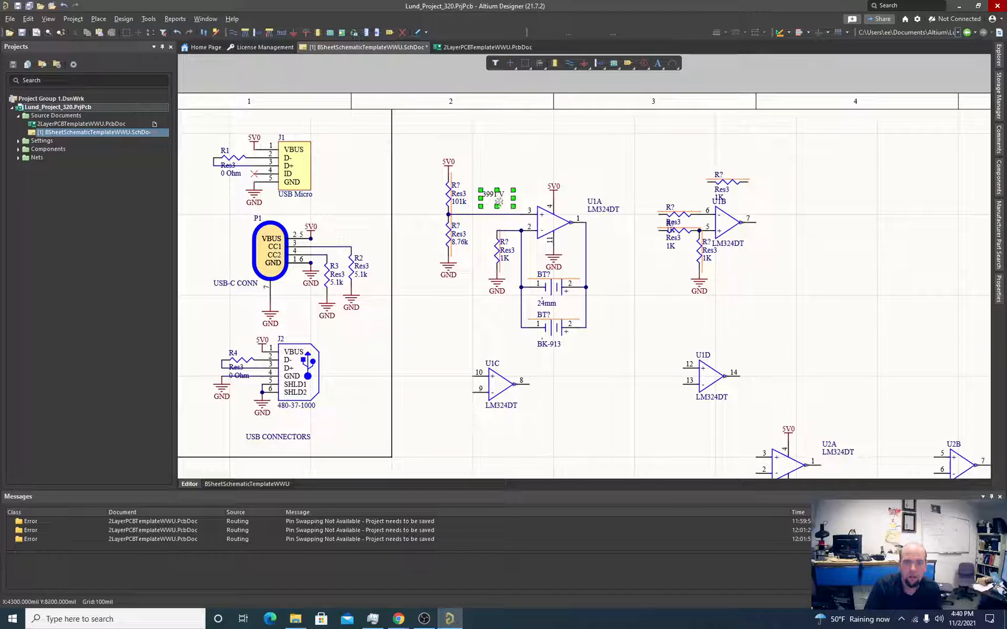
mouse_move(497, 206)
mouse_down()
mouse_move(505, 194)
mouse_move(494, 210)
mouse_up()
click(503, 163)
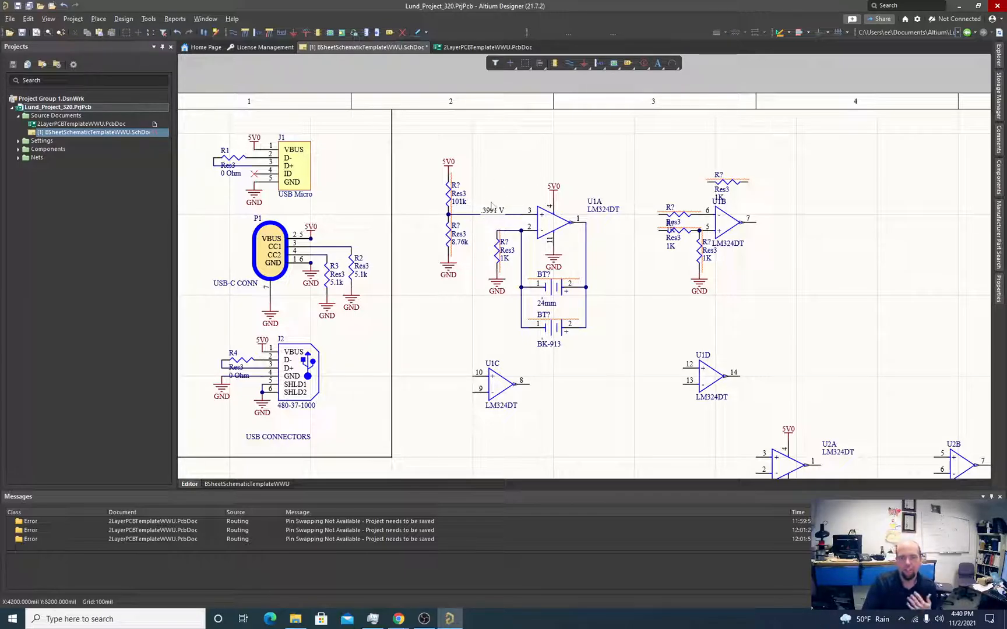
drag(493, 213, 491, 201)
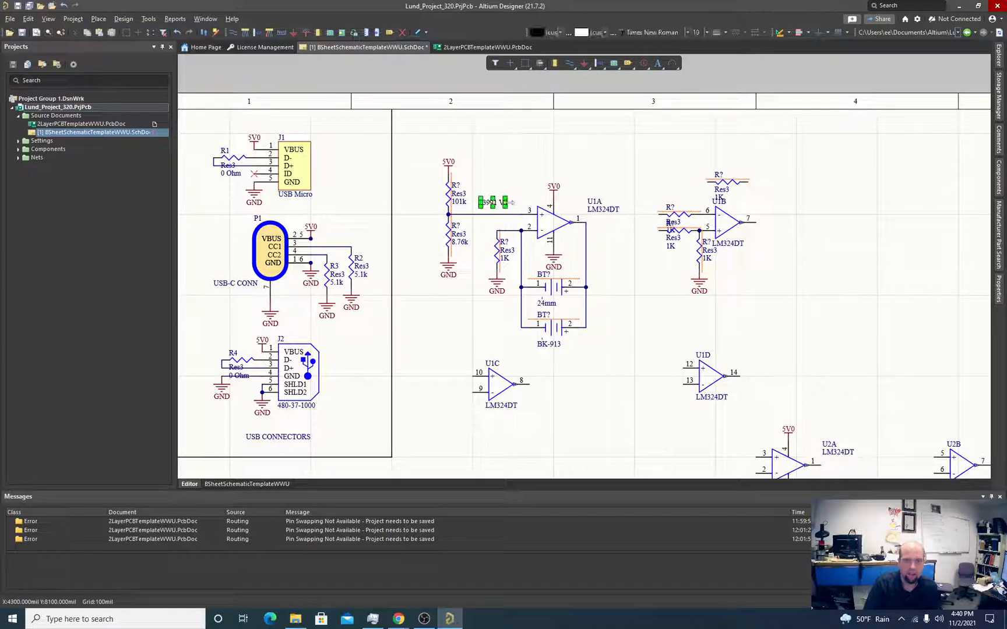
drag(493, 208, 496, 219)
ctrl+scroll(494, 228, up, 5)
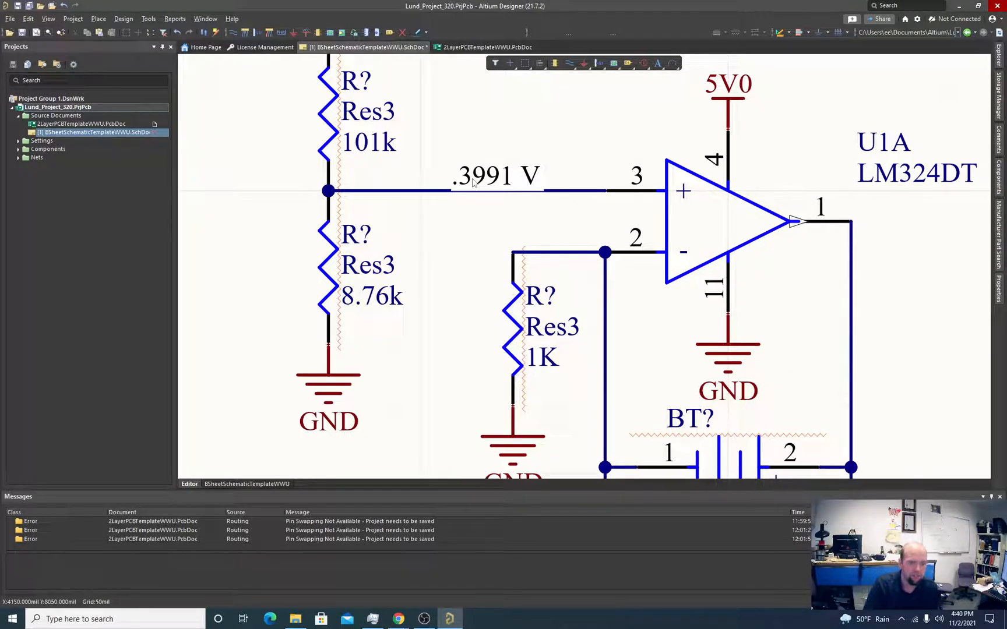
drag(484, 169, 501, 145)
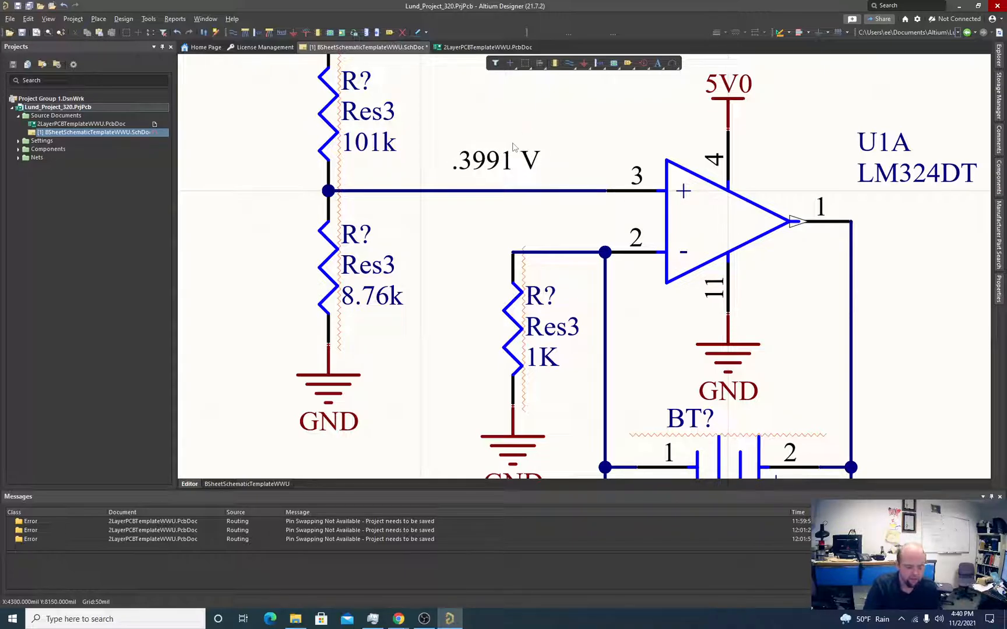
Step: Shift U1A's voltage divider and the 1K resistor with its GND port farther left of the op-amp, keeping their wires attached
ctrl+scroll(479, 213, down, 4)
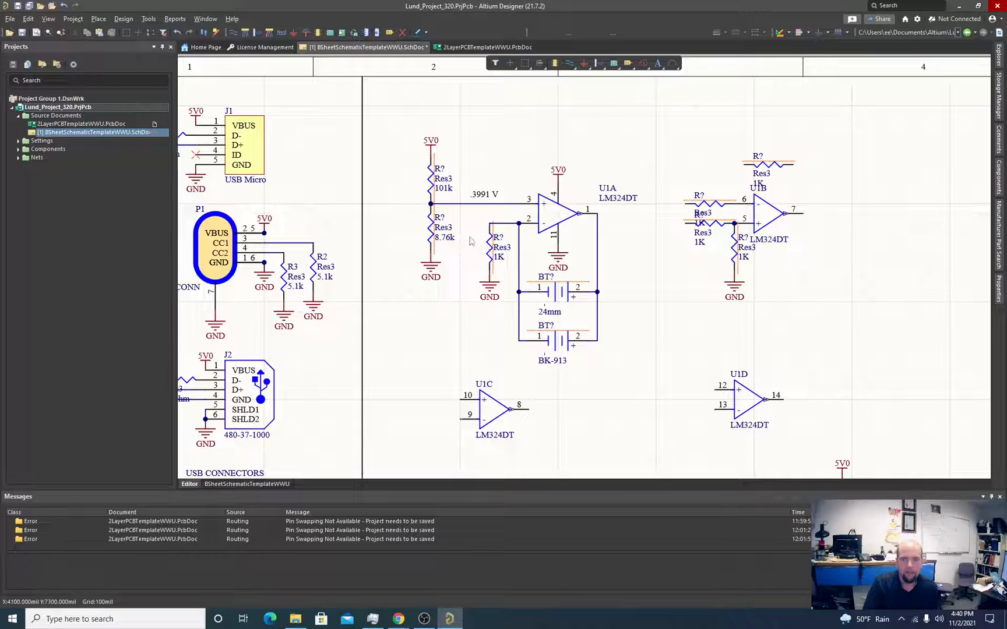
drag(469, 236, 508, 307)
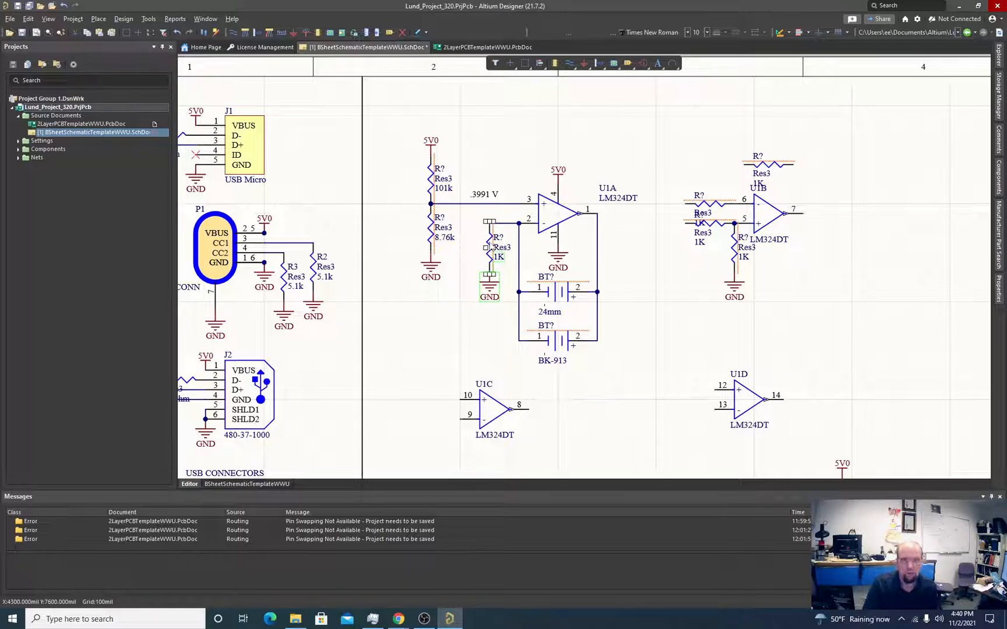
drag(491, 247, 464, 231)
drag(400, 130, 402, 255)
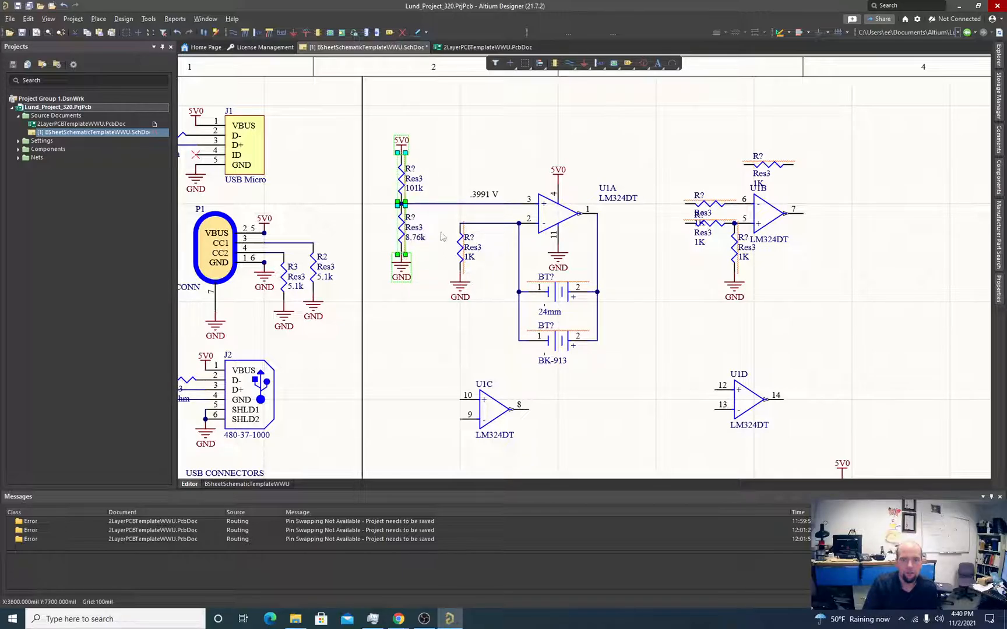
click(463, 292)
drag(459, 227, 441, 227)
ctrl+scroll(505, 258, down, 2)
ctrl+scroll(505, 259, down, 1)
ctrl+scroll(496, 260, up, 5)
ctrl+scroll(614, 260, down, 5)
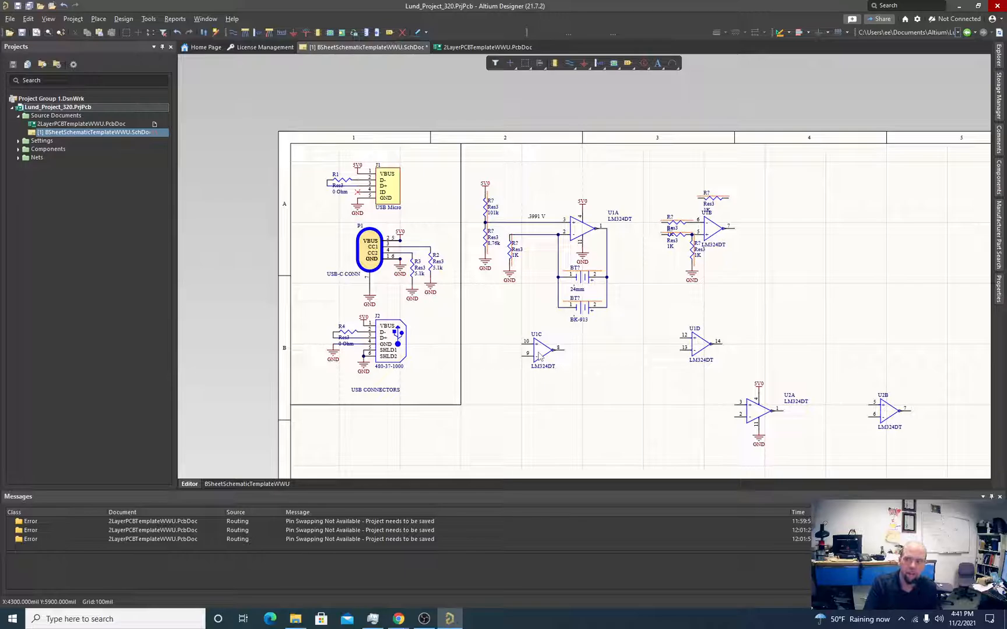
ctrl+scroll(678, 251, up, 2)
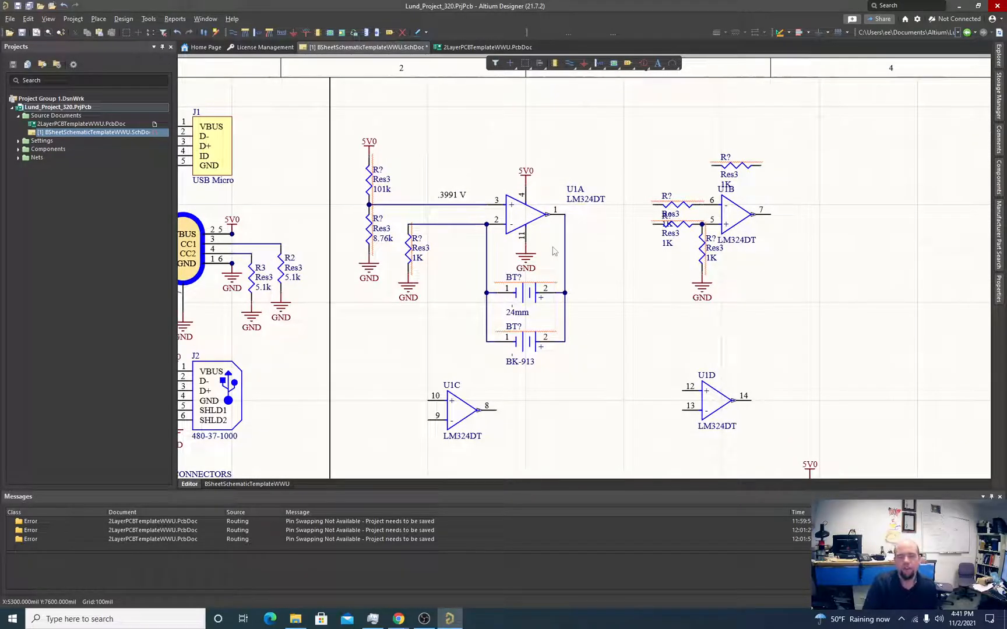
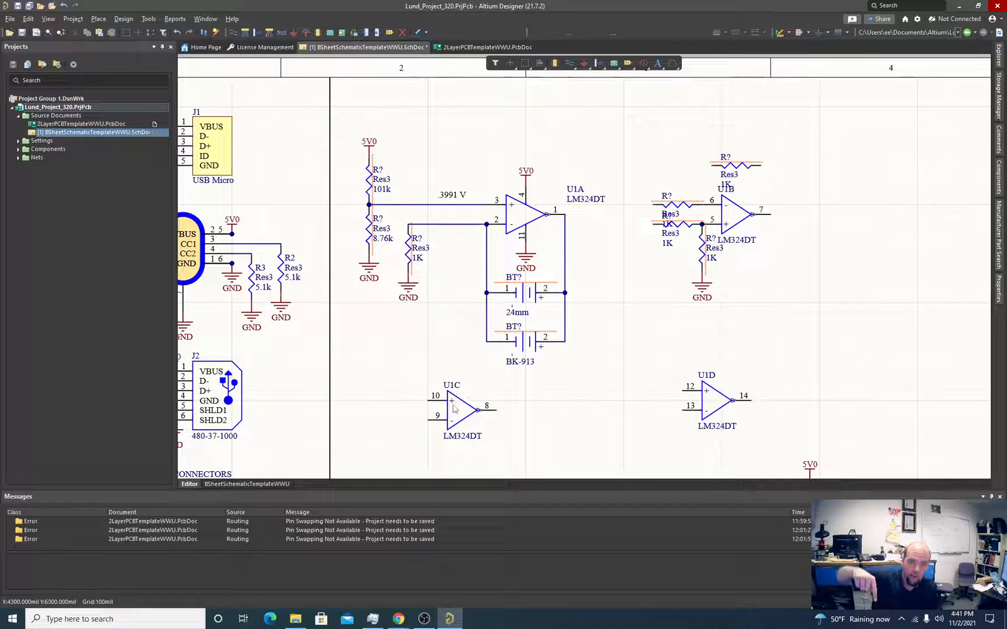
mouse_move(455, 409)
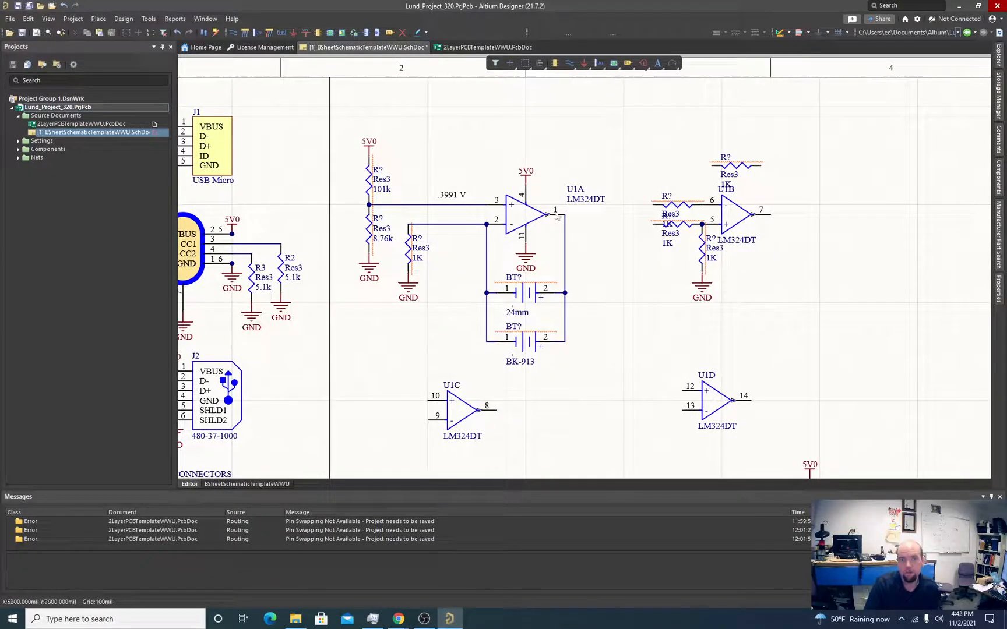
drag(628, 141, 799, 312)
click(650, 150)
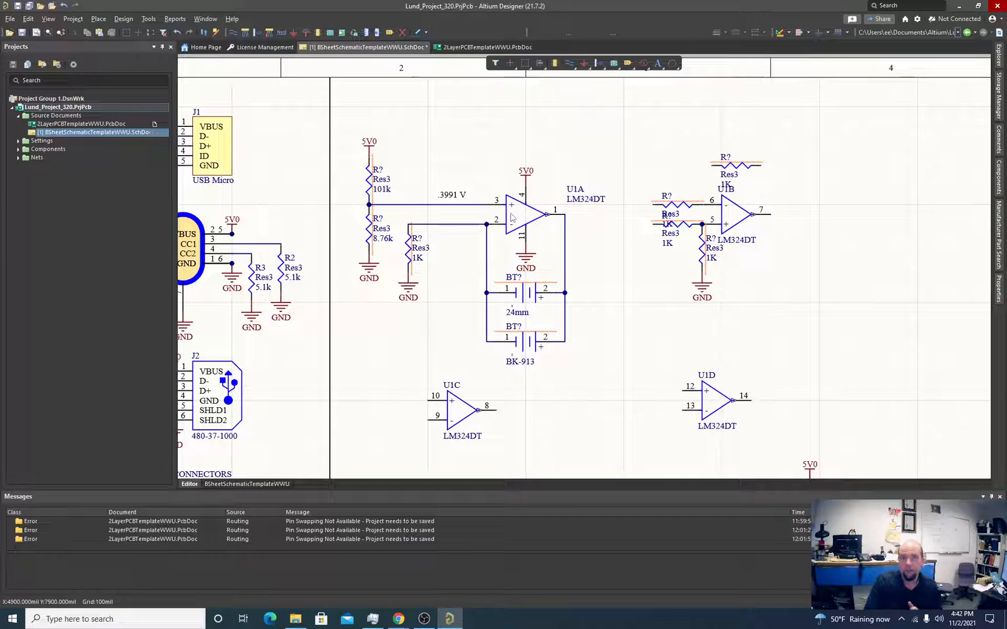
mouse_move(513, 218)
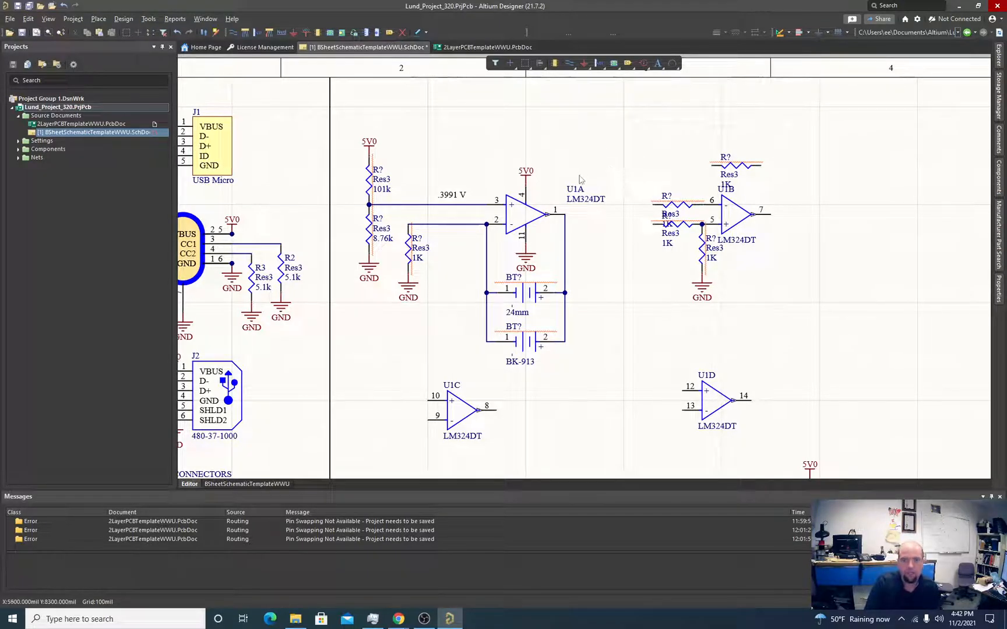
ctrl+scroll(588, 180, down, 2)
ctrl+scroll(588, 180, up, 2)
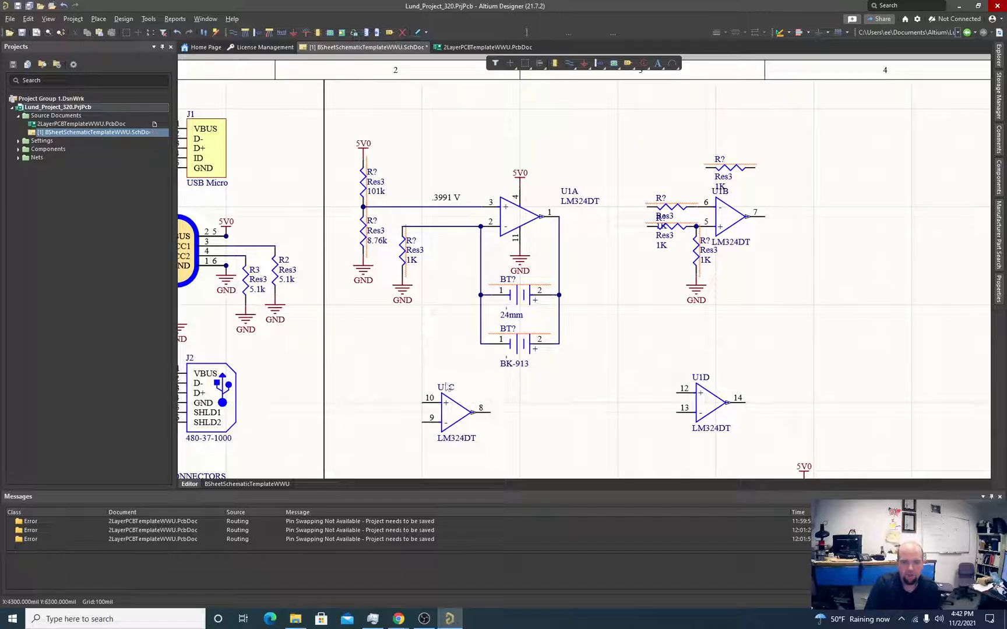
Step: Wire U1C's inverting input, pin 9, below the op-amp to its output, pin 8, as a feedback loop
scroll(388, 408, down, 3)
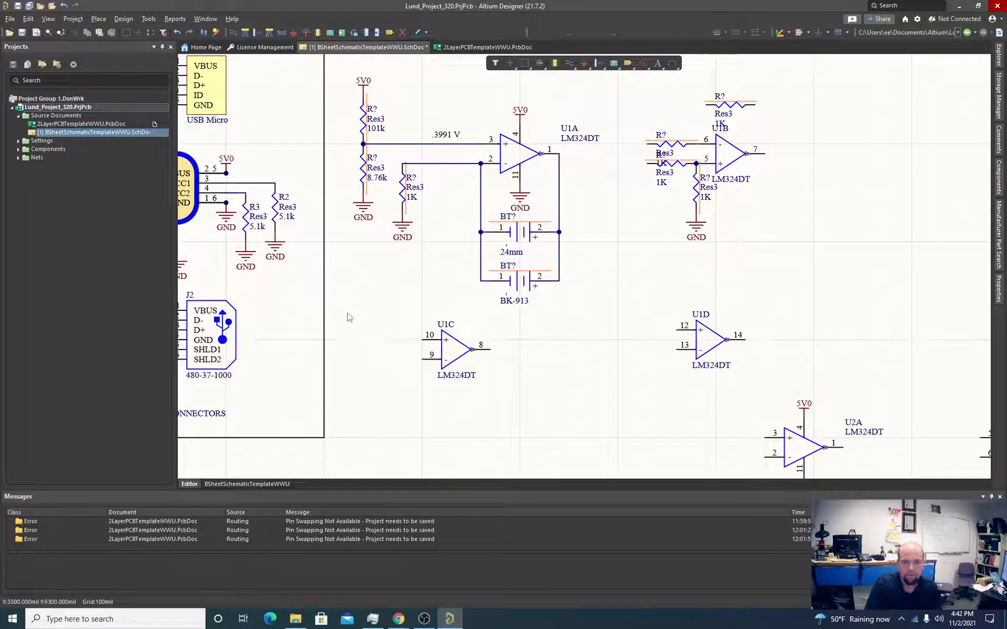
click(570, 63)
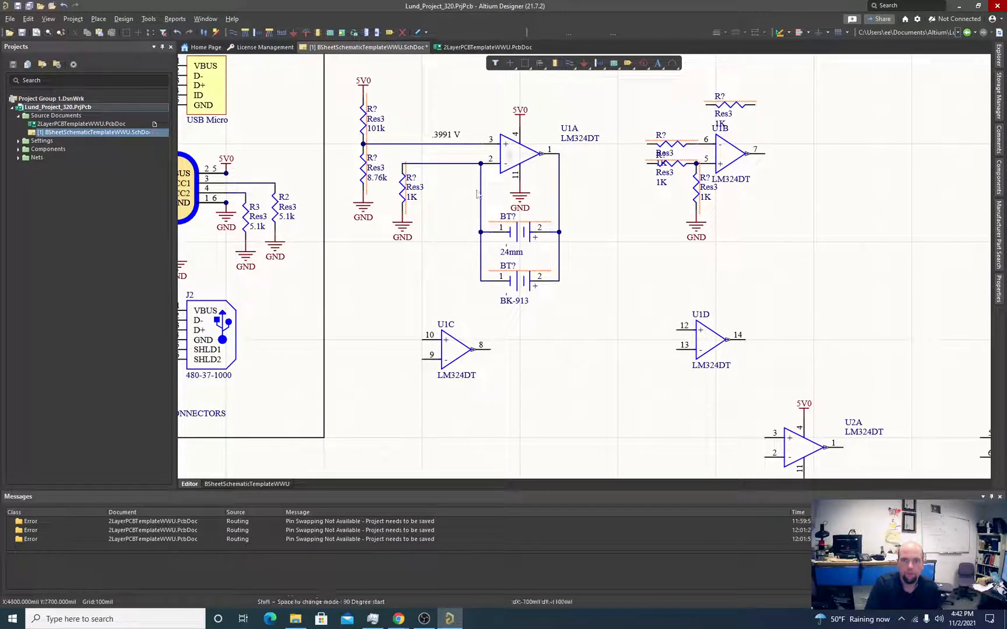
click(420, 360)
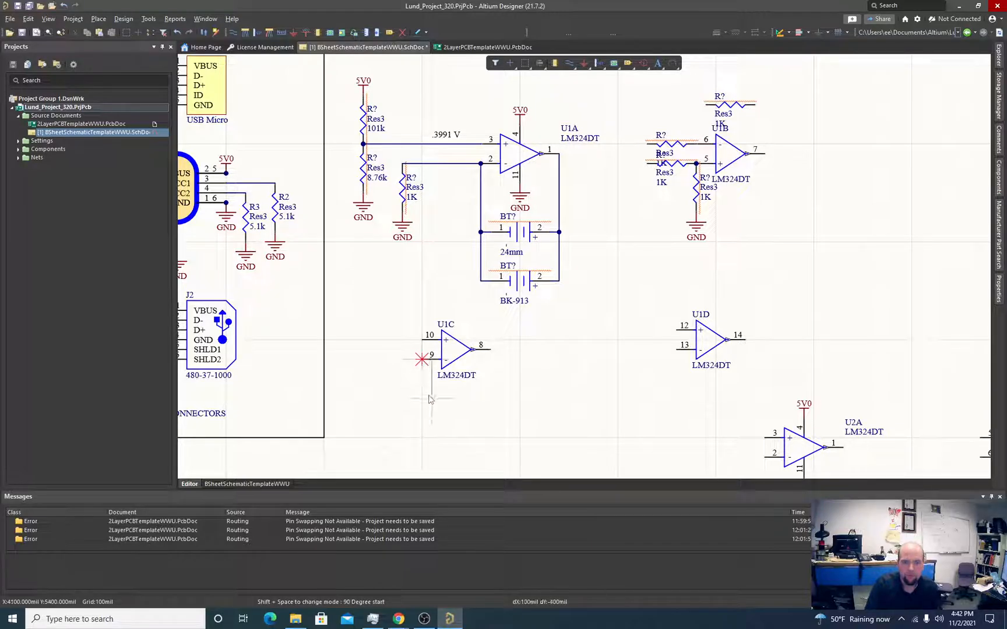
click(491, 398)
click(491, 349)
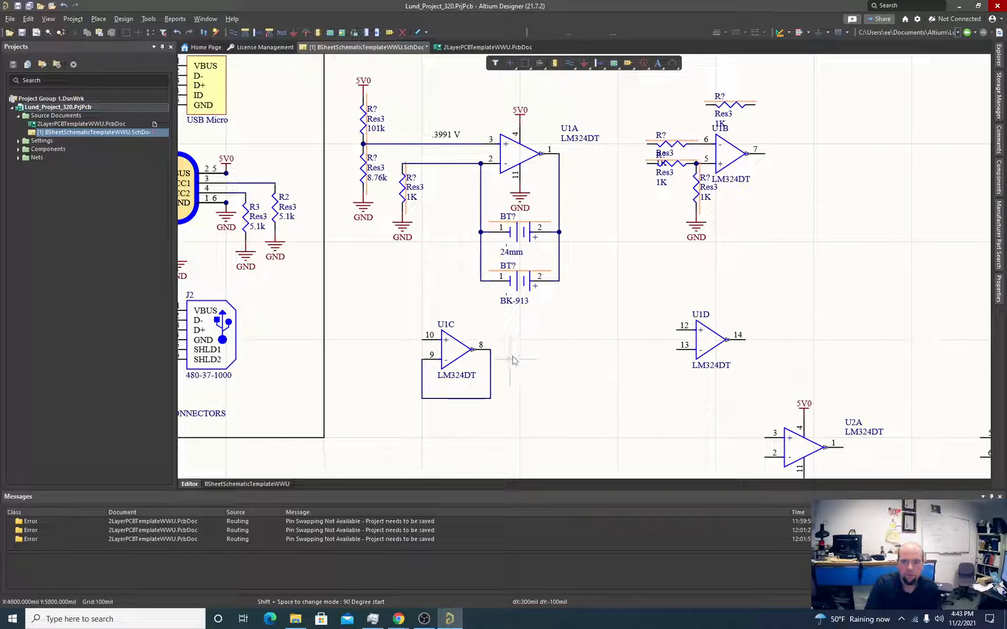
Step: Wire U1C's pin 10 to the junction at pin 1 of the BK-913 coin cell retainer
click(423, 344)
click(479, 291)
click(480, 281)
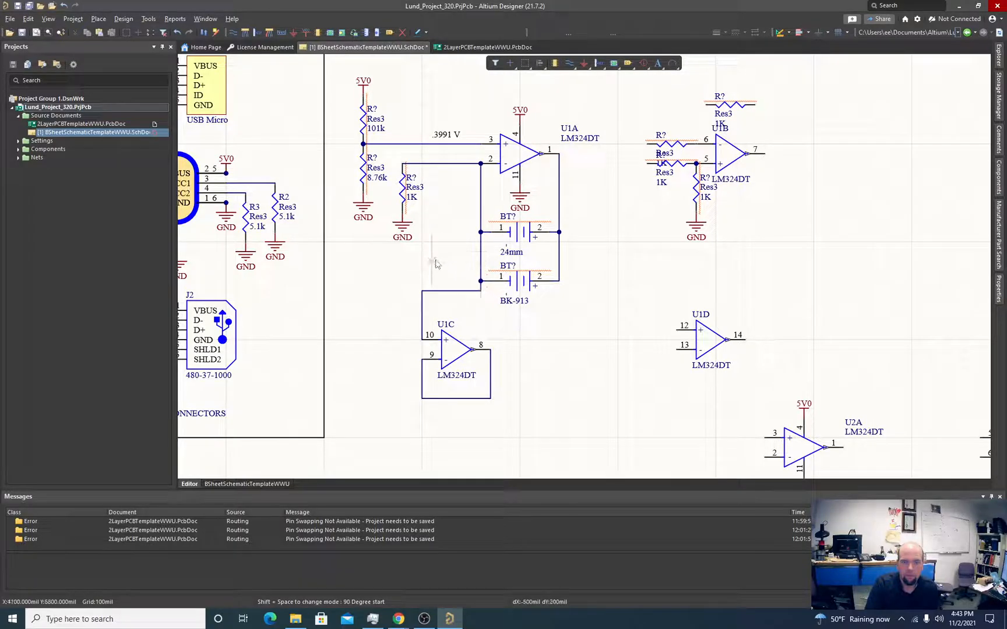
Step: Wire U1D's inverting input, pin 13, to its output, pin 14, as a feedback loop and connect pin 12 to pin 2 of the BK-913 retainer
click(675, 349)
click(745, 379)
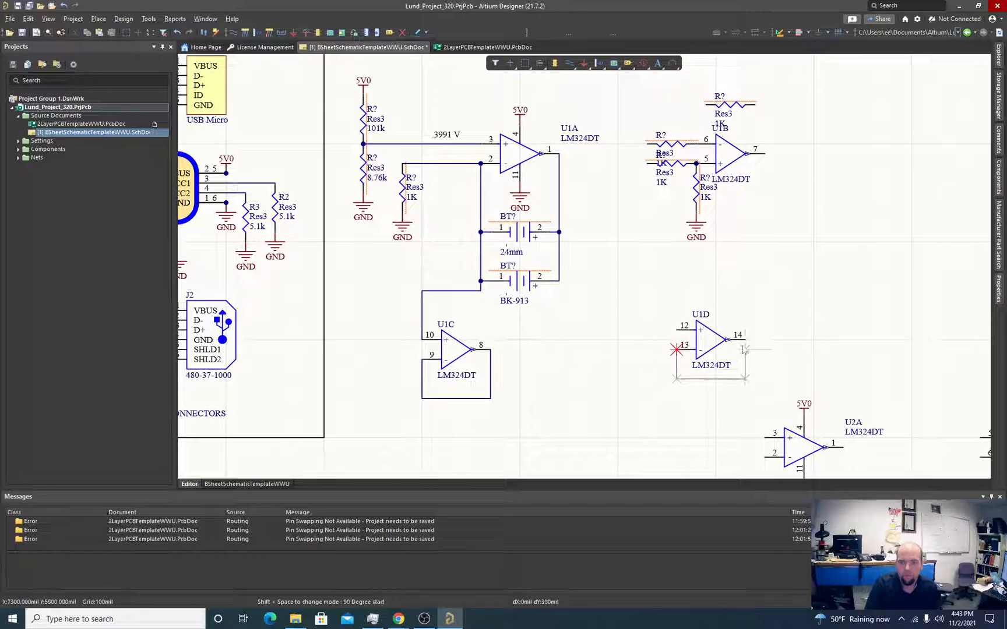
click(744, 335)
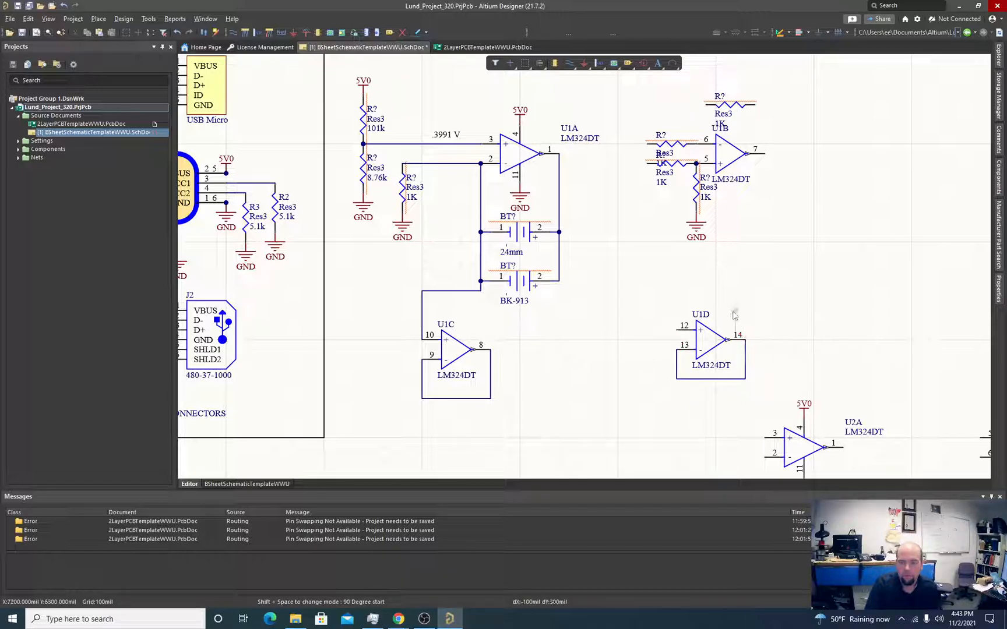
click(675, 331)
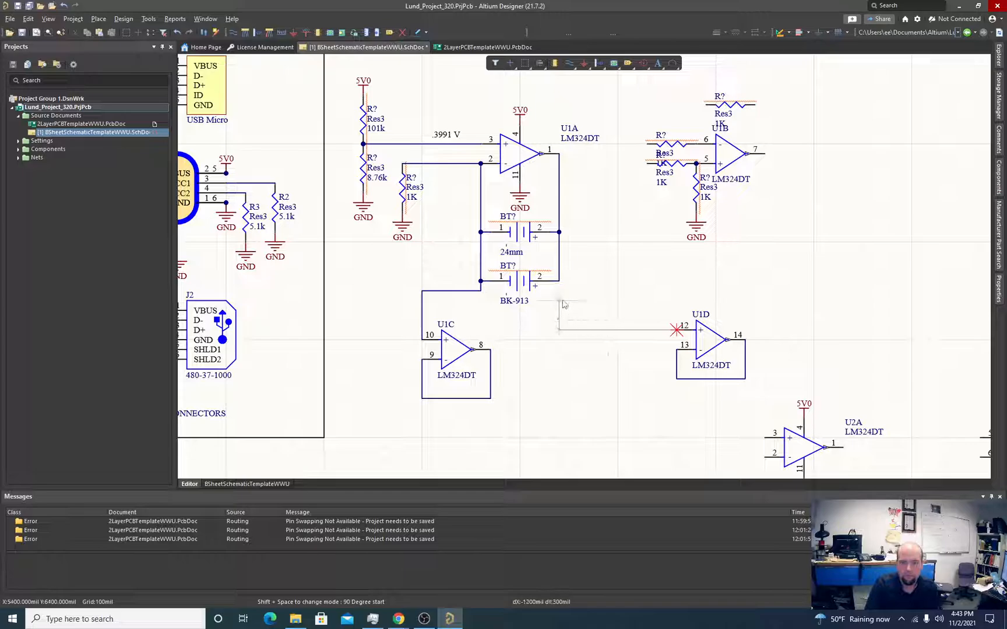
click(559, 282)
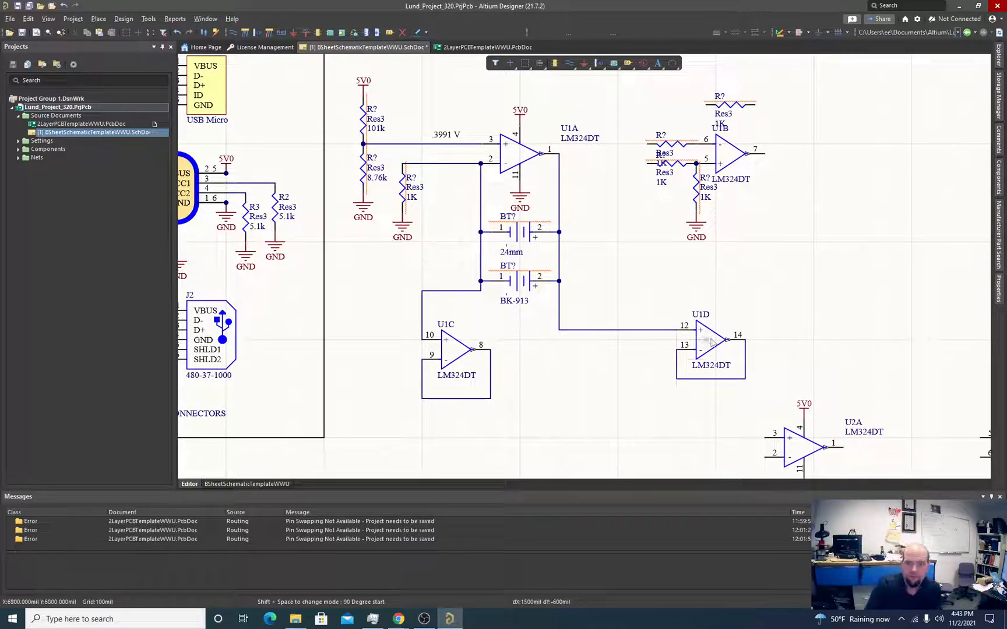
Step: Wire U1D's output, pin 14, to the resistor feeding U1B's pin 5, and U1C's output, pin 8, to the resistor feeding U1B's pin 6
click(746, 342)
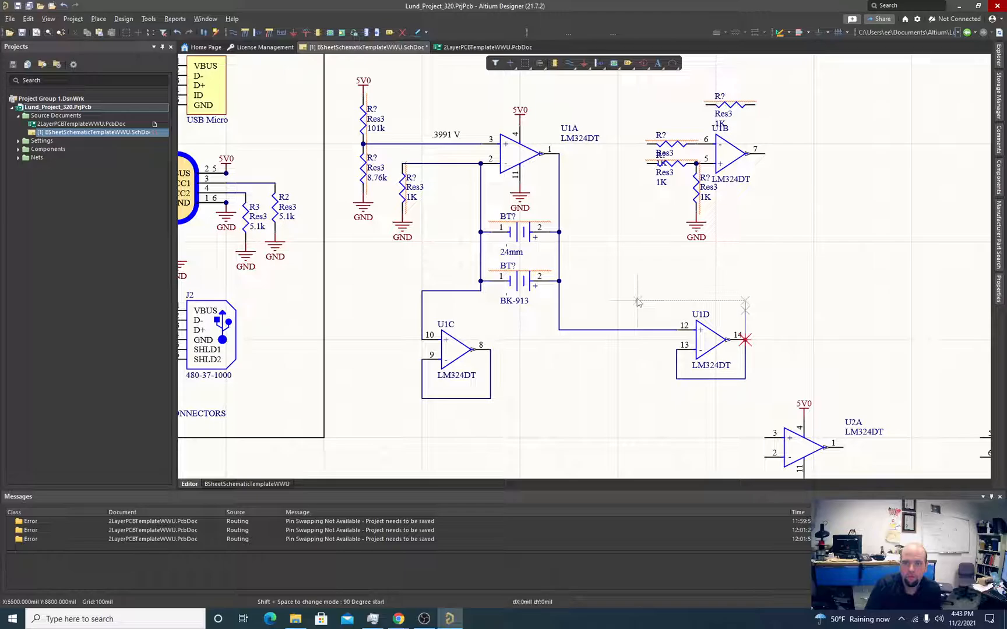
click(647, 163)
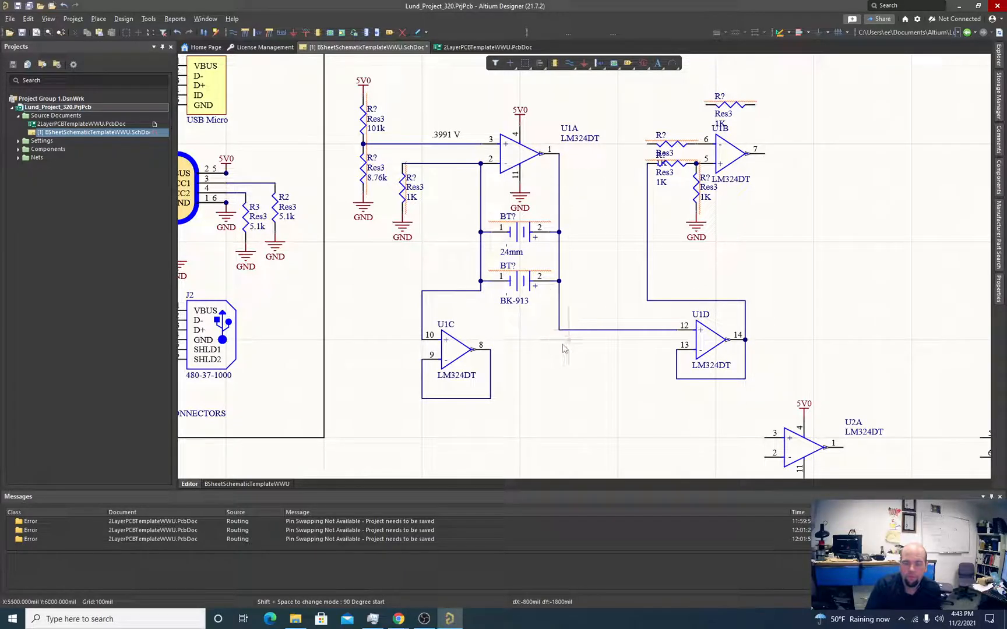
click(491, 350)
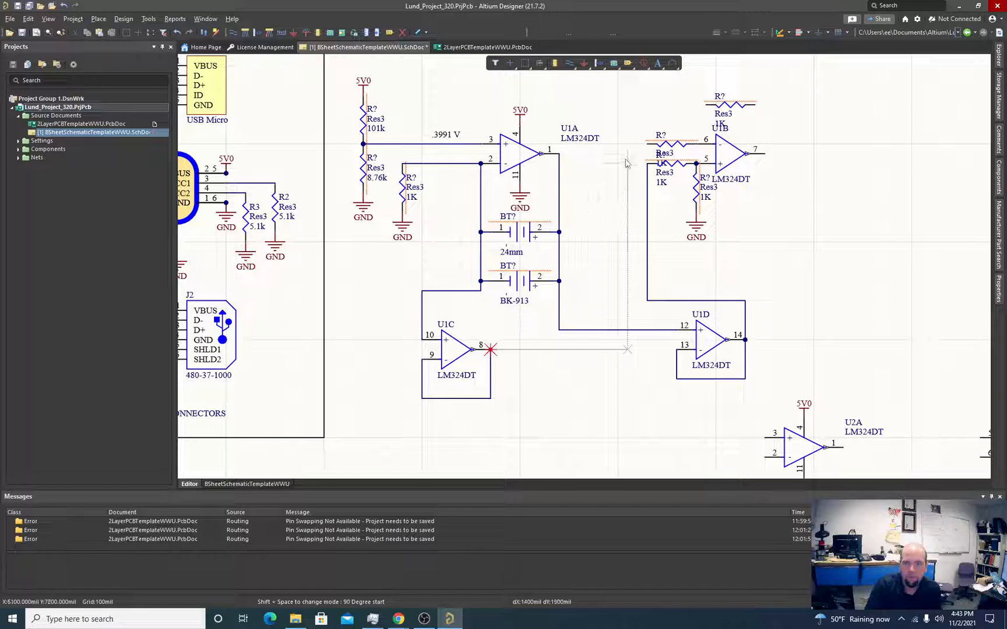
click(617, 349)
key(shift+space)
click(646, 144)
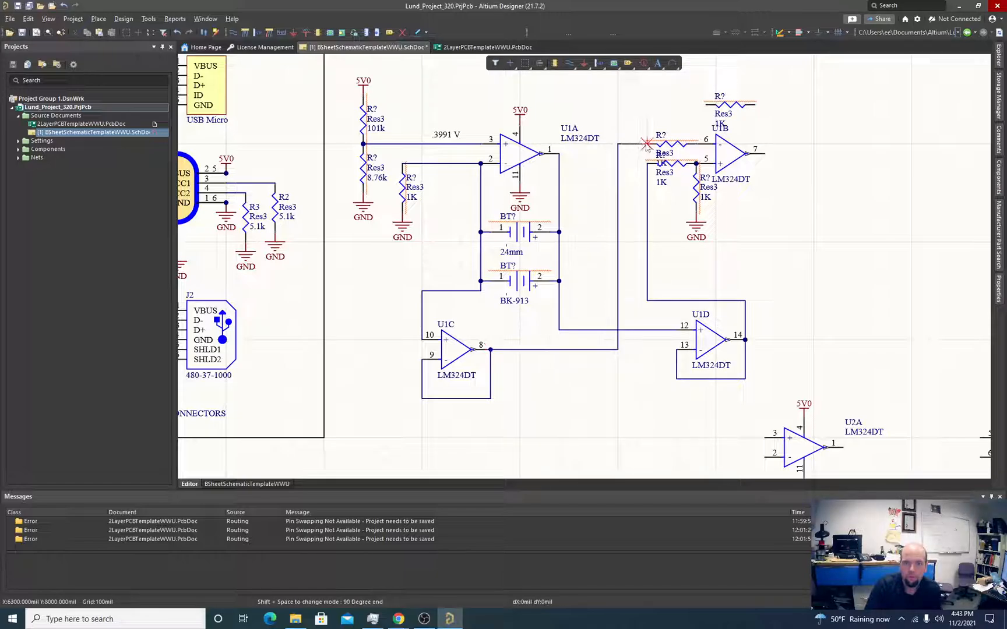
key(Escape)
Step: Examine the net, vertex, width, rule, class and parameter properties of the wire from U1C's output to U1B's input resistor
click(618, 288)
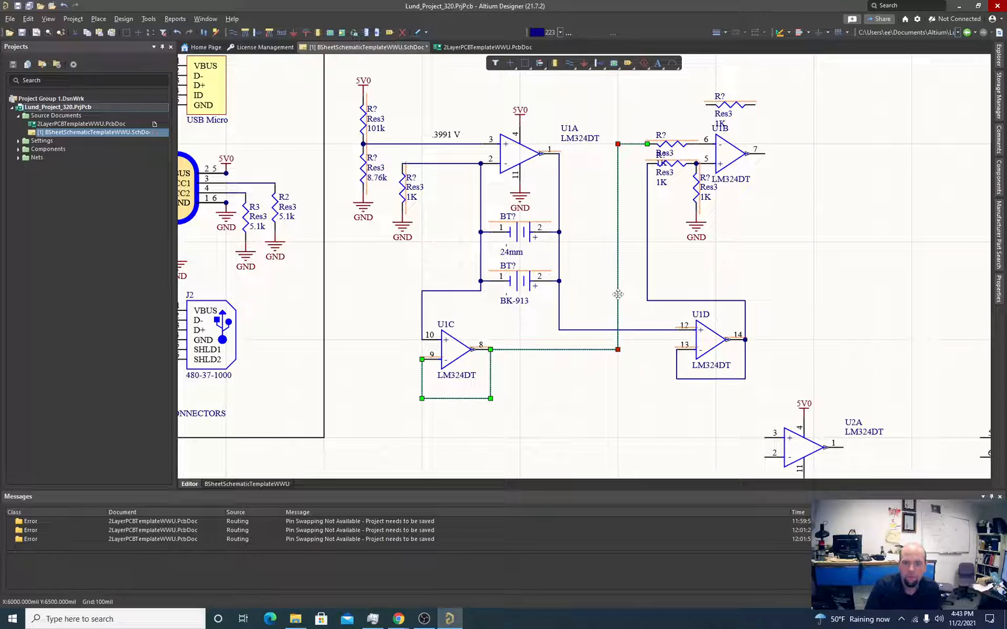
right_click(618, 294)
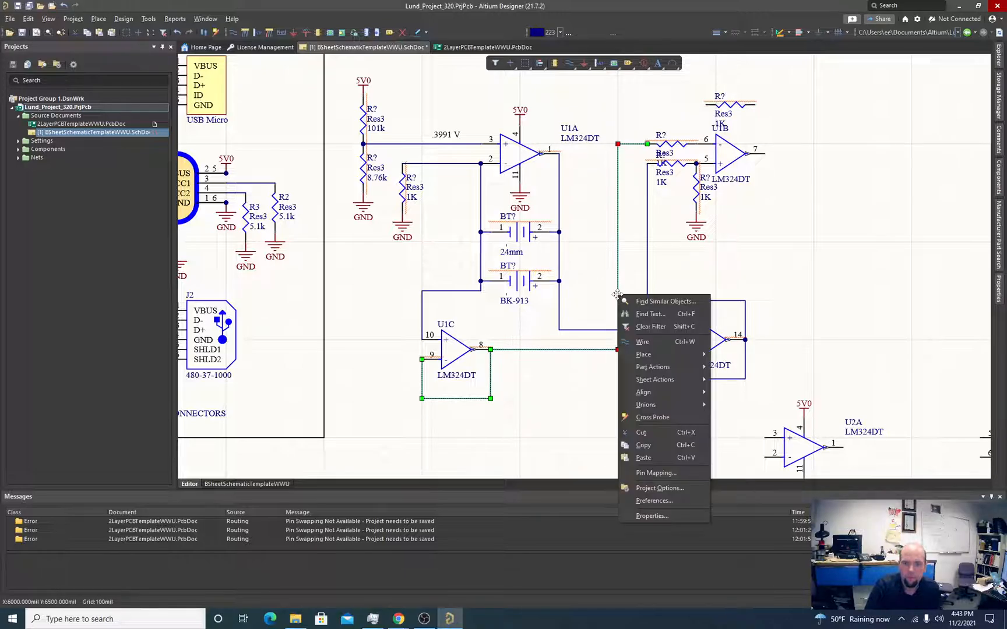
click(649, 515)
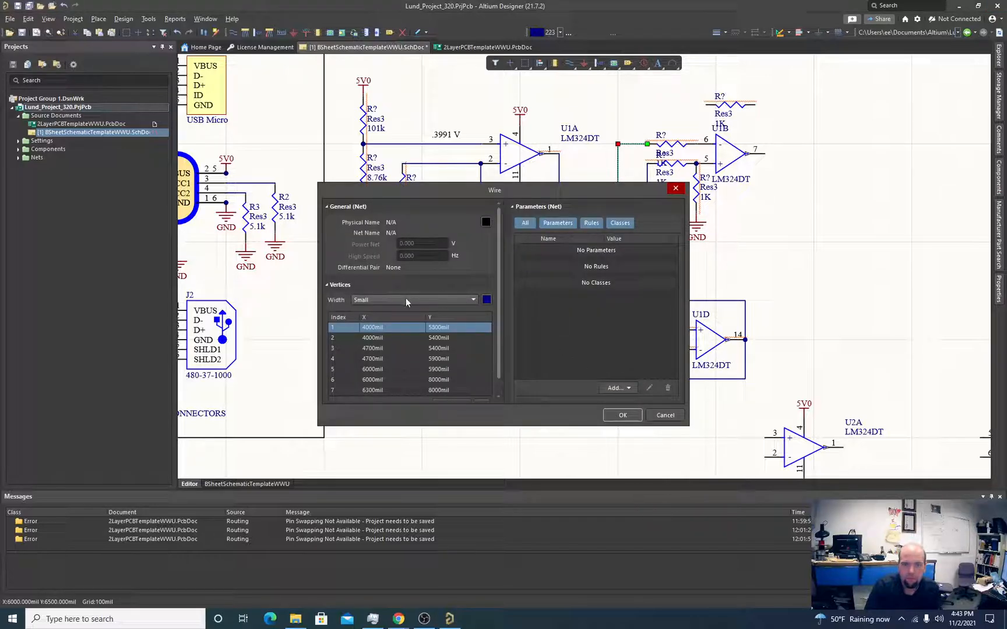
scroll(456, 301, down, 1)
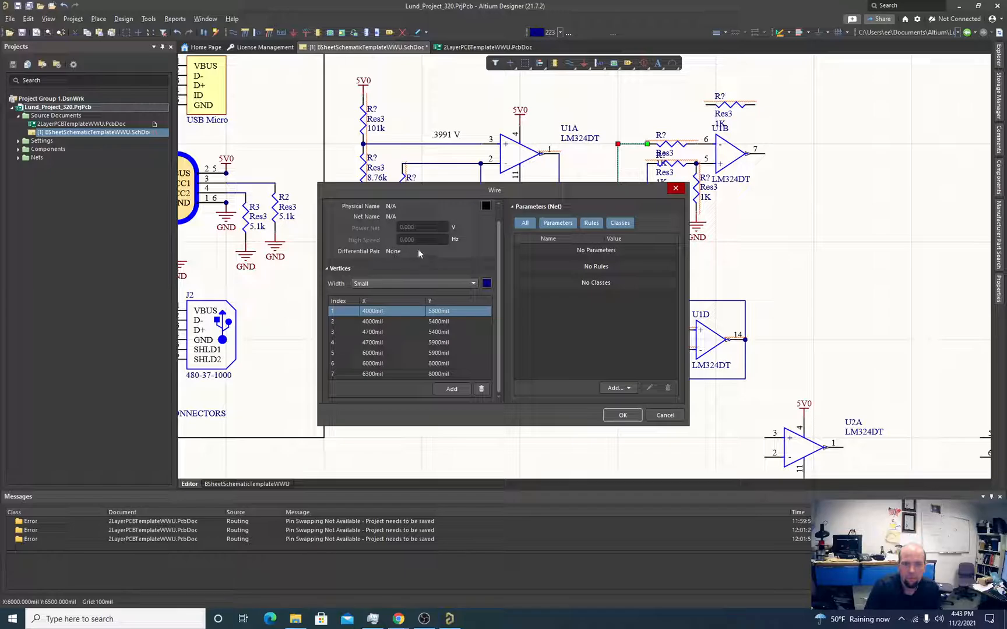
click(591, 223)
click(558, 223)
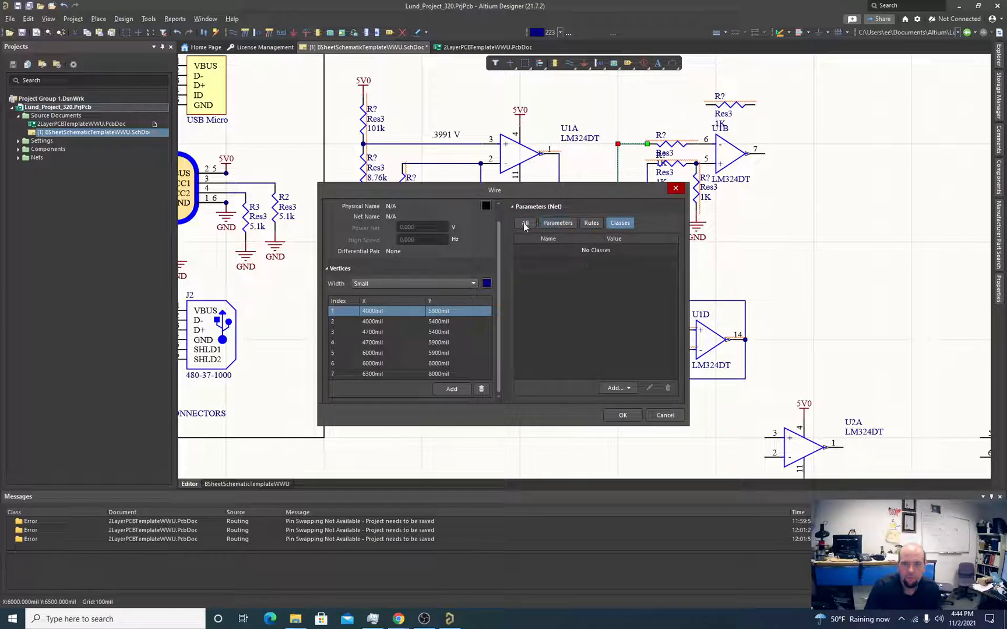
click(525, 223)
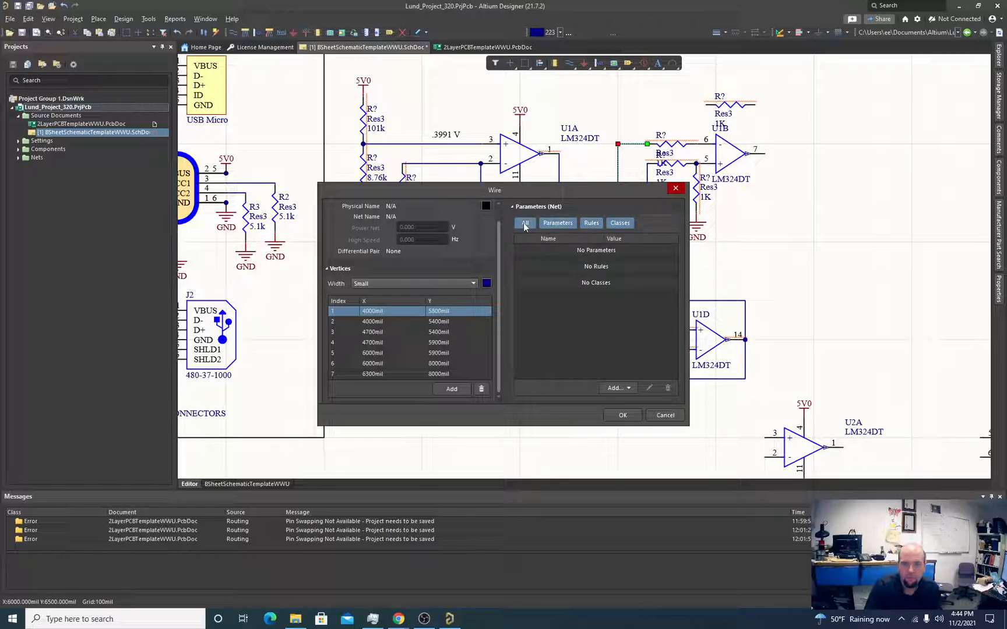
click(664, 416)
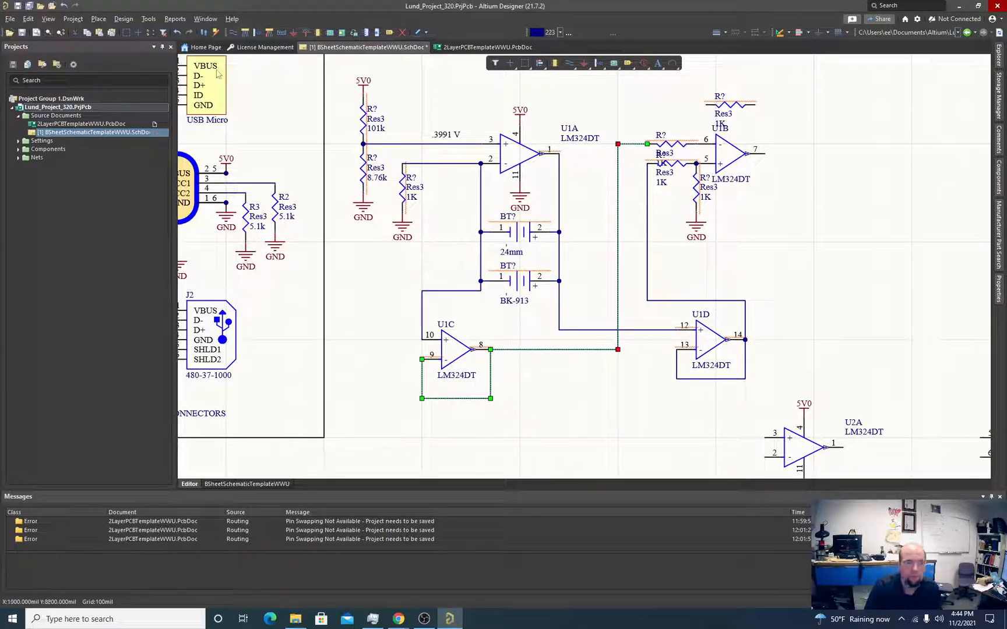
Step: Show the docked properties of the selected U1C output wire and check its net and vertex settings
click(124, 20)
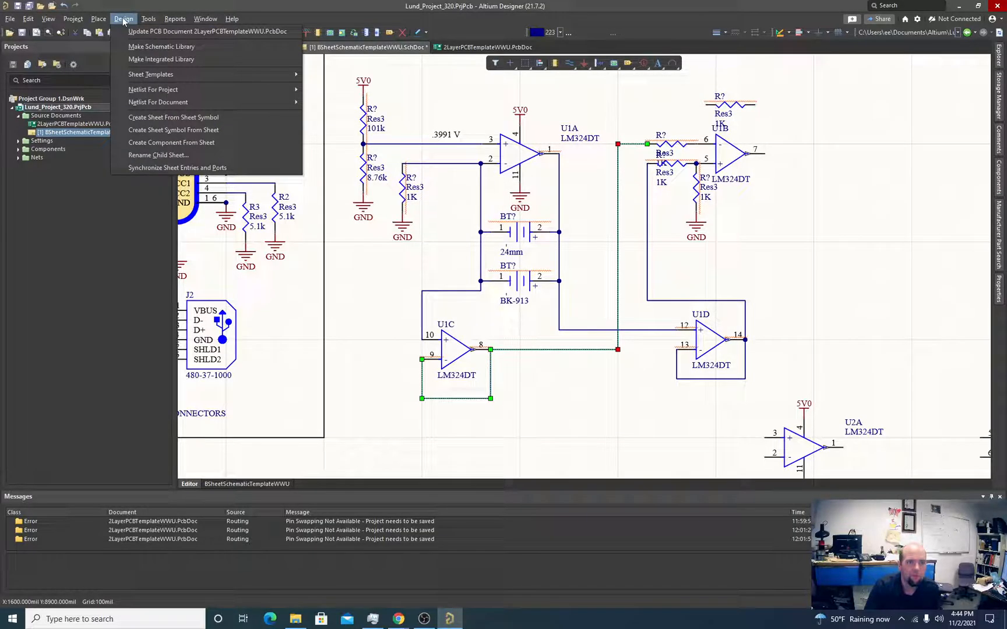
click(78, 21)
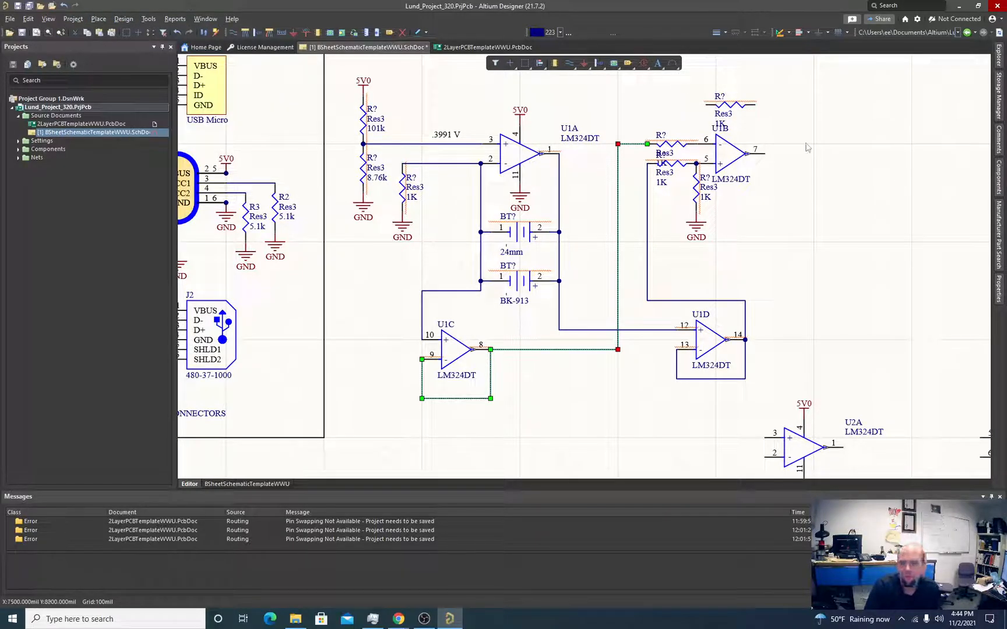
click(1000, 288)
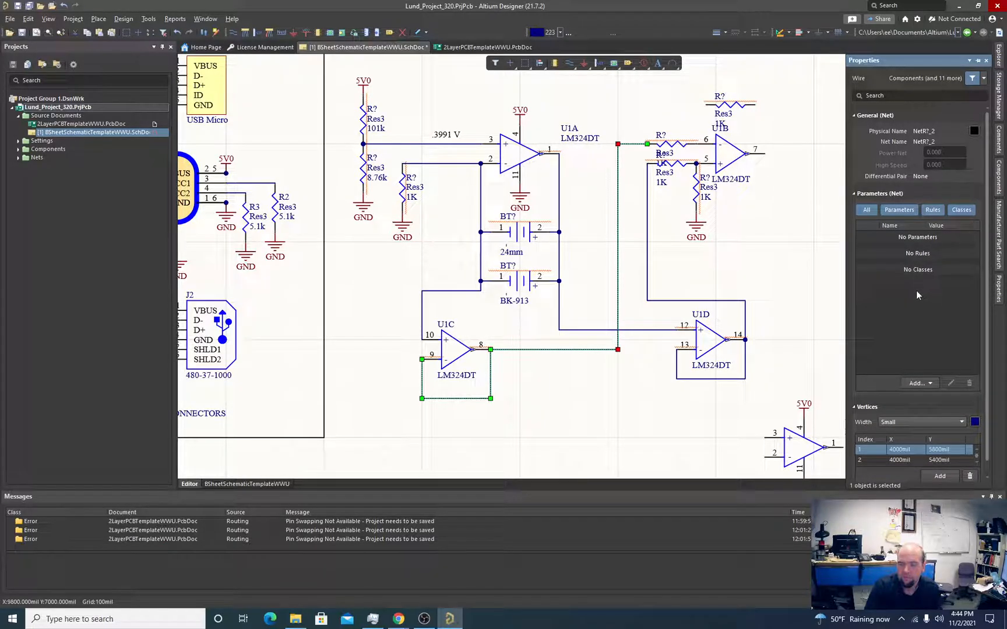
scroll(916, 290, down, 1)
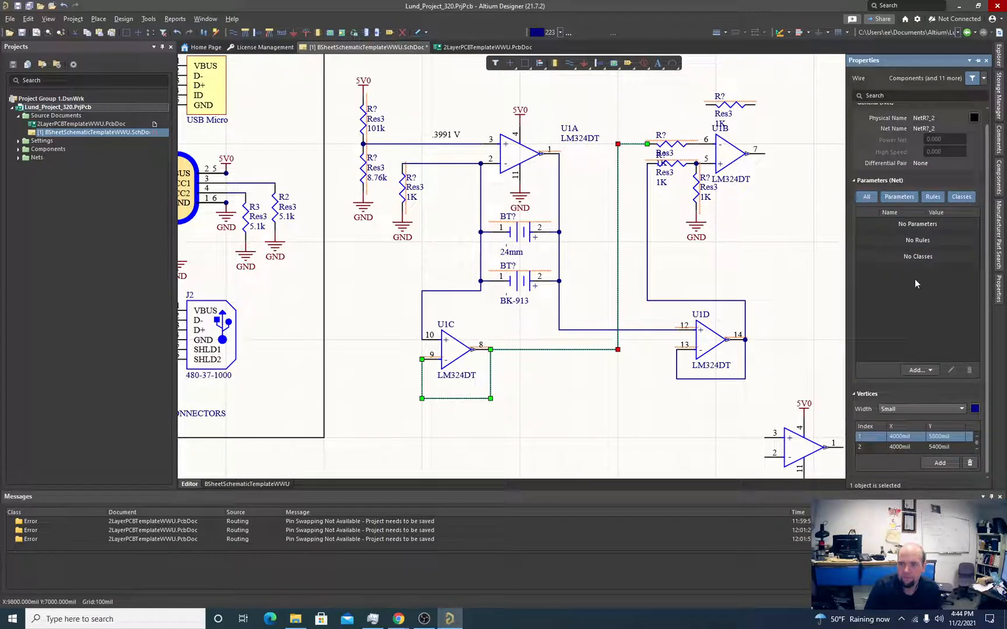
scroll(932, 231, up, 1)
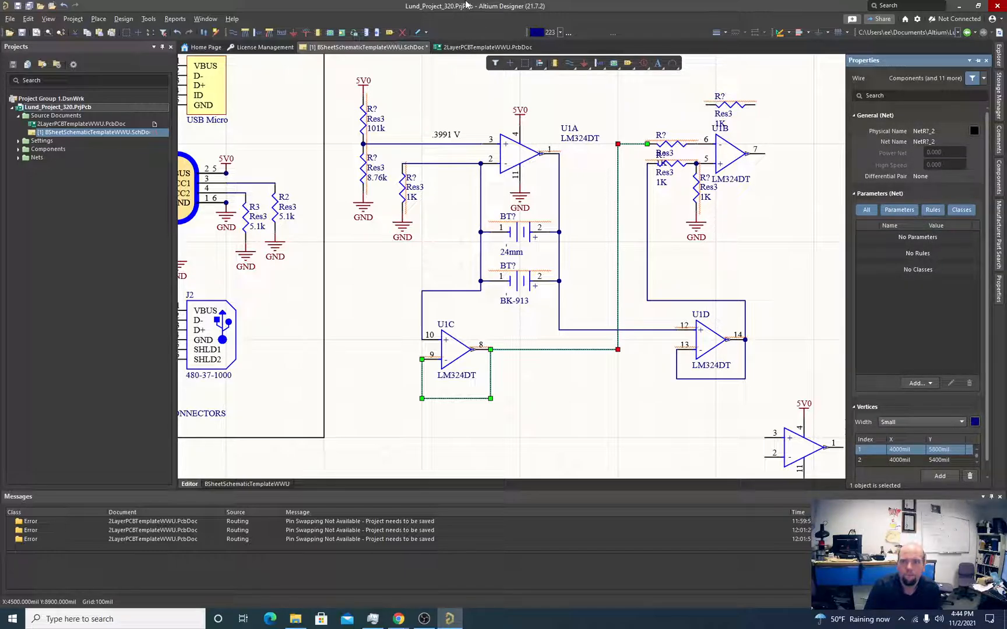
Step: Open the Break Wire settings in the schematic preferences
click(72, 19)
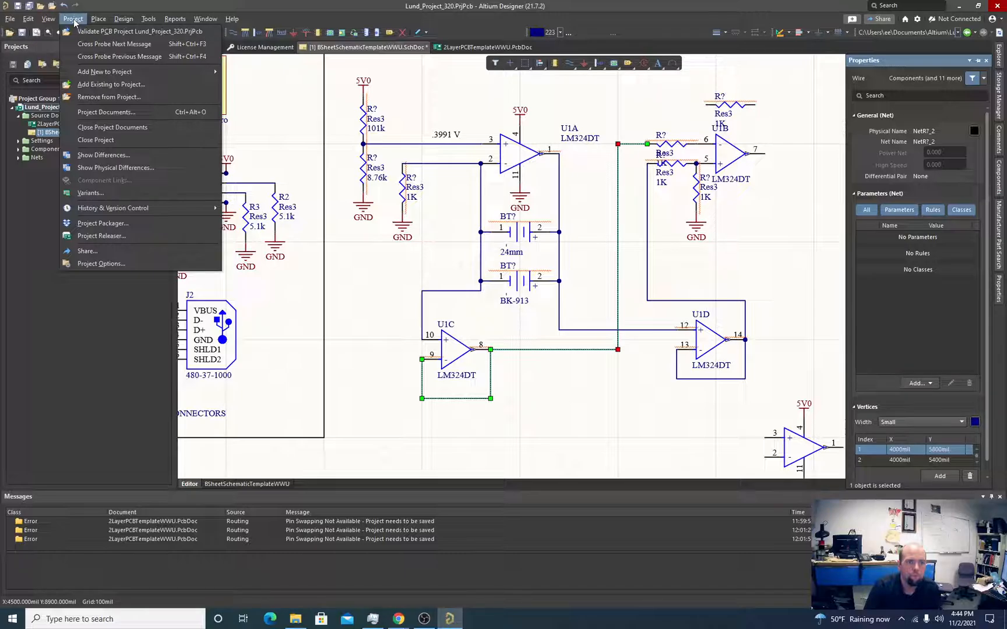
mouse_move(116, 20)
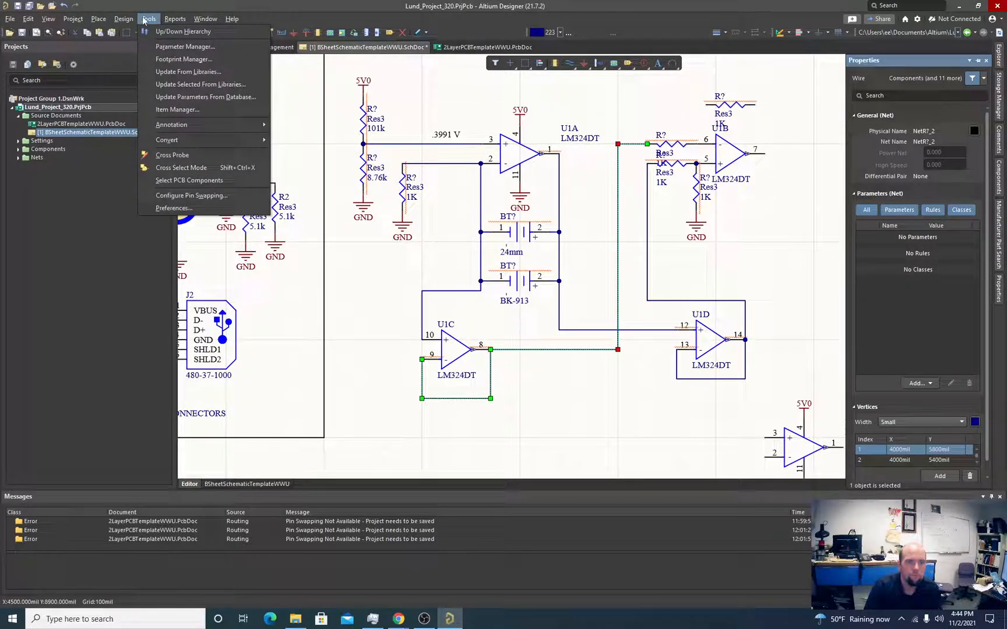
click(184, 208)
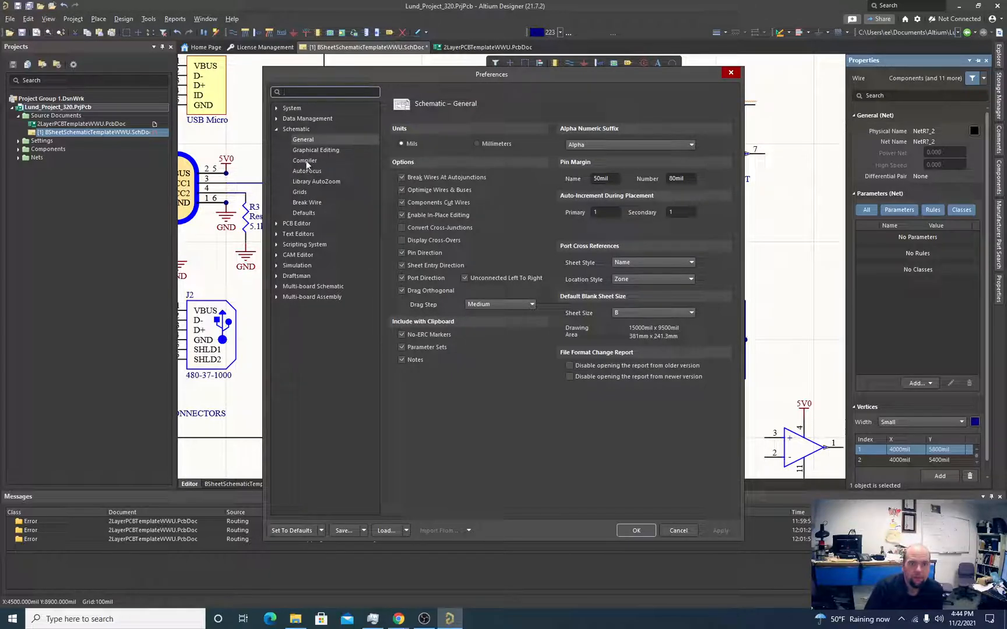
click(307, 204)
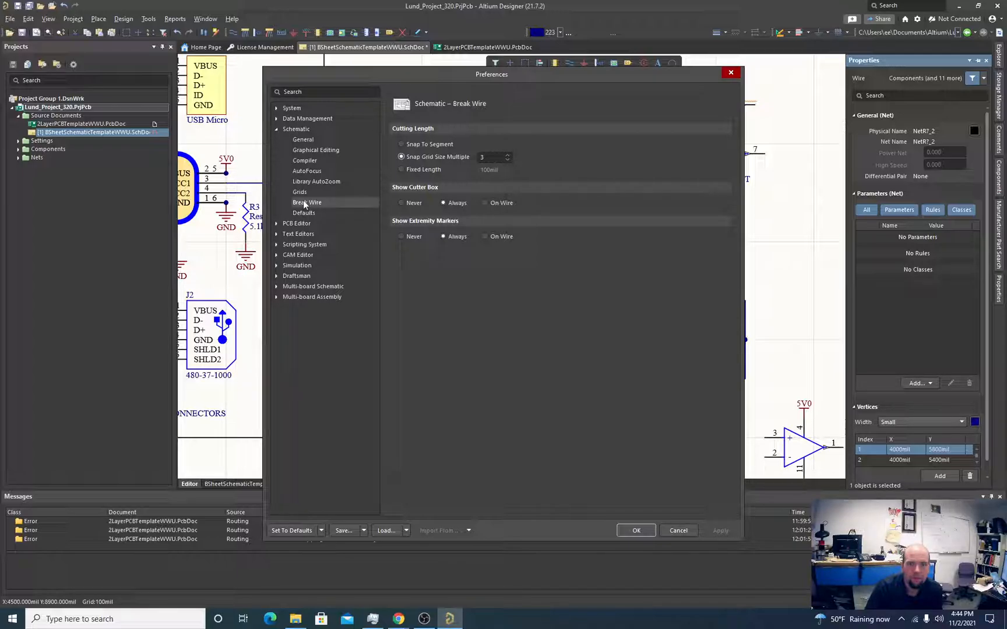
Step: Try the Fixed Length and Snap To Segment cutting lengths for breaking wires, and reselect Snap Grid Size Multiple with a value of 3
click(402, 169)
click(720, 530)
drag(455, 73, 422, 106)
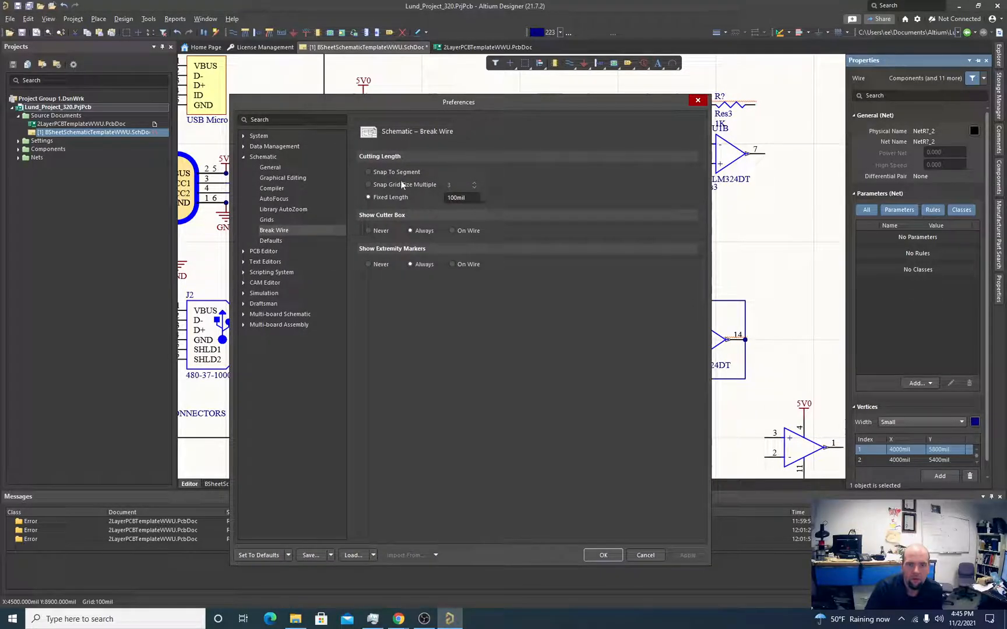
click(368, 173)
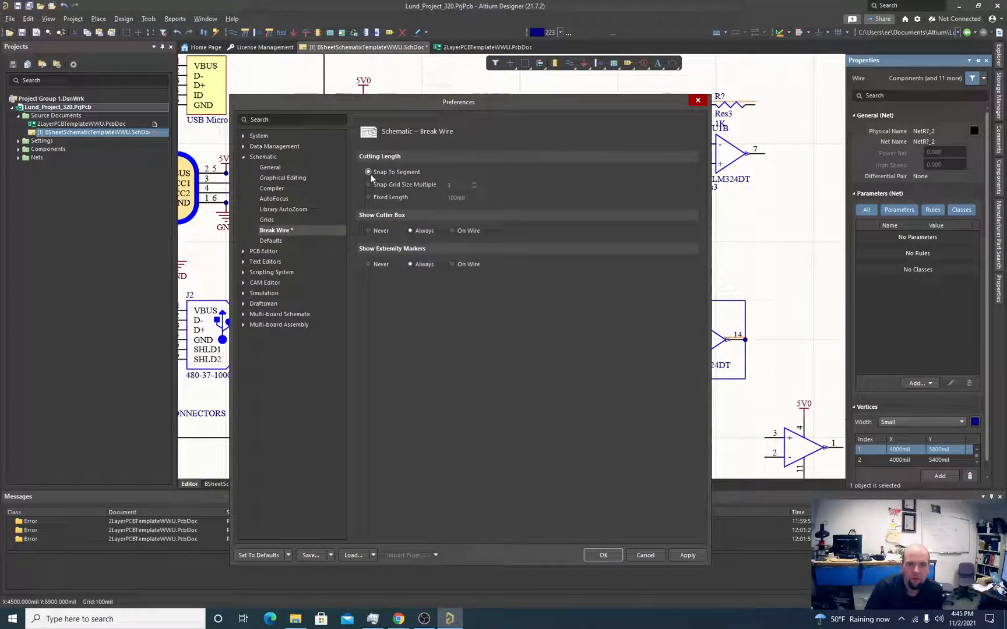
click(687, 555)
drag(495, 104, 490, 67)
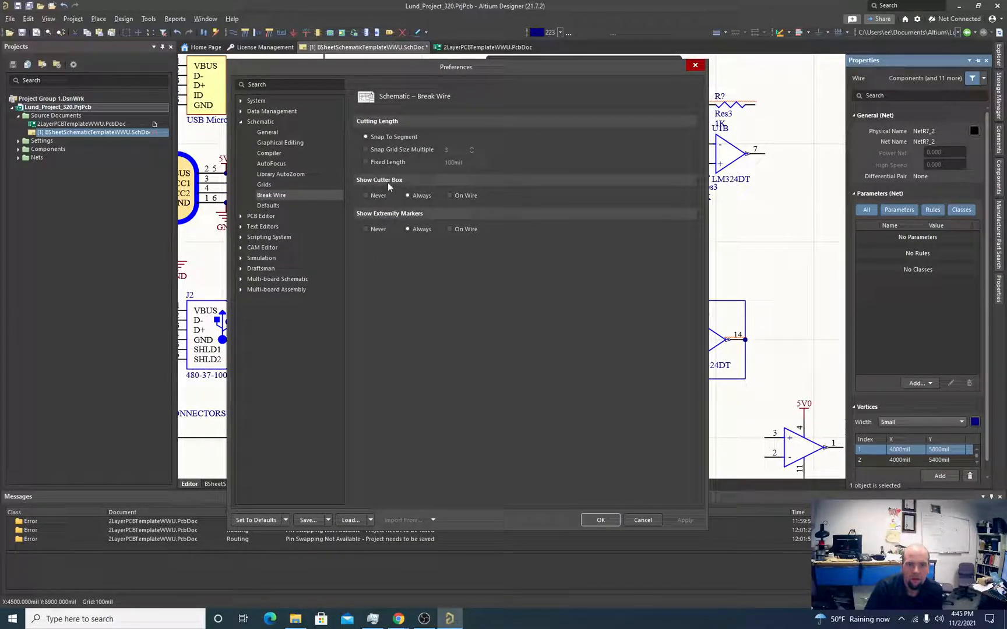
click(366, 150)
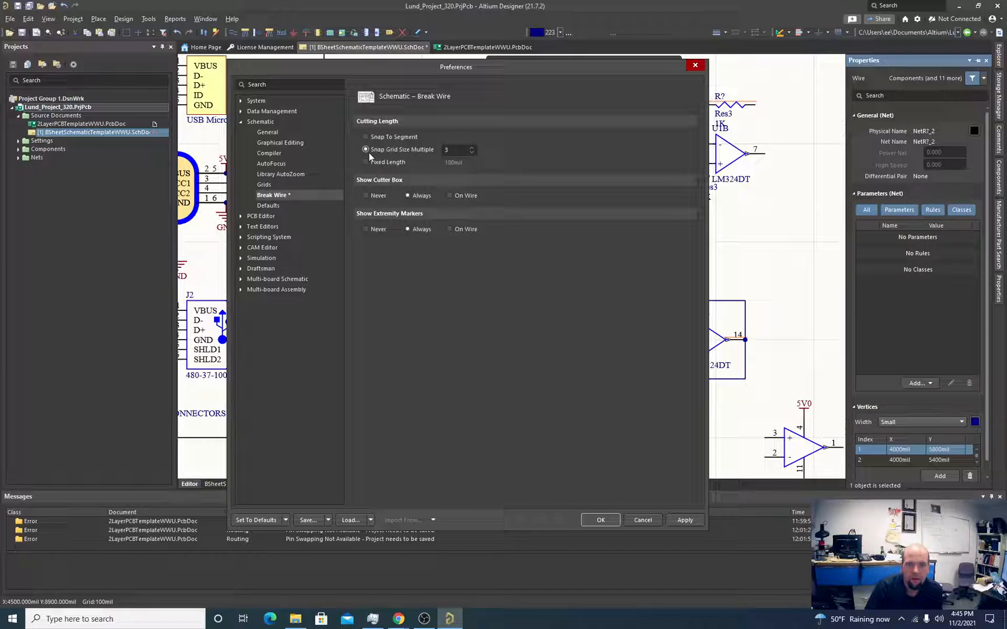
Step: Examine the default properties of the Wire primitive in the schematic preferences for net, parameter and width options
click(268, 187)
click(269, 196)
click(269, 208)
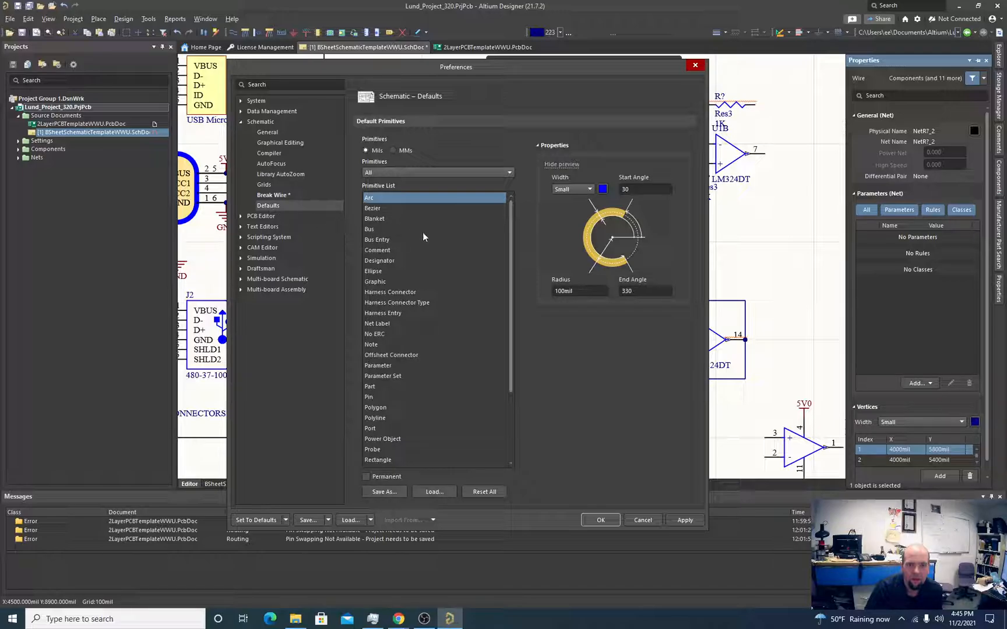
scroll(422, 235, down, 3)
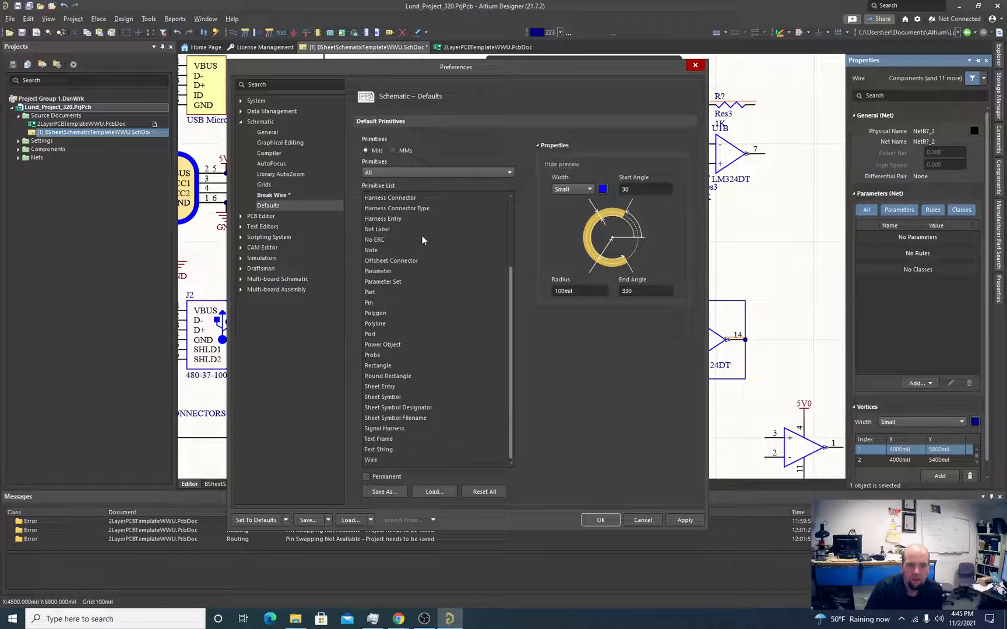
click(370, 461)
scroll(635, 416, down, 1)
scroll(635, 416, up, 1)
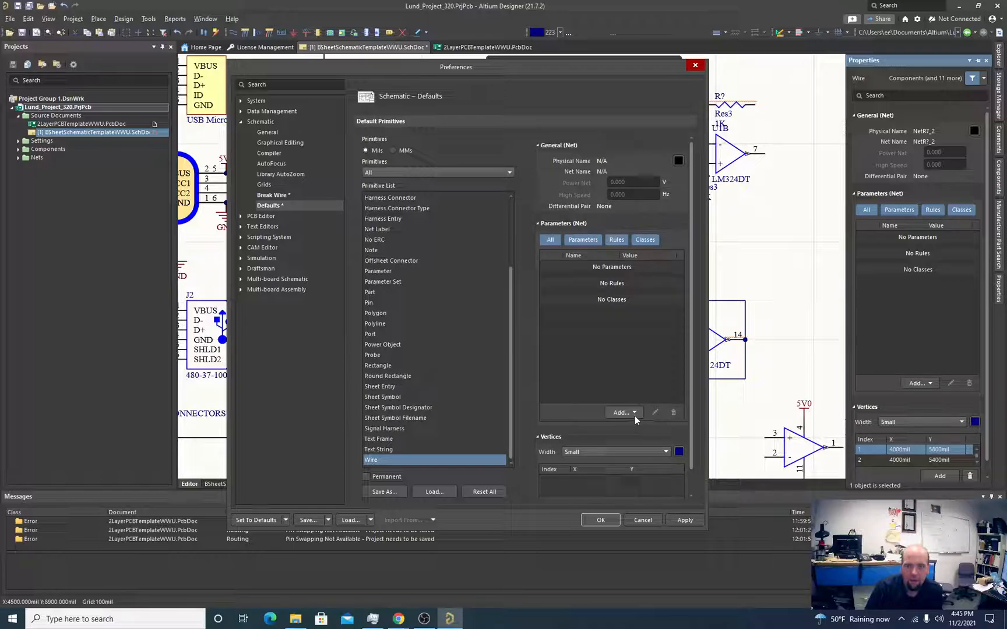
scroll(634, 415, down, 1)
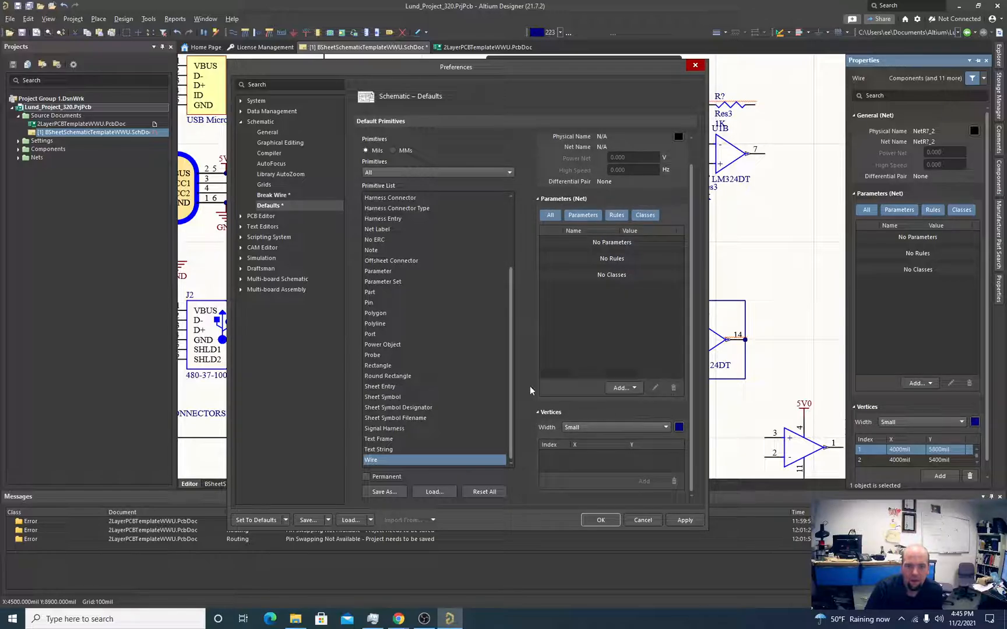
scroll(441, 362, up, 3)
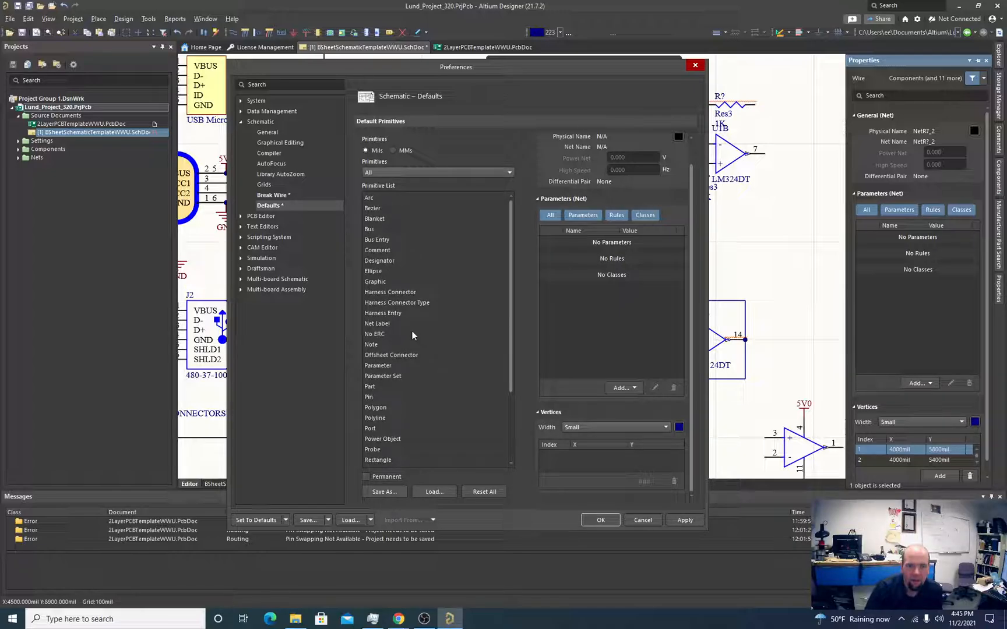
Step: Enable Display Cross-Overs in the general schematic preferences, apply the change and deselect the U1C output wire
click(272, 195)
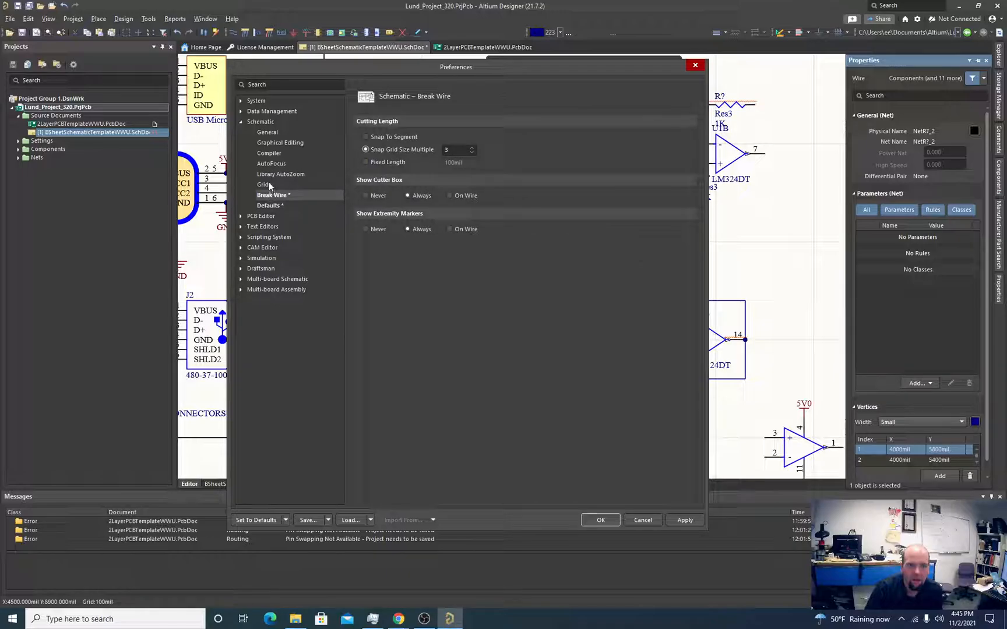
click(269, 143)
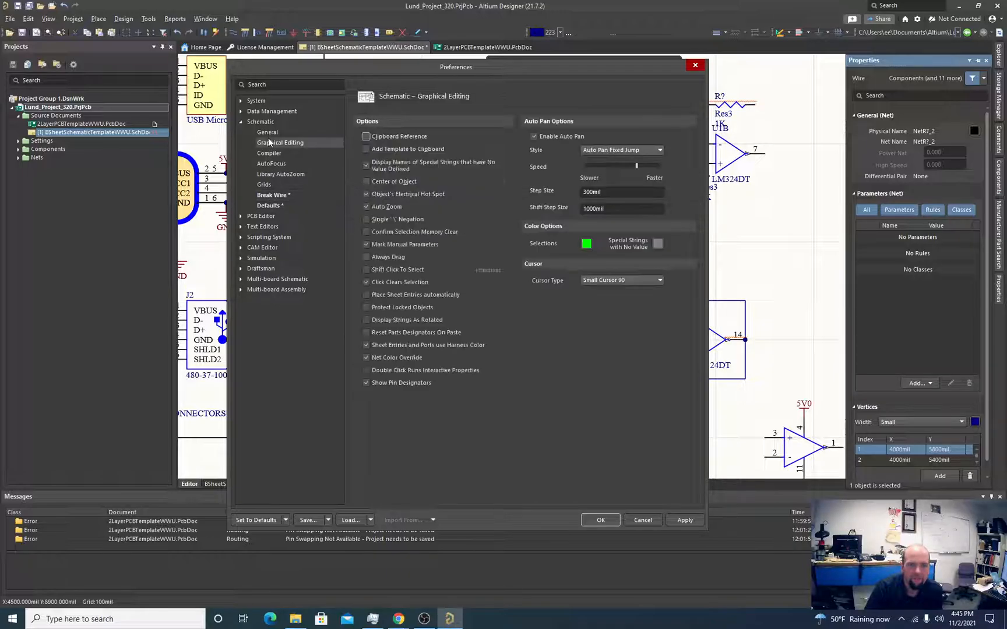
click(269, 132)
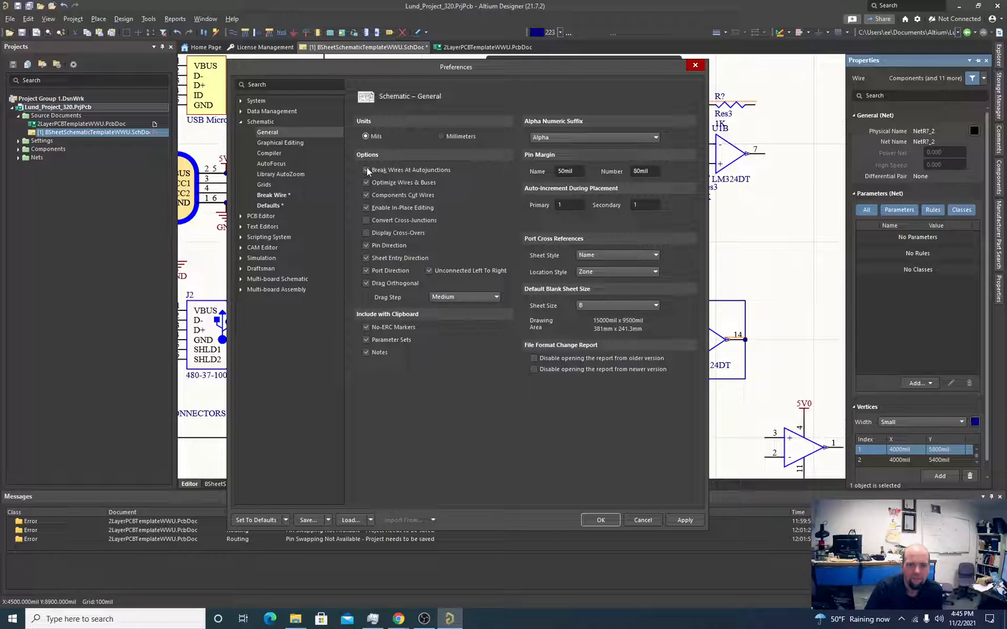
click(368, 233)
click(682, 519)
click(600, 520)
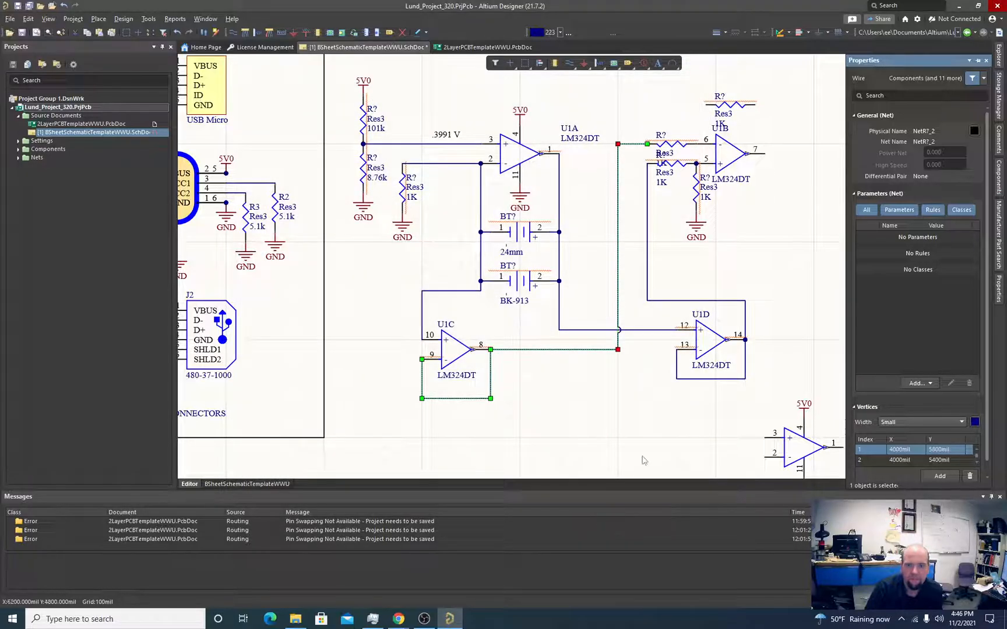
click(643, 460)
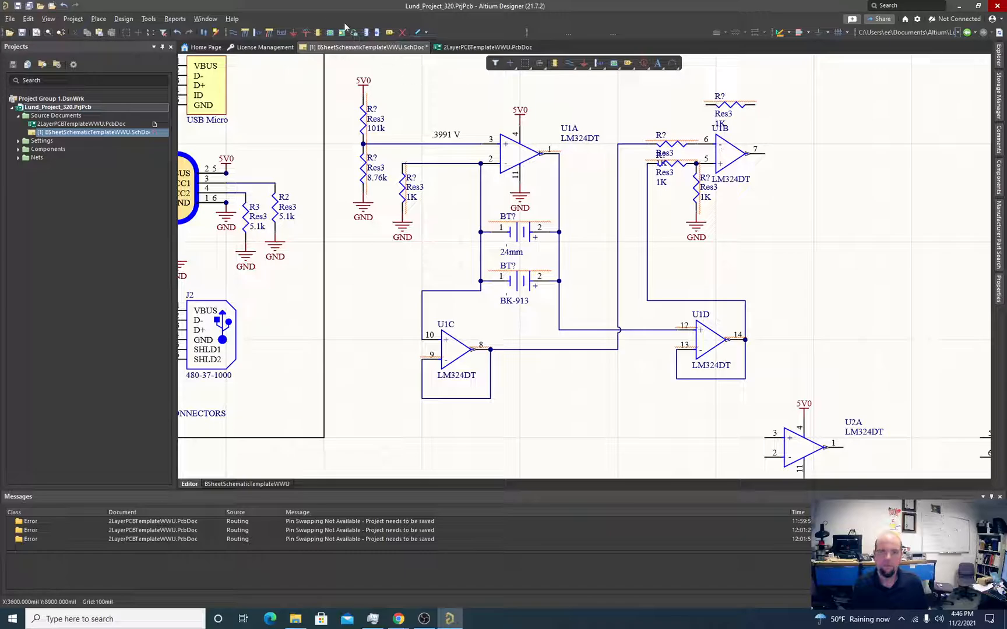
Step: Wire the resistor above U1B between its inverting input, pin 6, and its output, pin 7, as feedback
click(233, 32)
click(696, 144)
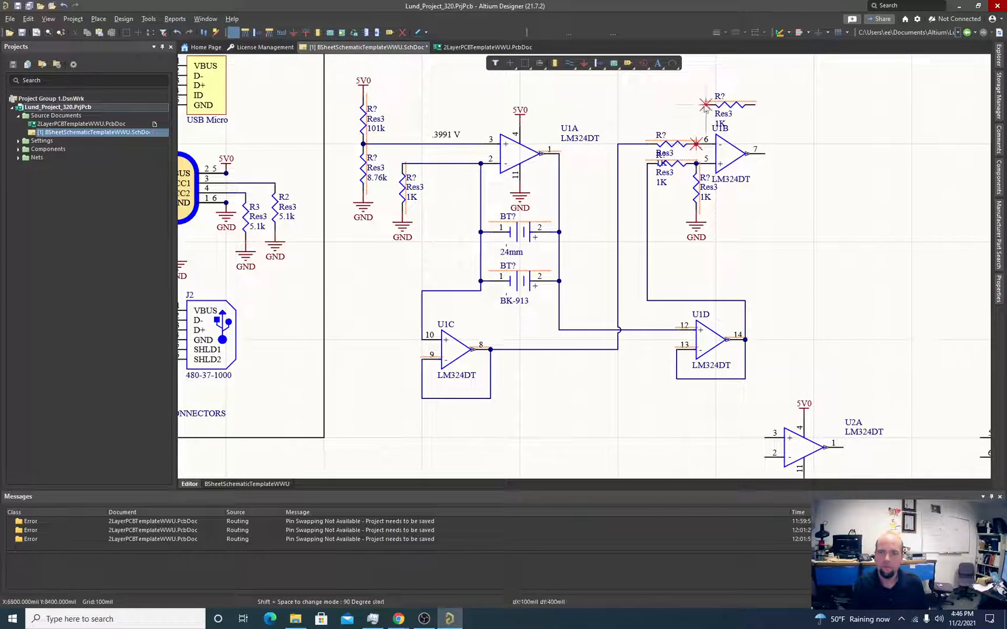
click(702, 105)
click(755, 105)
click(765, 153)
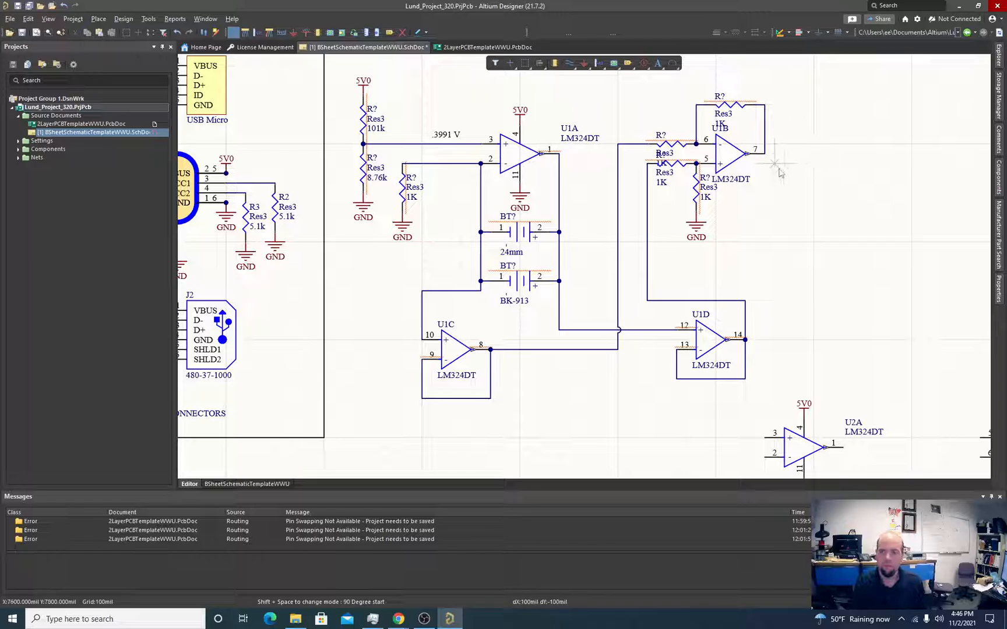
key(Escape)
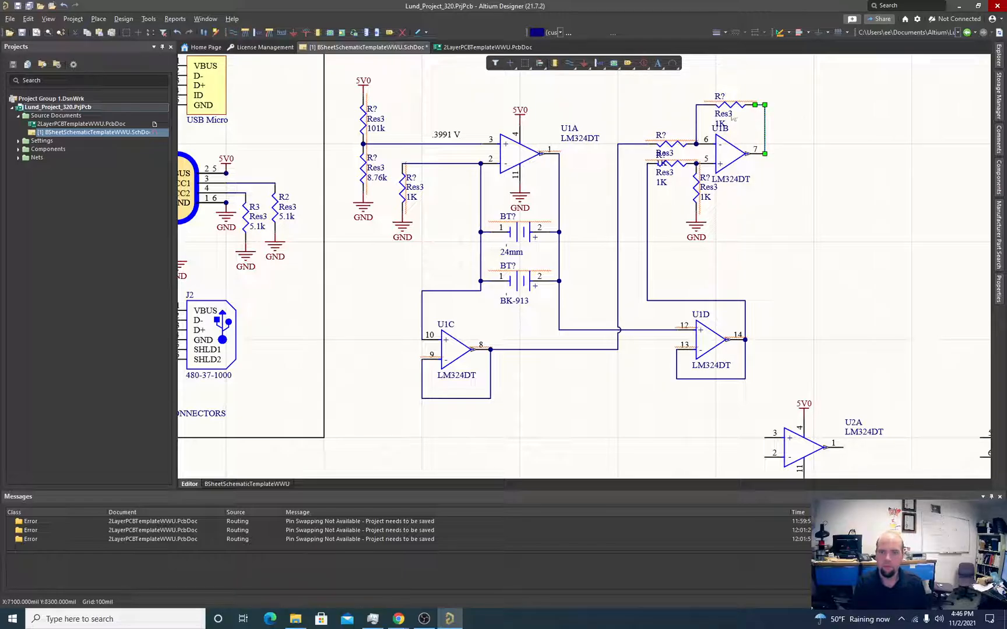
Step: Move U1B's feedback resistor up one 100 mil grid step with its wires attached, and set its value to 10k
double_click(733, 108)
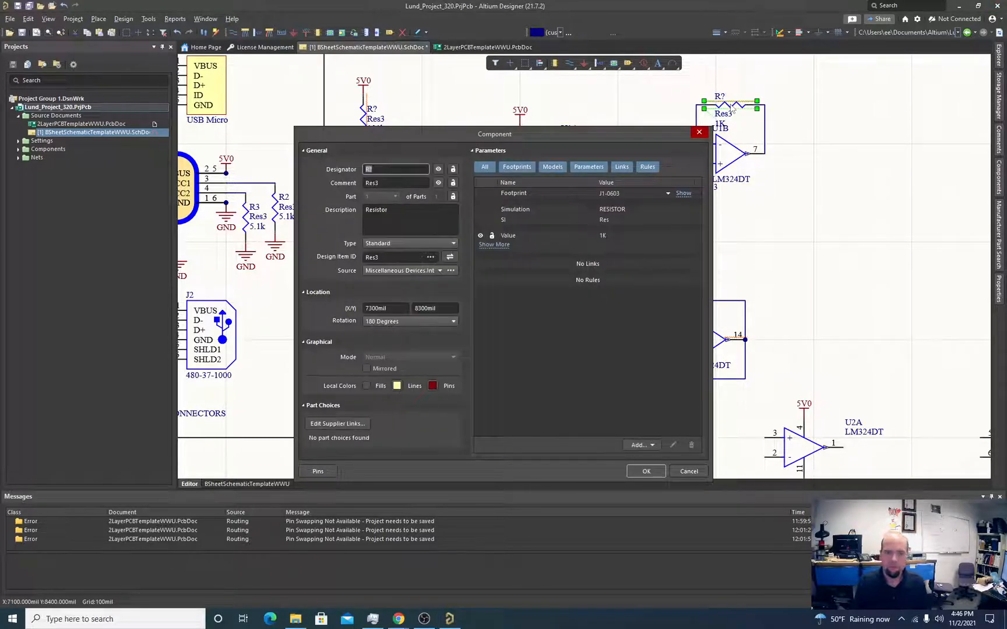
click(685, 470)
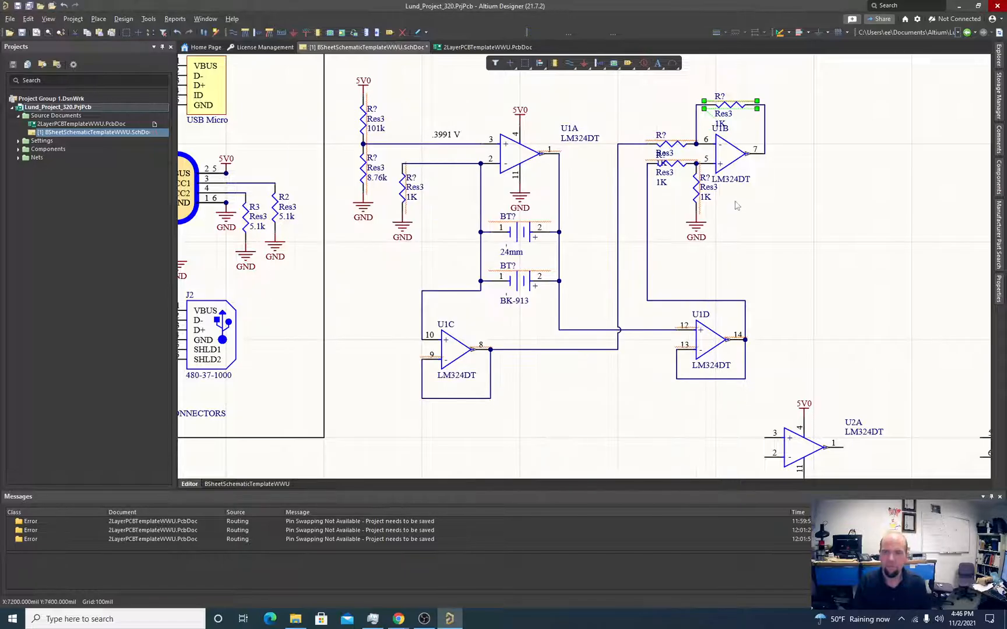
ctrl+scroll(732, 166, up, 2)
scroll(716, 120, up, 1)
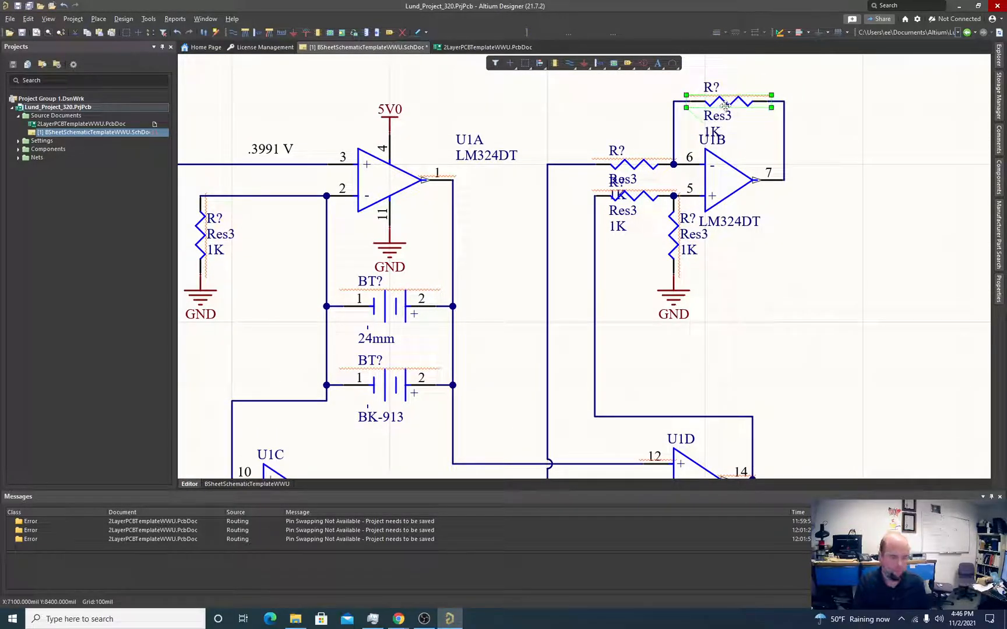
key(ctrl+Up)
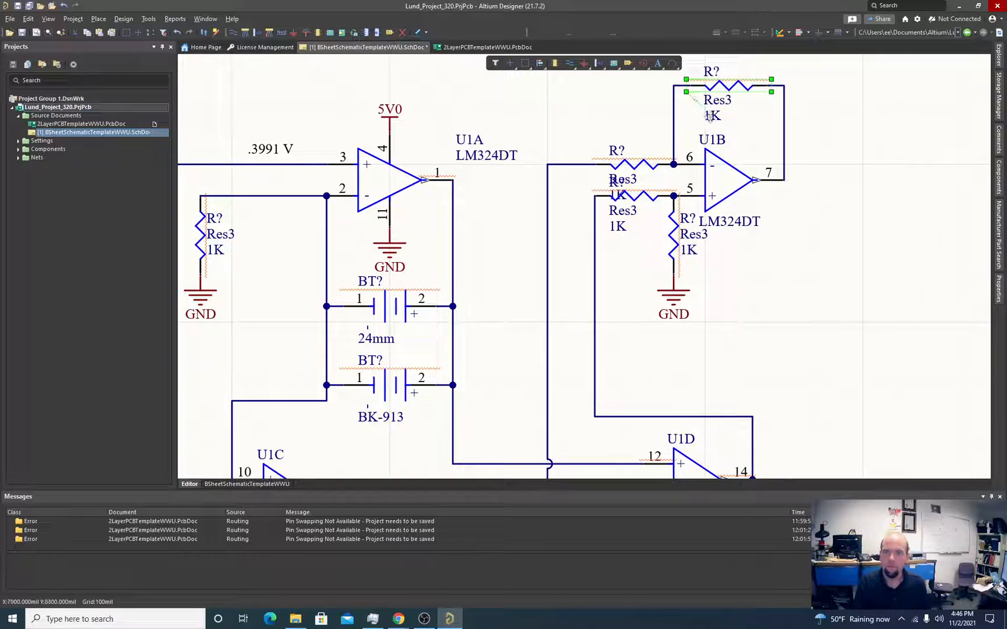
double_click(711, 116)
text(10)
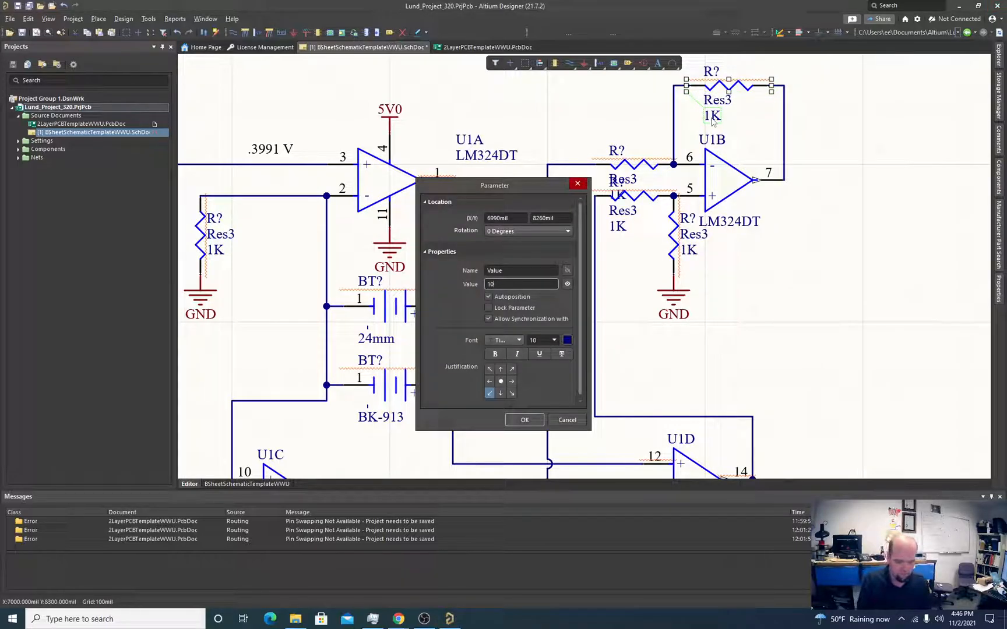
text(k)
key(Return)
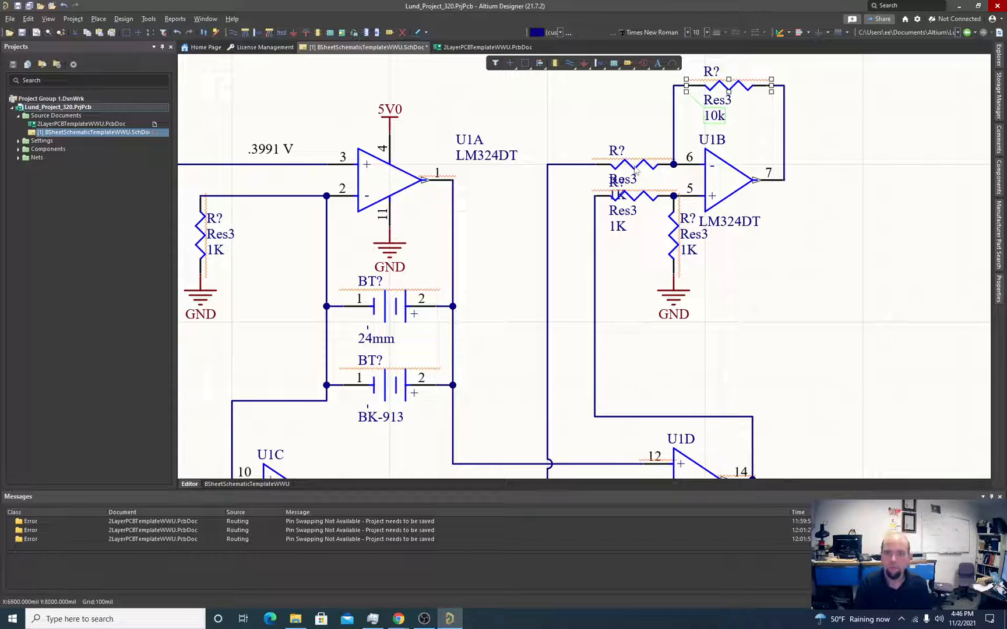
Step: Set the values of the two series input resistors at U1B's pins 6 and 5 to 10k
double_click(634, 168)
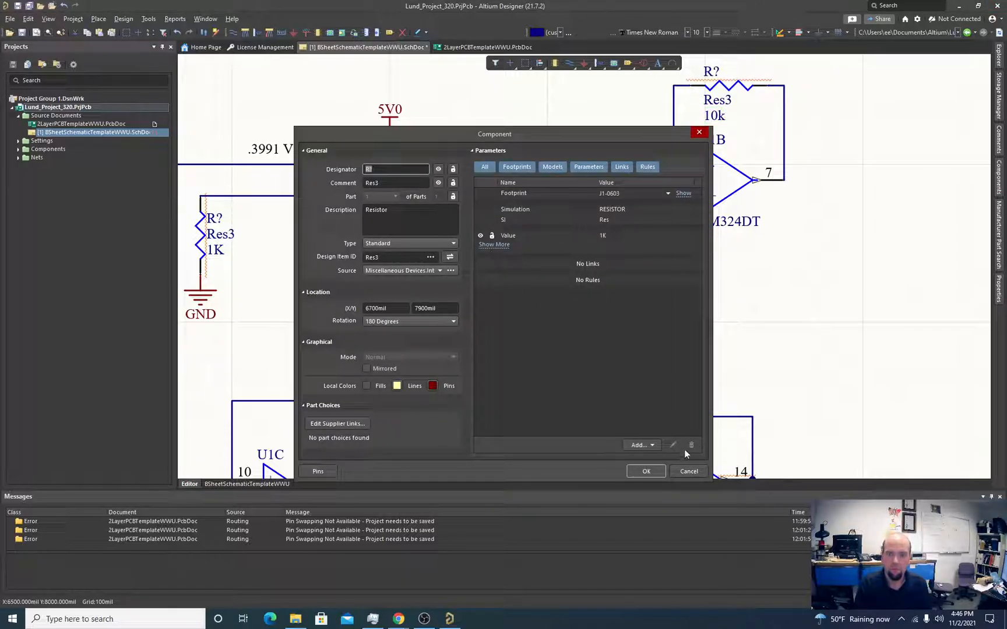
click(687, 473)
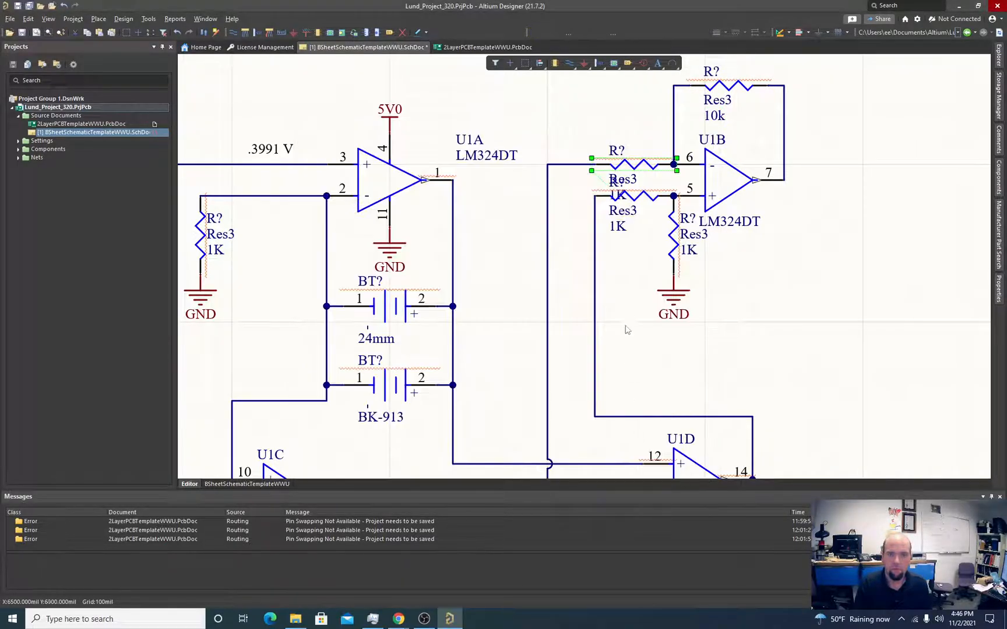
double_click(617, 197)
text(10k)
key(Return)
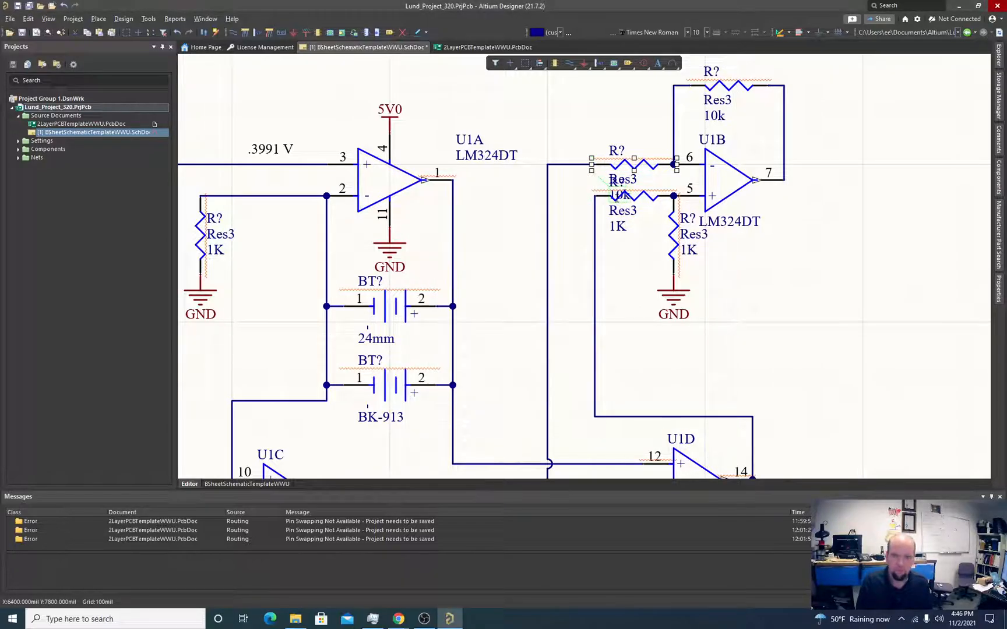
double_click(613, 230)
text(10k)
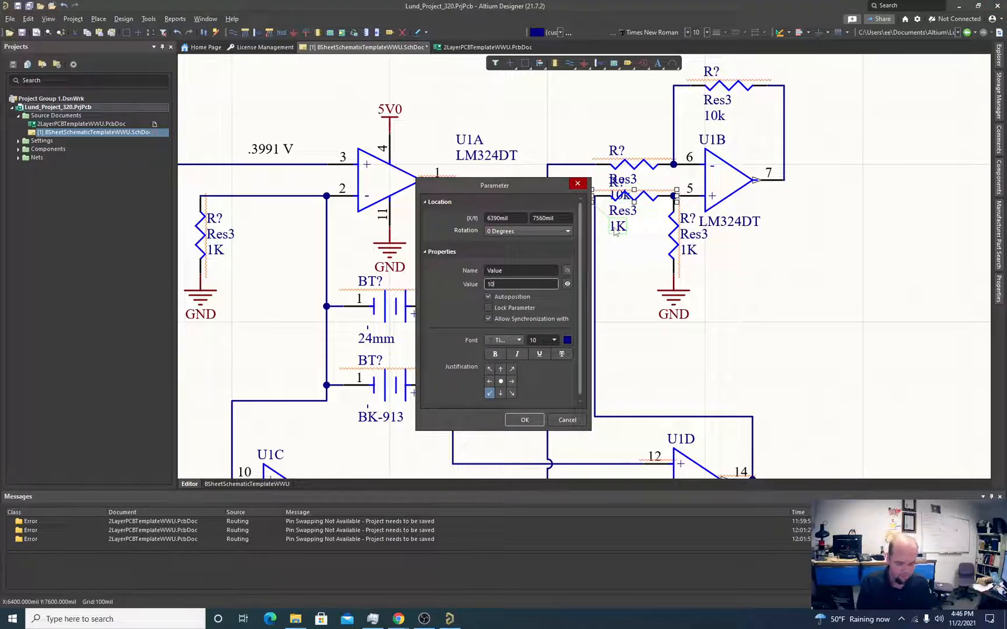
key(Return)
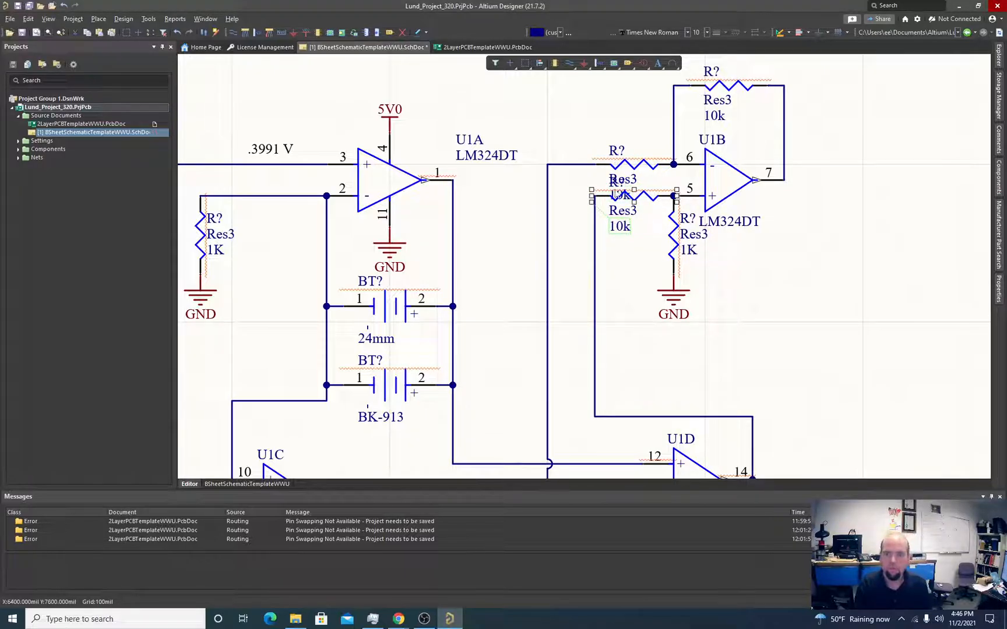
Step: Separate U1B's overlapping input resistor labels: place the pin 6 resistor's value beside its designator and the pin 5 resistor's designator beside its Res3 comment
click(618, 198)
click(616, 184)
mouse_move(615, 185)
mouse_down()
mouse_move(603, 154)
mouse_move(646, 138)
mouse_move(639, 151)
mouse_up()
click(573, 125)
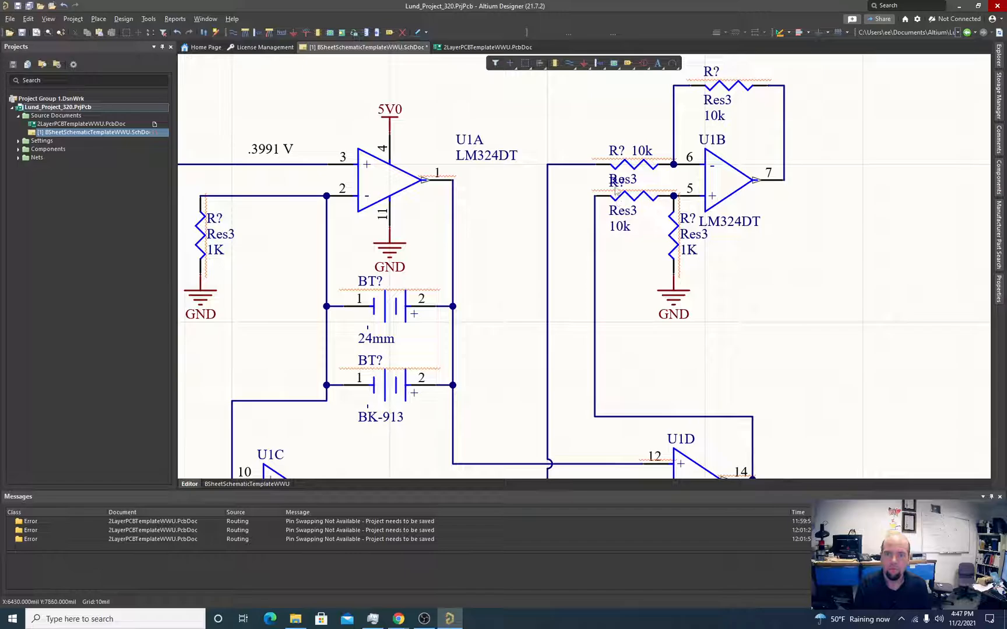
click(621, 210)
click(615, 182)
drag(614, 182, 648, 214)
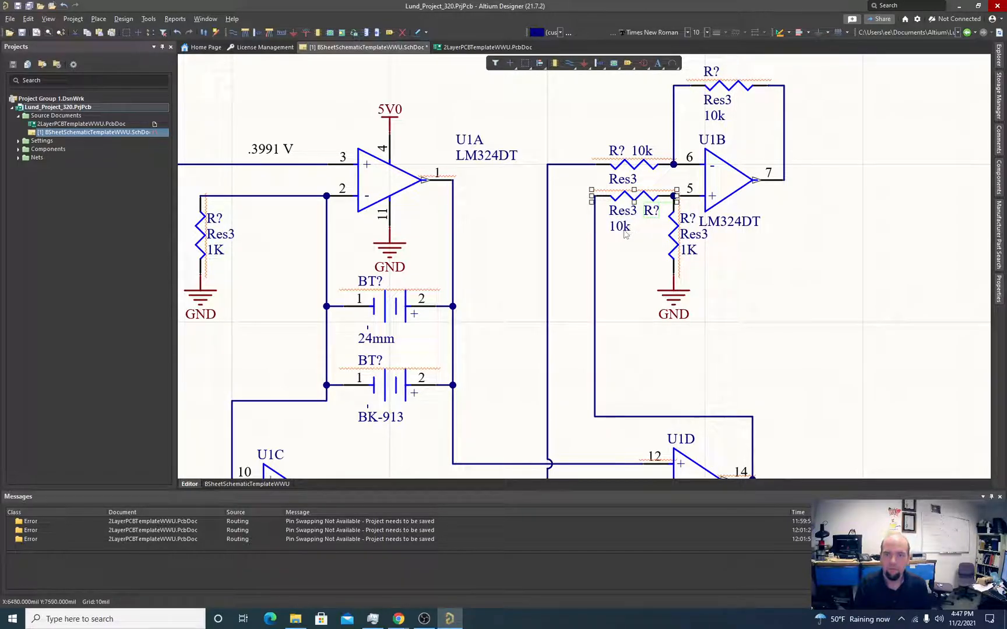
Step: Set the value of the grounded resistor at U1B's non-inverting input to 10k
double_click(689, 251)
text(10)
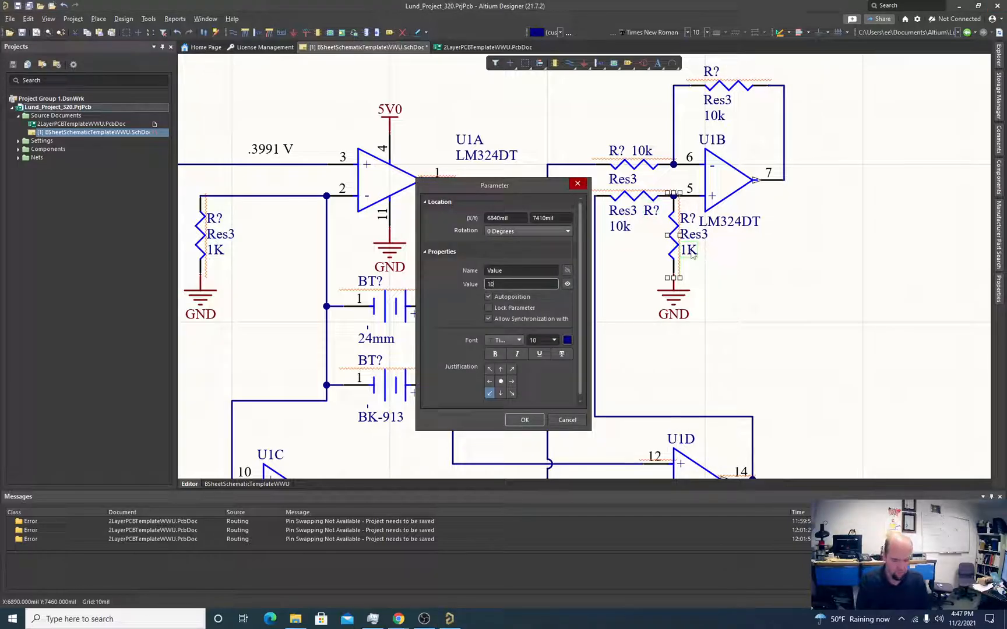
text(k)
key(Return)
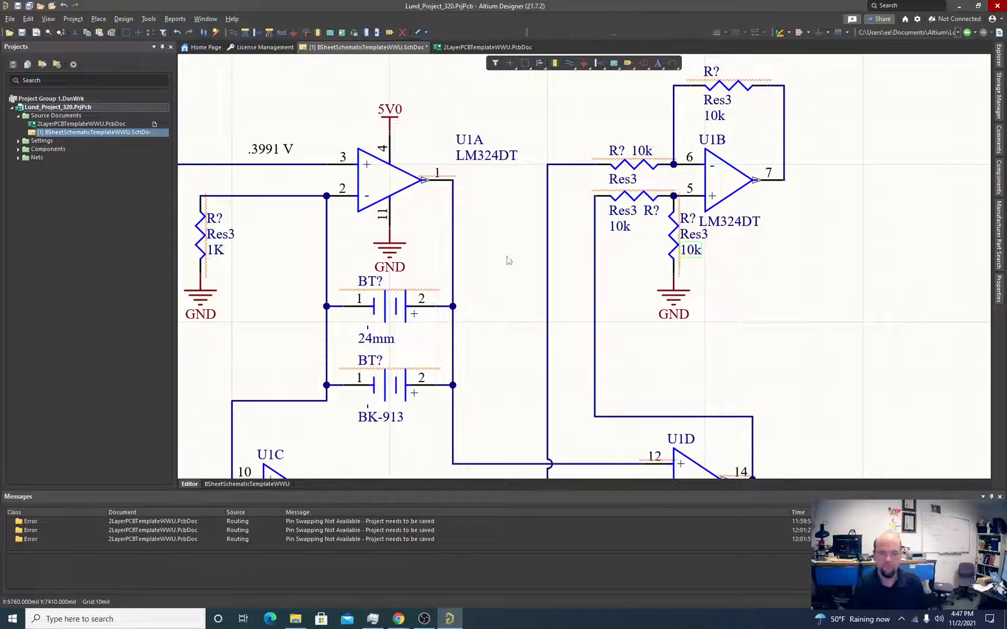
ctrl+scroll(511, 262, down, 2)
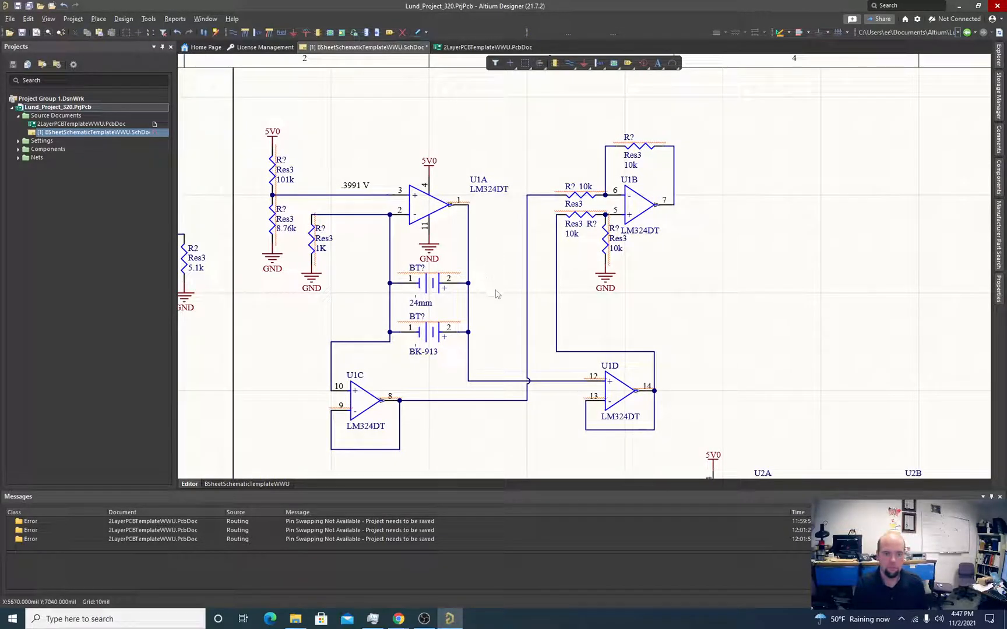
scroll(436, 335, up, 3)
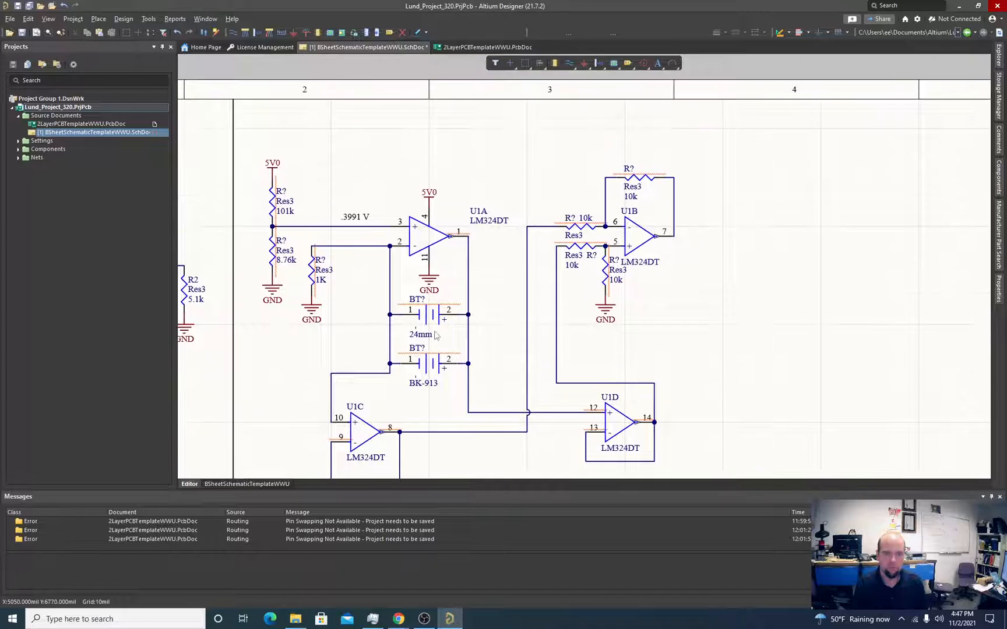
ctrl+scroll(299, 293, up, 2)
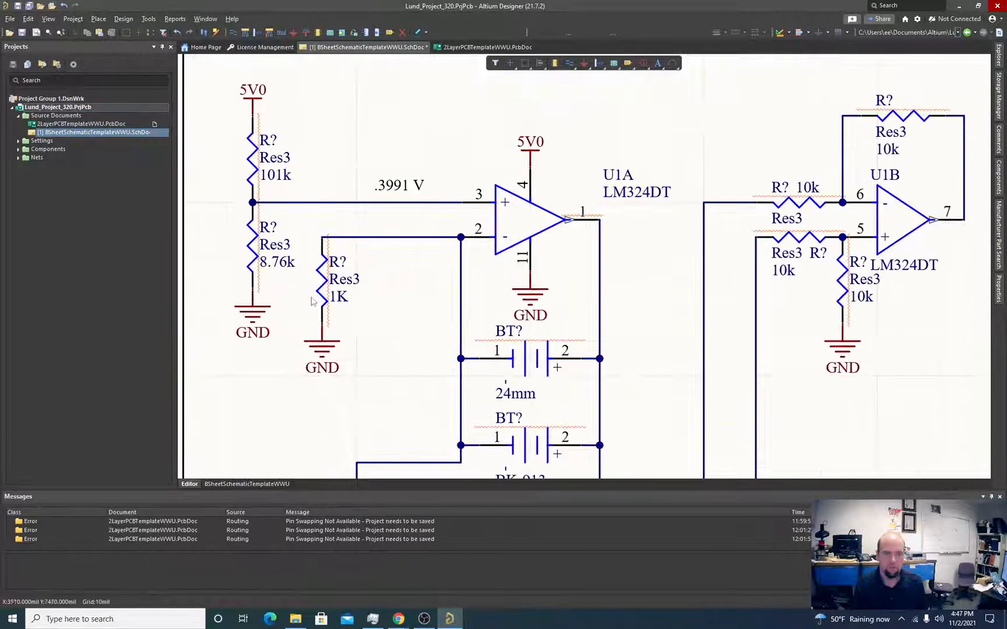
ctrl+scroll(373, 309, down, 2)
scroll(382, 319, down, 3)
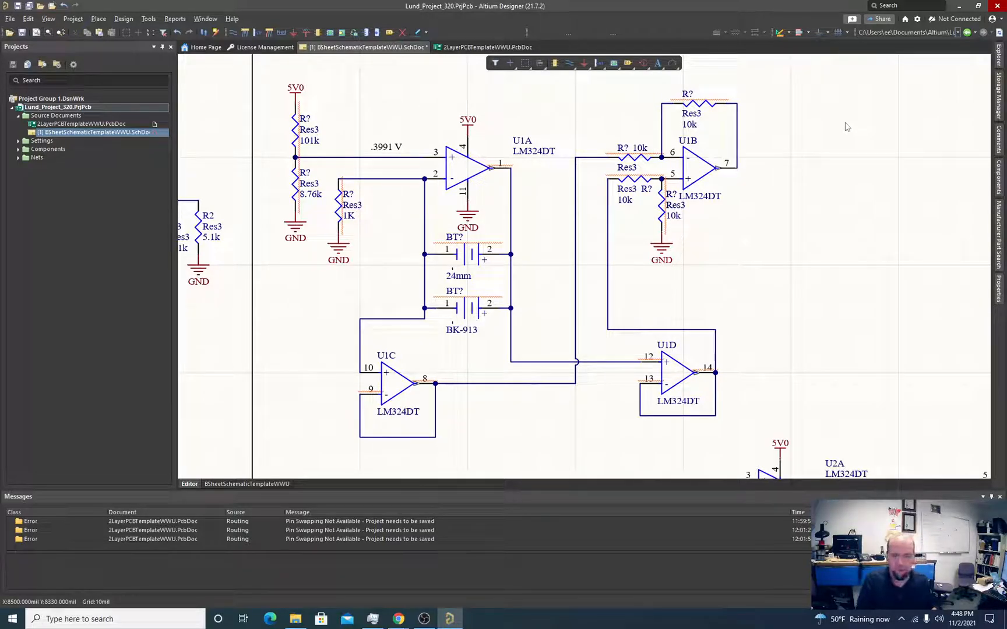
click(434, 620)
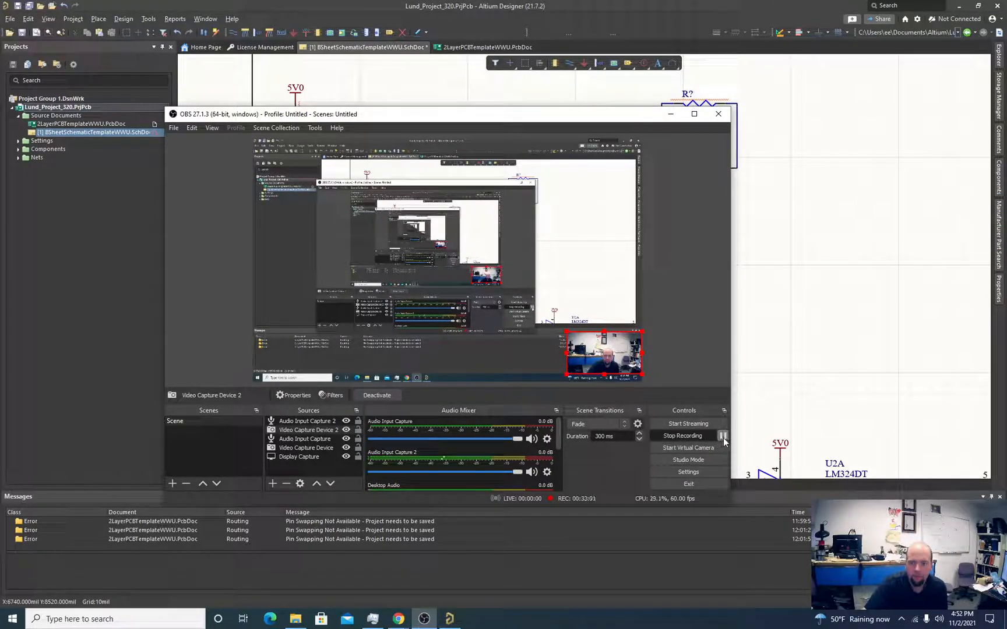
click(657, 5)
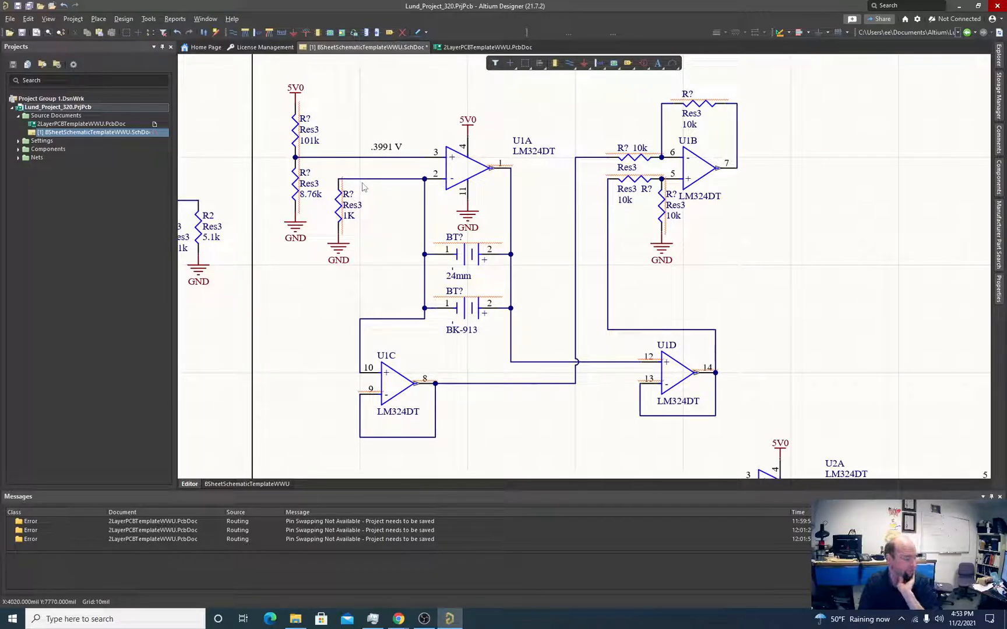
mouse_move(363, 185)
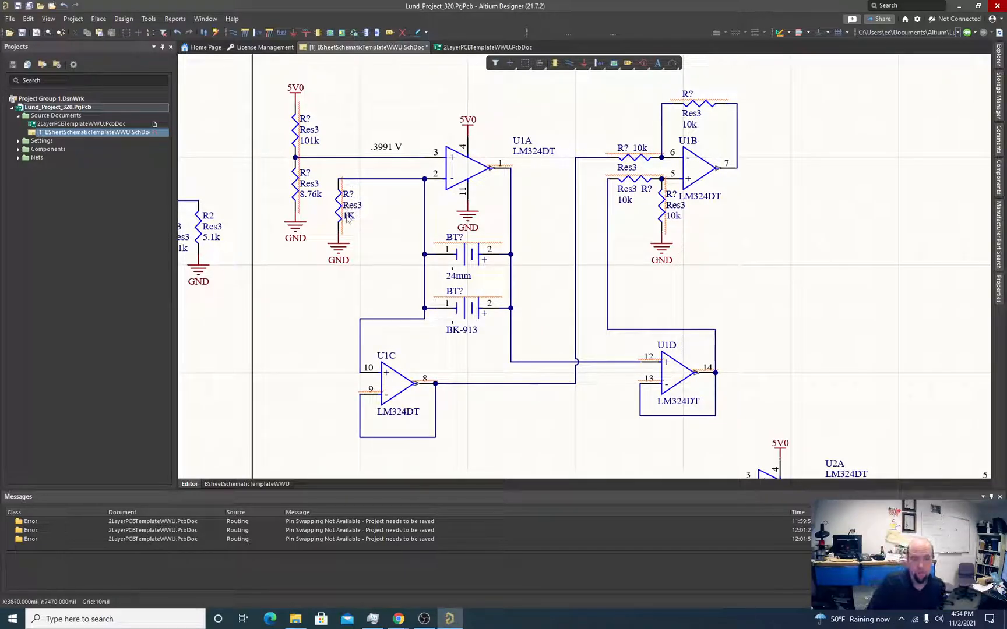
Step: Detach the ground symbol from the 1K resistor at U1A's inverting input and set that resistor's value to 200
click(340, 250)
drag(340, 249, 337, 316)
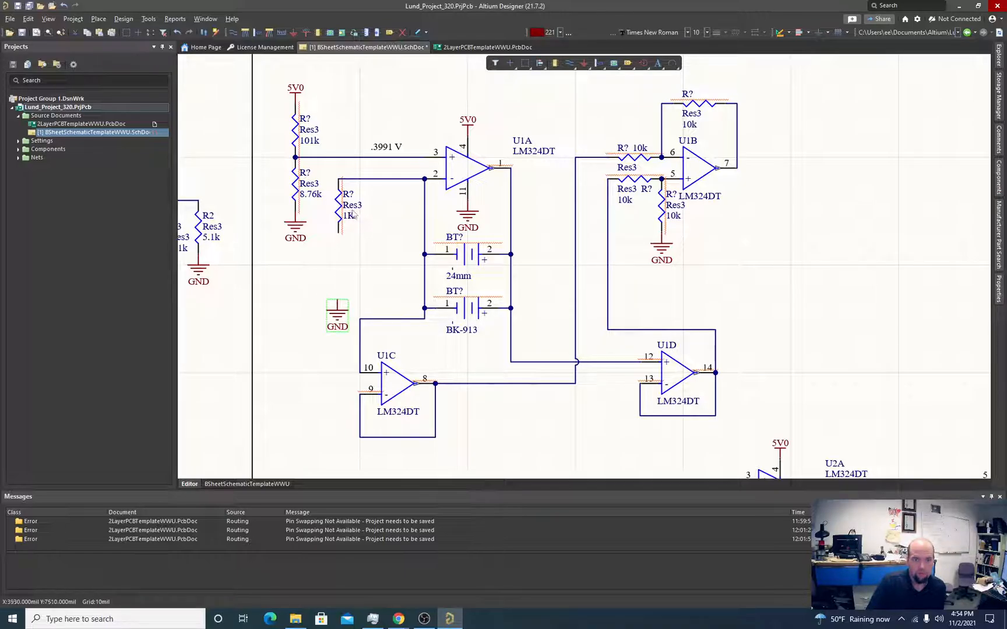
double_click(352, 213)
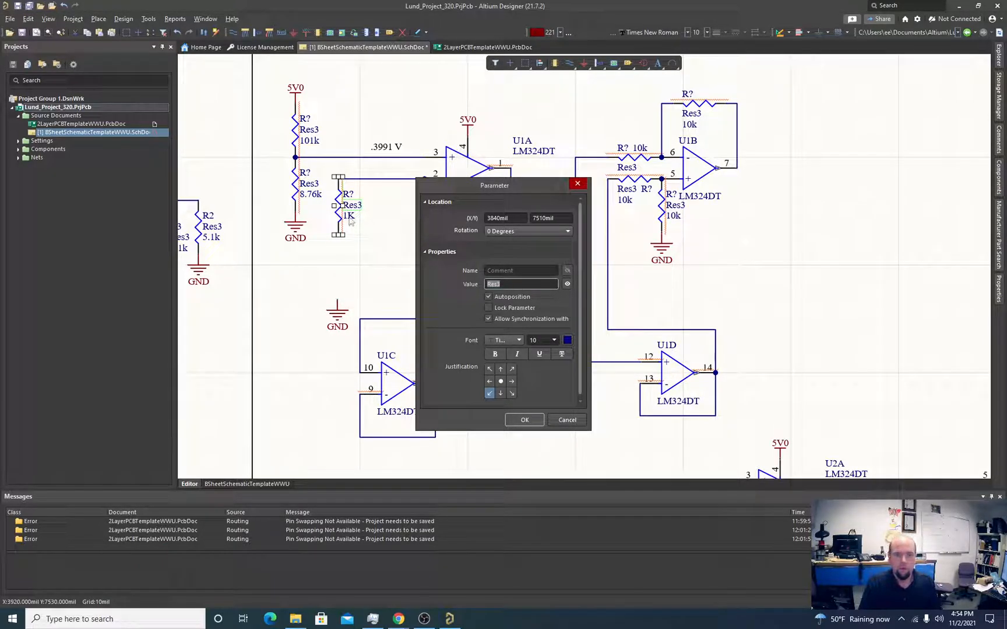
click(559, 421)
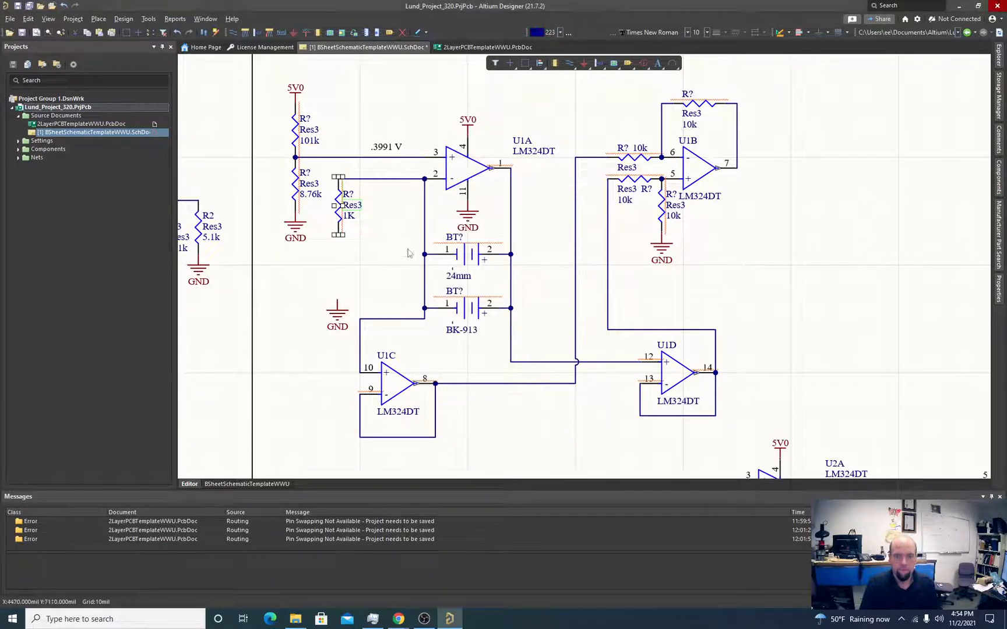
double_click(351, 217)
text(200)
key(Return)
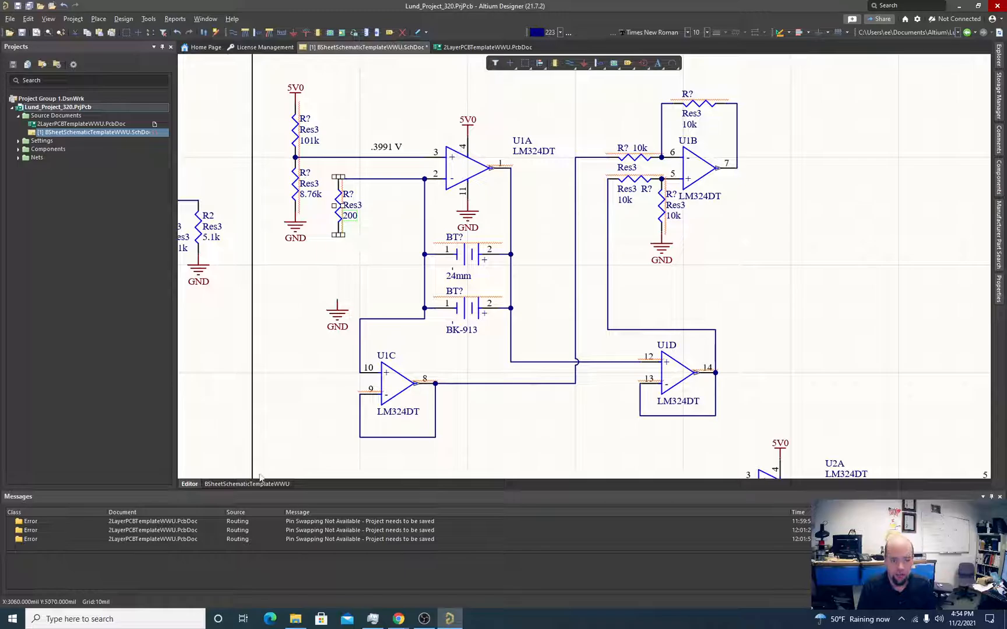
Step: Switch to the browser to check the value 200 in the E192 standard resistor table, and return to Altium Designer
mouse_move(398, 619)
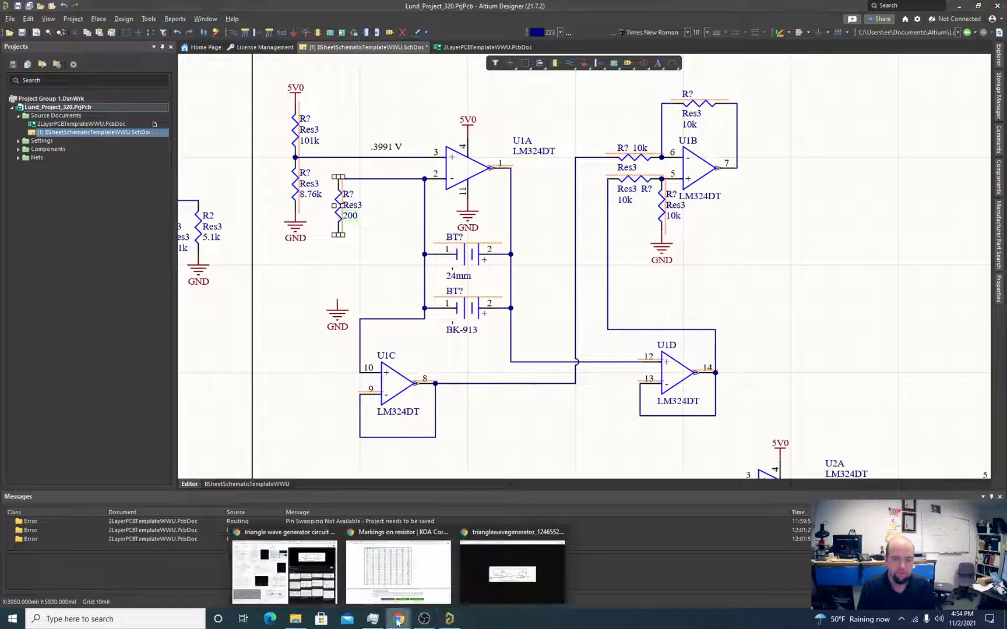
click(398, 571)
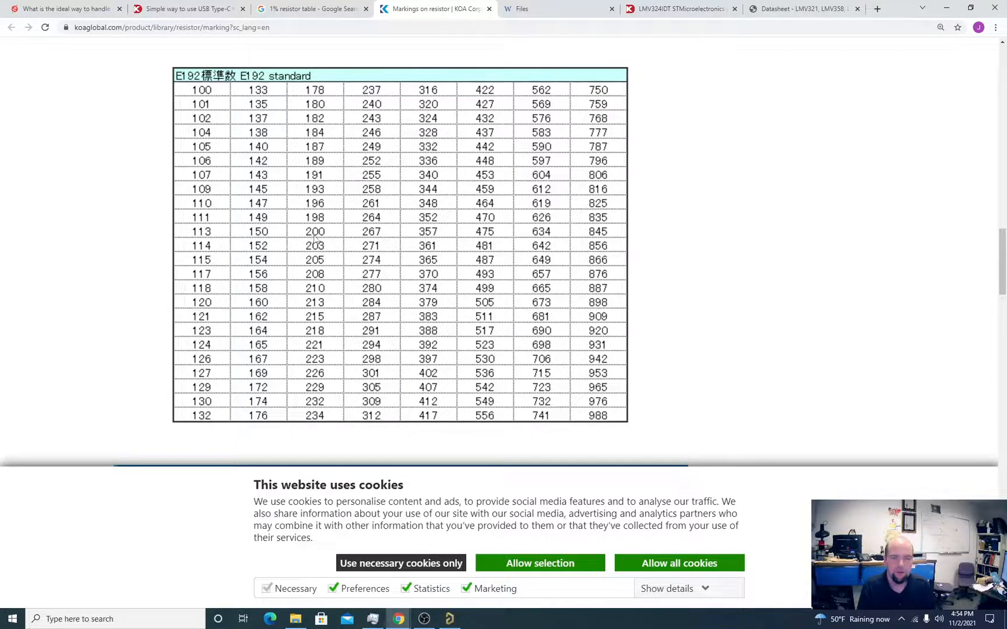
key(alt+Tab)
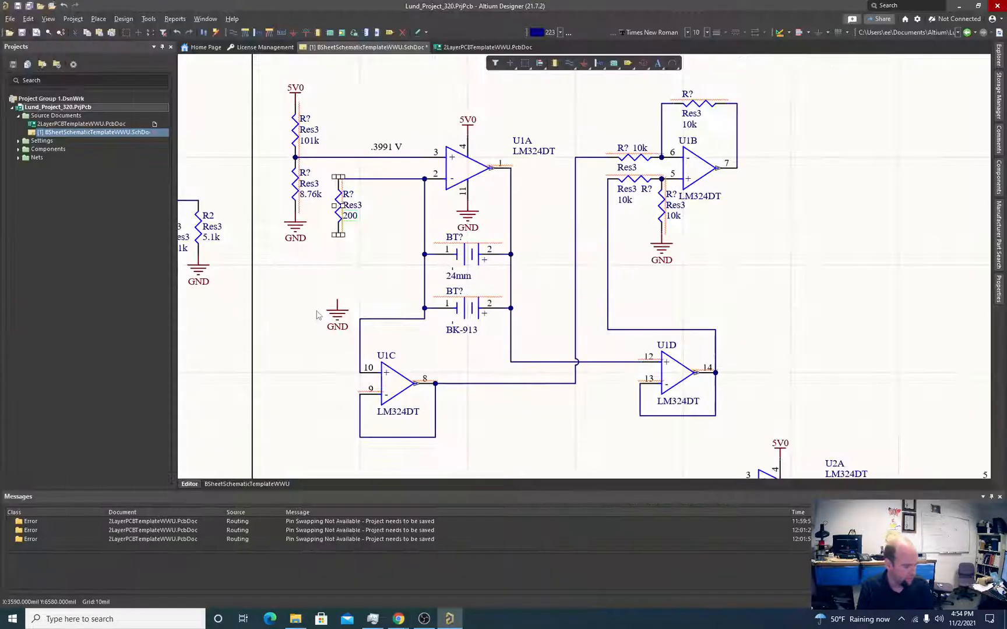
Step: Reposition the detached ground symbol below the 200 resistor, leaving a gap between them for another component
drag(337, 304, 339, 272)
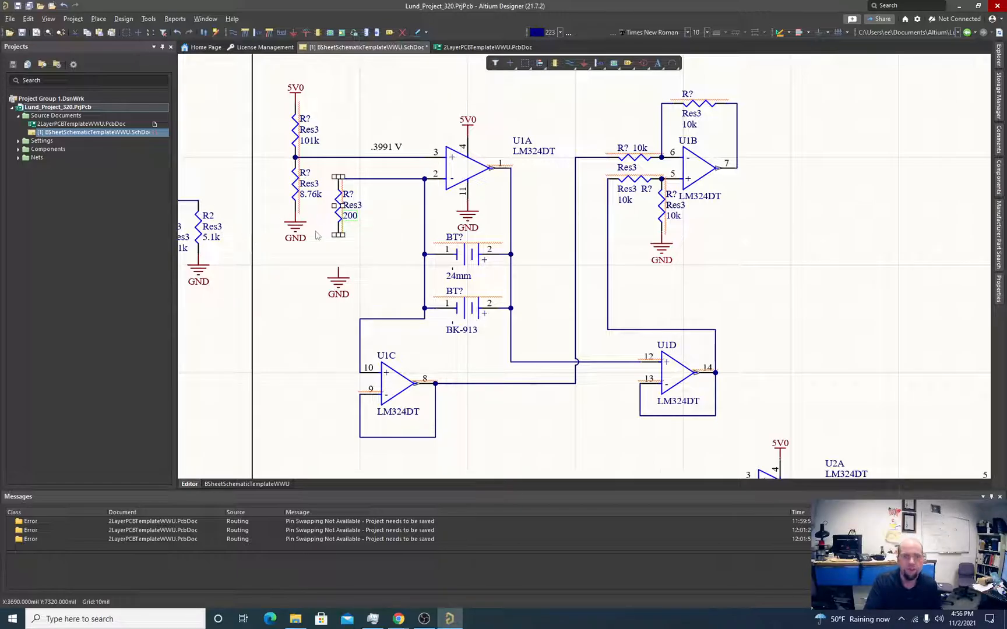
drag(330, 282, 330, 298)
click(306, 337)
Step: Review the E192 resistor table page in the browser again before going back to the schematic
mouse_move(398, 618)
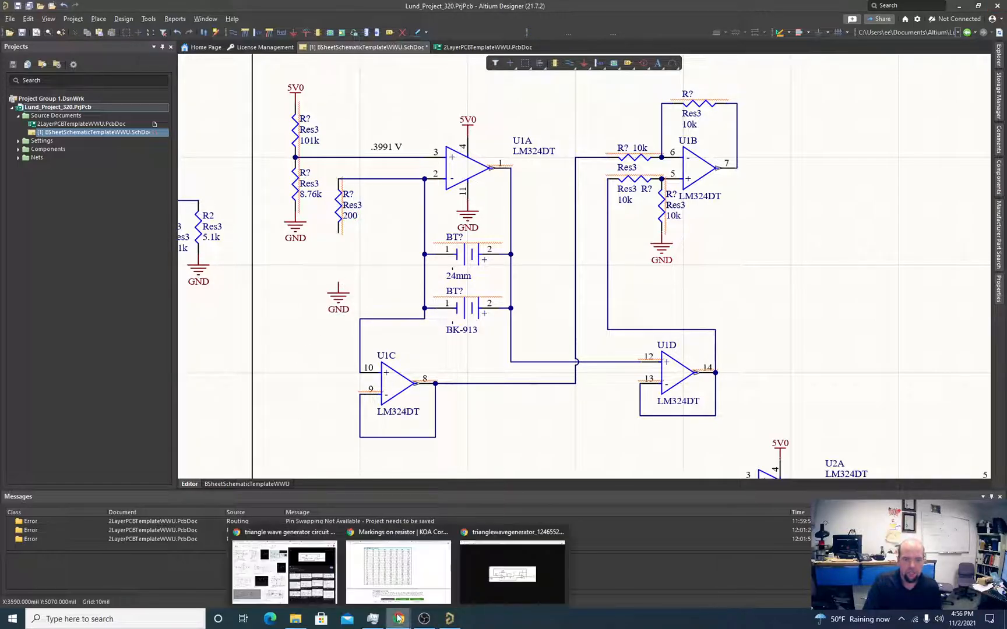
click(391, 583)
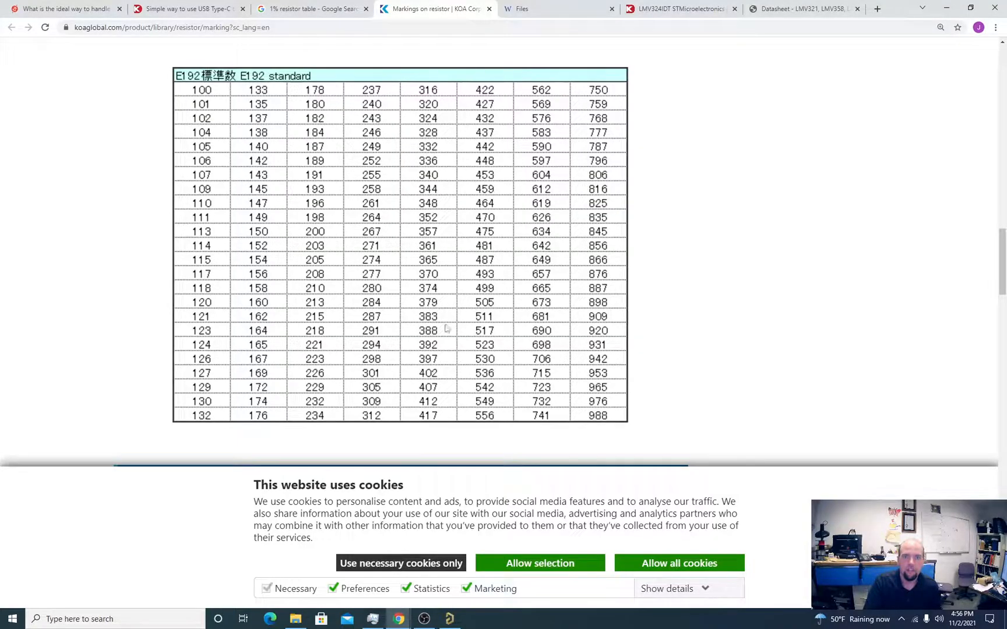
click(581, 13)
scroll(507, 337, down, 3)
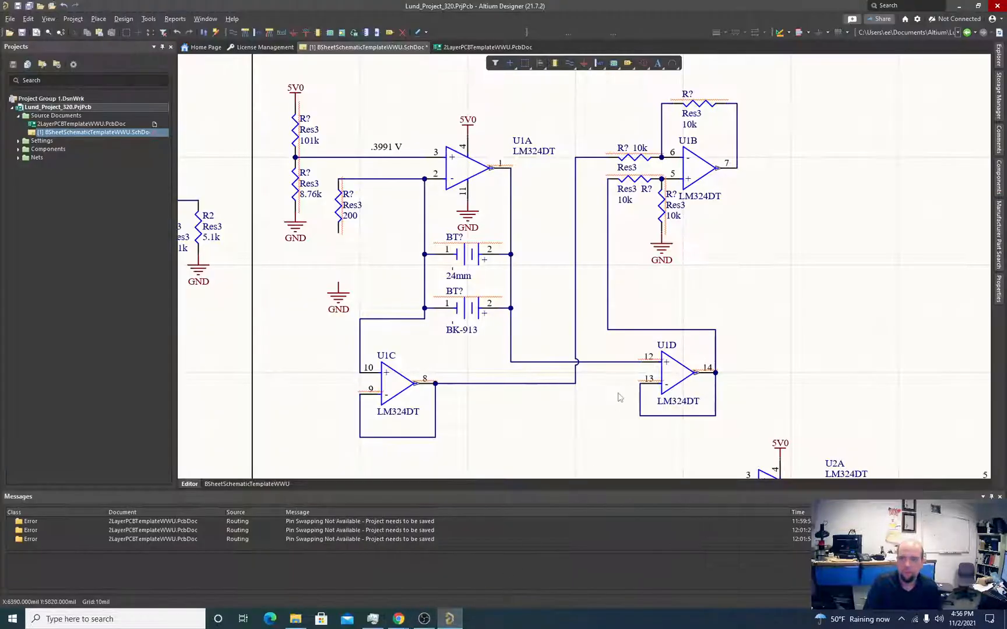
Step: Search the manufacturer parts for BSS138 and place the ON Semiconductor MOSFET beside the detached ground symbol
click(1001, 237)
click(913, 95)
text(BSS138)
key(Return)
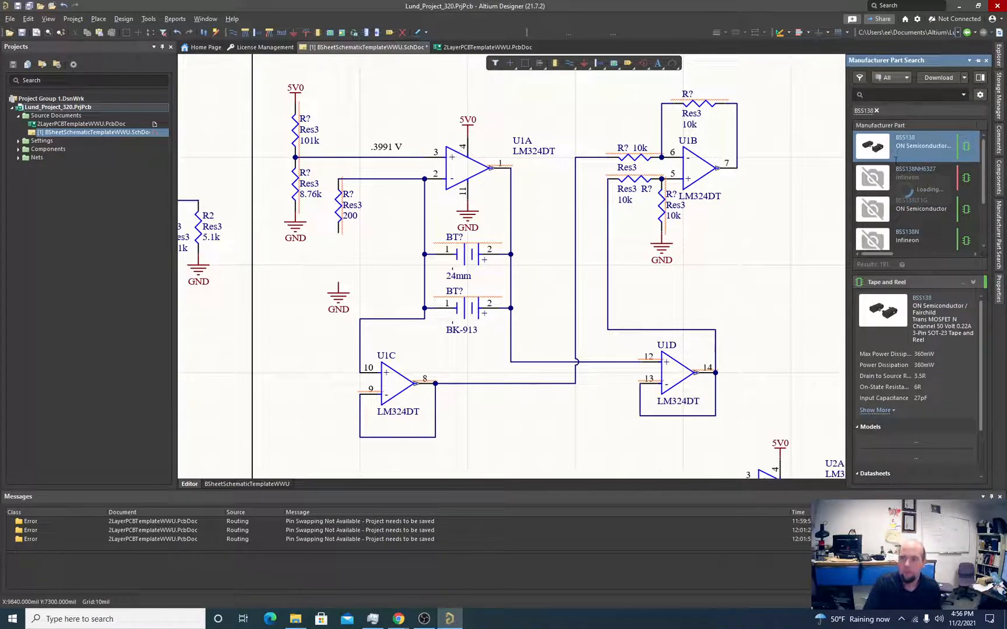
right_click(877, 148)
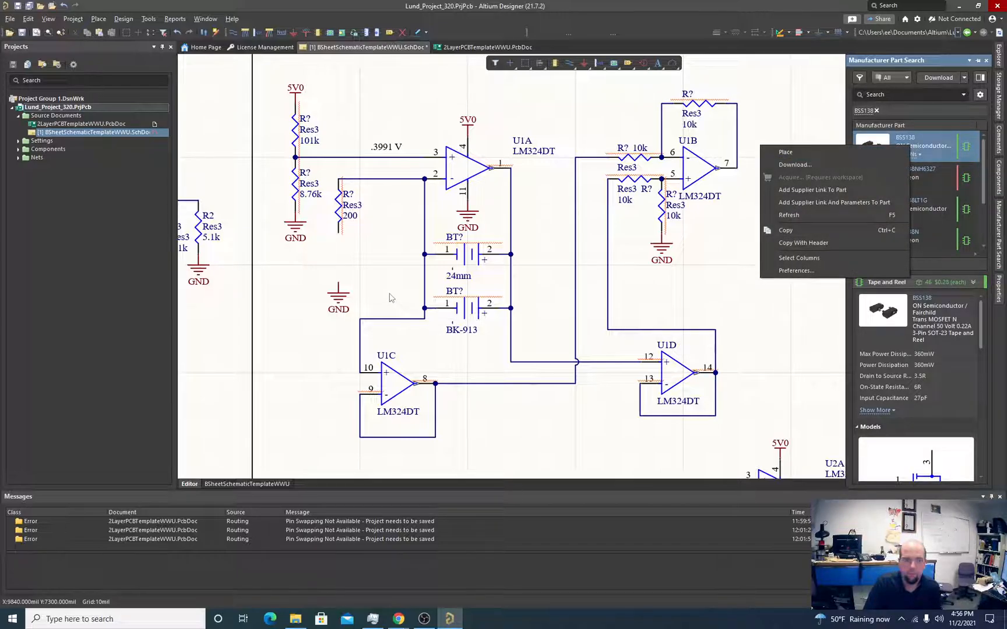
click(785, 152)
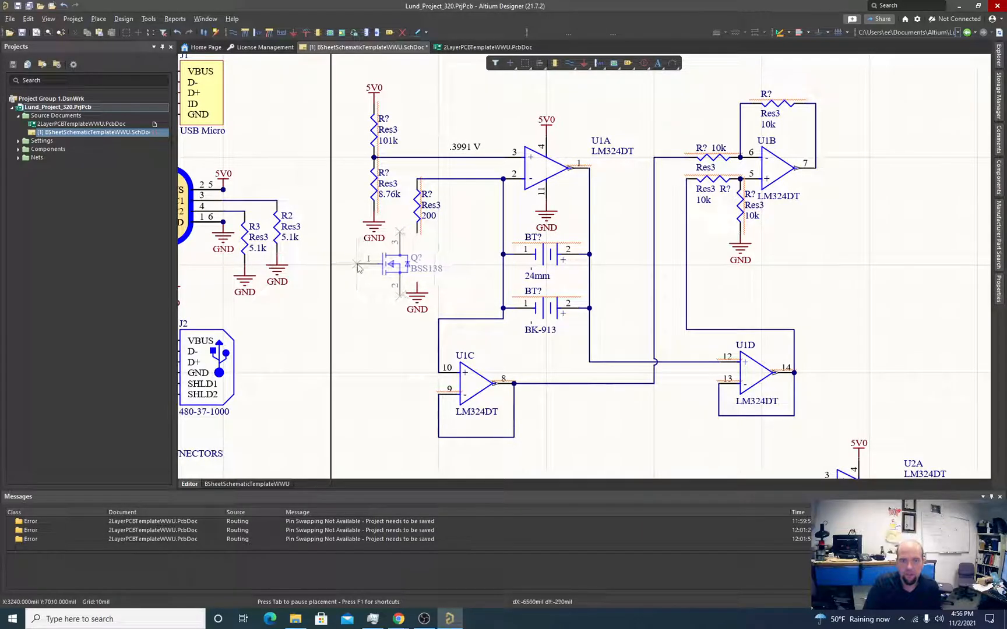
click(333, 322)
key(Escape)
click(369, 318)
click(378, 330)
Step: Shift the BSS138 slightly toward the ground symbol, clear of the section border line, and set the snap grid to 100 mil
ctrl+scroll(376, 324, up, 2)
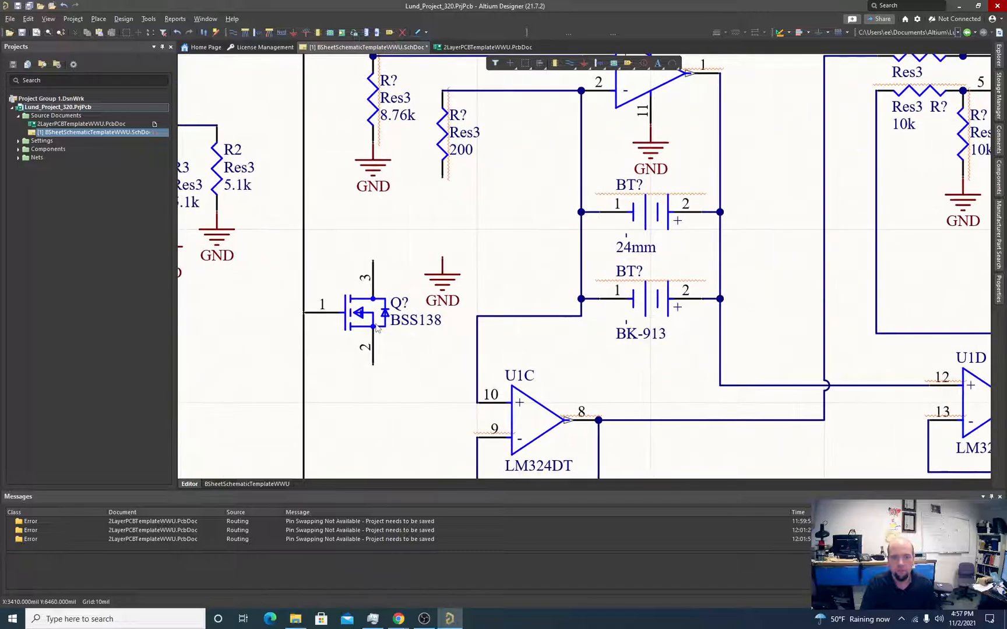
ctrl+scroll(393, 296, up, 1)
drag(372, 315, 396, 306)
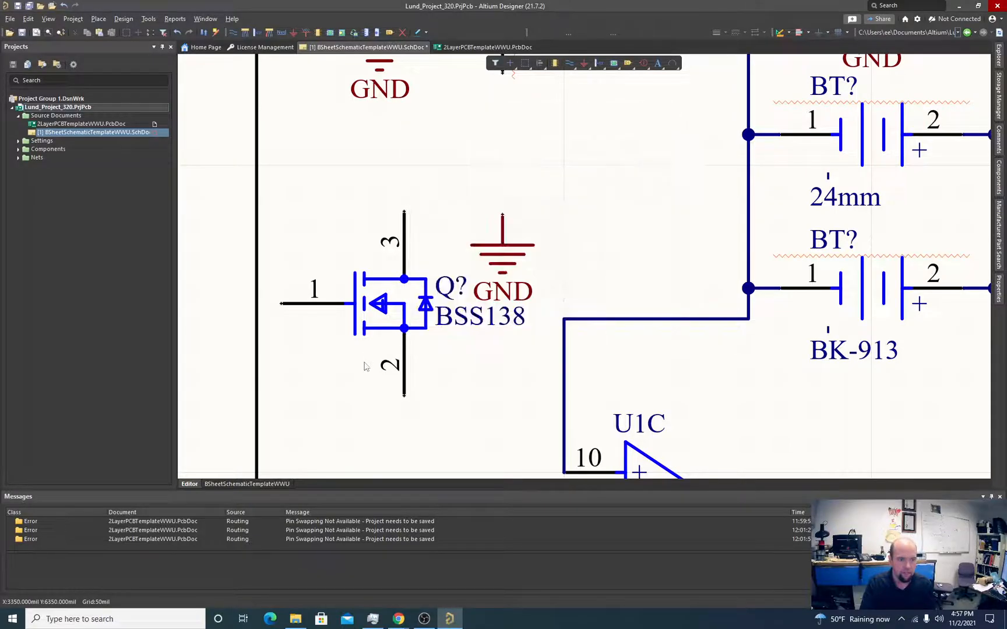
key(g)
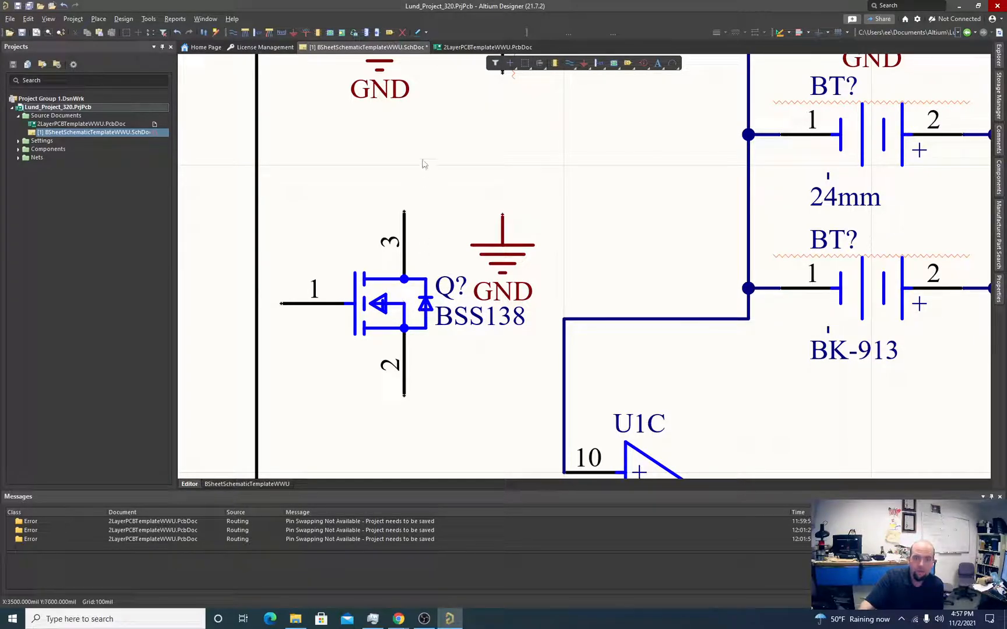
Step: Attach the BSS138's pin 3 to the lower end of the 200 resistor and the ground symbol to its pin 2
drag(415, 307, 568, 290)
key(space)
key(space)
scroll(451, 102, up, 4)
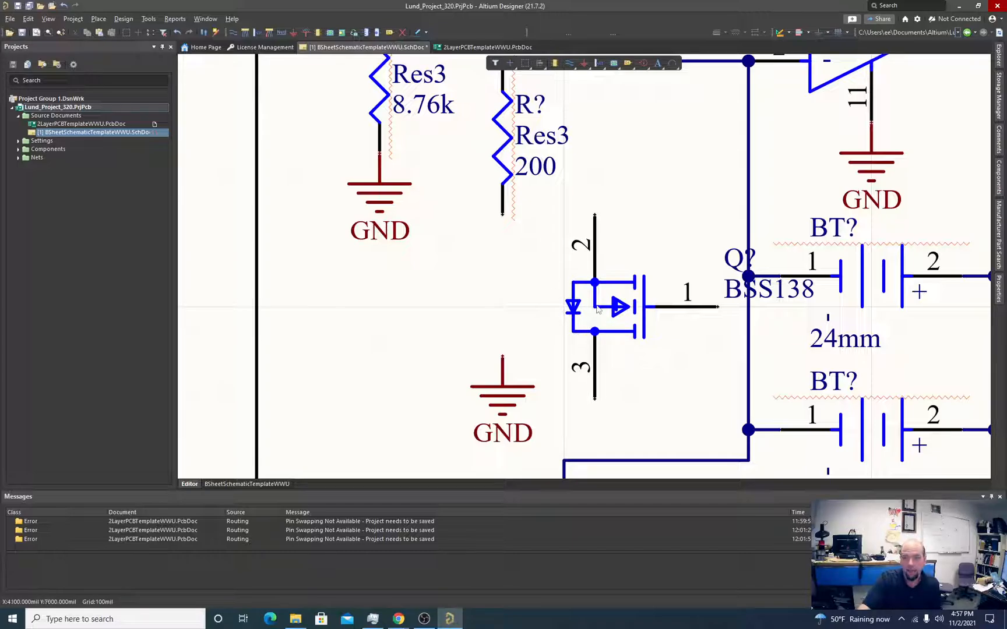
drag(593, 310, 625, 336)
key(space)
key(space)
drag(503, 358, 502, 408)
drag(507, 249, 384, 312)
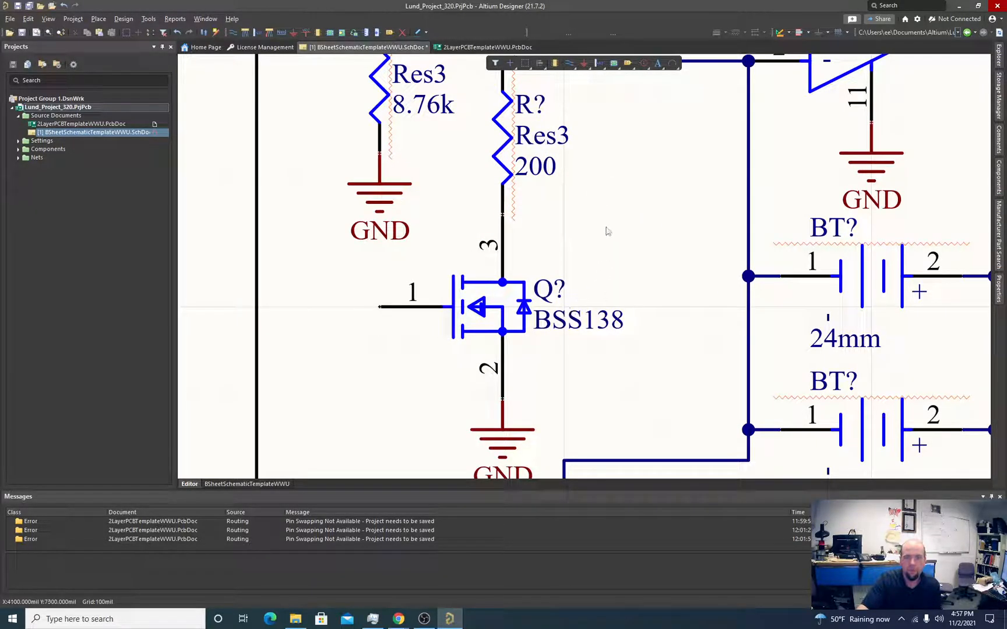
Step: Lower the horizontal wire segment that runs from the battery node to U1C's pin 10
ctrl+scroll(606, 232, down, 4)
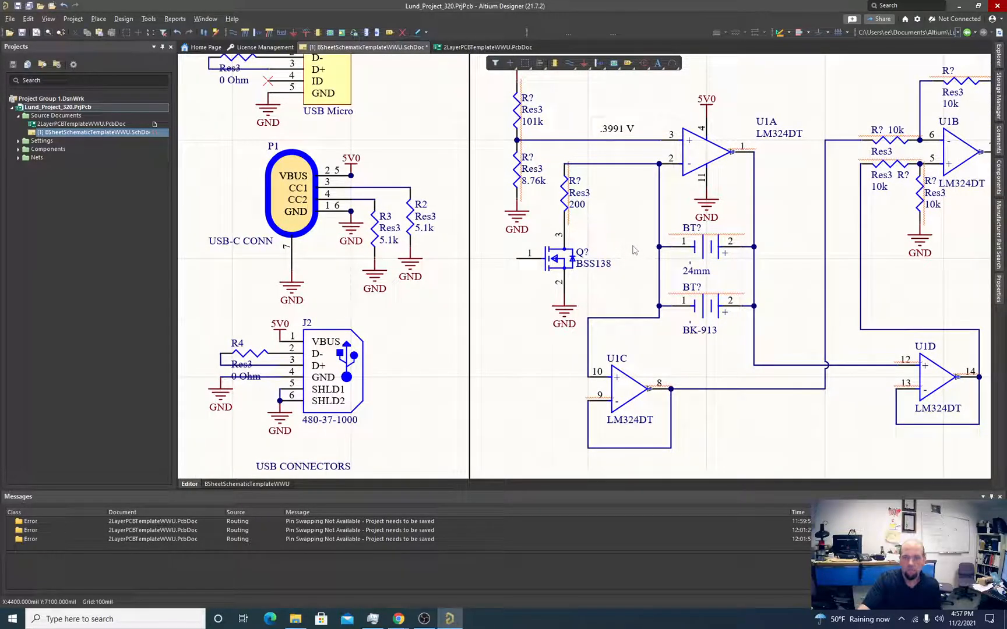
drag(613, 322, 620, 353)
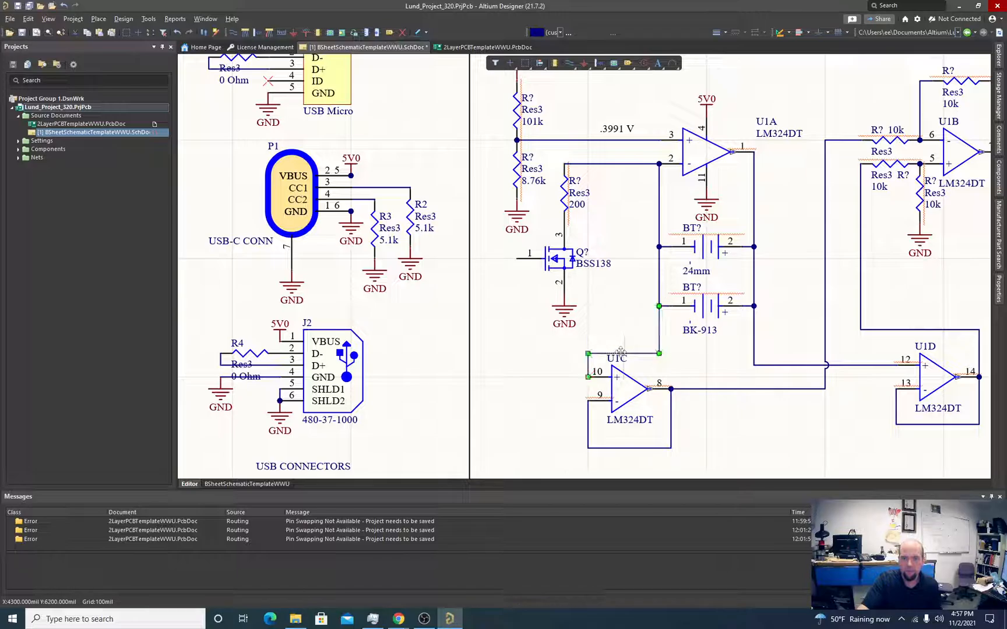
scroll(659, 354, down, 1)
Step: Move op-amp U1D down one grid step with its wires attached, so its pin 12 lines up with U1C's pin 10
ctrl+scroll(756, 373, down, 3)
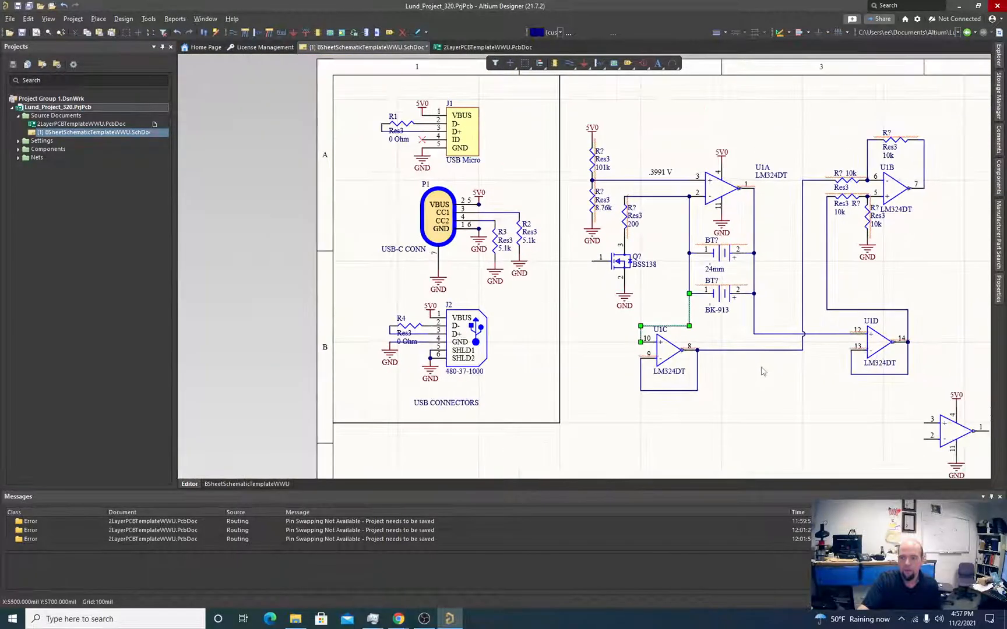
ctrl+scroll(756, 373, up, 3)
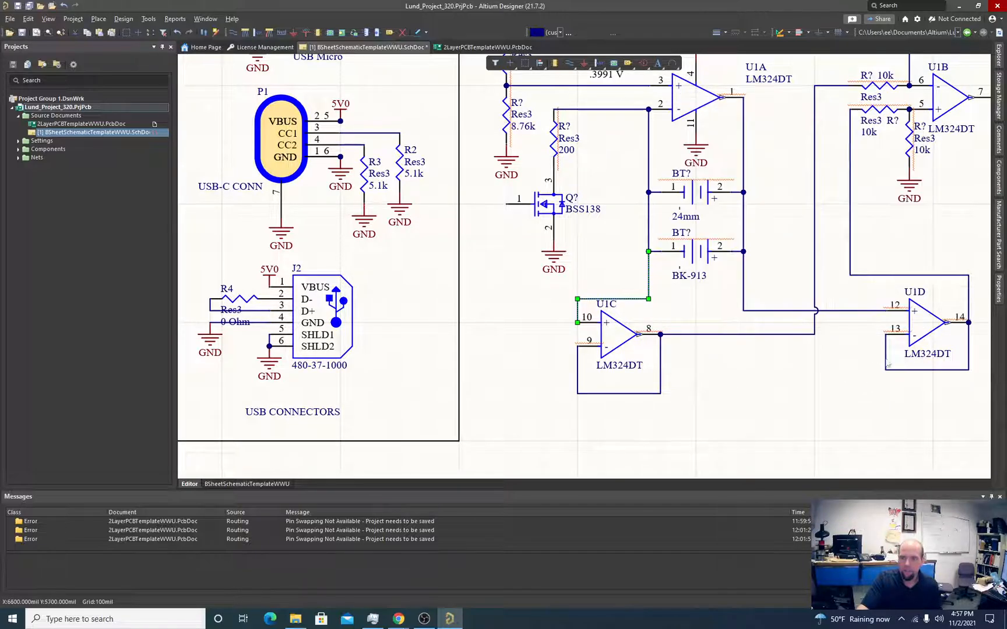
drag(922, 329, 888, 352)
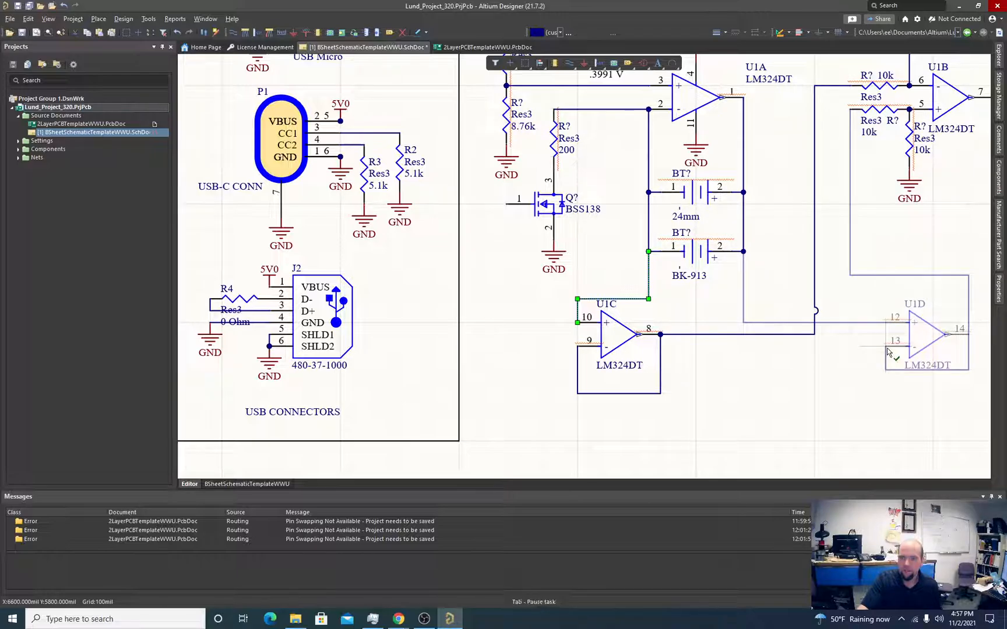
drag(887, 348, 886, 347)
scroll(656, 301, up, 1)
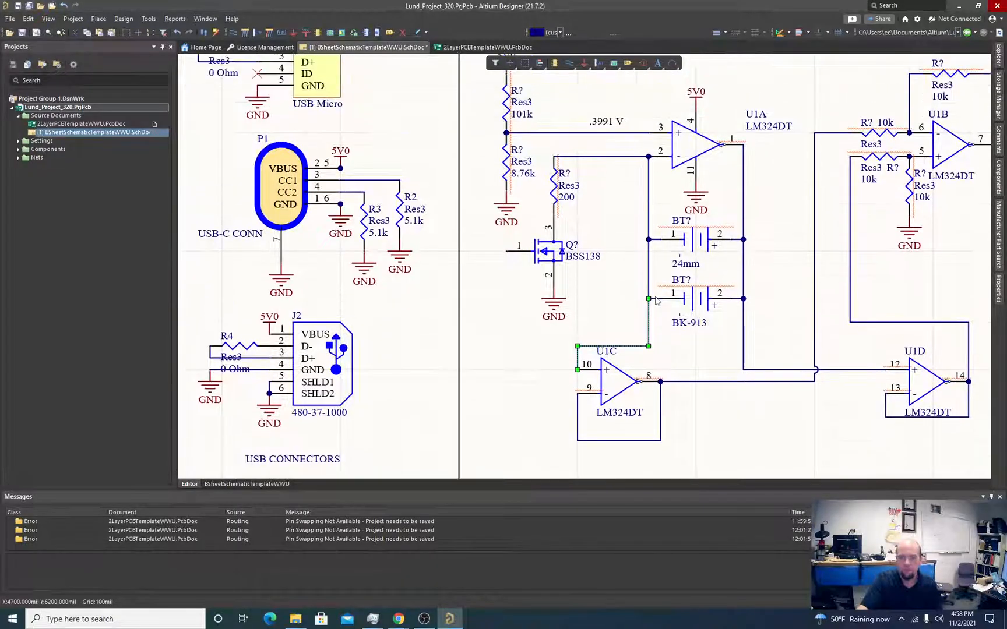
Step: Move op-amp U1C with its feedback loop so pin 10 sits directly below the batteries' pin 1 node on a straight wire
drag(613, 390, 650, 402)
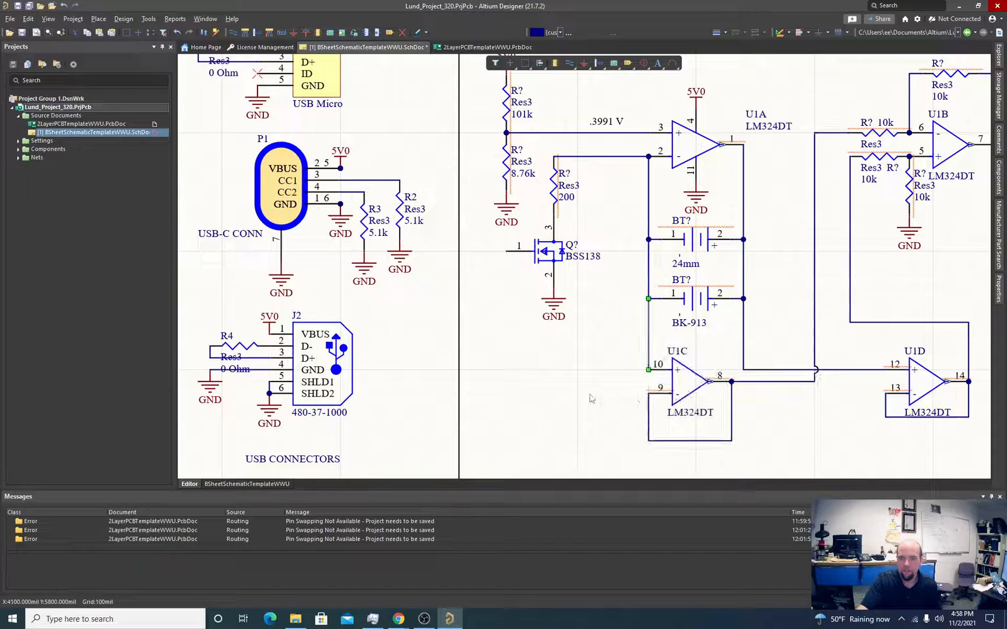
scroll(590, 385, down, 1)
scroll(589, 367, up, 2)
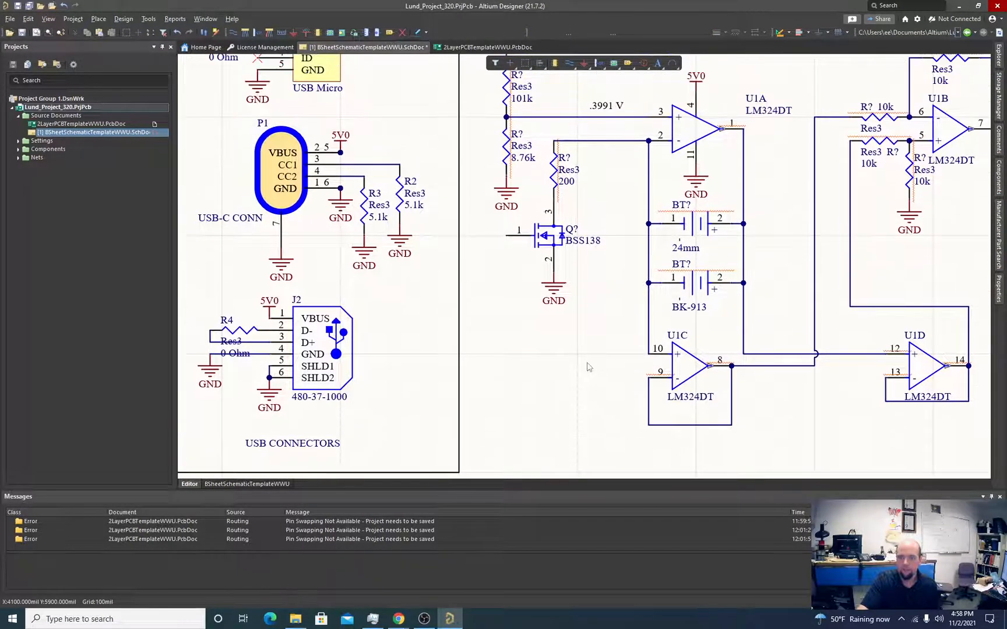
Step: Shift the 101k/8.76k voltage divider and the 200 resistor's branch with the BSS138 200 mil to the left
ctrl+scroll(555, 358, up, 1)
ctrl+scroll(555, 358, down, 1)
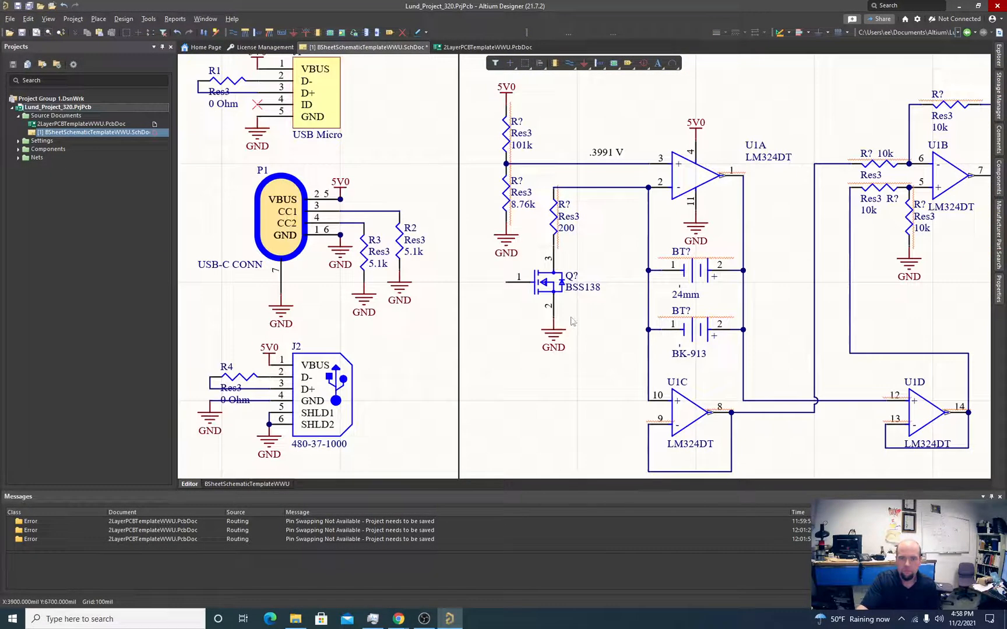
ctrl+scroll(486, 272, down, 1)
scroll(486, 272, up, 1)
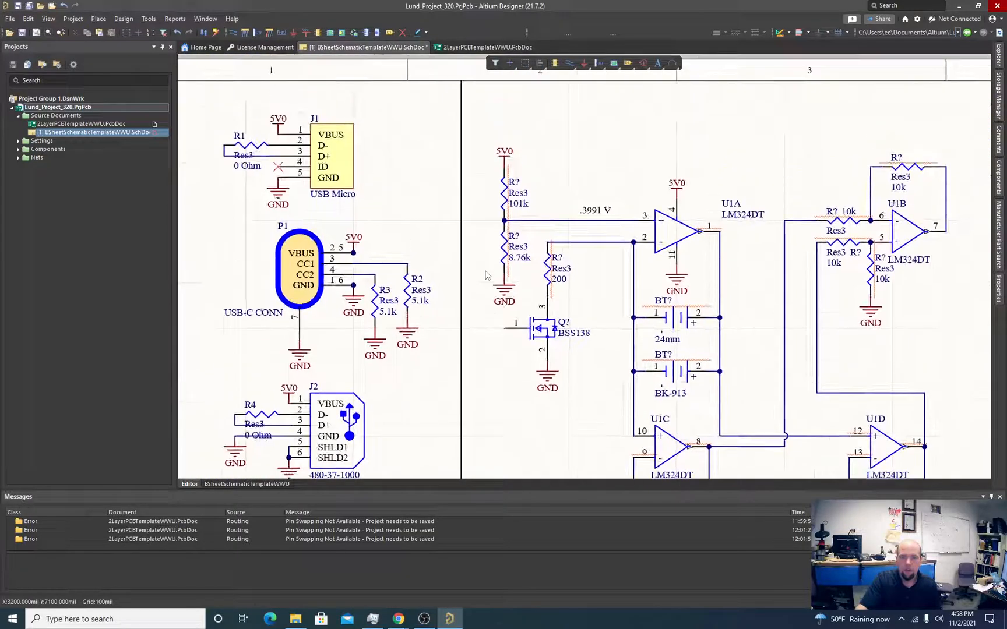
drag(474, 131, 523, 305)
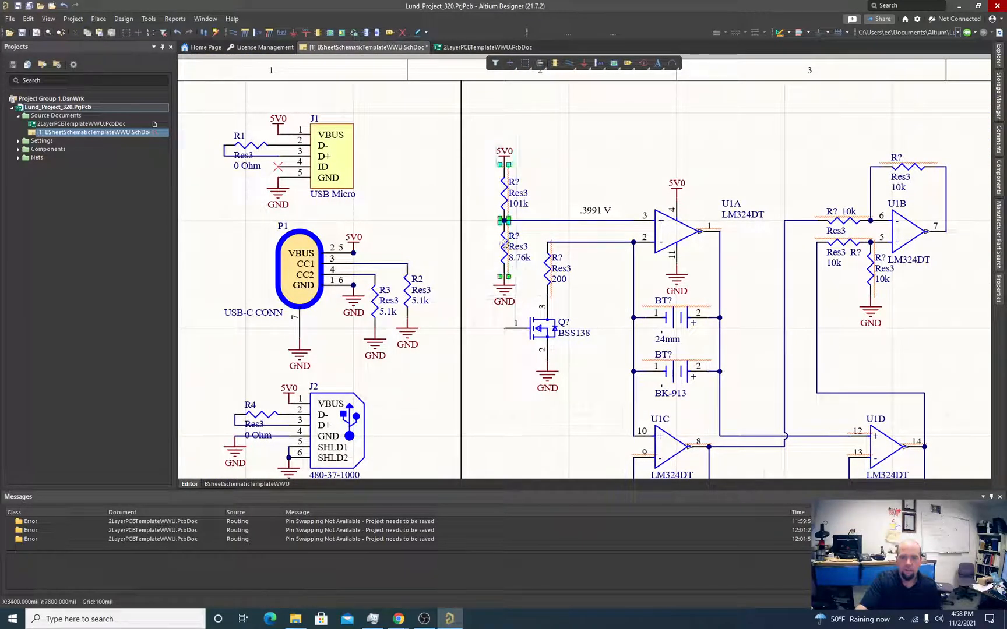
drag(501, 222, 485, 226)
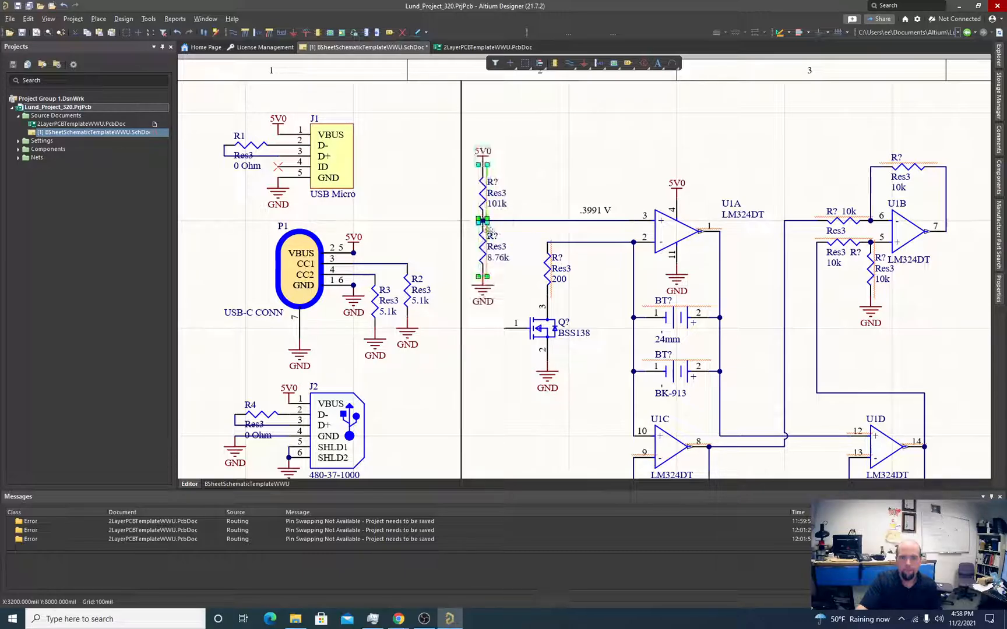
drag(548, 329, 521, 302)
Step: Pull the BSS138 out of the branch into the open area below and attach its ground symbol directly to the 200 resistor's lower end
ctrl+scroll(583, 298, down, 1)
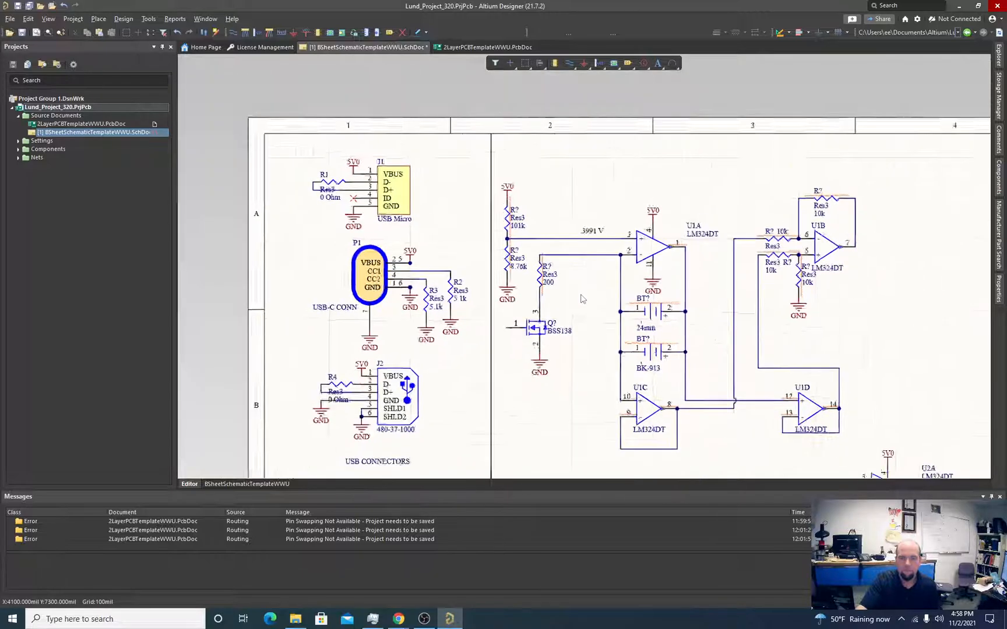
ctrl+scroll(582, 298, down, 1)
scroll(580, 294, down, 1)
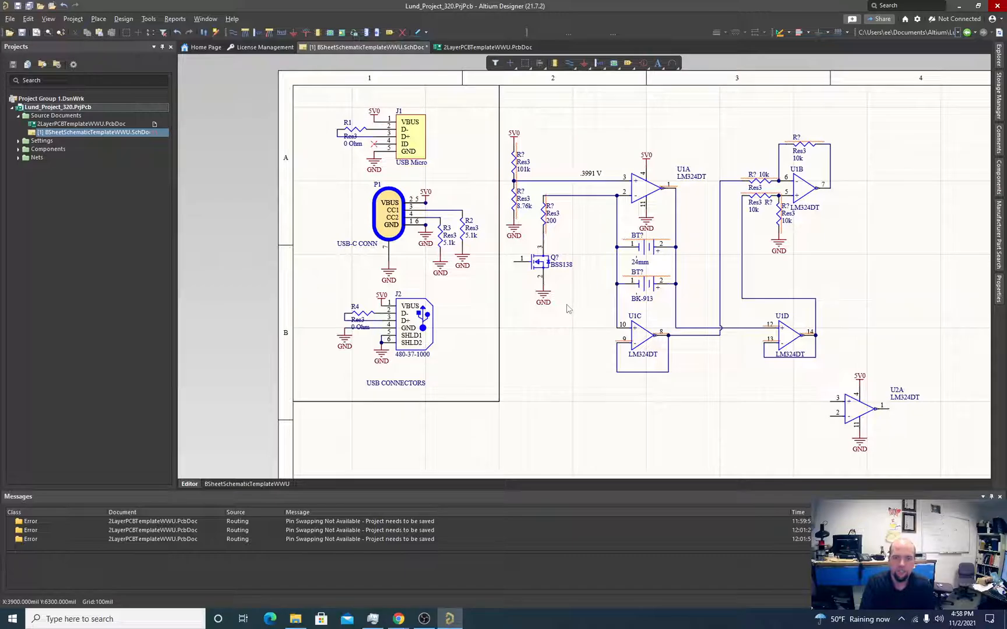
scroll(558, 284, up, 1)
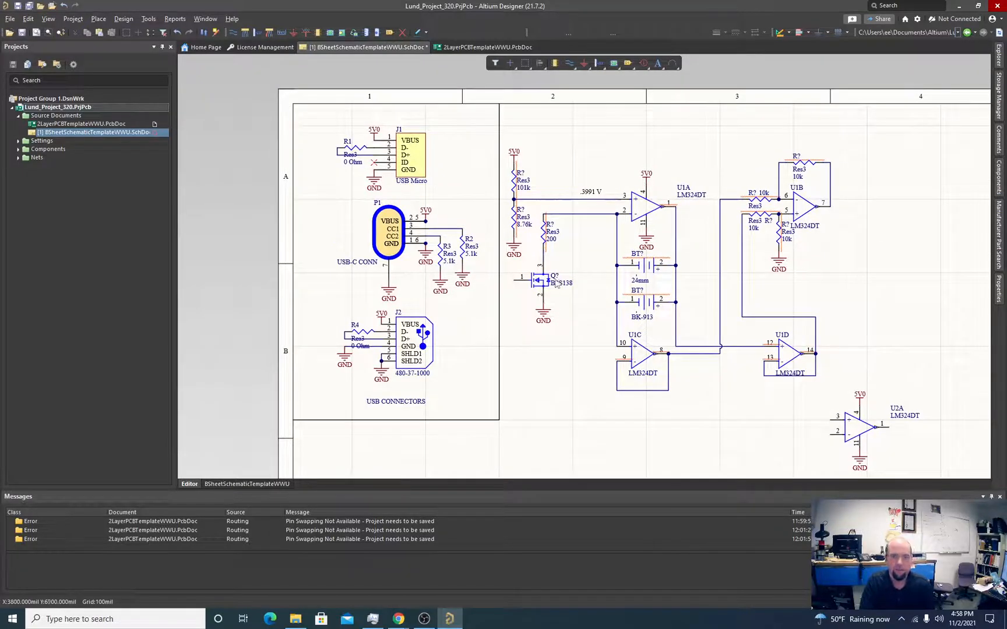
drag(556, 284, 593, 295)
drag(543, 318, 536, 360)
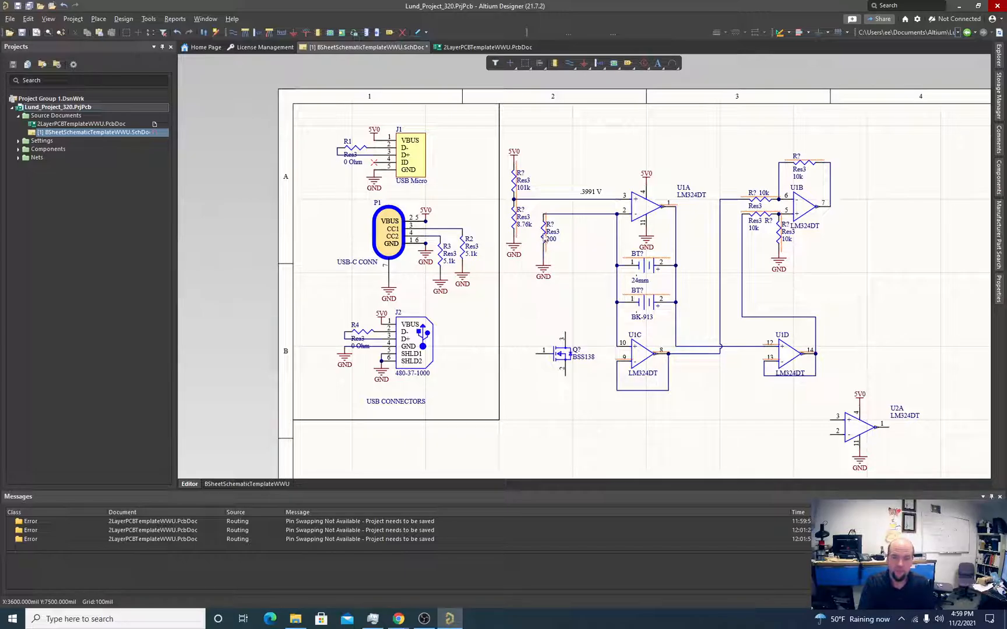
click(543, 233)
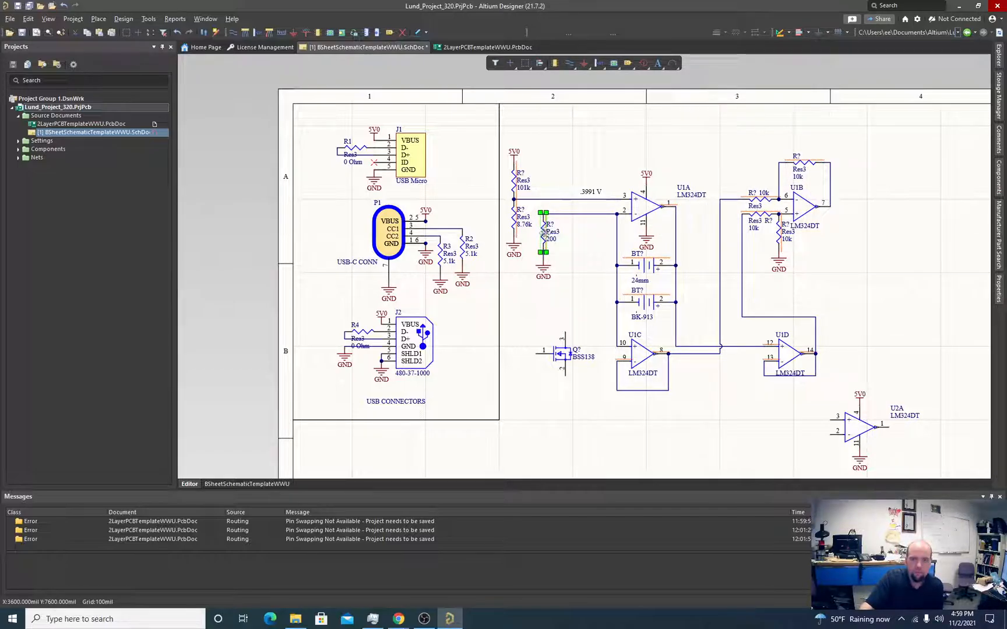
drag(560, 252, 561, 252)
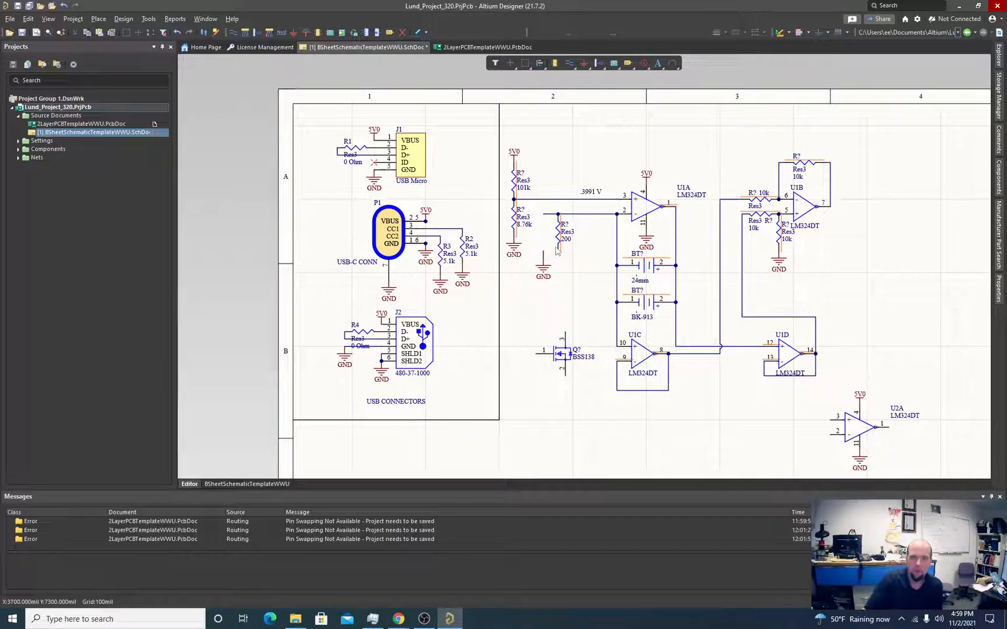
key(ctrl+z)
click(543, 271)
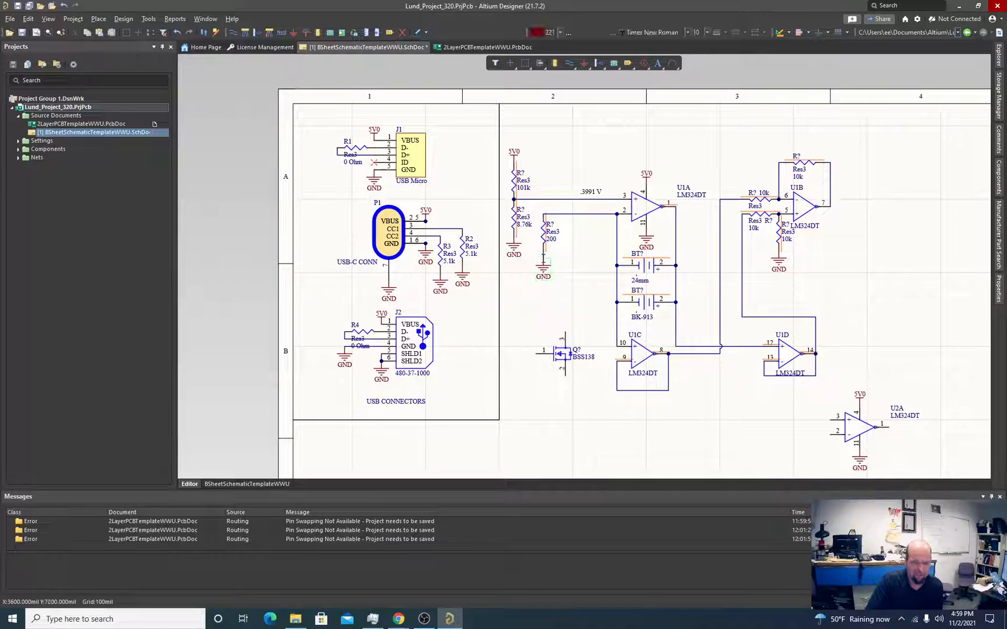
shift+click(545, 239)
mouse_move(544, 239)
mouse_down()
mouse_move(542, 255)
mouse_move(541, 247)
mouse_up()
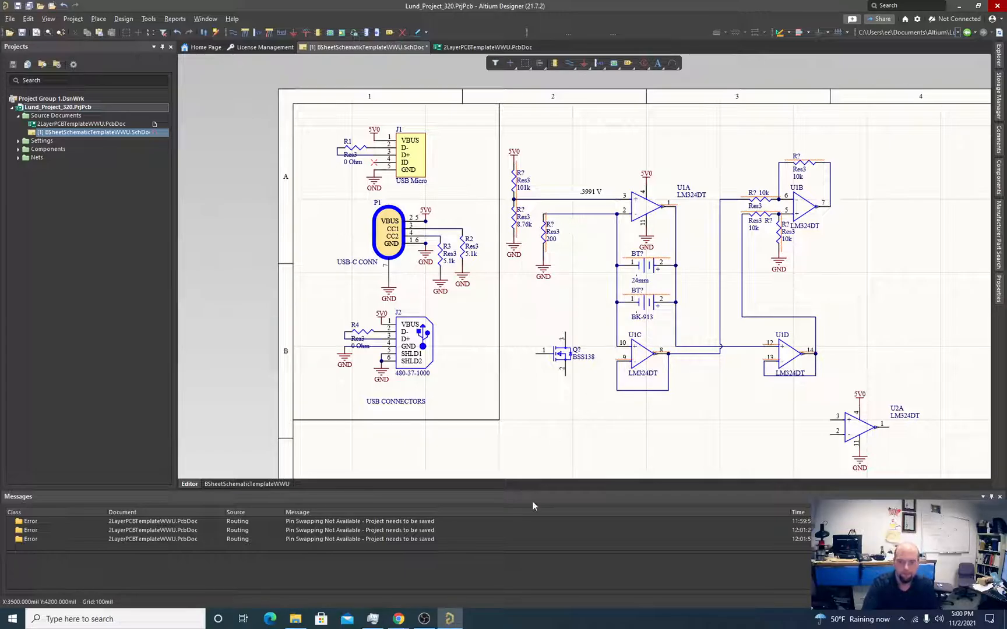
click(424, 621)
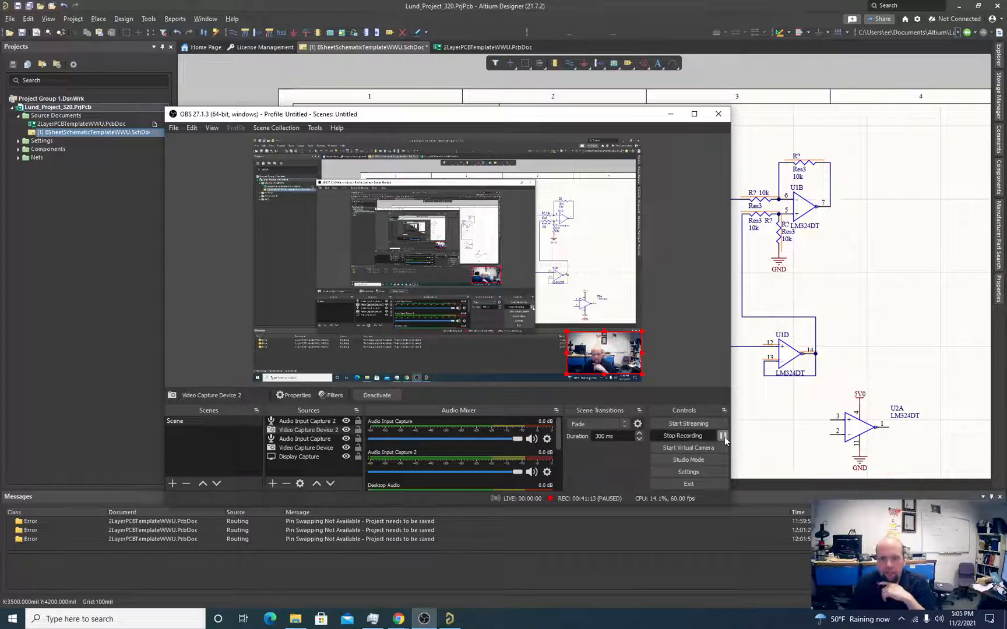
click(722, 436)
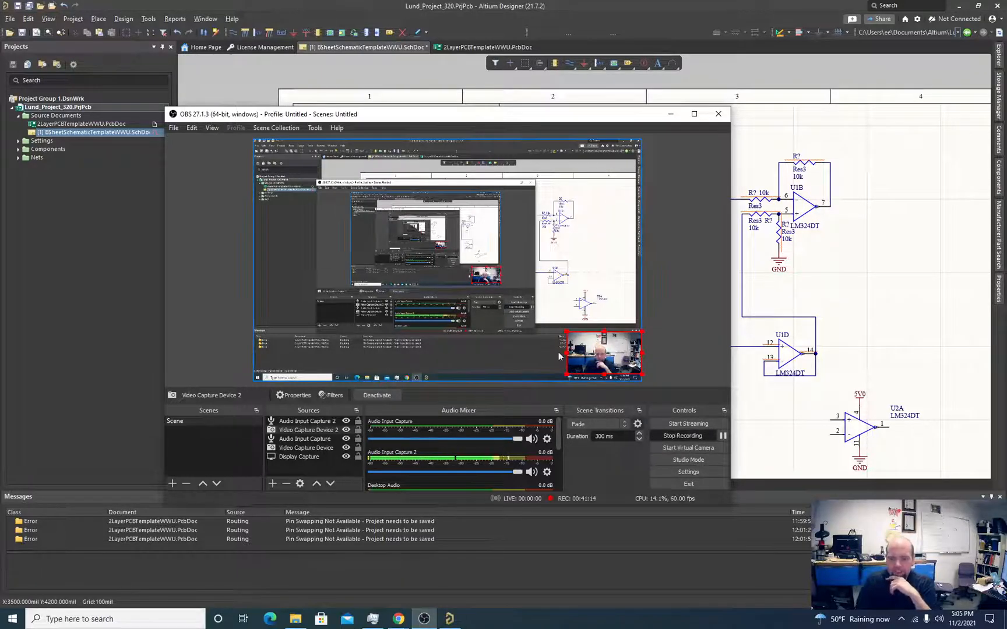
click(894, 146)
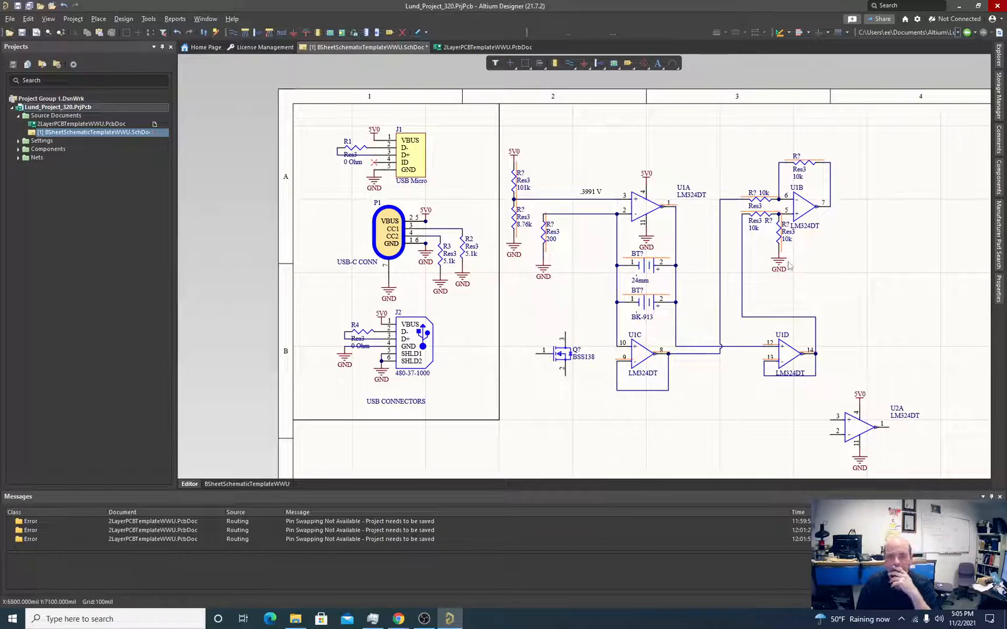
Step: Duplicate the 200 resistor about 300 mil to the right on U1A's pin 2 wire and position the BSS138 directly beneath the copy
scroll(704, 282, down, 2)
scroll(705, 283, down, 2)
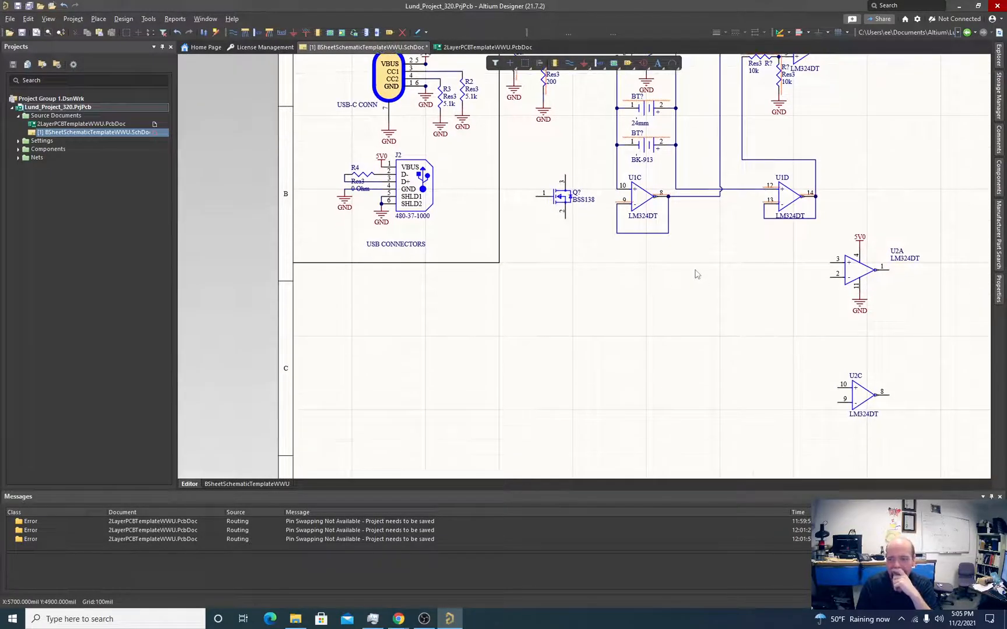
scroll(697, 274, up, 4)
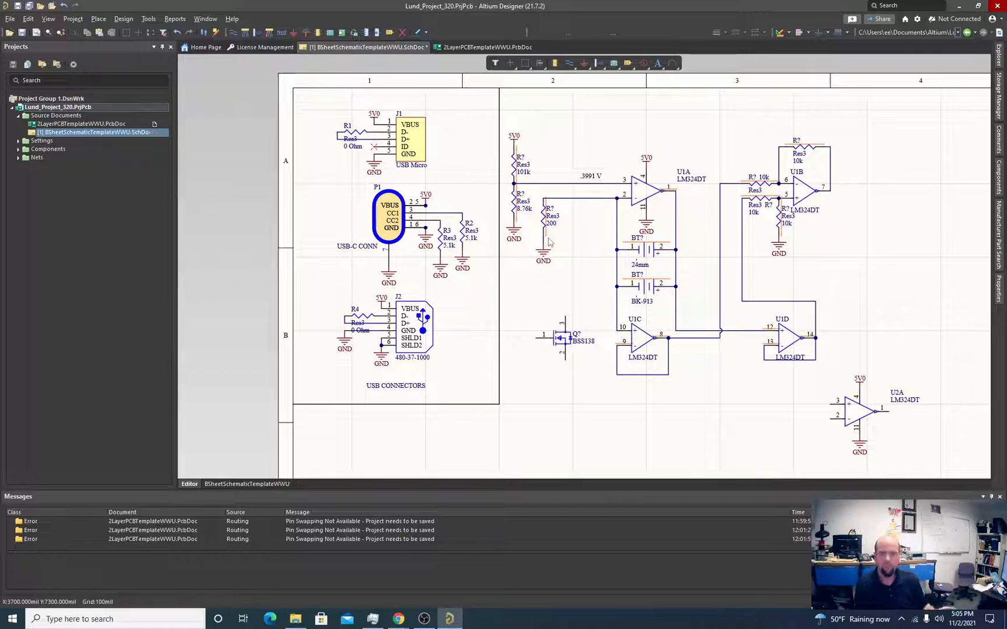
mouse_move(570, 359)
mouse_down()
mouse_move(573, 309)
mouse_move(556, 344)
mouse_up()
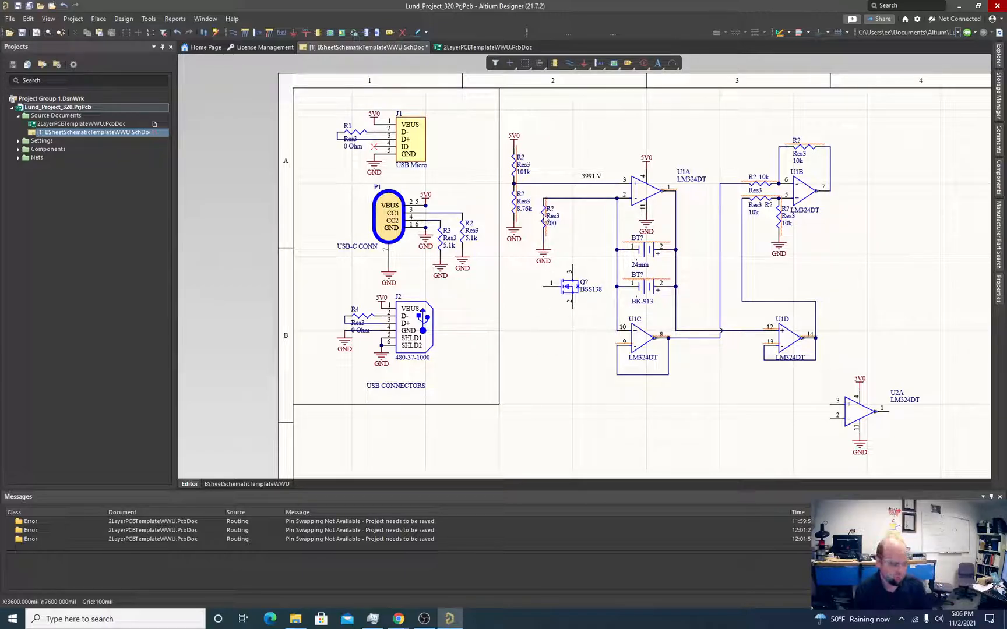
drag(542, 231, 566, 236)
drag(572, 295, 566, 313)
Step: Set the duplicated resistor's value to 50
double_click(570, 224)
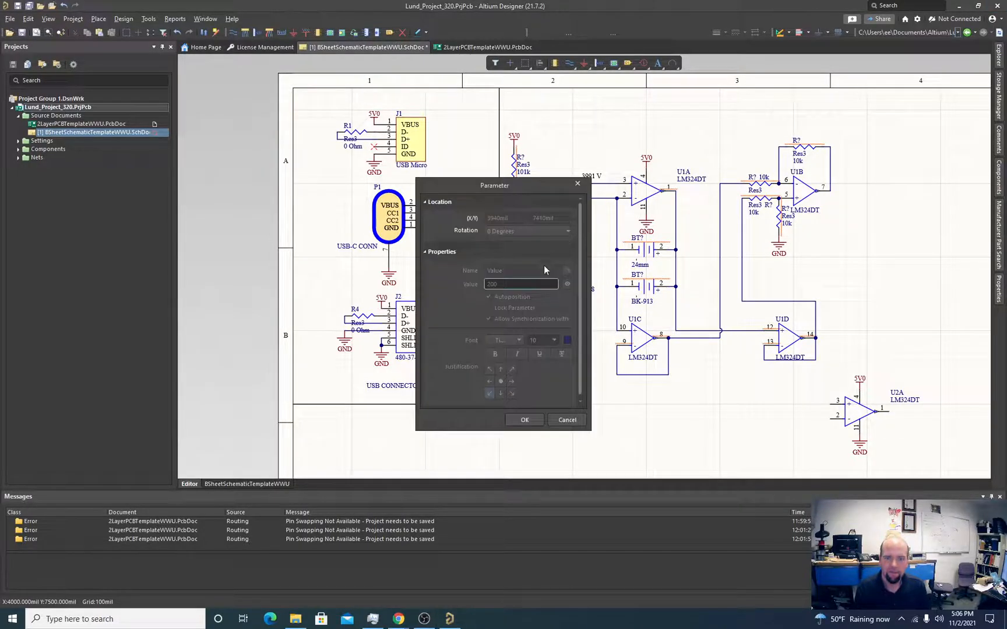
click(567, 419)
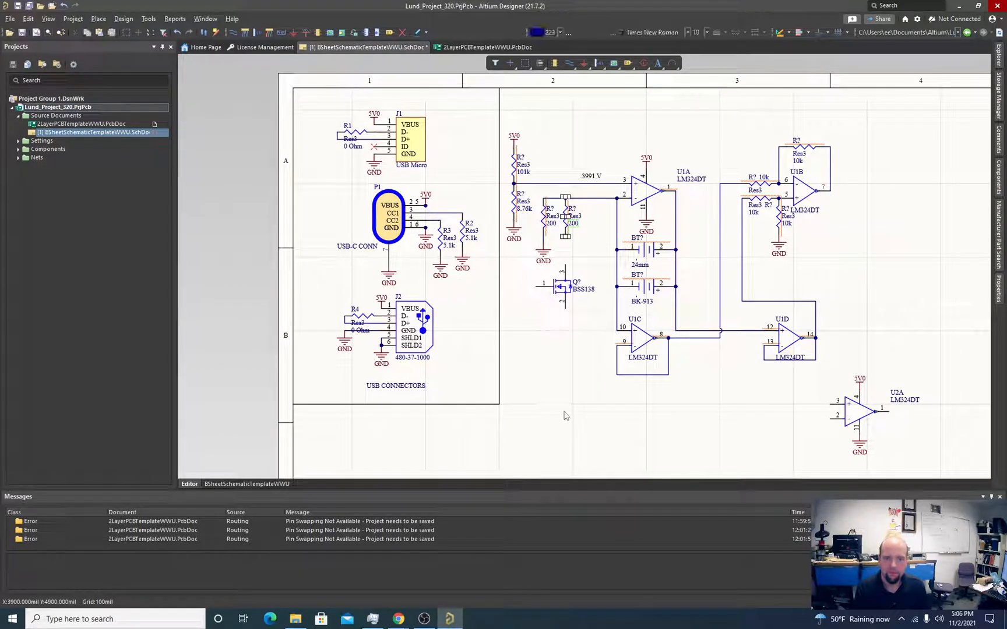
double_click(571, 224)
text(50)
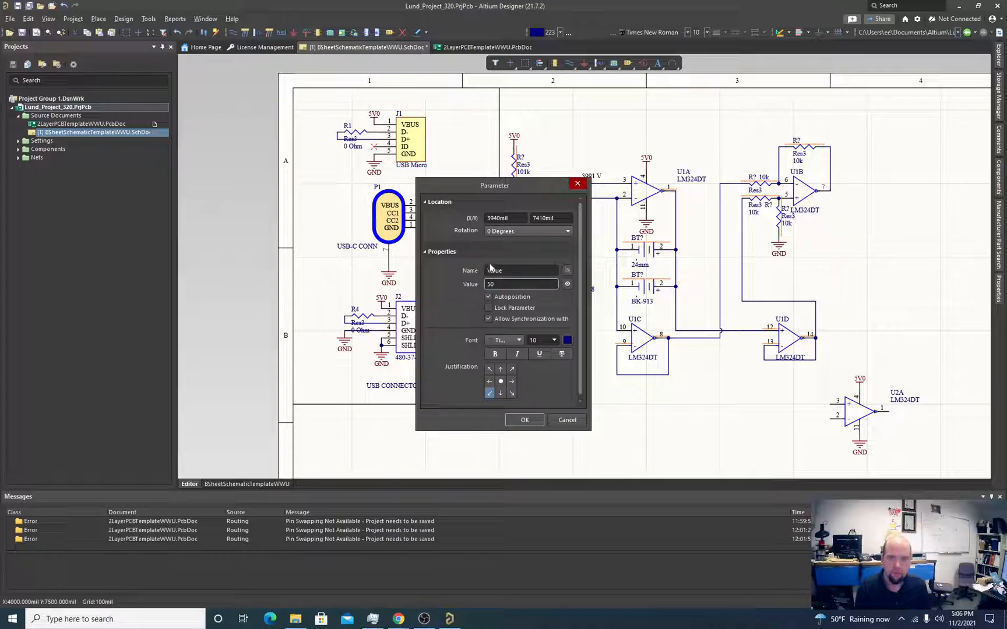
click(524, 420)
Step: Wire the lower end of the 50 resistor straight down to the BSS138's pin 3
ctrl+scroll(564, 284, up, 2)
ctrl+scroll(564, 287, up, 1)
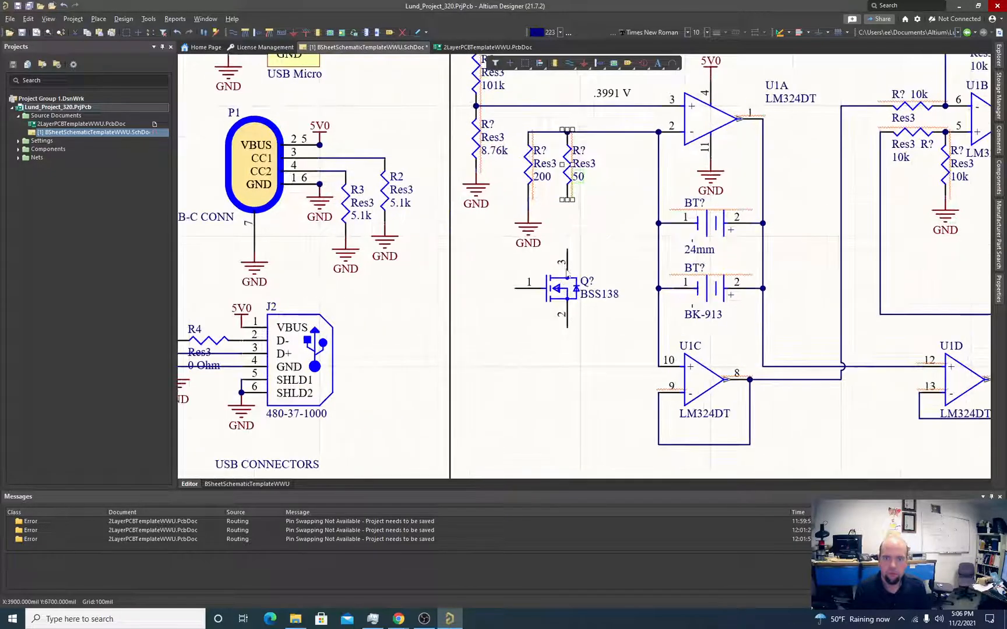
click(569, 63)
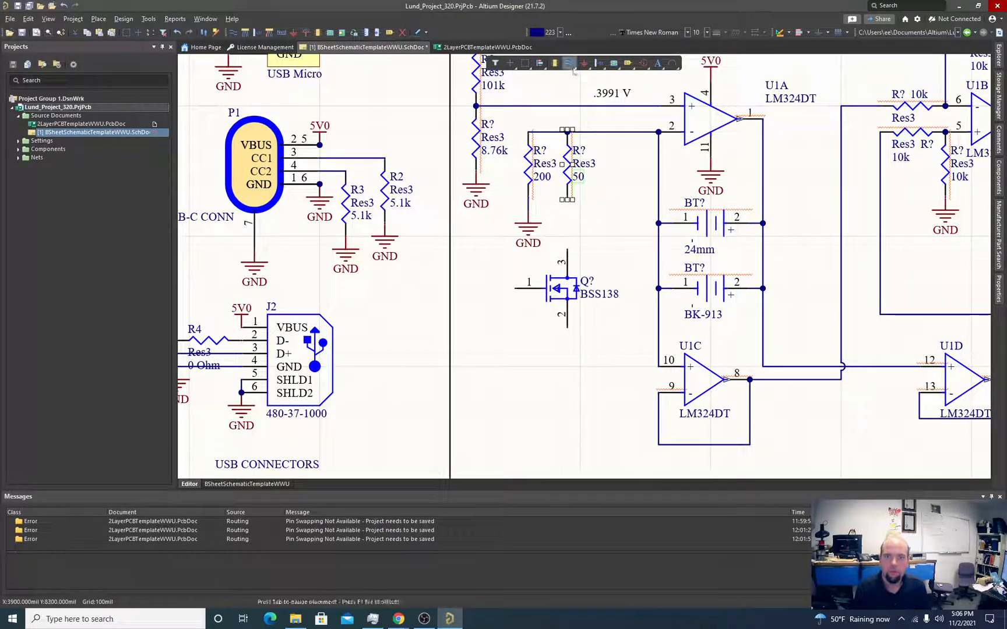
click(567, 199)
click(567, 249)
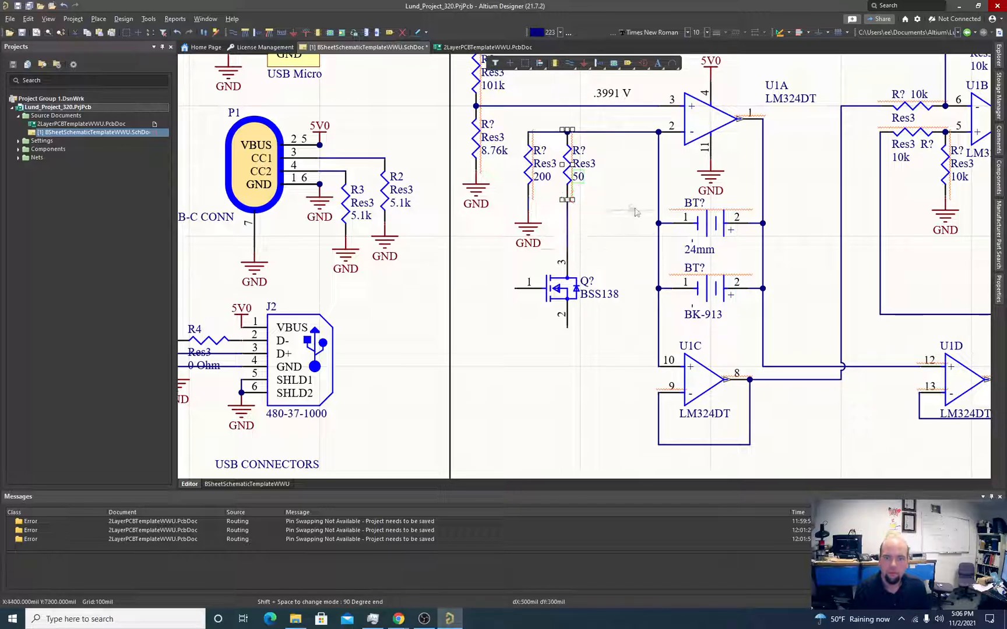
right_click(618, 234)
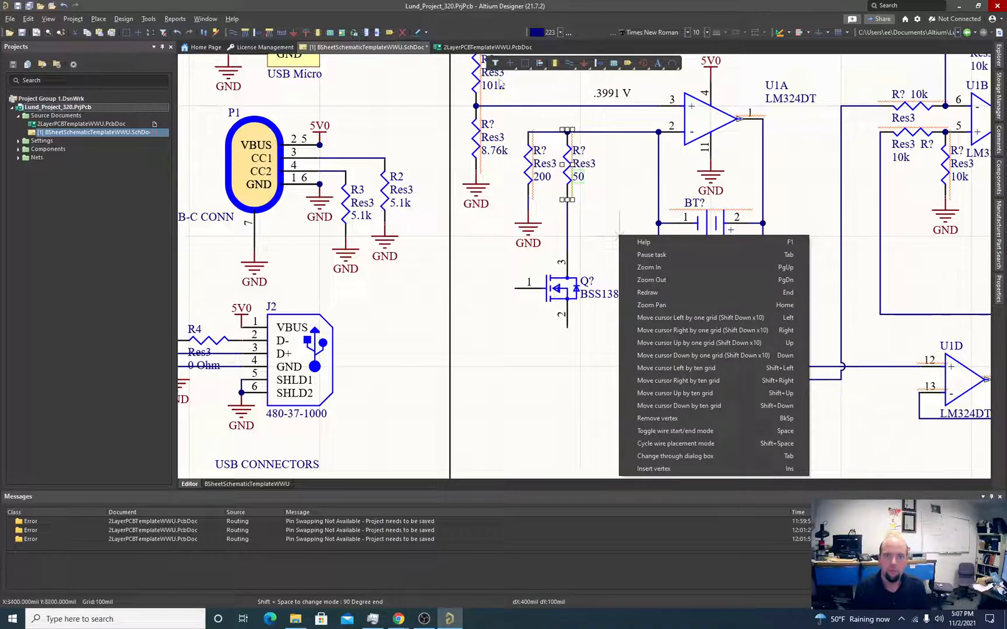
click(584, 64)
right_click(570, 333)
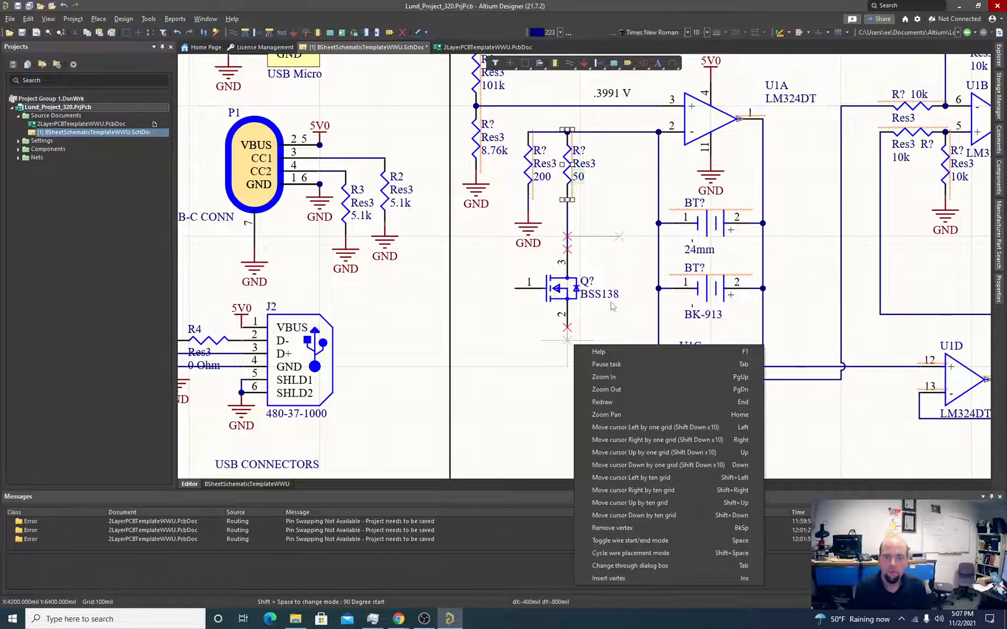
click(580, 344)
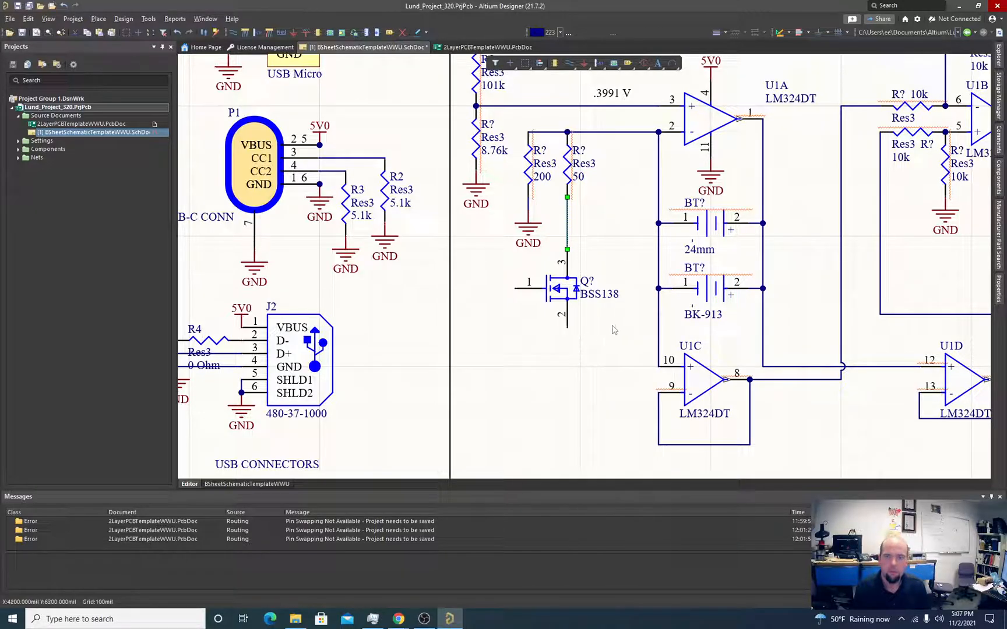
Step: Place a GND power port on the BSS138's pin 2
click(585, 63)
click(567, 328)
right_click(611, 322)
Step: Draw a 200 mil wire stub leftward from the BSS138's pin 1
ctrl+scroll(620, 320, down, 3)
ctrl+scroll(626, 328, up, 3)
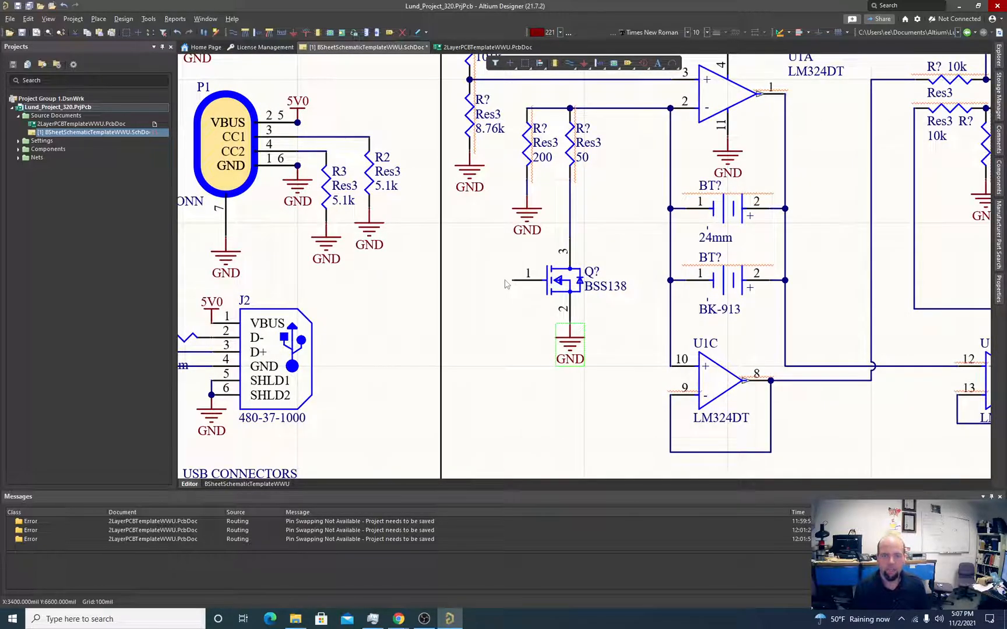
click(570, 65)
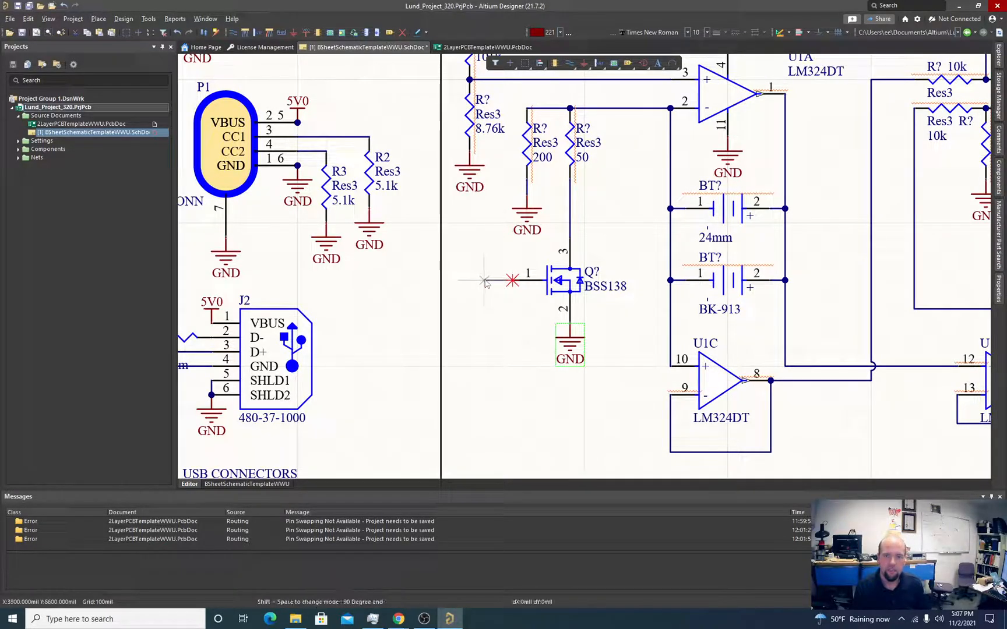
click(484, 280)
right_click(513, 179)
right_click(516, 177)
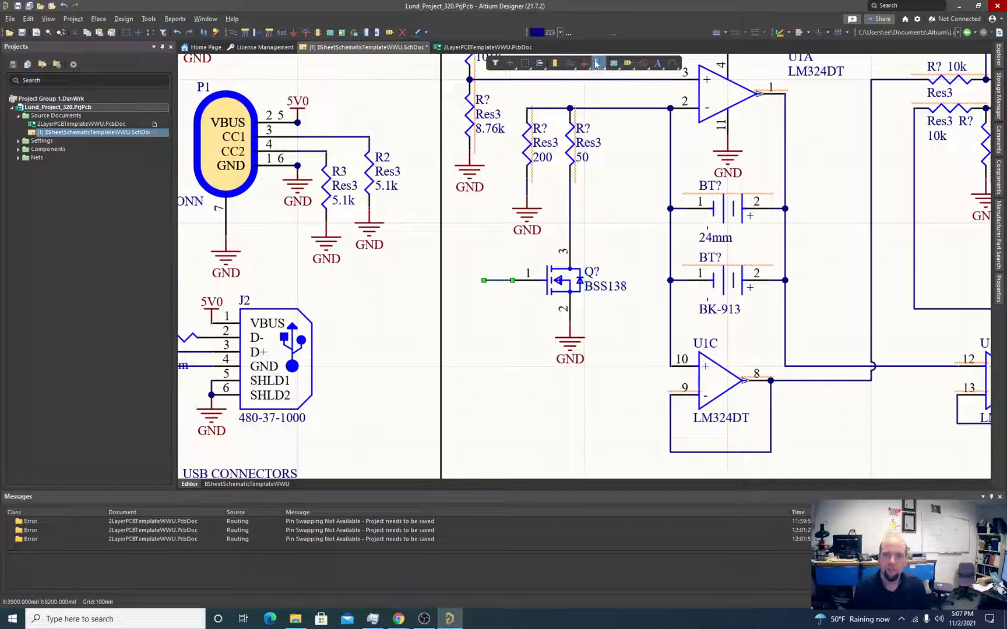
Step: Place a net label on the BSS138's pin 1 wire stub and name it 3V_SIG
click(281, 32)
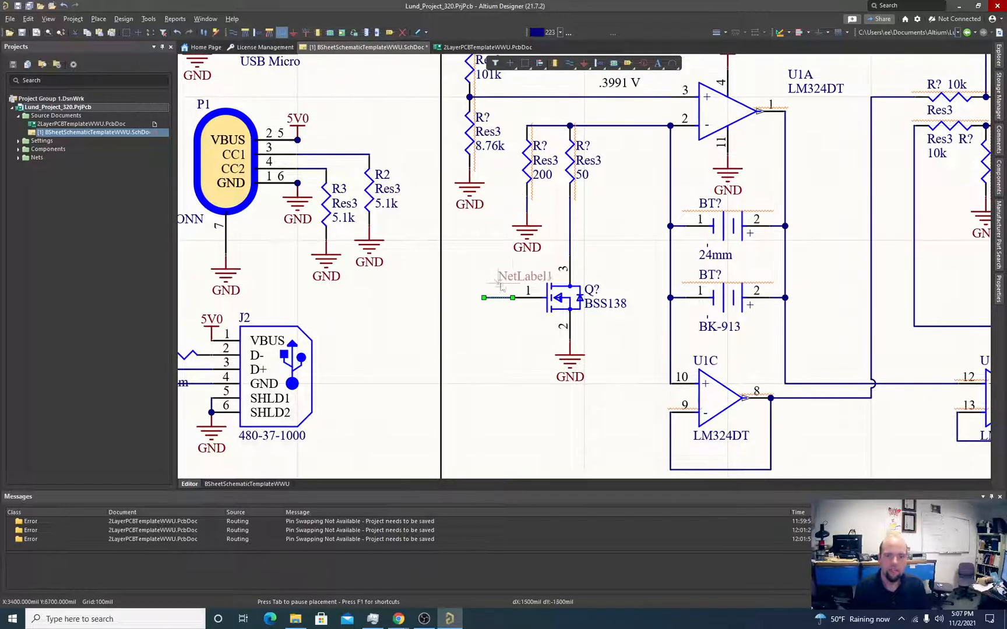
click(484, 298)
right_click(484, 298)
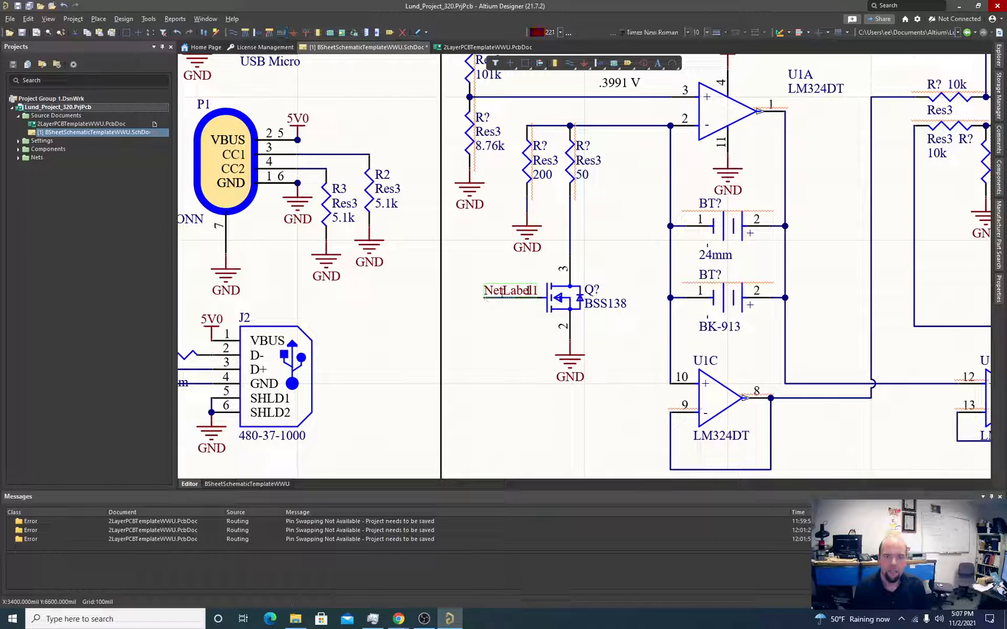
double_click(505, 292)
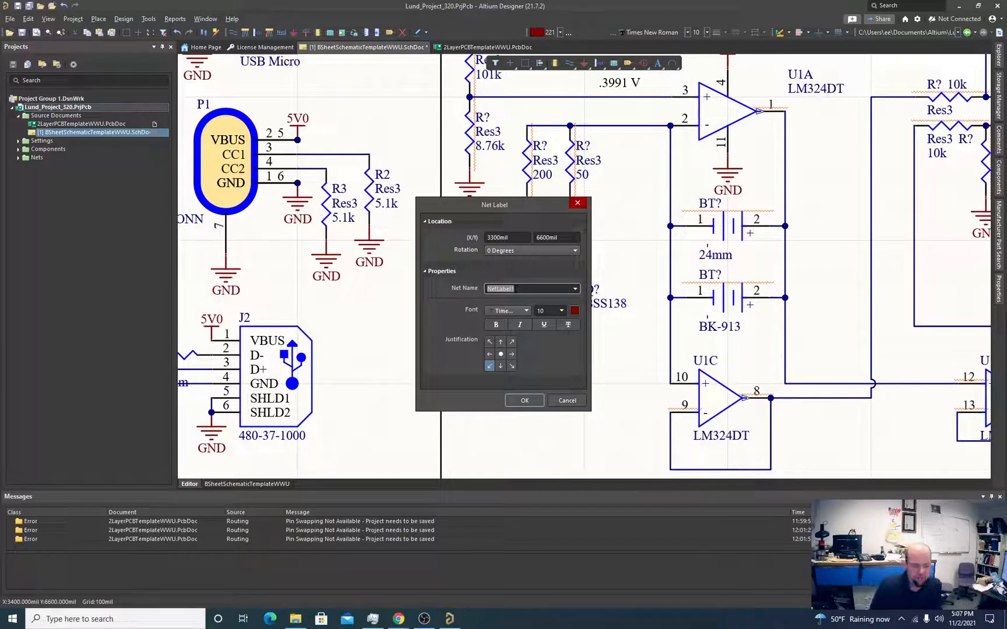
text(3)
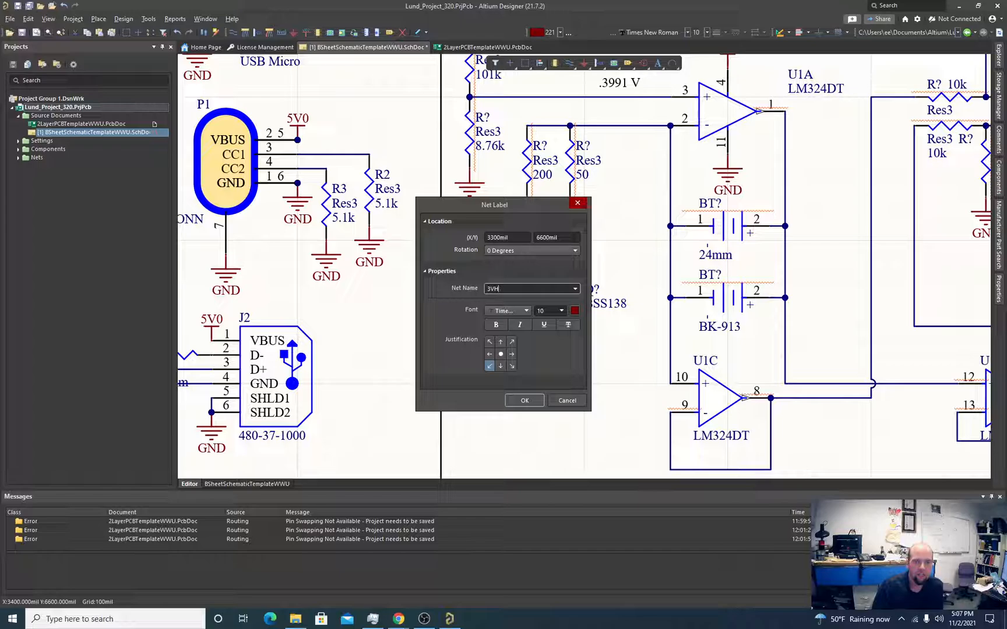
text(V_SIG)
key(Return)
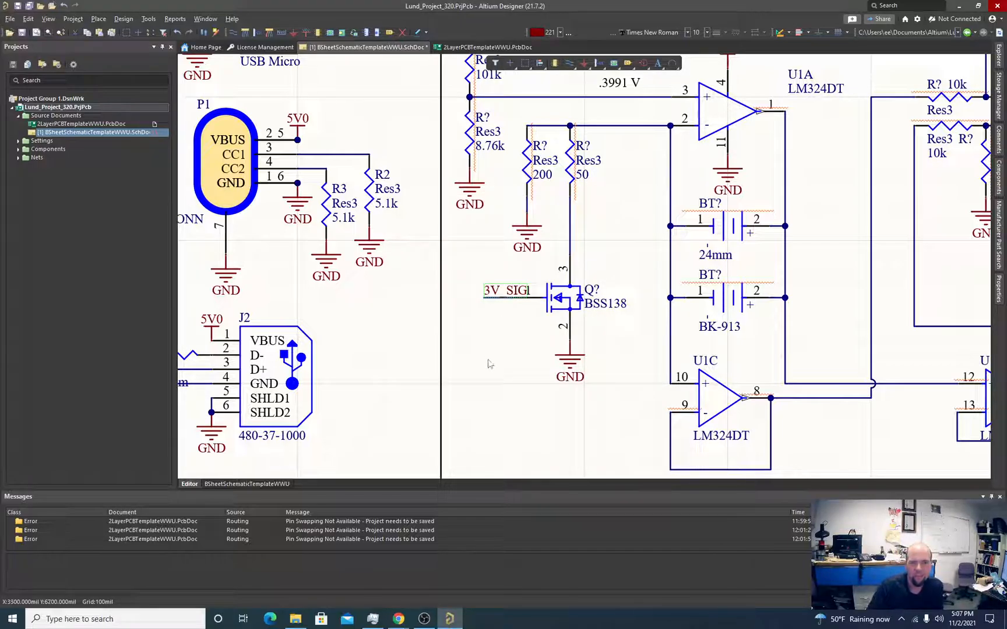
Step: Check the properties of the 3V_SIG net label on the BSS138's gate wire
double_click(524, 290)
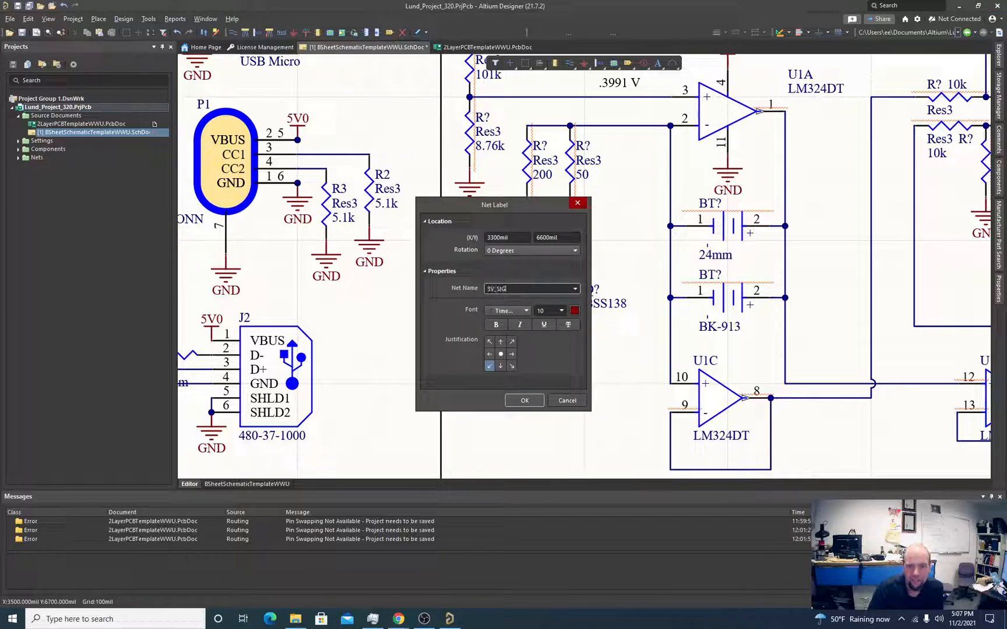
click(524, 400)
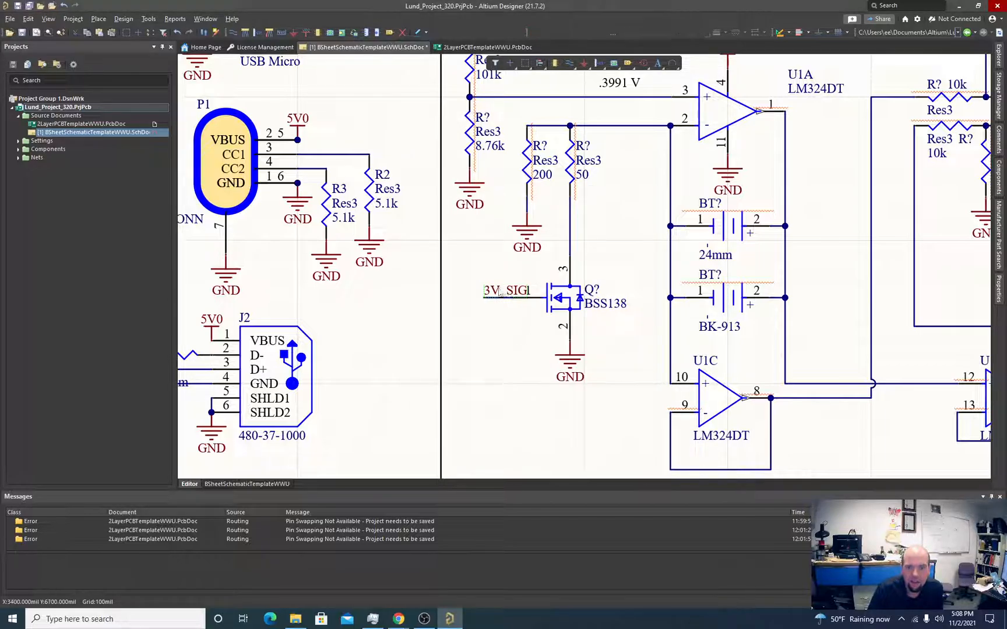
mouse_move(496, 295)
mouse_down()
mouse_move(474, 301)
mouse_move(508, 300)
mouse_up()
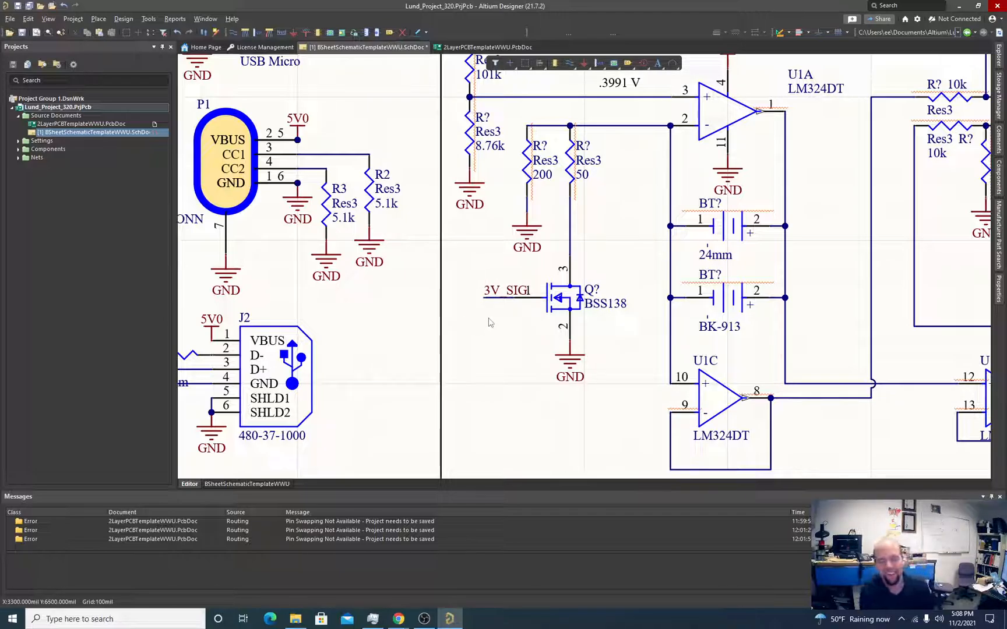
Step: Examine the whole schematic, from the BSS138 switching branch to the op-amp stages and the unused U2 op-amps
scroll(521, 303, down, 1)
scroll(517, 309, up, 1)
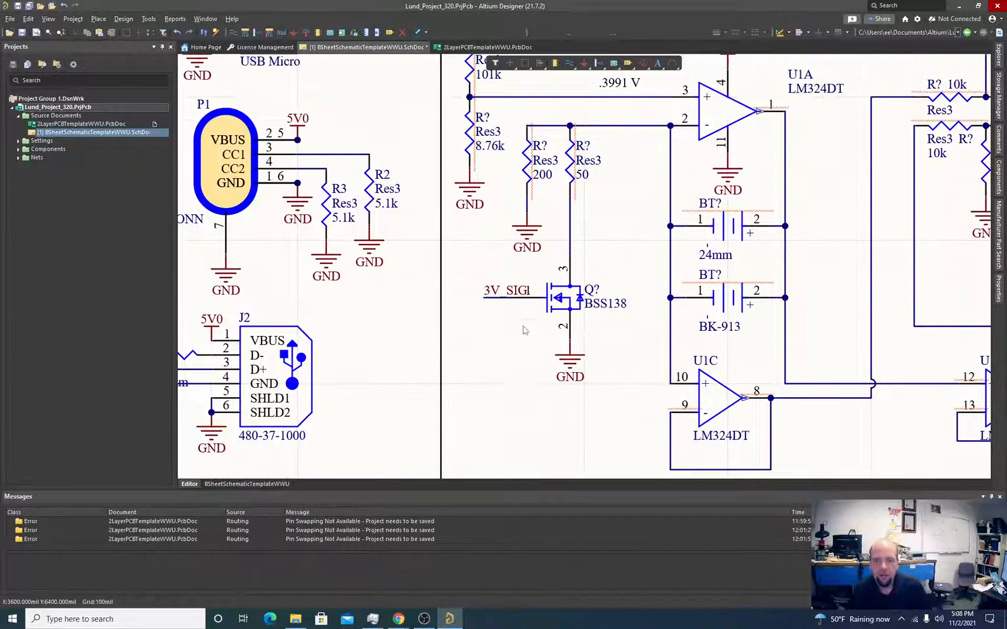
ctrl+scroll(534, 315, down, 3)
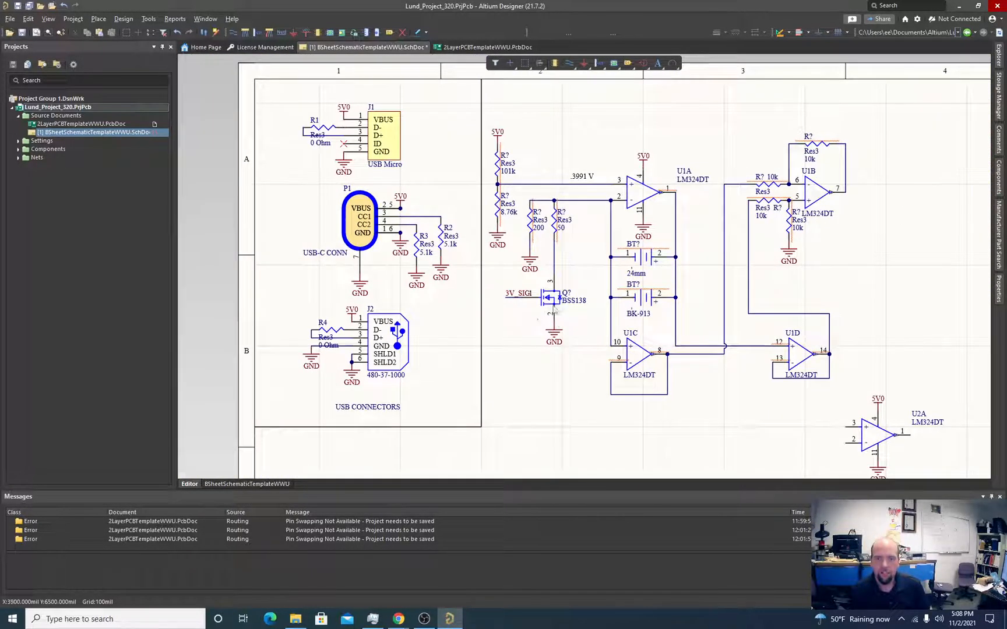
ctrl+scroll(555, 309, down, 2)
ctrl+scroll(551, 303, down, 2)
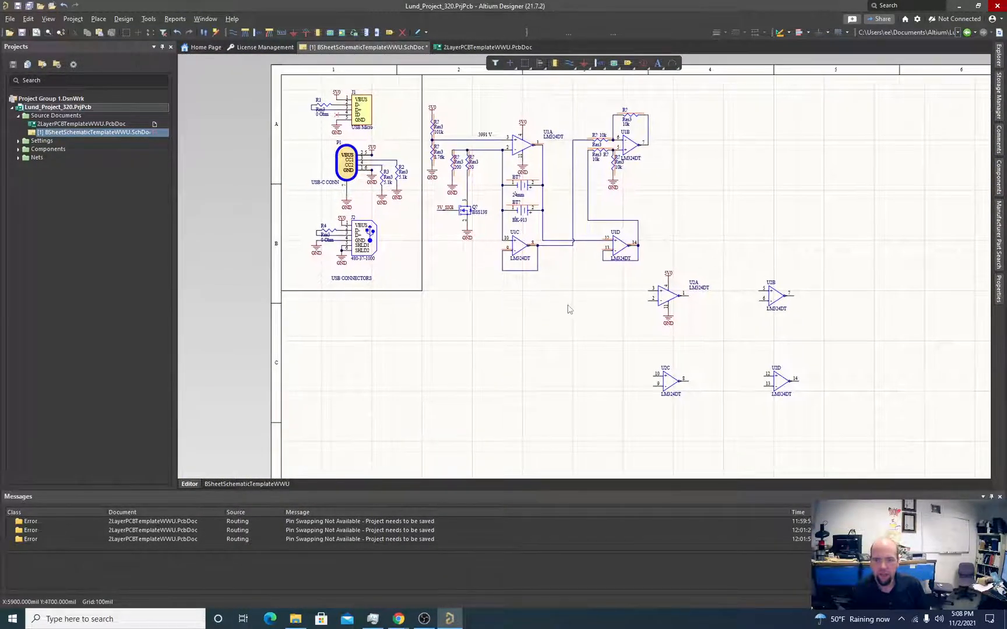
ctrl+scroll(604, 306, up, 2)
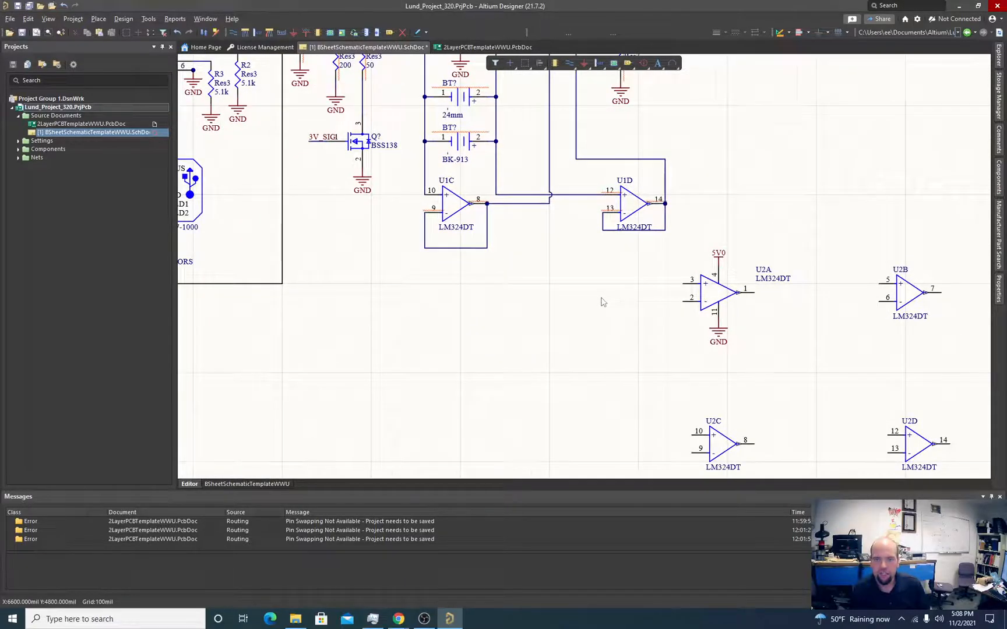
ctrl+scroll(603, 302, down, 3)
ctrl+scroll(604, 360, up, 1)
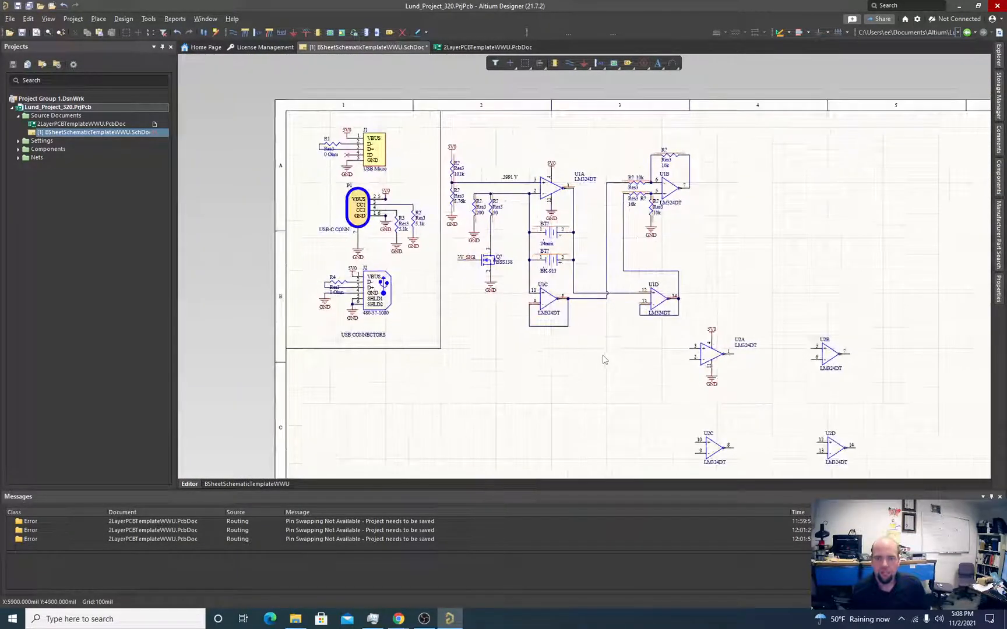
ctrl+scroll(604, 359, up, 1)
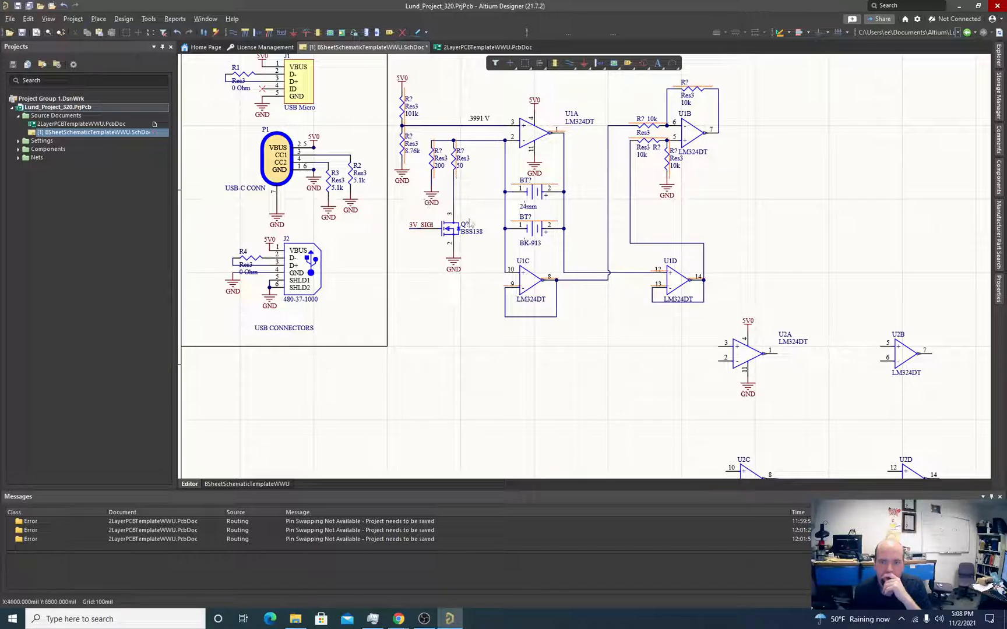
scroll(466, 225, down, 3)
scroll(496, 233, up, 4)
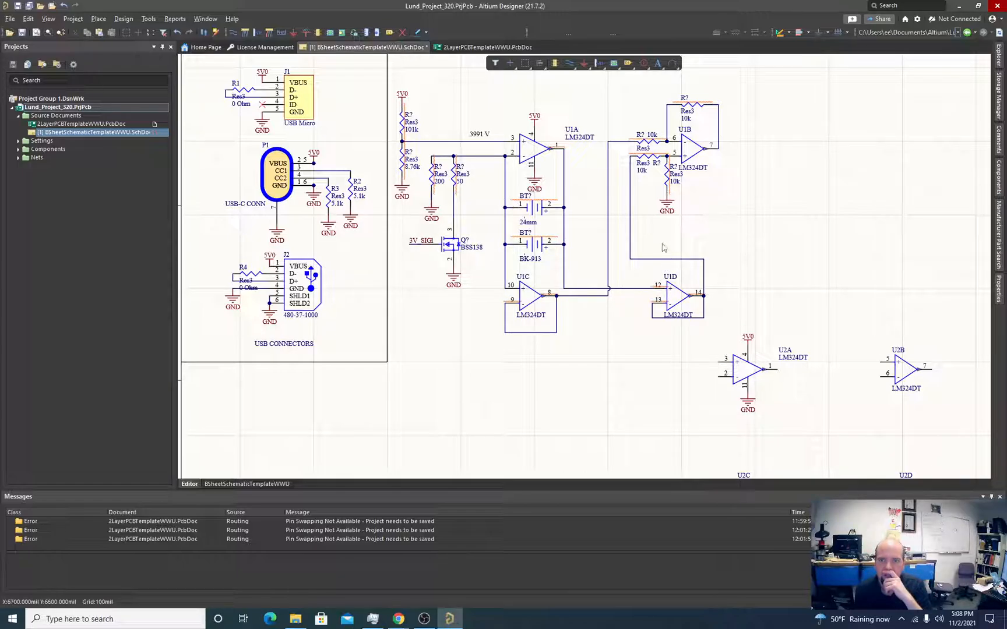
Step: Annotate the schematics quietly and accept the designator updates for the unnumbered components
click(148, 19)
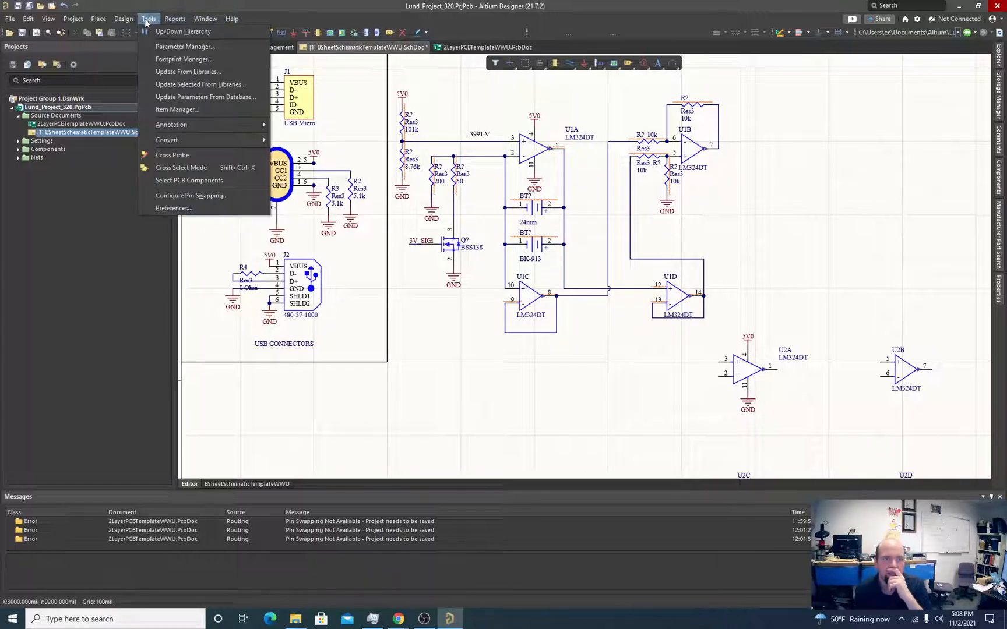
mouse_move(182, 126)
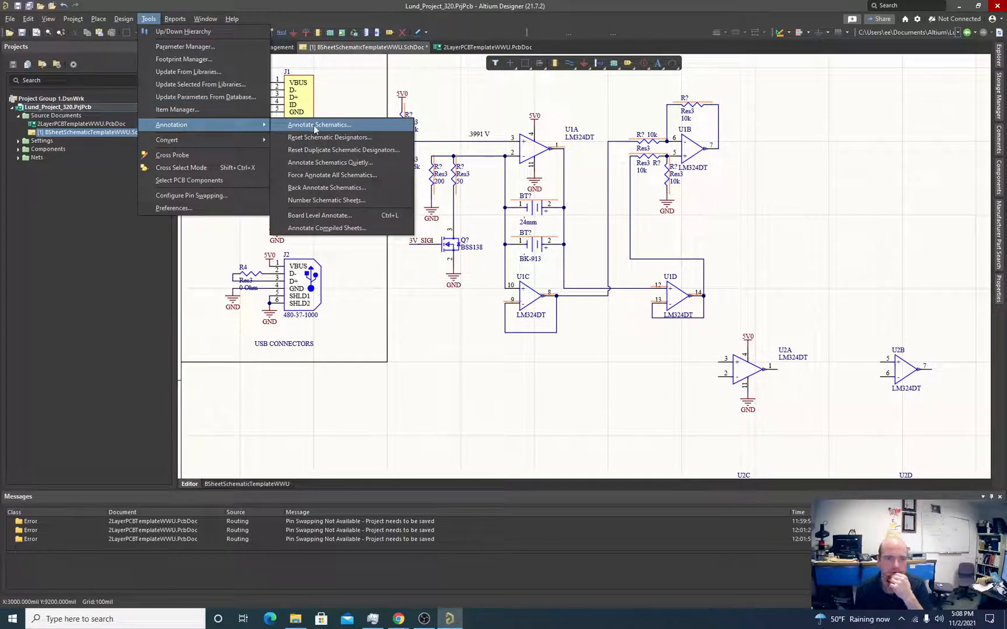
click(328, 162)
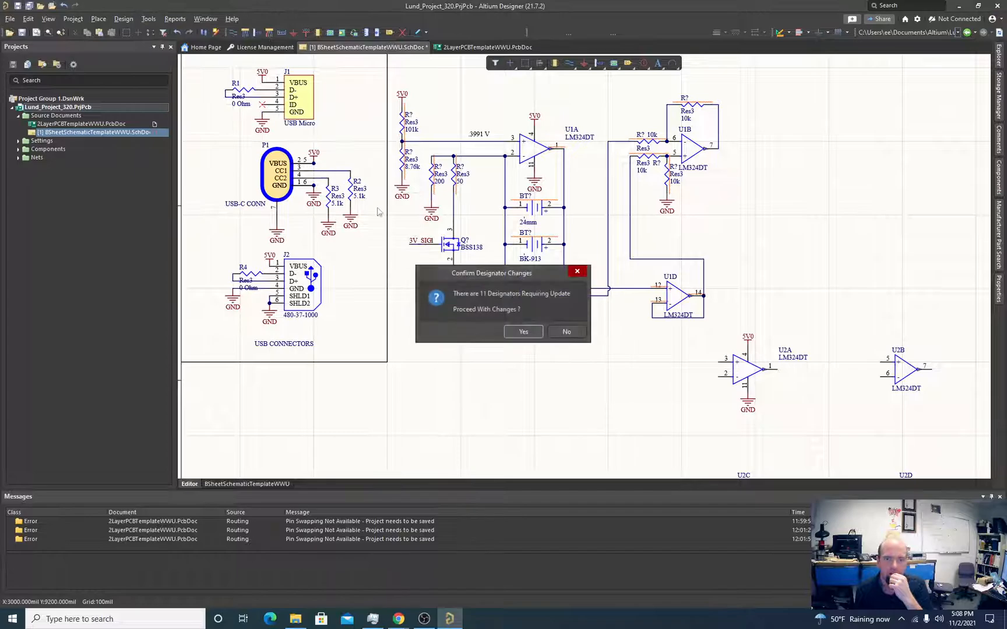
click(523, 332)
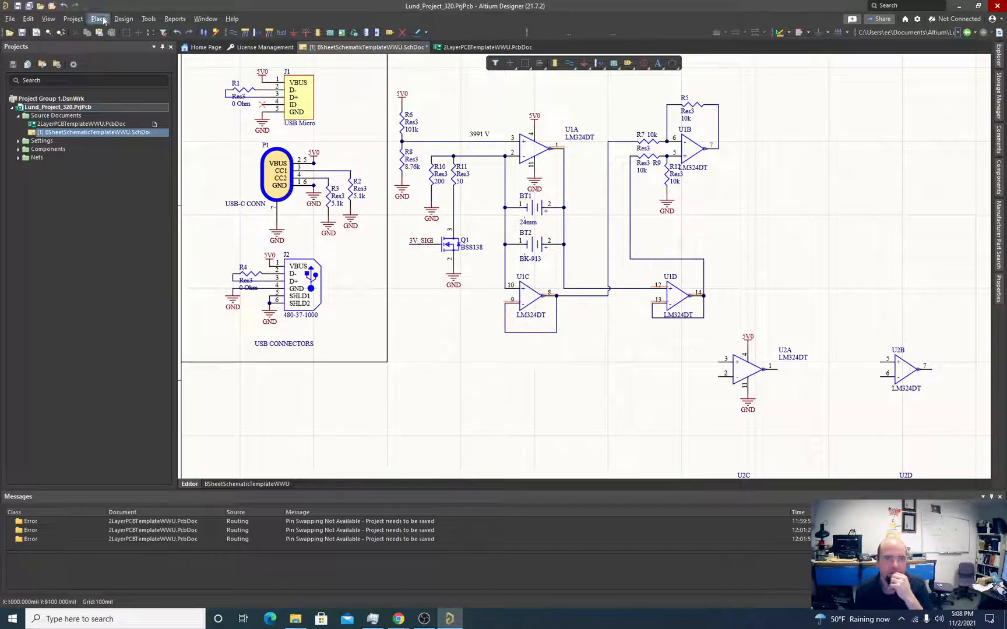
Step: Update 2LayerPCBTemplateWWU.PcbDoc from the schematic by executing all changes in the Engineering Change Order
click(121, 19)
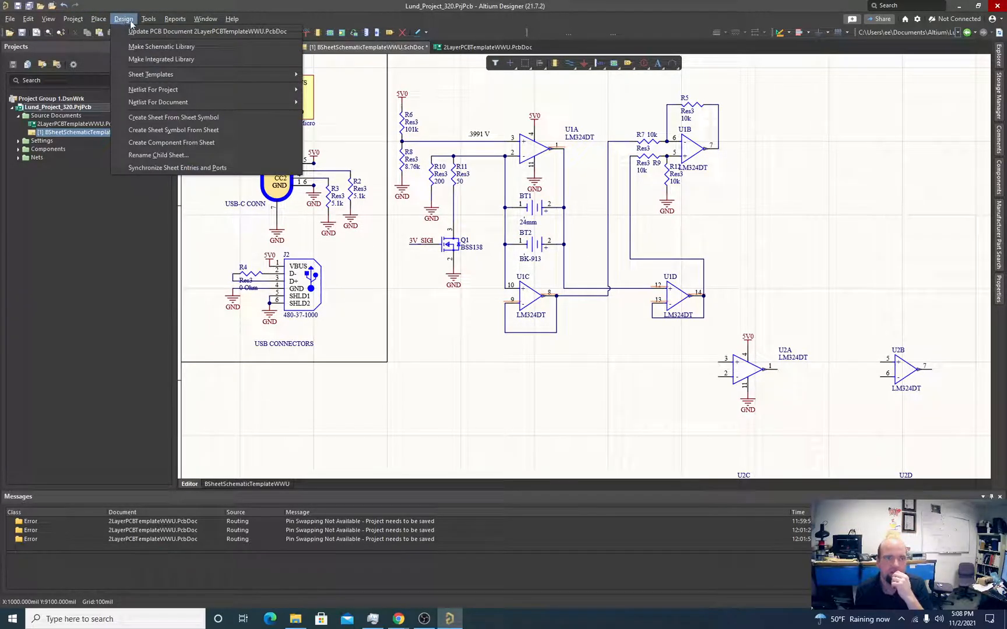
click(153, 32)
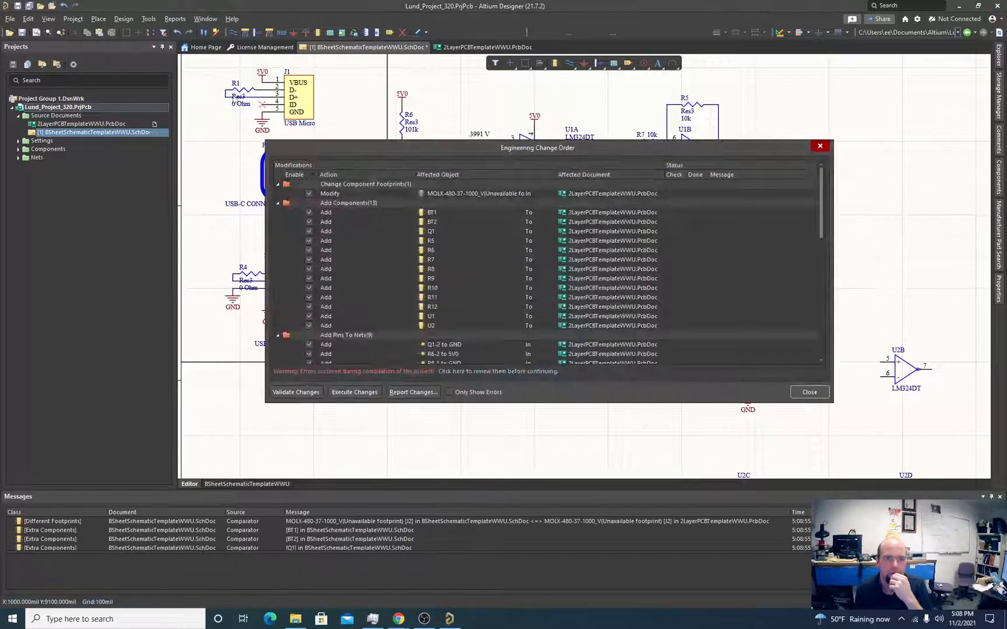
click(355, 392)
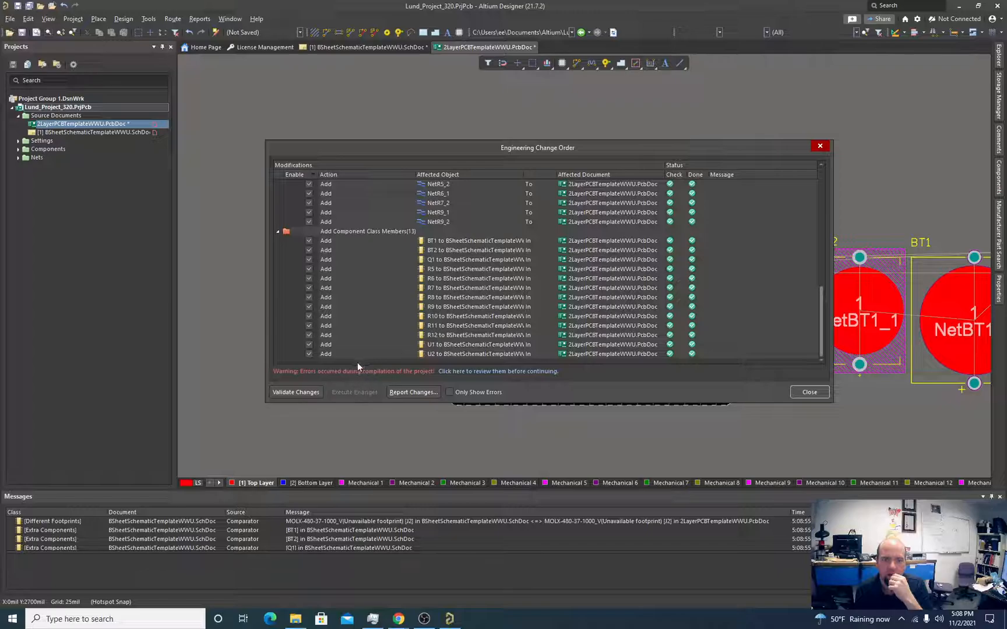
click(809, 393)
Step: Return to the schematic document and validate the PCB project Lund_Project_320.PrjPcb
click(99, 132)
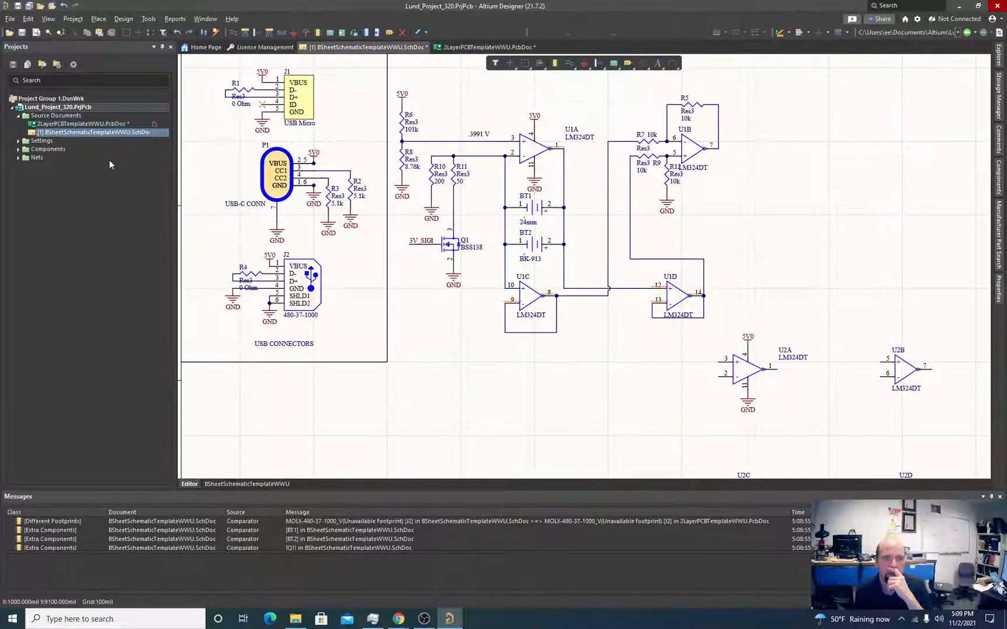
click(73, 18)
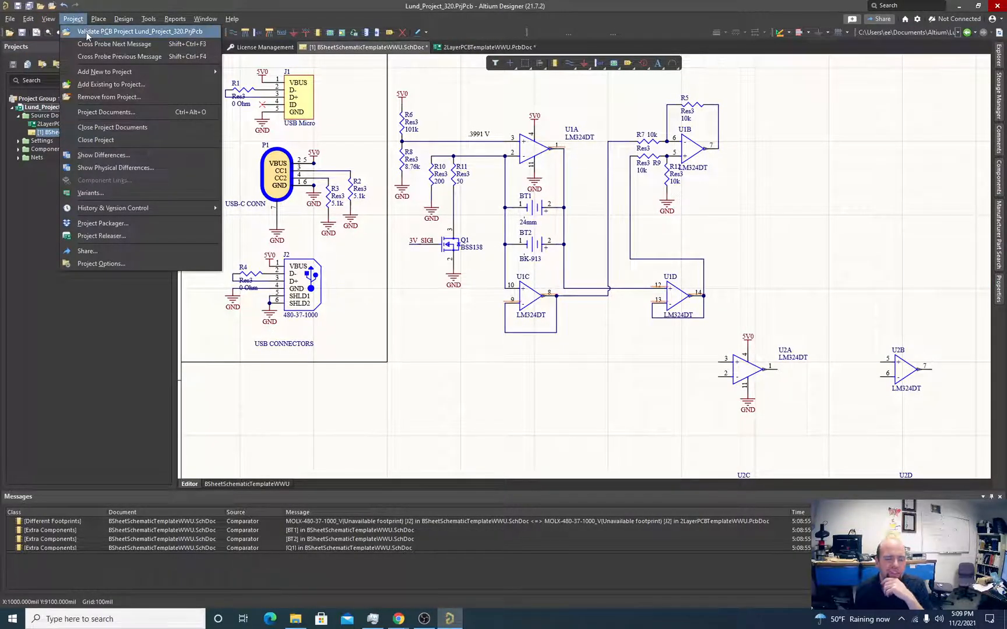
click(87, 32)
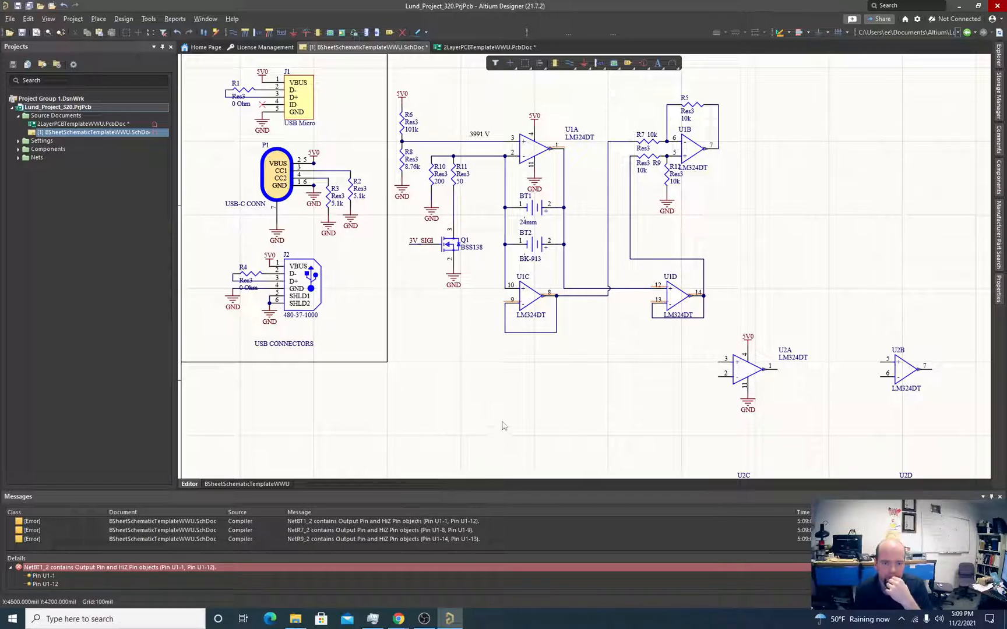
Step: Inspect the flagged U1A, U1C and U1D output and input pin connections on the schematic against the compiler errors
scroll(510, 411, up, 2)
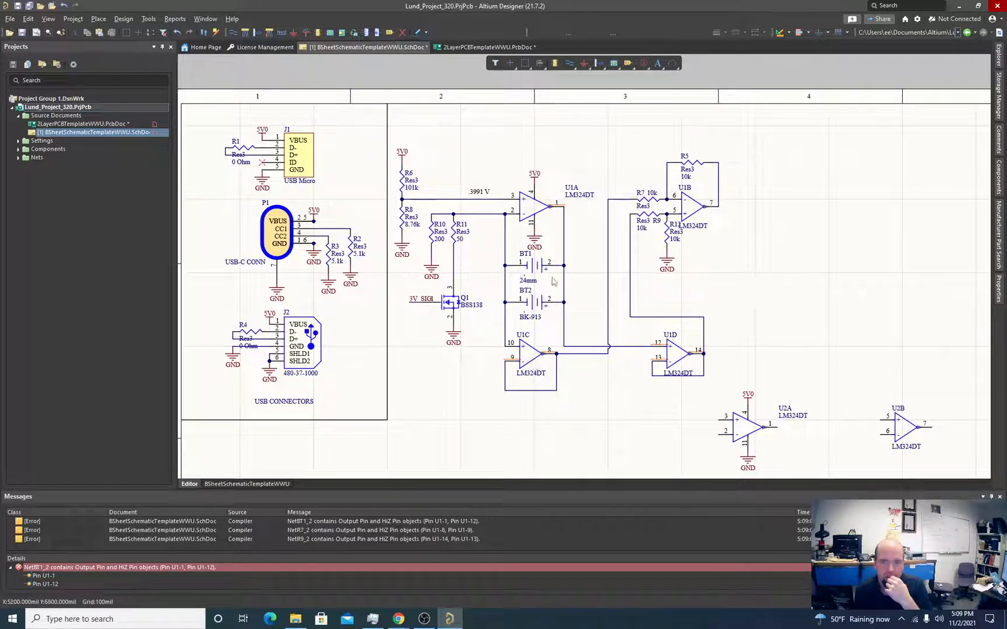
ctrl+scroll(634, 335, up, 3)
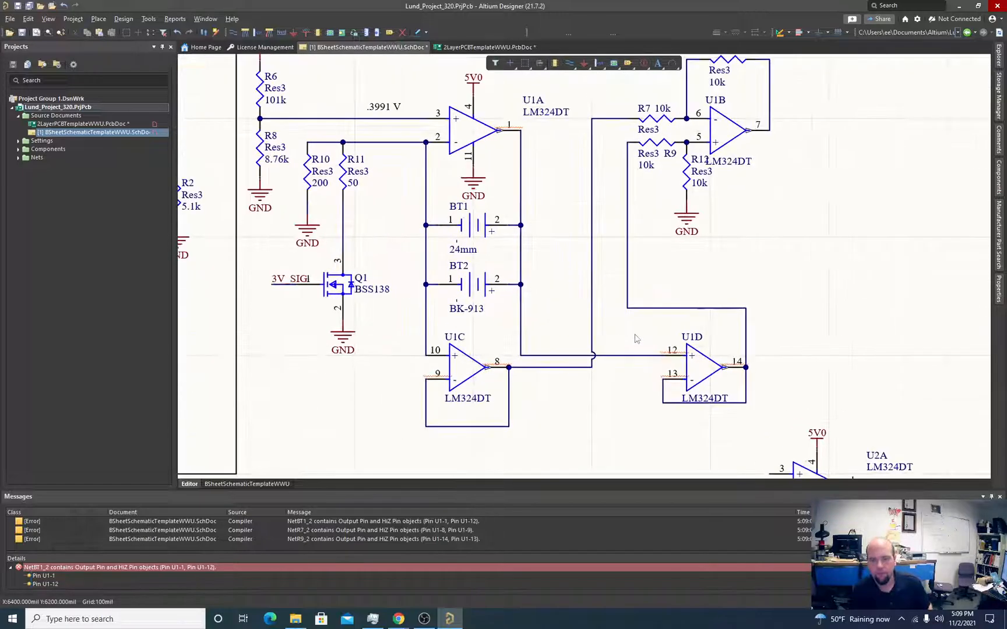
scroll(602, 302, up, 2)
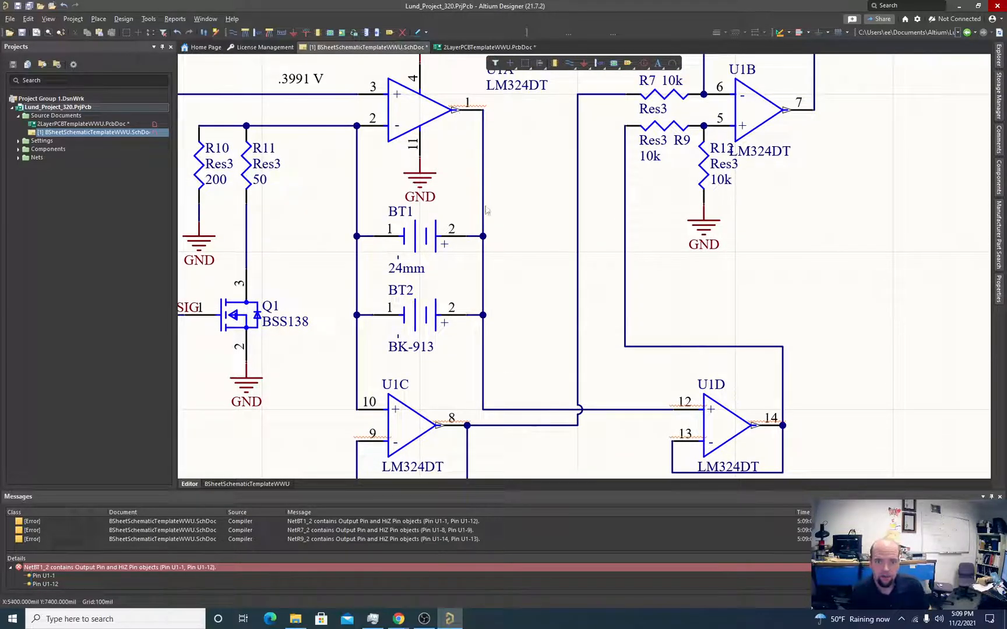
ctrl+scroll(688, 414, down, 2)
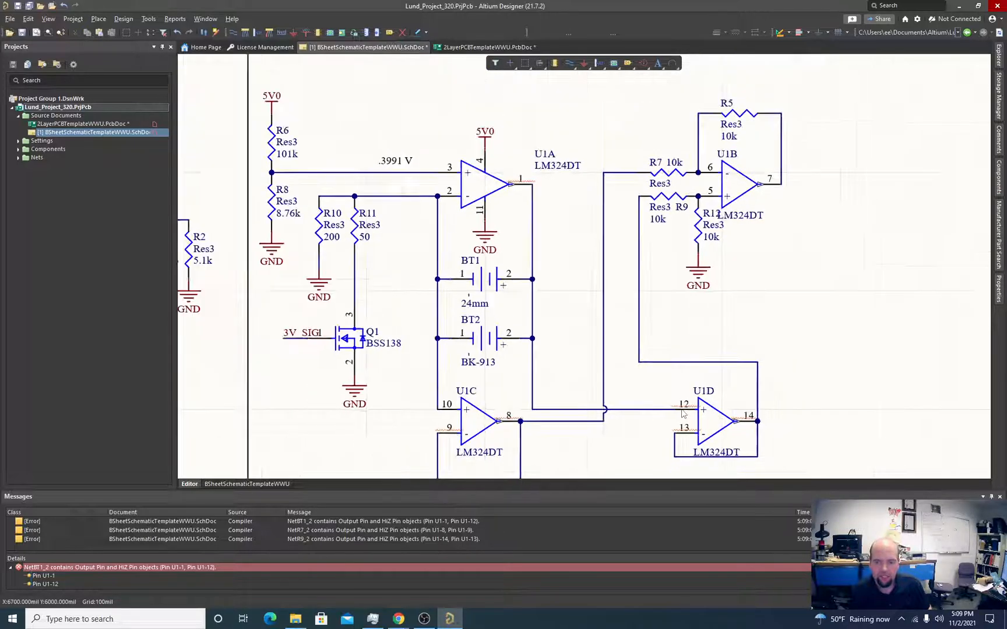
scroll(684, 415, down, 2)
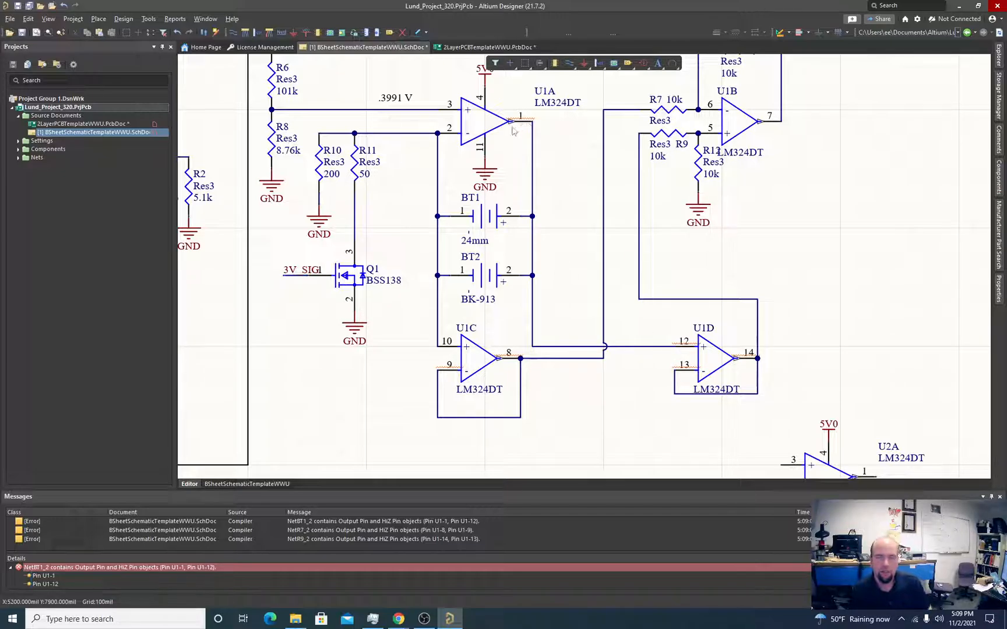
ctrl+scroll(511, 129, up, 3)
ctrl+scroll(514, 133, down, 4)
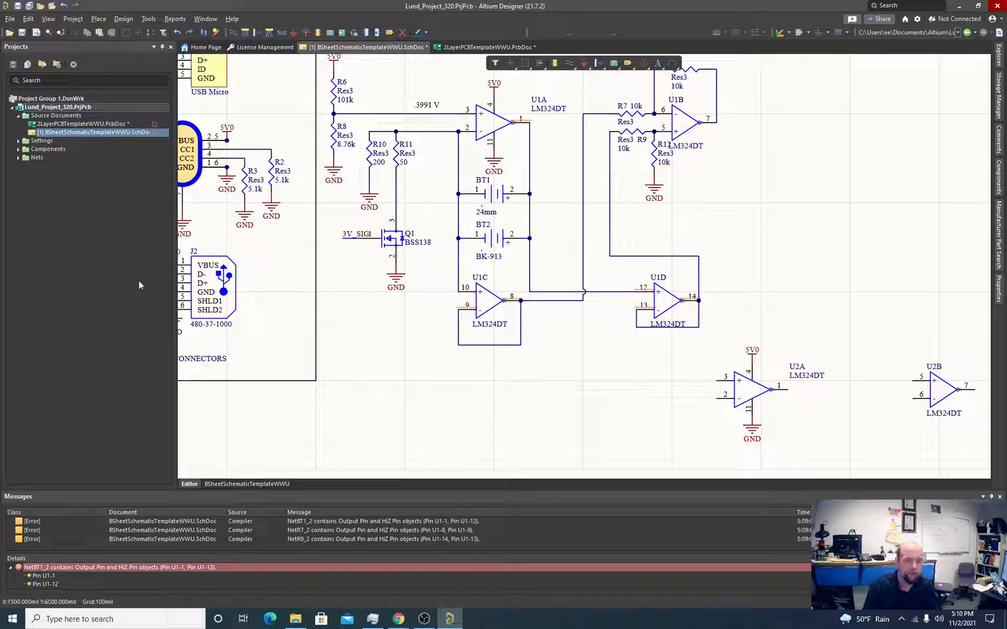
Step: Open 2LayerPCBTemplateWWU.PcbDoc and move U2 off to just outside the board's lower-right corner
click(81, 124)
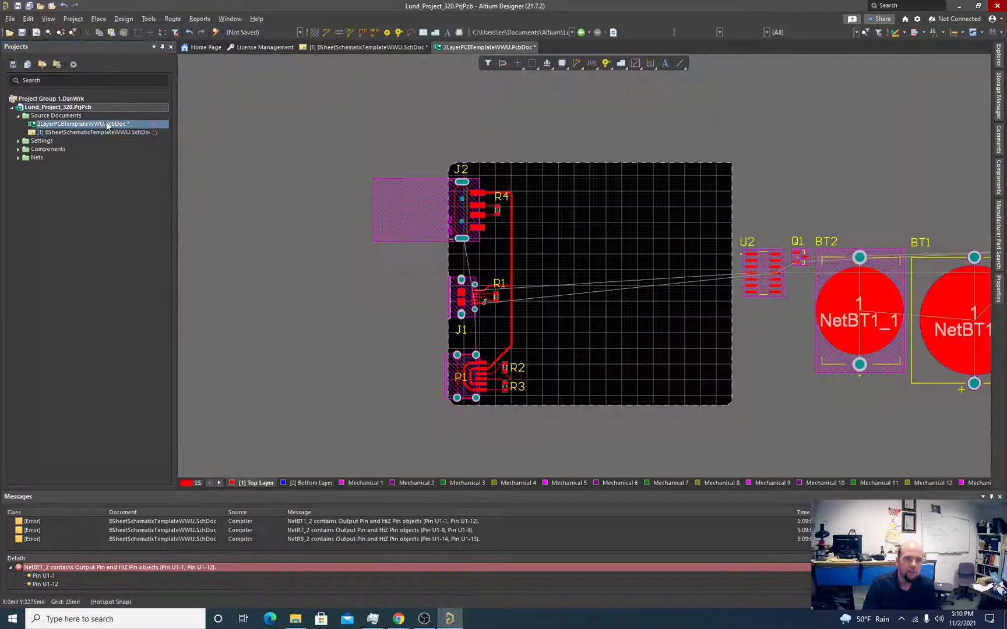
shift+scroll(781, 440, right, 5)
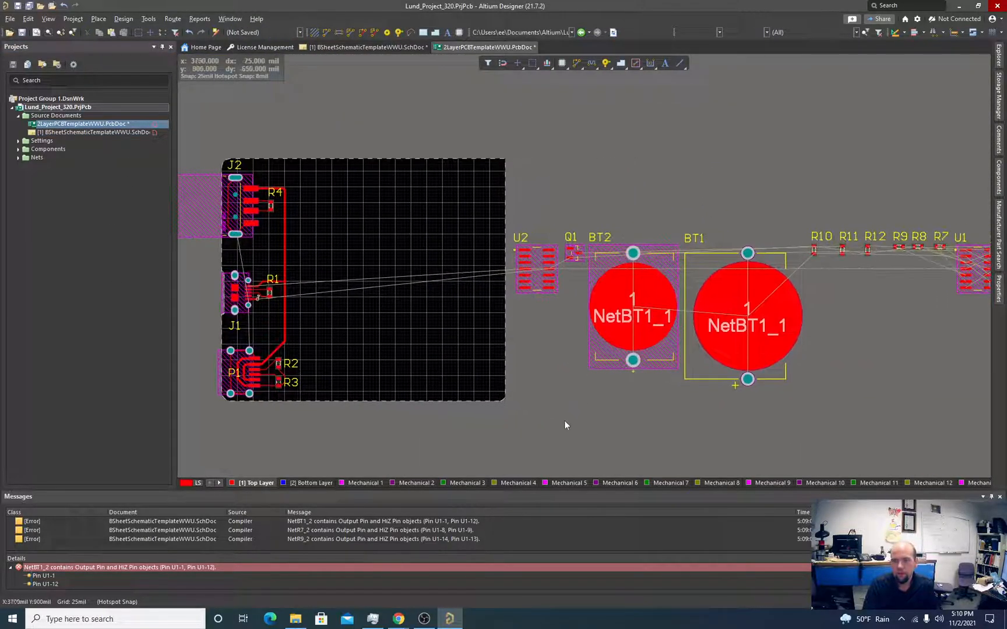
drag(479, 272, 512, 438)
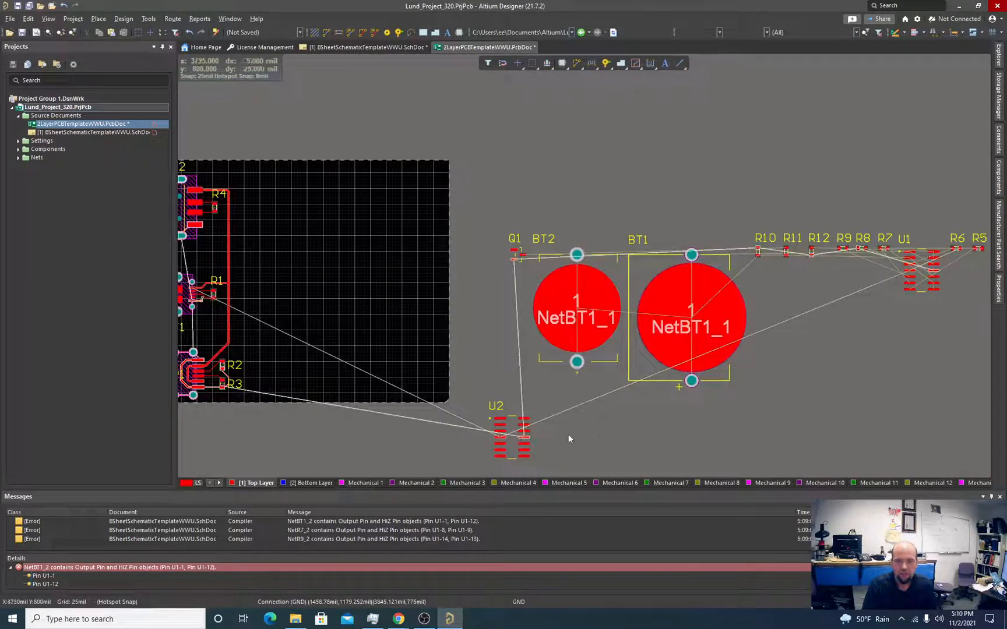
Step: Move U1 from the row of unplaced components onto the upper middle area of the board
right_drag(636, 424, 534, 425)
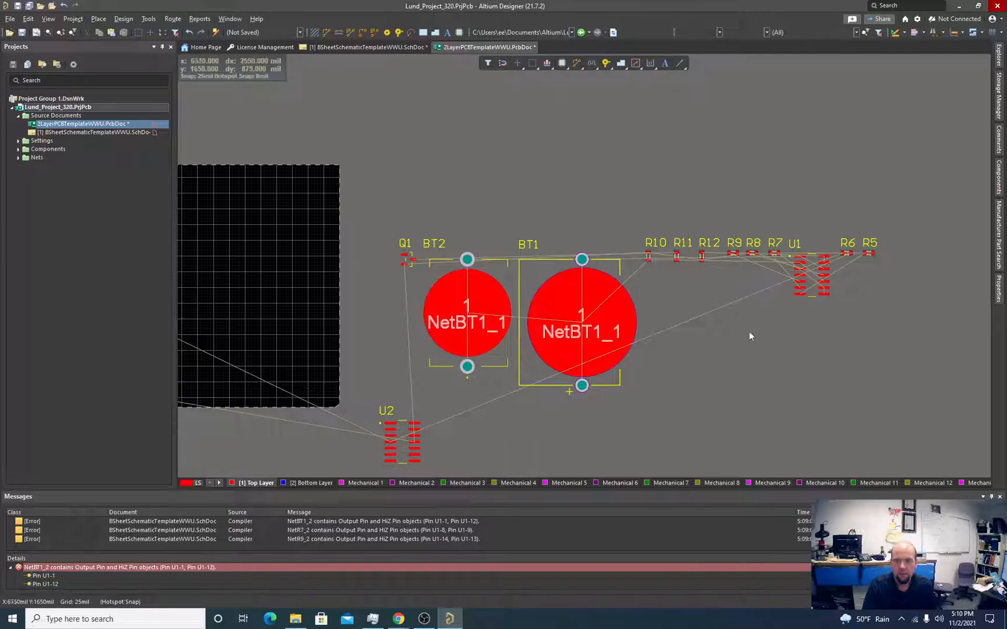
ctrl+scroll(375, 256, down, 4)
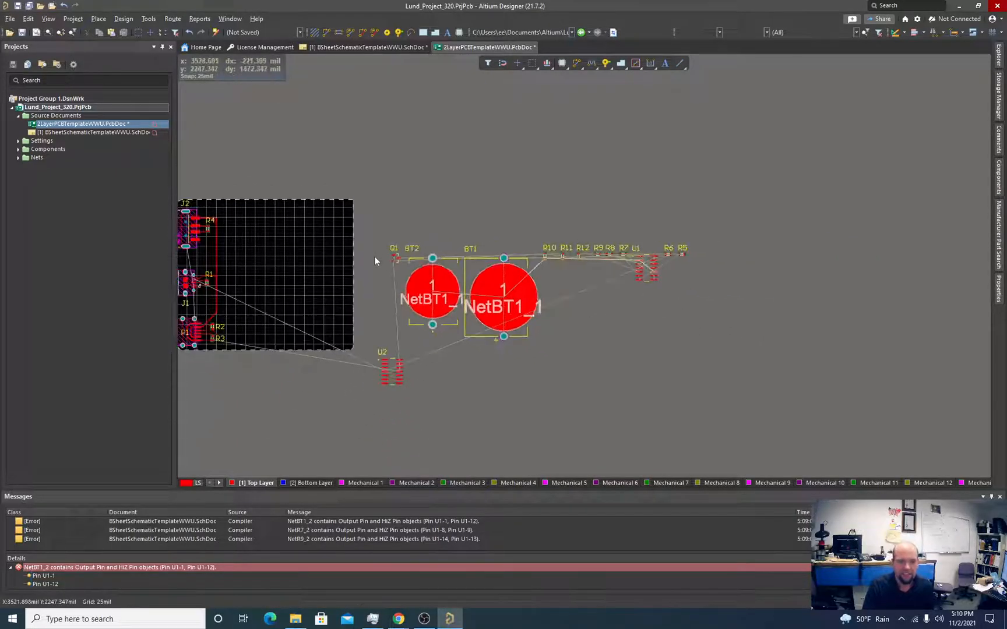
right_drag(433, 338, 567, 362)
ctrl+scroll(476, 290, up, 3)
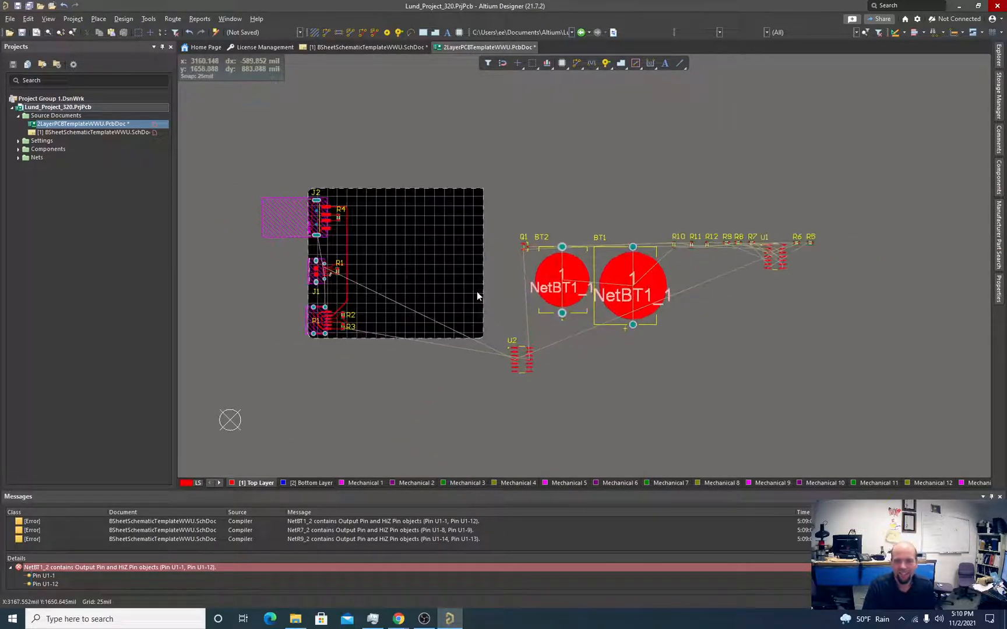
drag(772, 258, 410, 224)
ctrl+scroll(411, 224, up, 6)
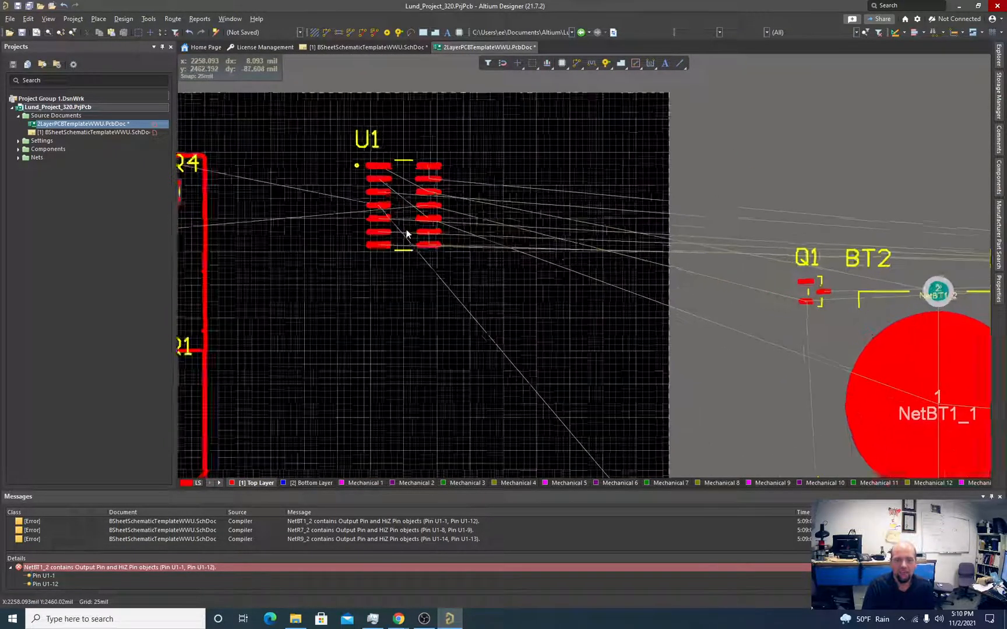
ctrl+scroll(407, 230, up, 2)
ctrl+scroll(404, 227, down, 2)
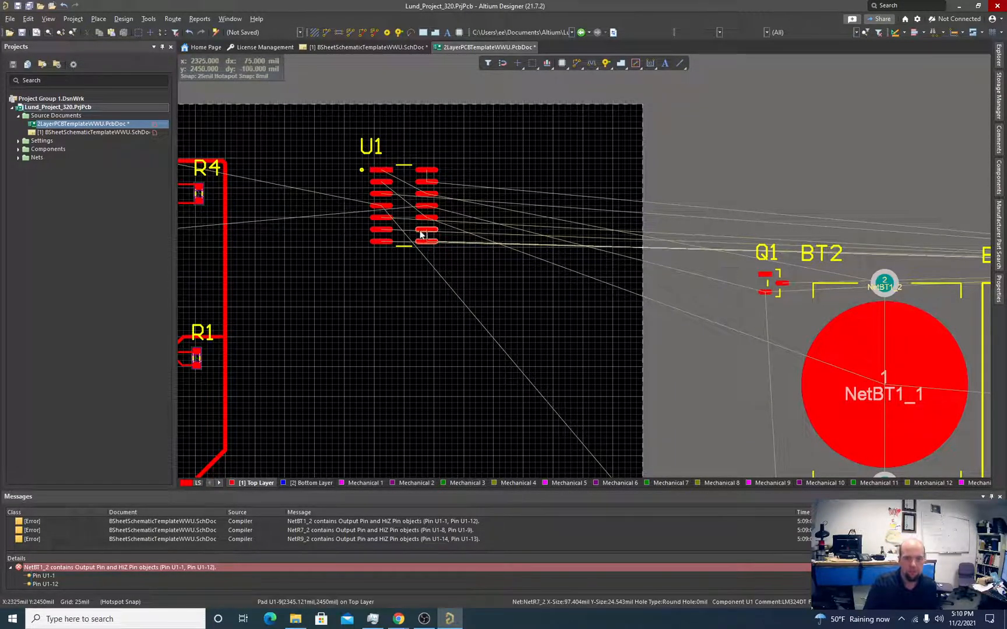
ctrl+scroll(420, 239, down, 2)
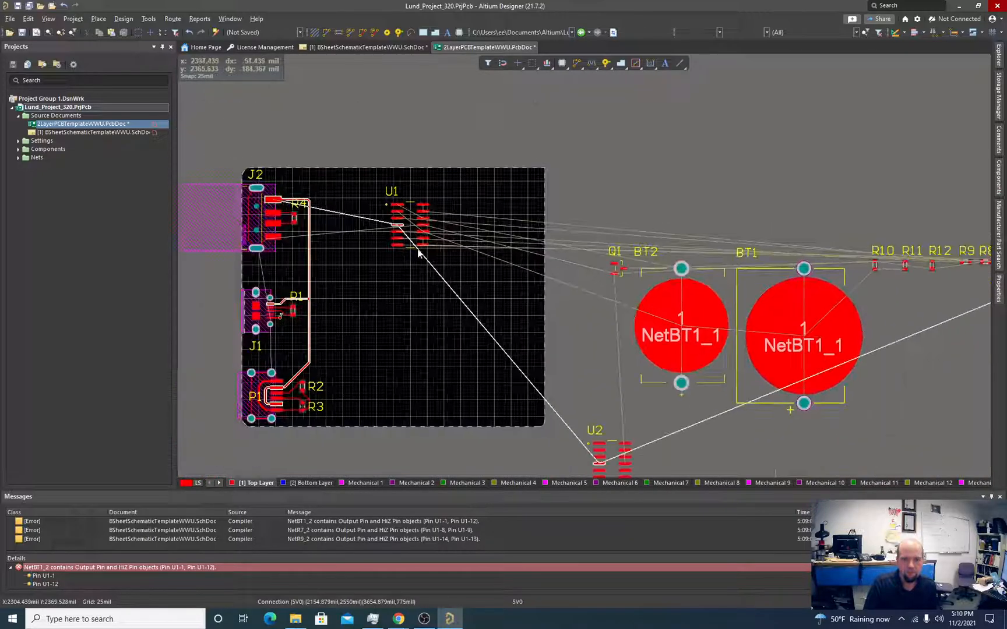
Step: Move the row of resistors R5 to R12 and transistor Q1 to just above the board's upper edge
ctrl+scroll(403, 233, up, 4)
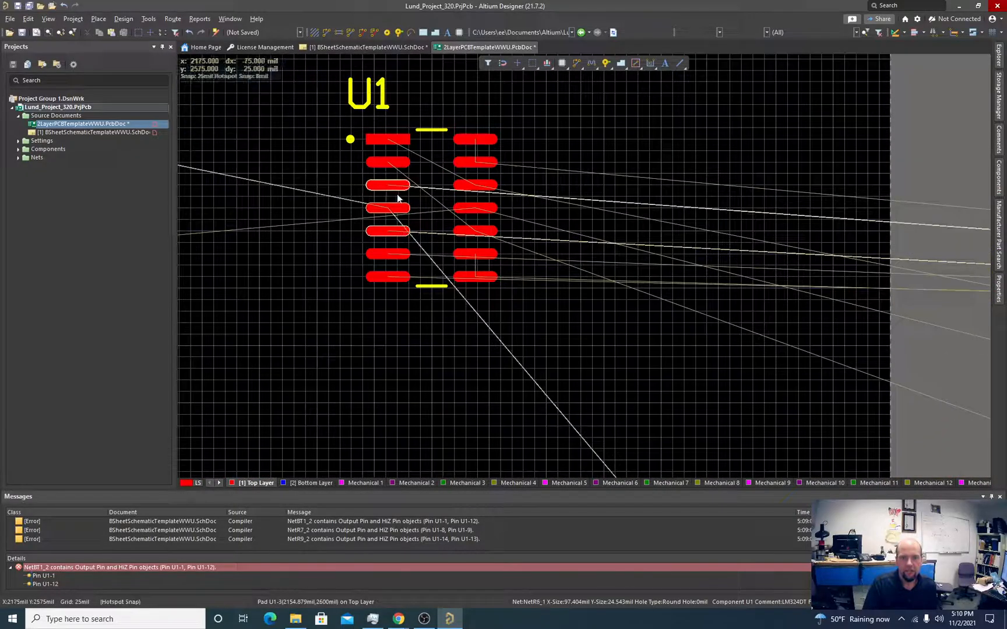
ctrl+scroll(397, 197, up, 4)
scroll(396, 195, down, 3)
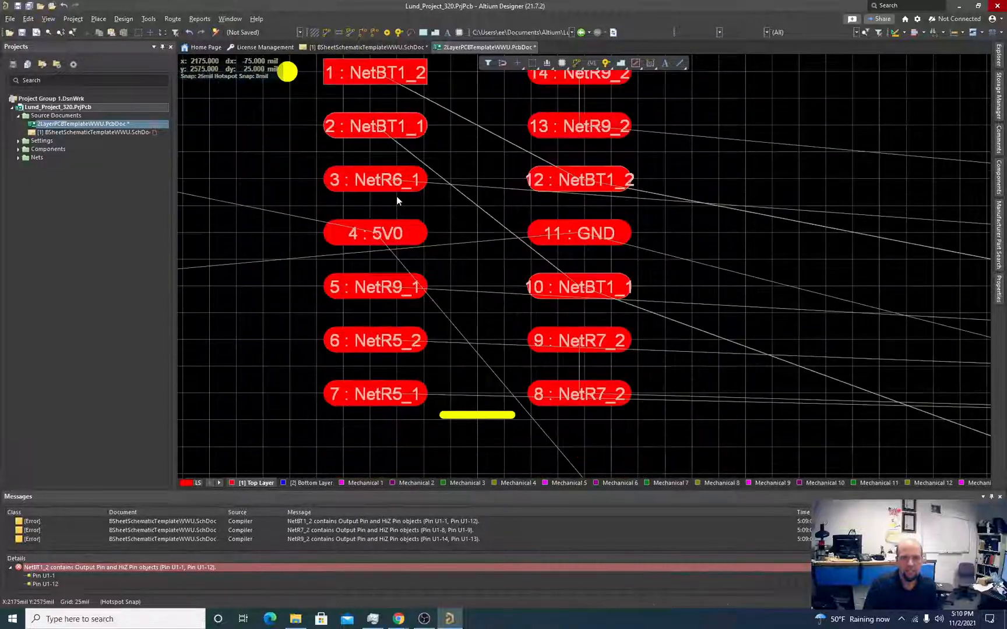
ctrl+scroll(396, 195, down, 2)
ctrl+scroll(411, 166, down, 6)
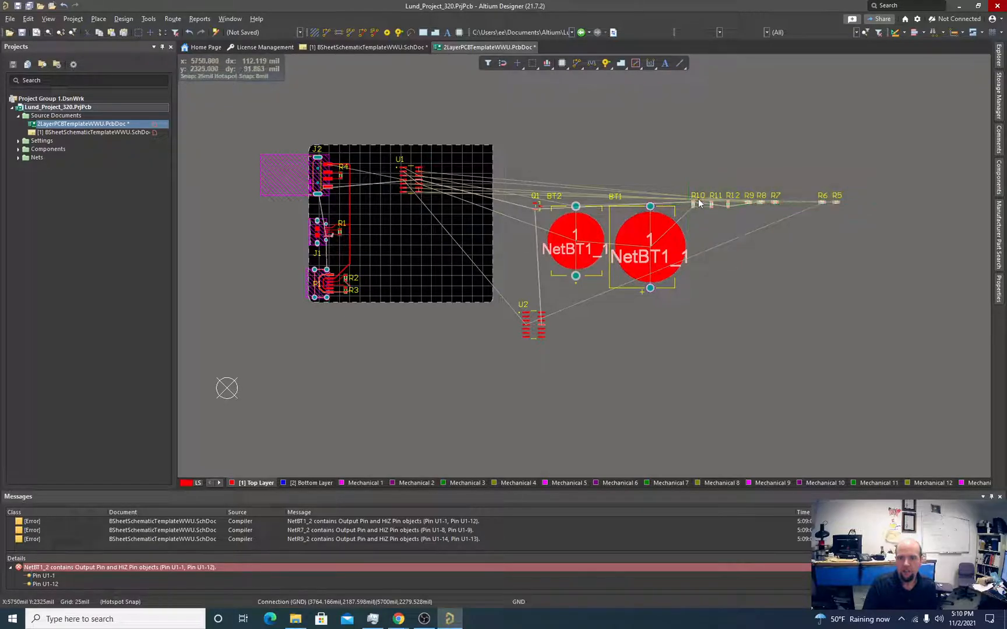
drag(699, 202, 631, 154)
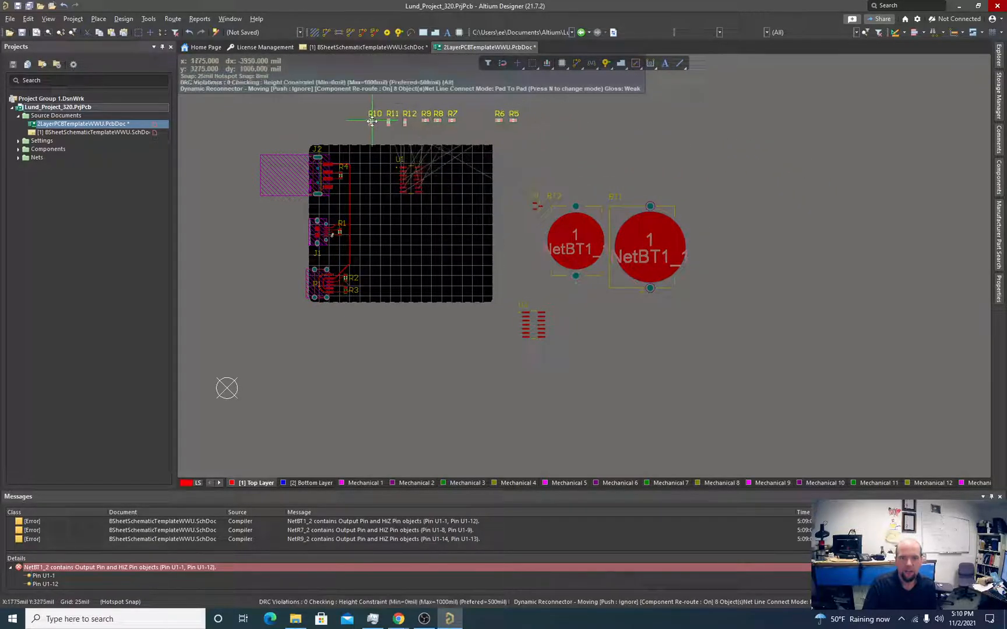
click(363, 115)
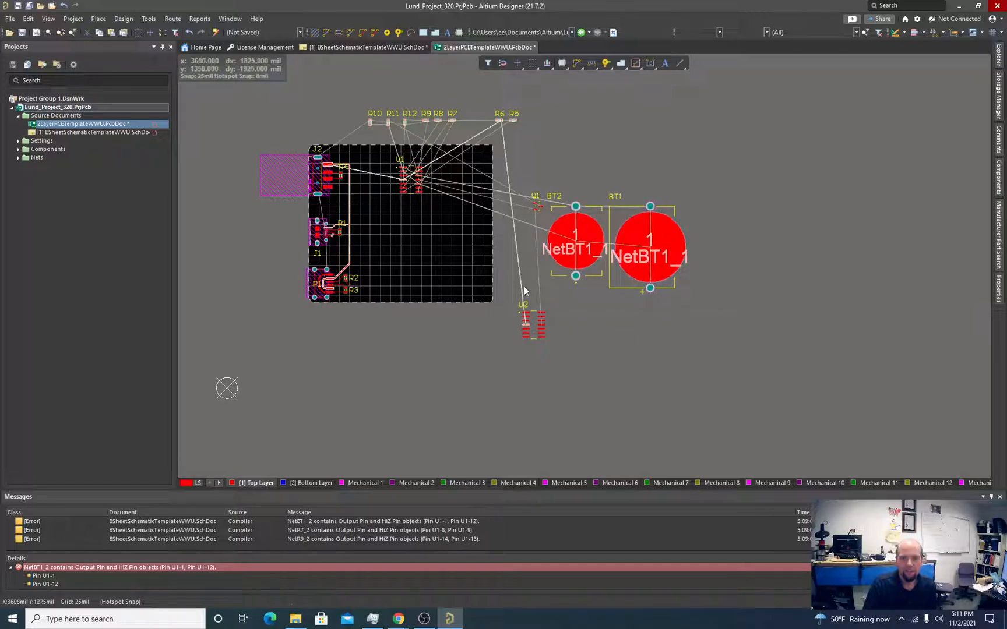
drag(536, 205, 416, 142)
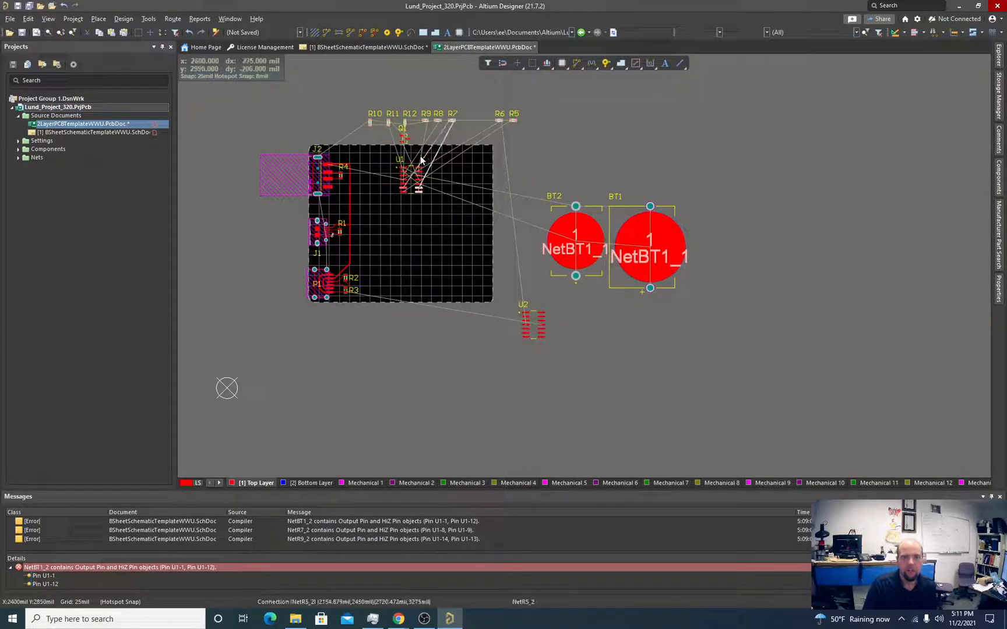
Step: Compare U1's connections on the PCB with the R6, R8, R10, R11 and Q1 wiring around U1A on the schematic
ctrl+scroll(412, 145, up, 5)
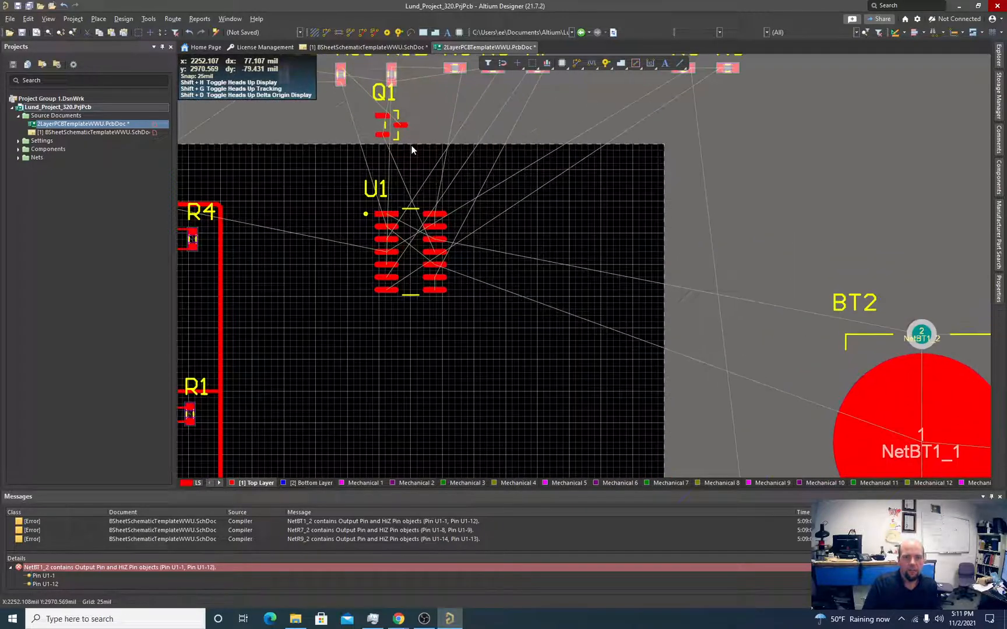
ctrl+scroll(410, 144, down, 4)
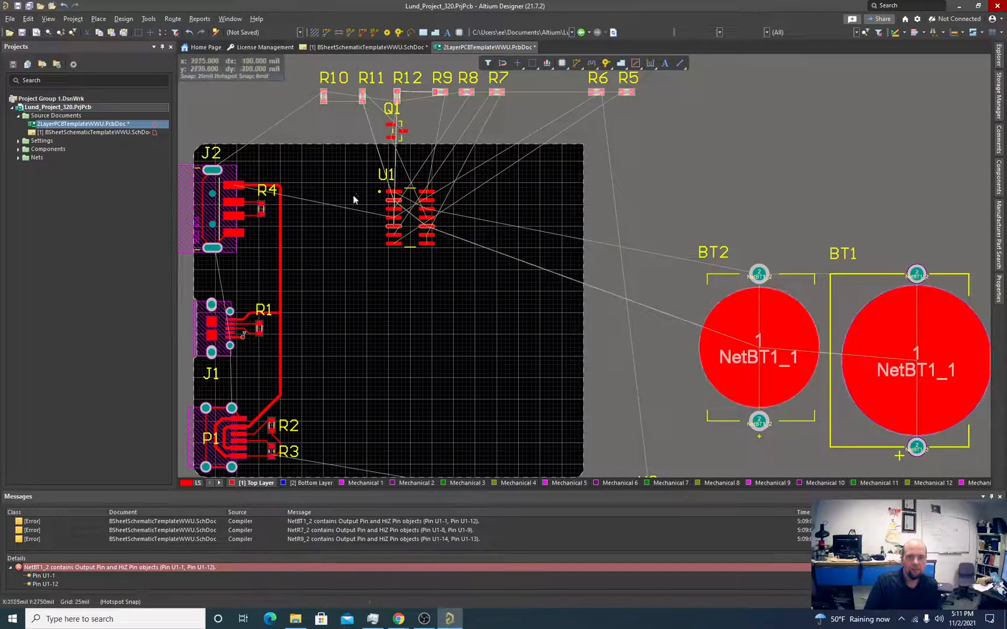
double_click(131, 132)
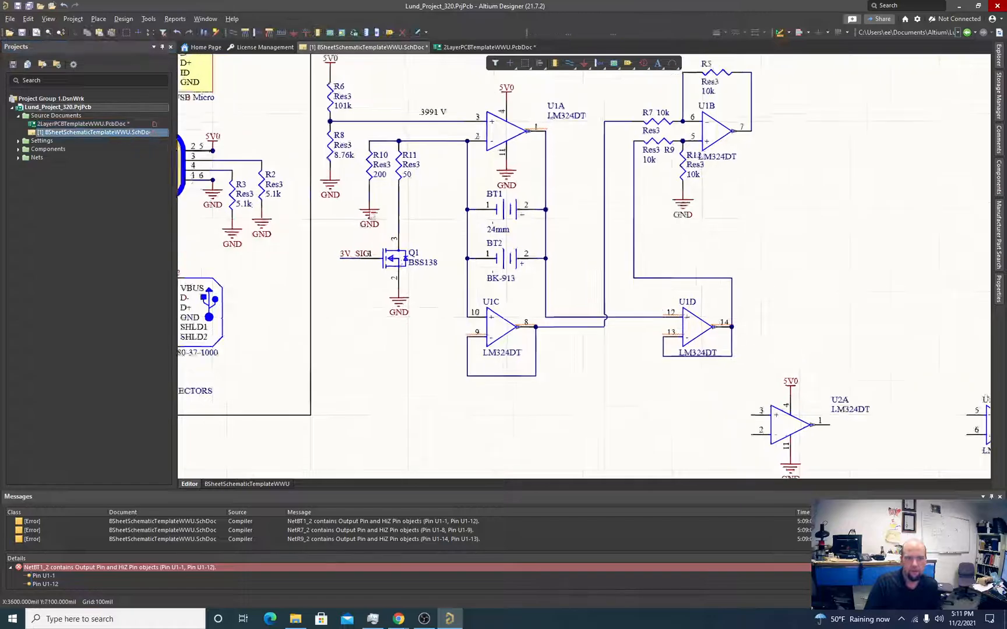
scroll(371, 216, up, 1)
ctrl+scroll(540, 159, down, 2)
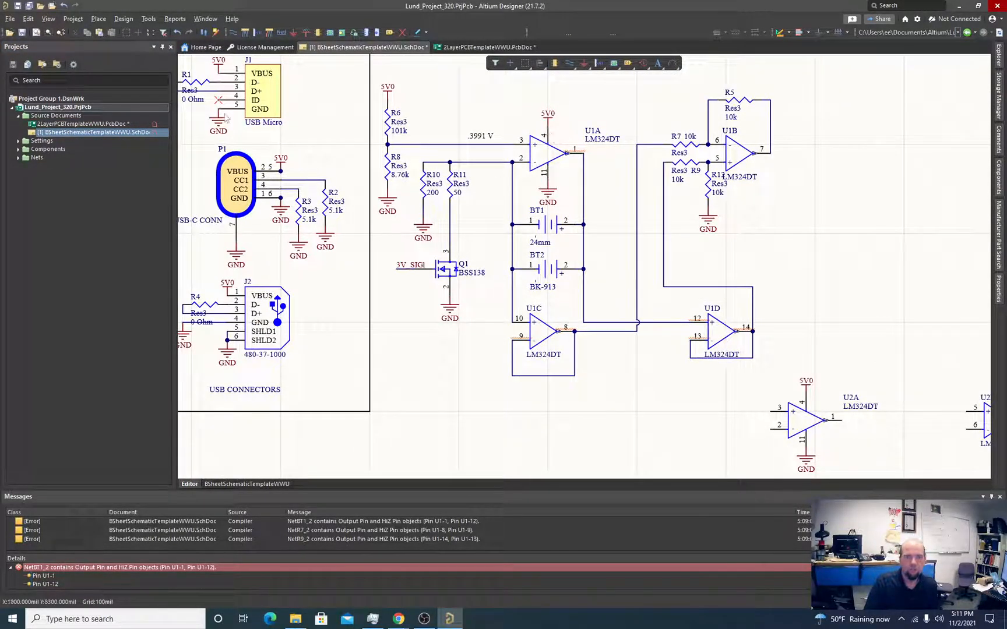
double_click(61, 124)
ctrl+scroll(394, 216, up, 4)
ctrl+scroll(443, 212, up, 3)
ctrl+scroll(433, 262, down, 5)
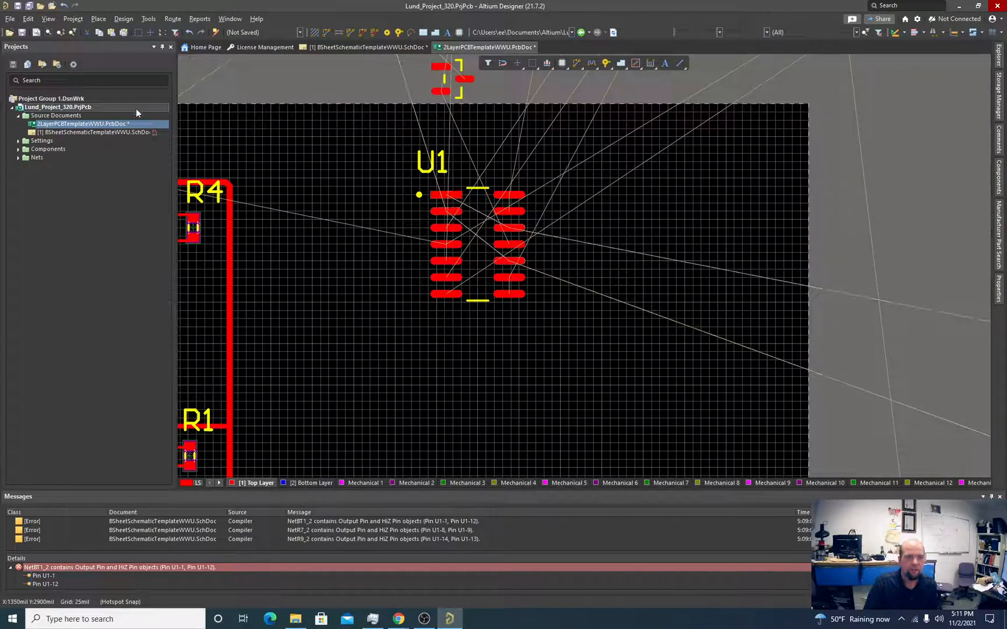
double_click(110, 132)
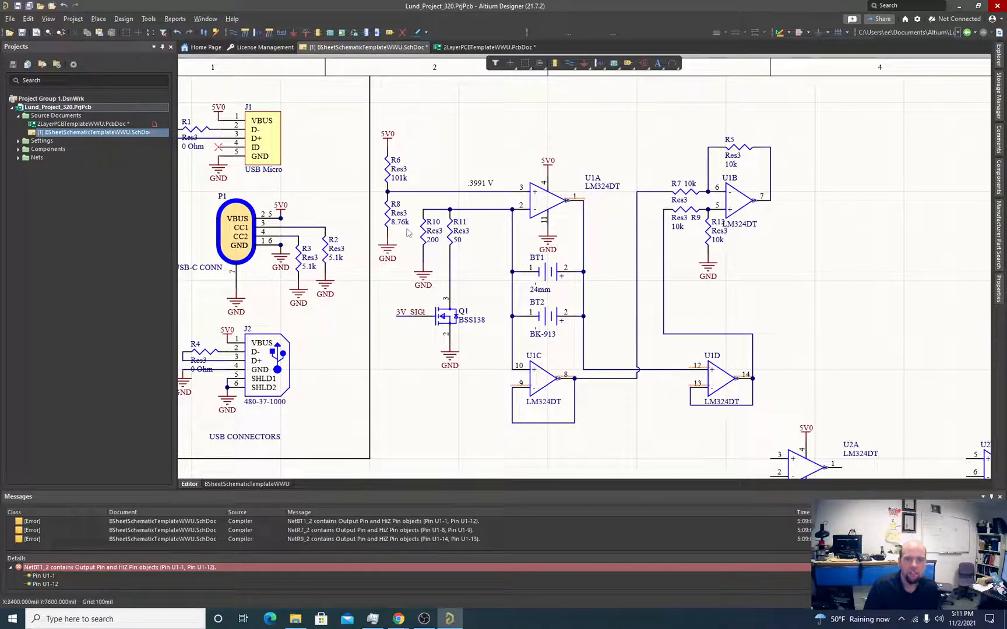
Step: Return to the PCB and place R8, R6, R11 and R10 beside U1's pin 1 to 7 side, with Q1 just below U1
click(289, 33)
ctrl+scroll(418, 226, down, 4)
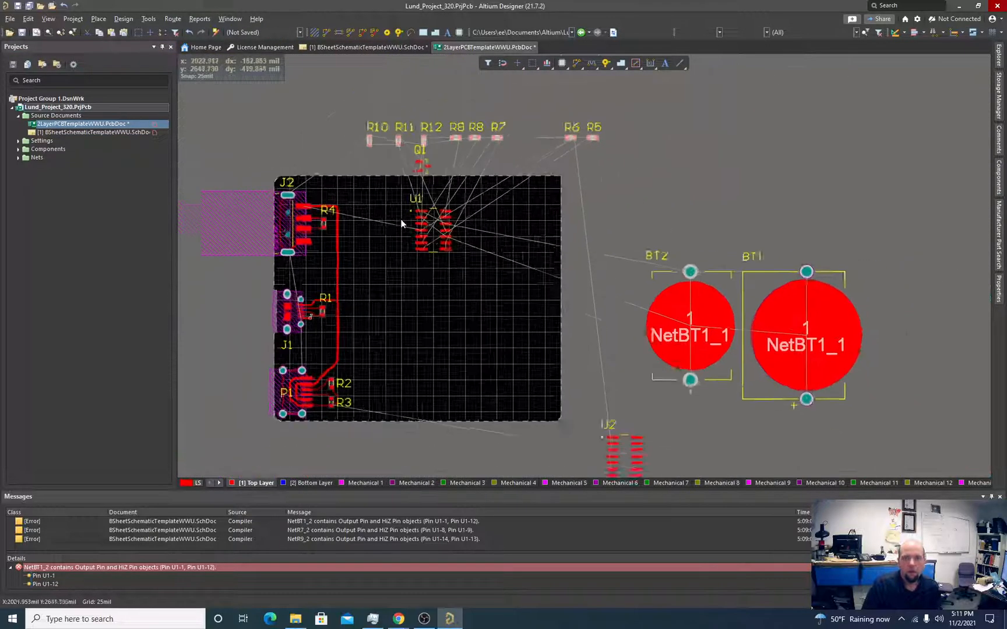
drag(470, 144, 394, 211)
drag(542, 125, 390, 235)
drag(384, 126, 379, 208)
drag(388, 263, 388, 258)
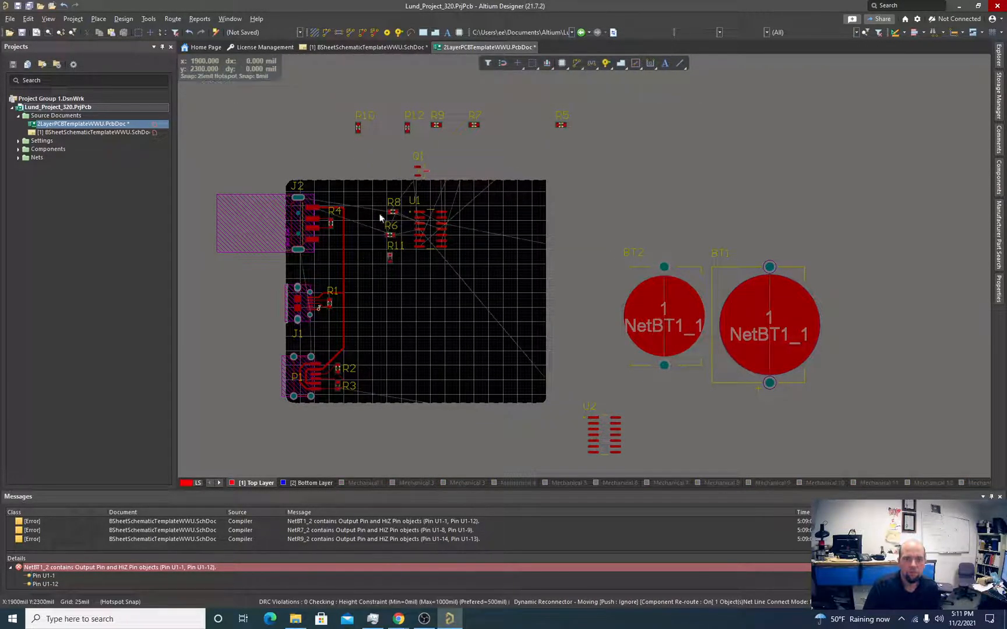
drag(358, 127, 372, 227)
drag(418, 170, 416, 265)
Step: Adjust R8's position near U1's pin 1 and move R10 closer, to just above R6
ctrl+scroll(382, 223, up, 2)
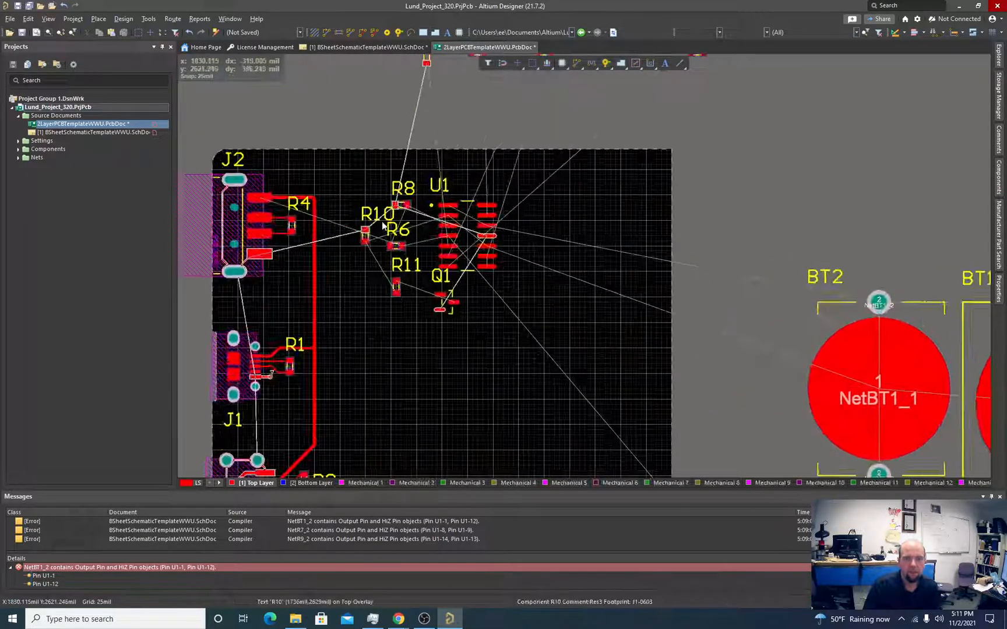
ctrl+scroll(383, 224, up, 4)
drag(454, 159, 504, 122)
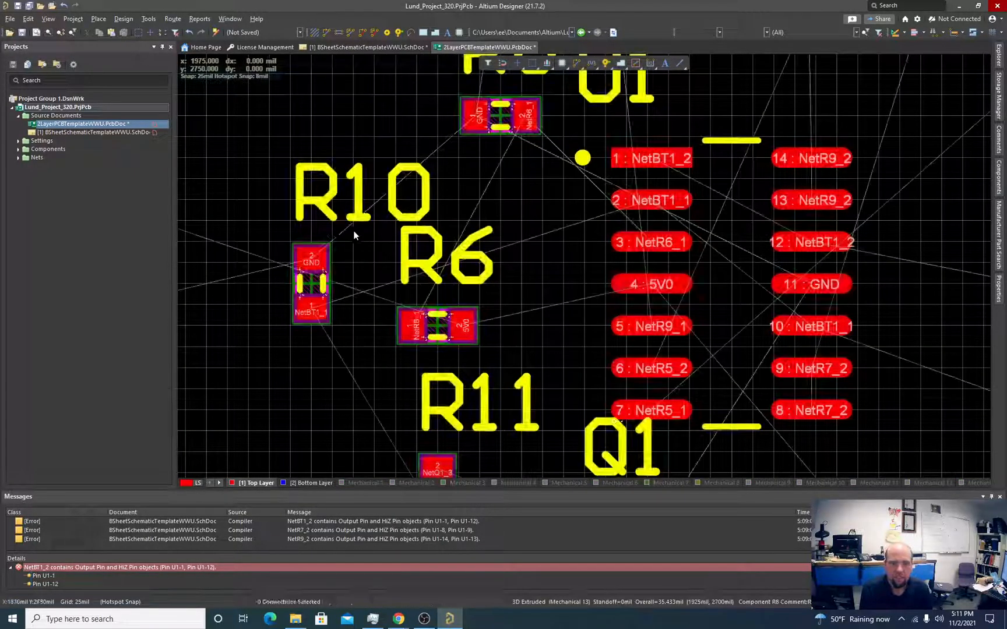
drag(308, 283, 397, 220)
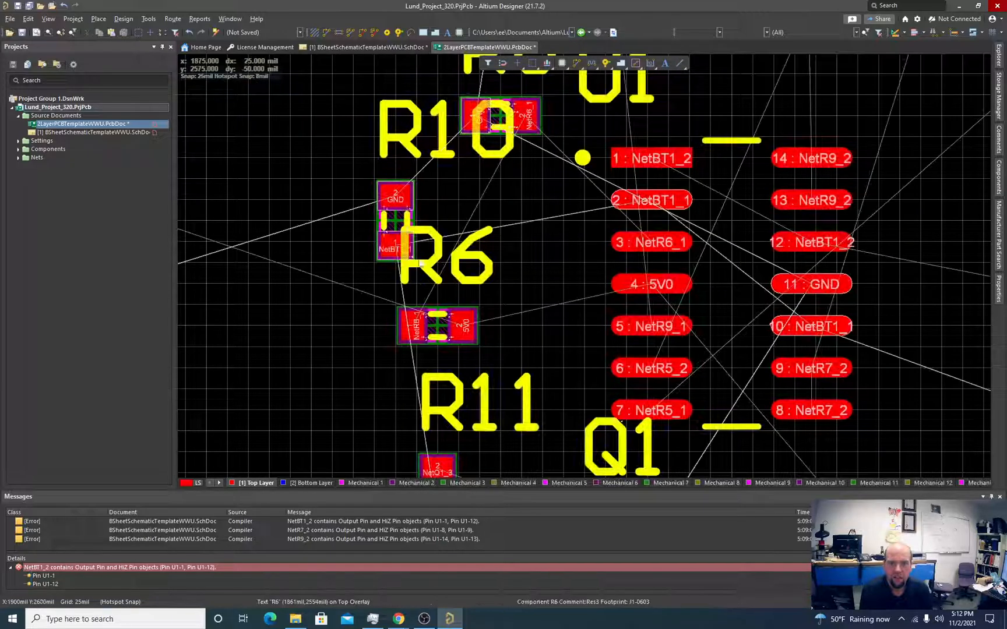
Step: Move Q1 up between R10 and U1, and shift R10 farther from U1 to make room for it
scroll(407, 282, down, 3)
scroll(406, 278, down, 2)
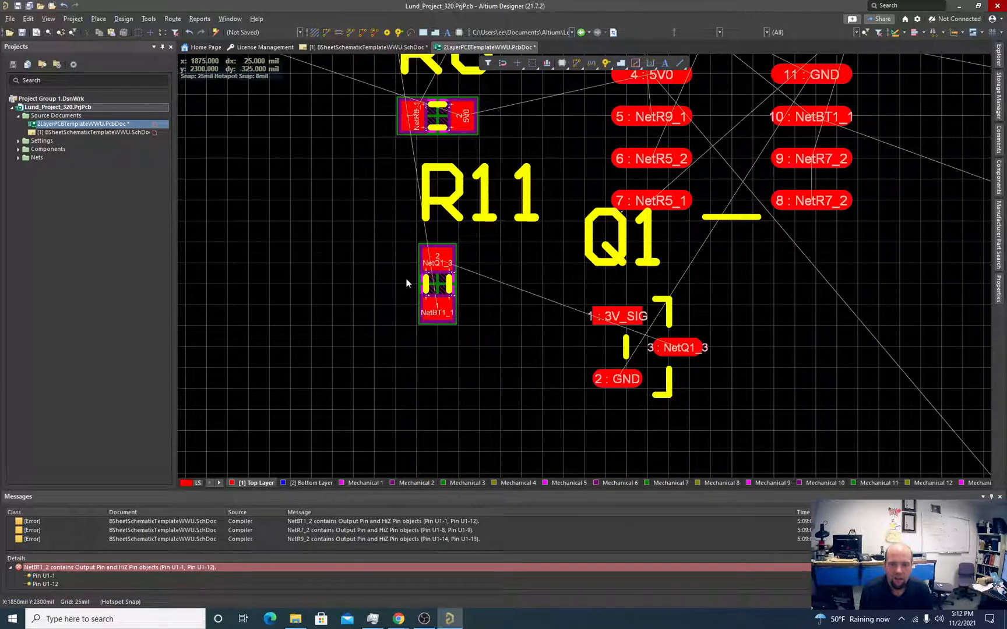
scroll(406, 279, up, 2)
drag(653, 431, 502, 347)
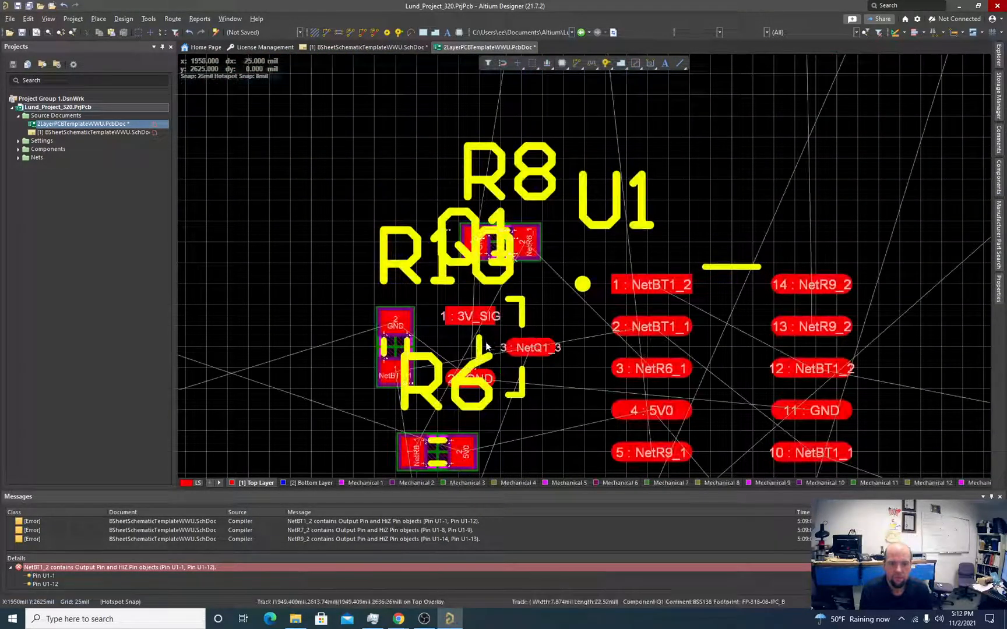
drag(397, 350, 334, 350)
drag(494, 352, 452, 353)
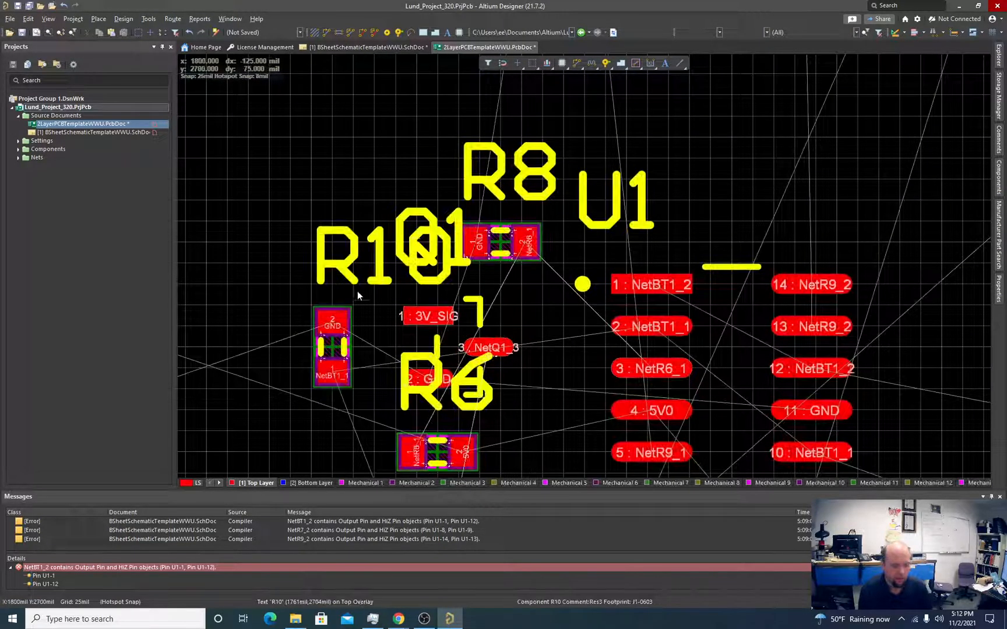
Step: Check the schematic, then move R6 closer to U1 and spread Q1 and R10 farther out, with R10 above Q1
click(79, 132)
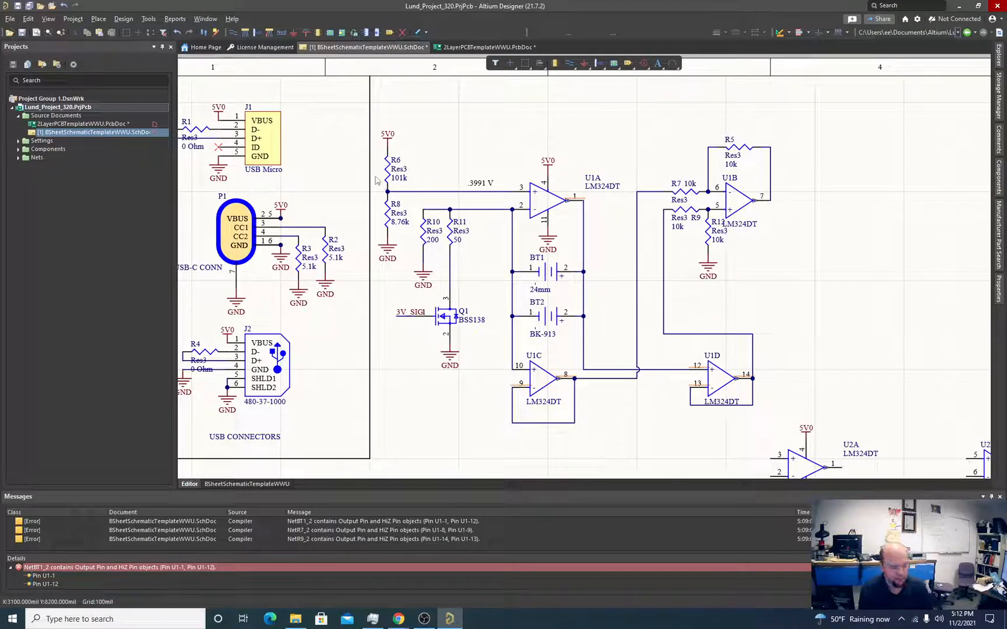
key(alt+Tab)
key(alt+Tab)
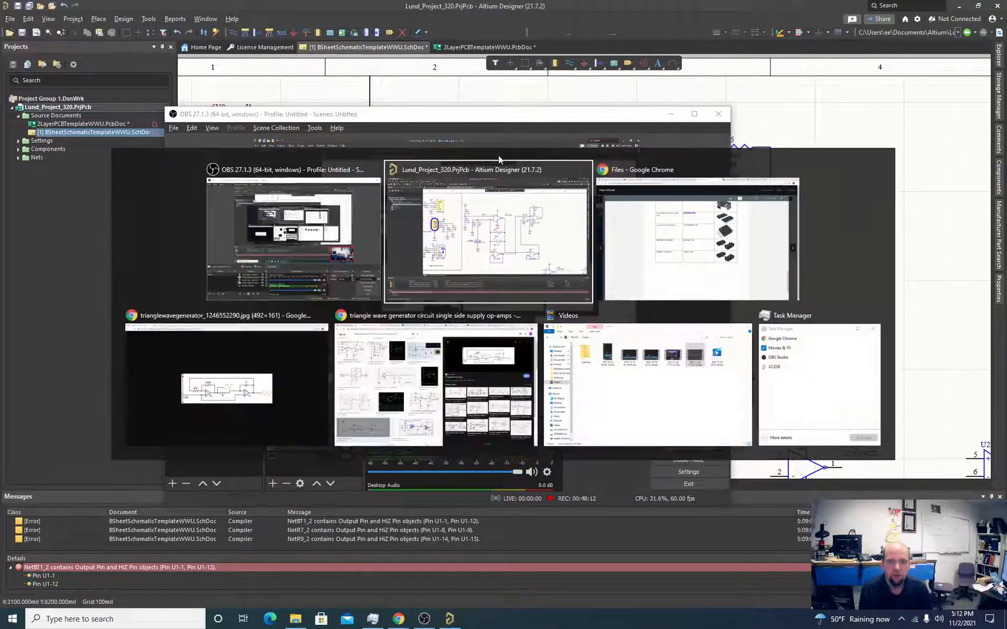
click(119, 124)
scroll(388, 278, down, 3)
ctrl+scroll(434, 302, down, 2)
drag(433, 302, 499, 288)
drag(435, 253, 333, 365)
drag(372, 239, 306, 251)
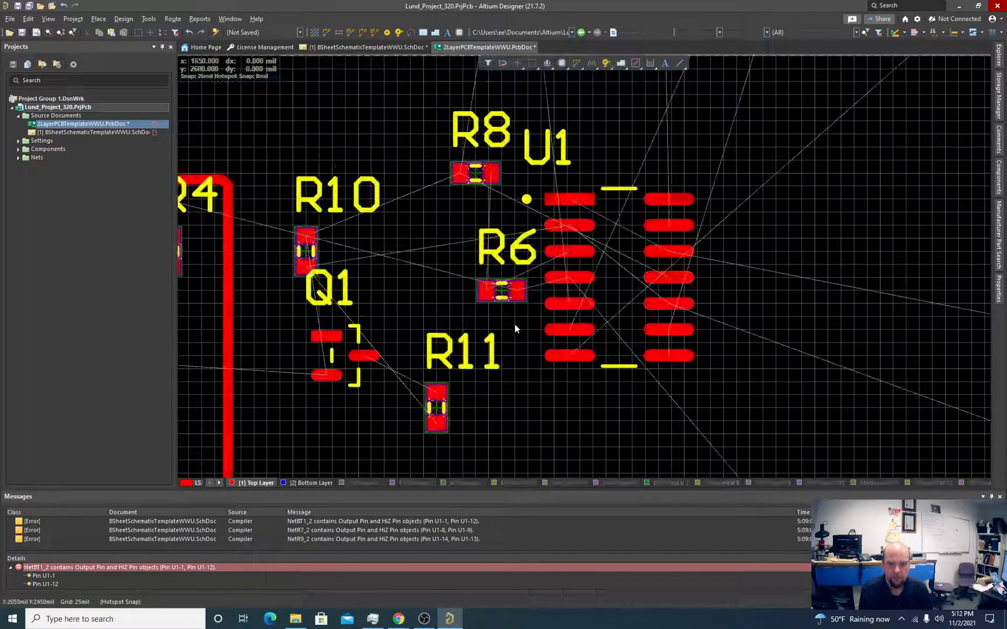
Step: Rotate R6 and R8 to vertical and stack R8 above R6 beside U1, with their NetR6_1 pads facing each other
ctrl+scroll(477, 218, up, 4)
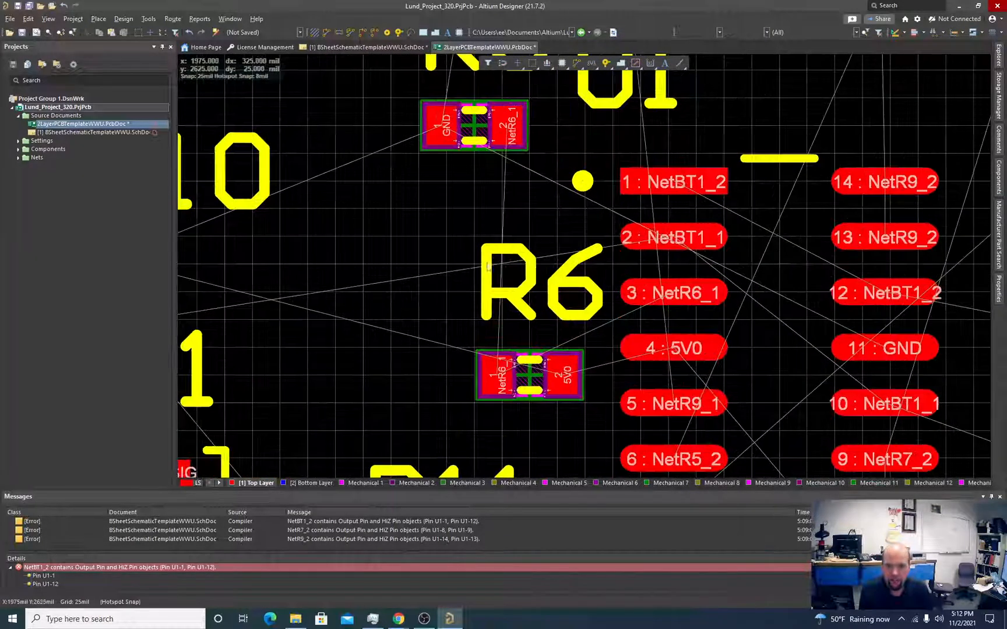
drag(530, 376, 458, 326)
key(space)
key(space)
drag(469, 129, 441, 162)
key(space)
key(space)
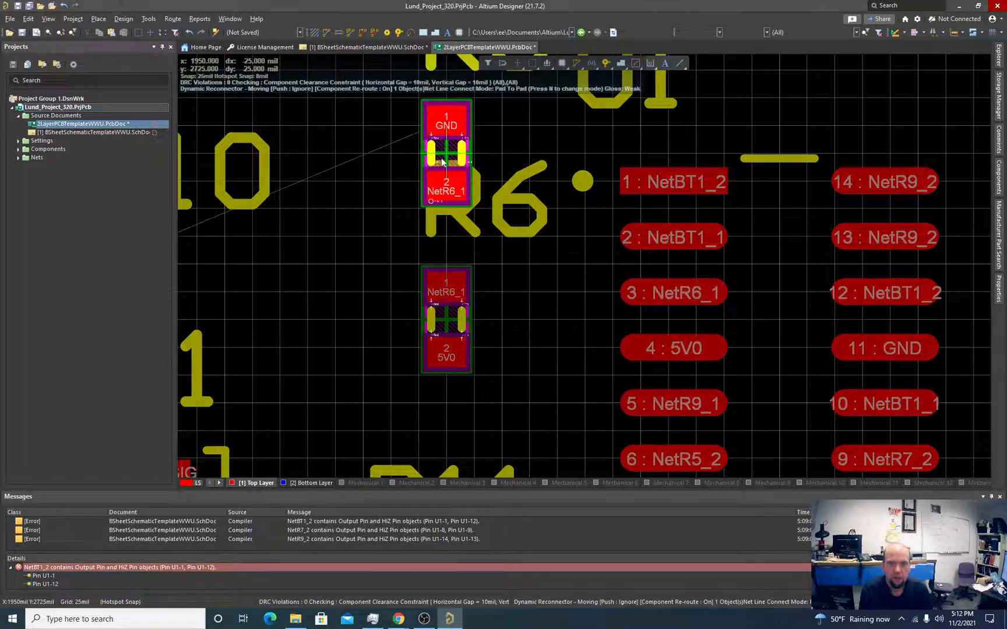
click(442, 162)
Step: Check the R8, R6, R10 and Q1 connections on the PCB against the schematic
ctrl+scroll(469, 262, down, 2)
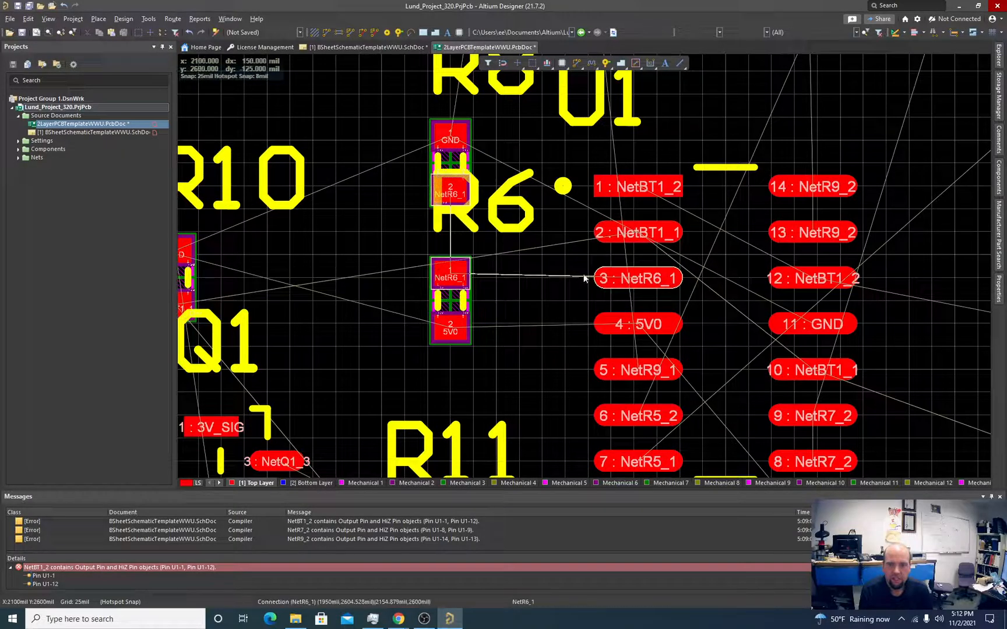
ctrl+scroll(398, 216, down, 2)
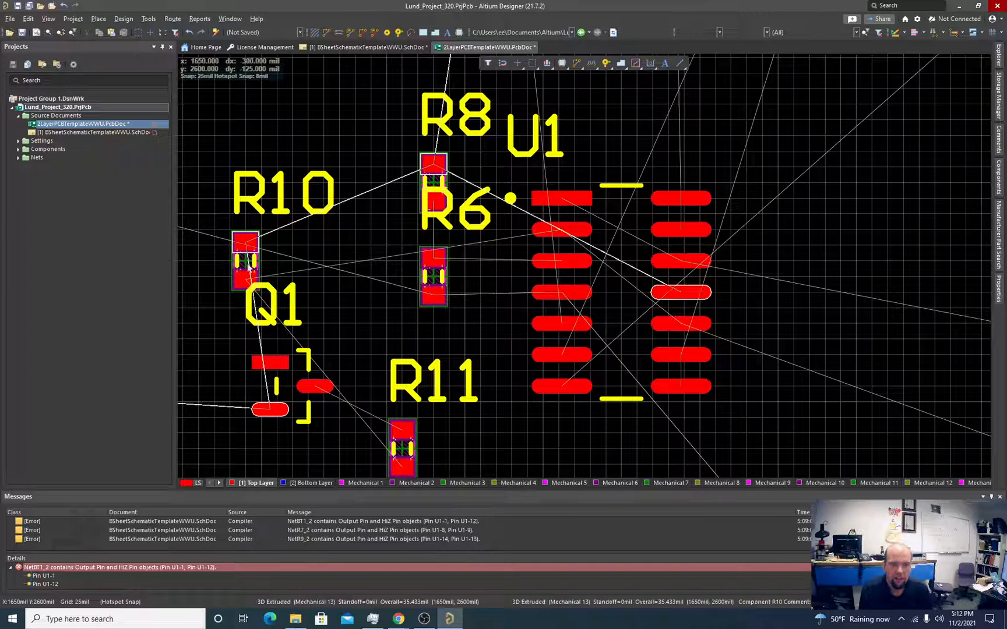
scroll(339, 309, down, 3)
scroll(339, 308, up, 4)
key(ctrl+Tab)
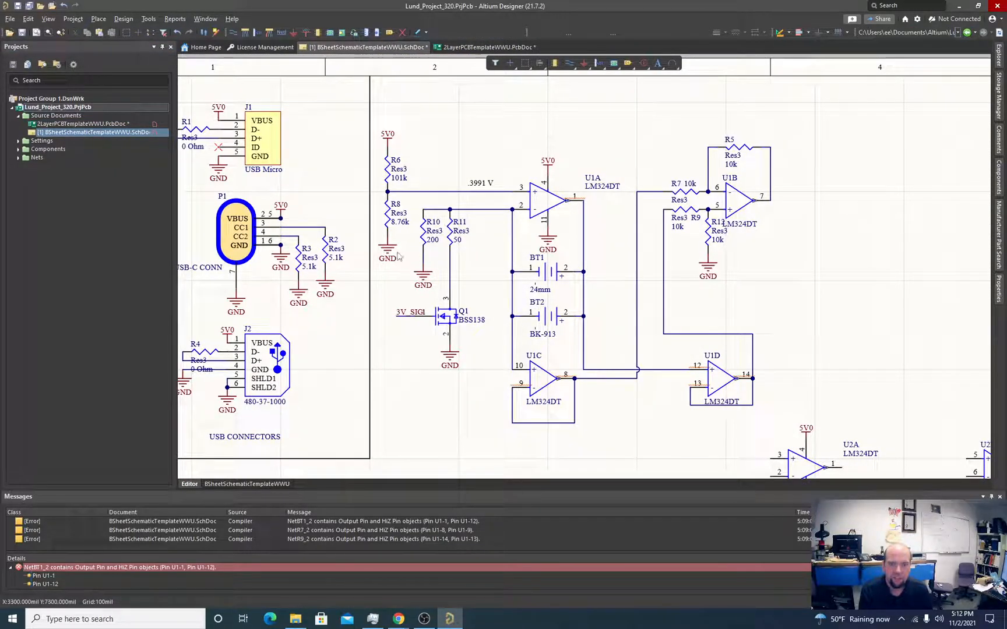
click(115, 124)
ctrl+scroll(374, 259, up, 4)
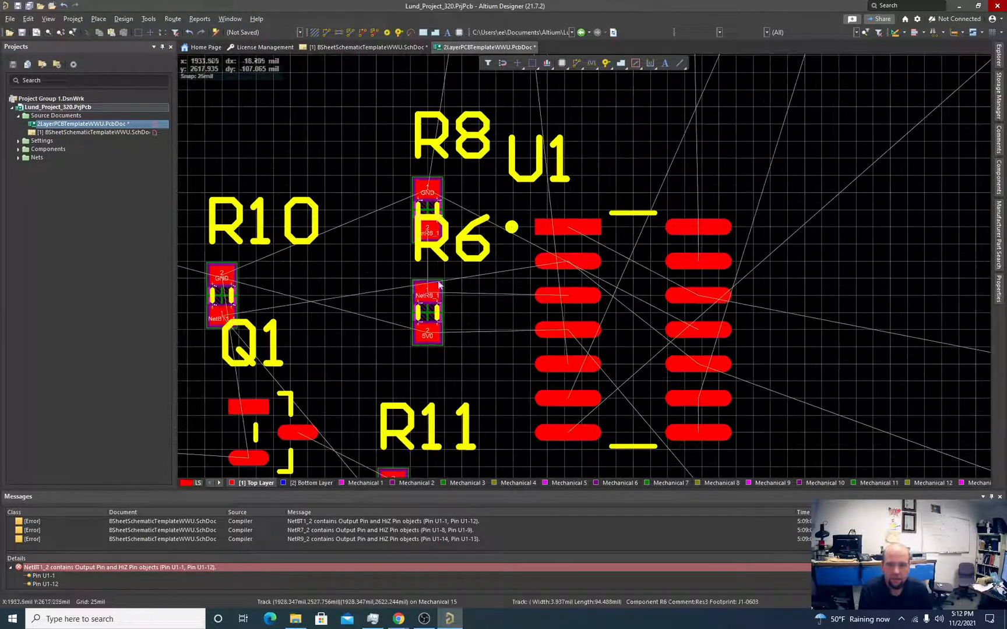
ctrl+scroll(484, 268, up, 2)
ctrl+scroll(359, 287, down, 2)
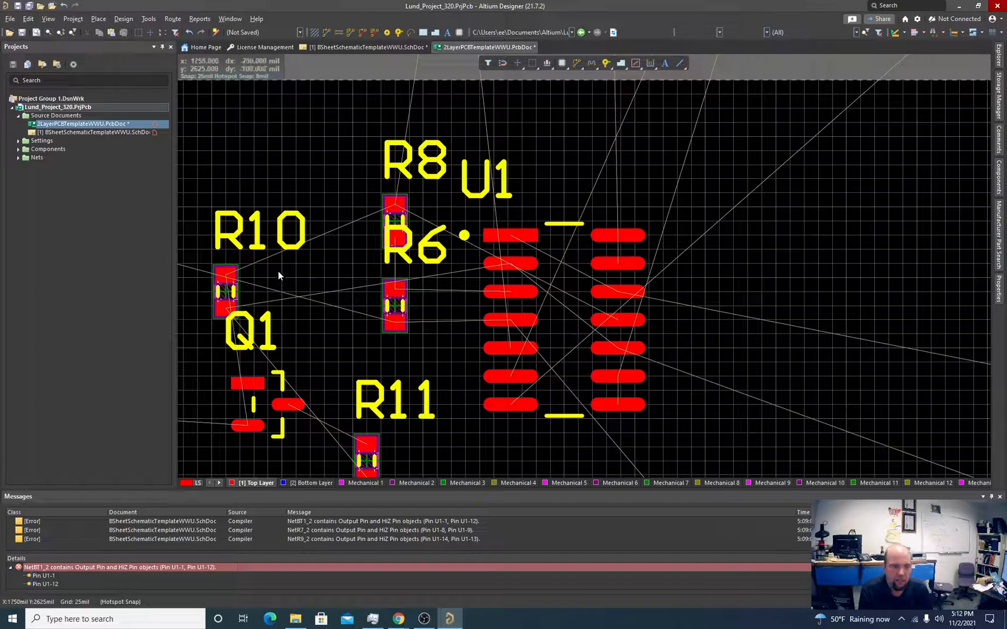
Step: Place R10 between R8 and U1, and rotate R11 180 degrees and place it directly below R10, beside R6
drag(231, 291, 451, 226)
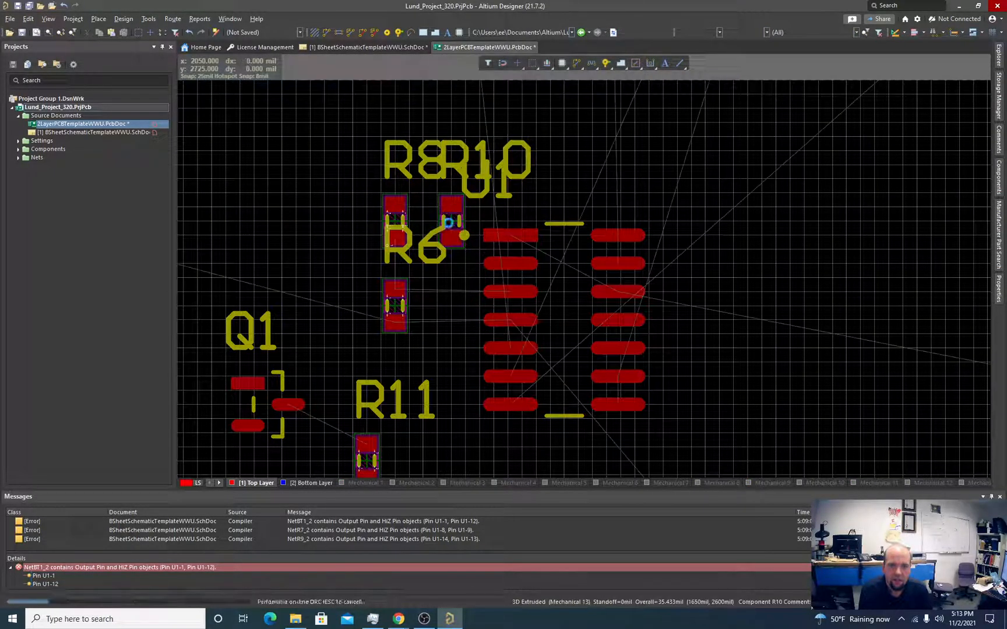
ctrl+scroll(418, 236, up, 3)
scroll(417, 242, down, 5)
drag(331, 344, 486, 399)
key(space)
key(space)
ctrl+scroll(475, 385, down, 2)
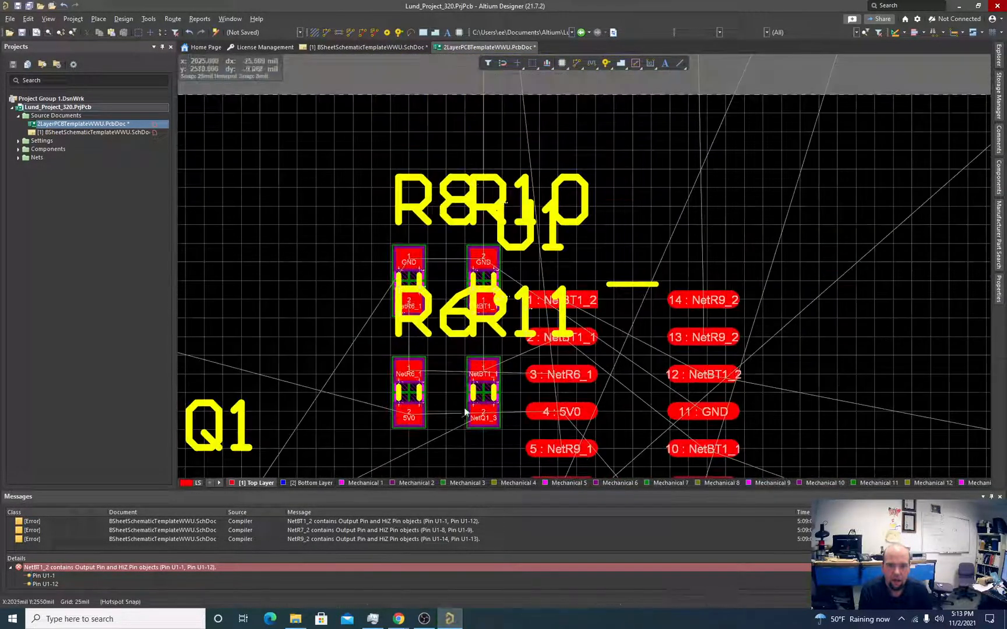
scroll(471, 438, down, 2)
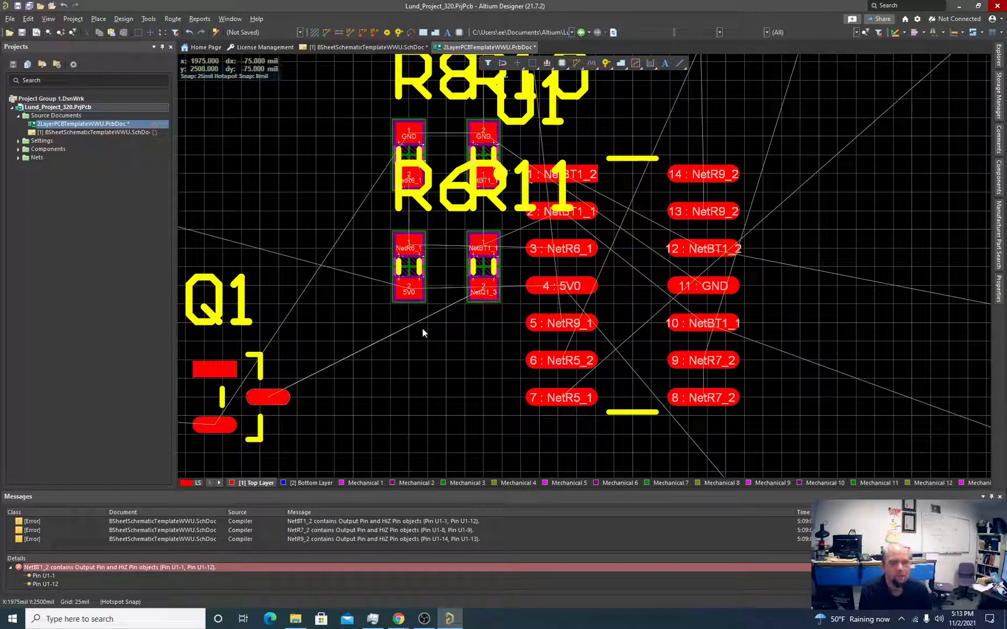
key(shift)
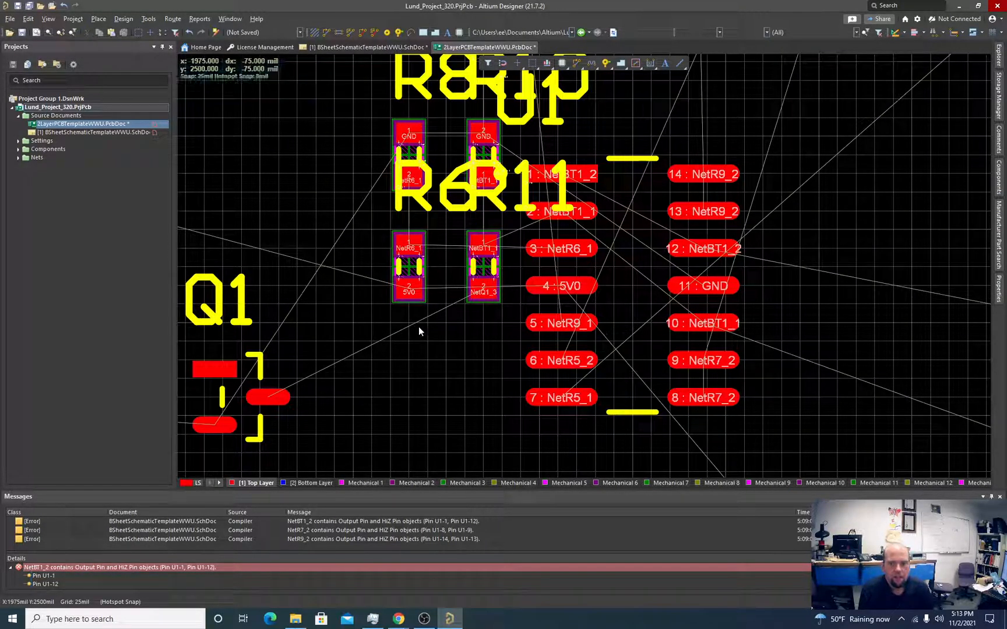
ctrl+scroll(433, 292, up, 1)
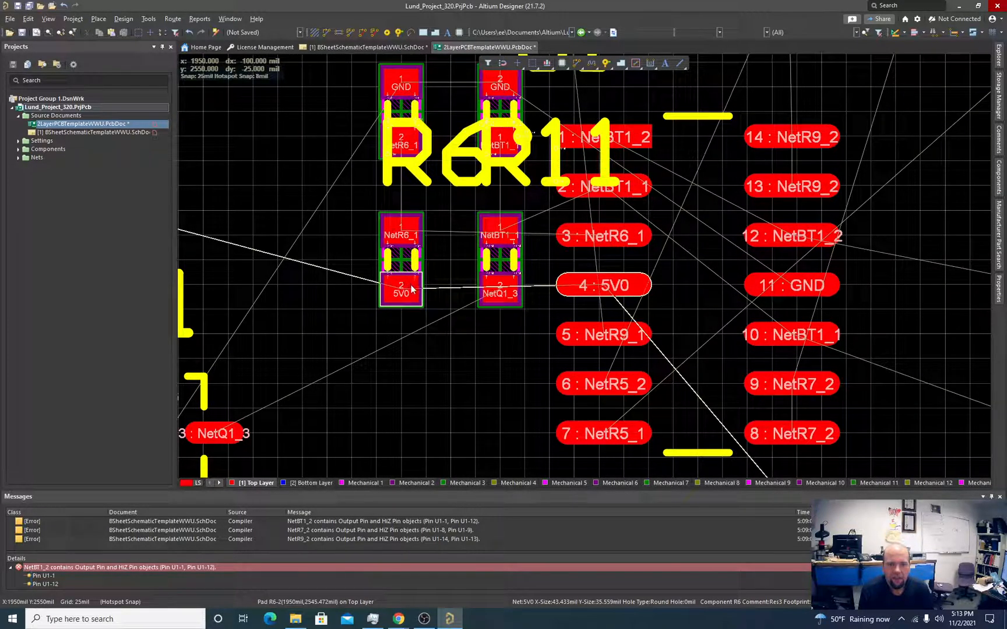
Step: Move R10 and R11 to the outer side of R8 and R6, and shift R8 and R6 to sit next to U1
ctrl+scroll(412, 288, down, 2)
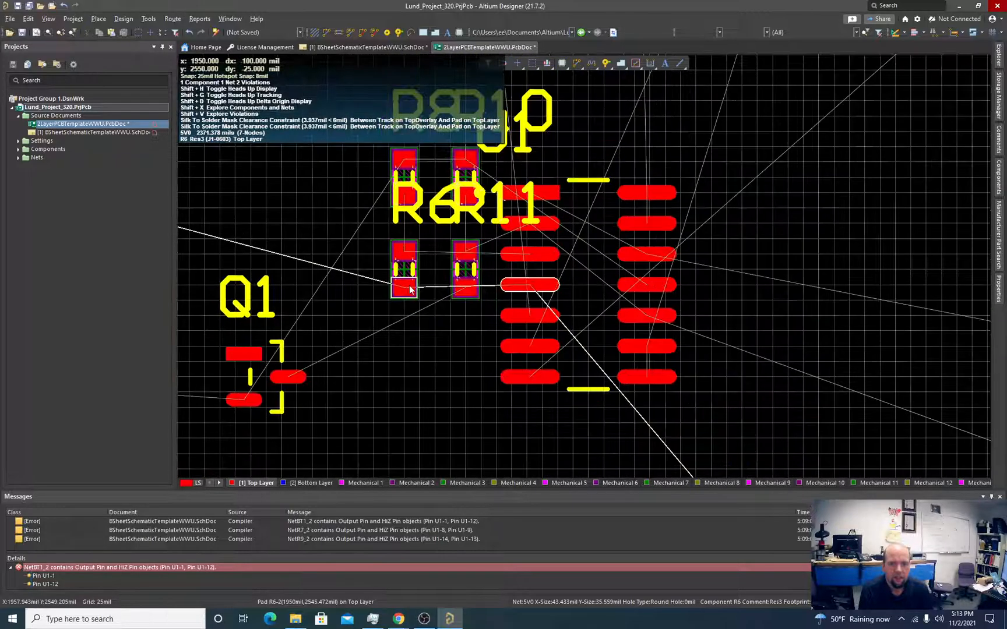
ctrl+scroll(410, 290, down, 1)
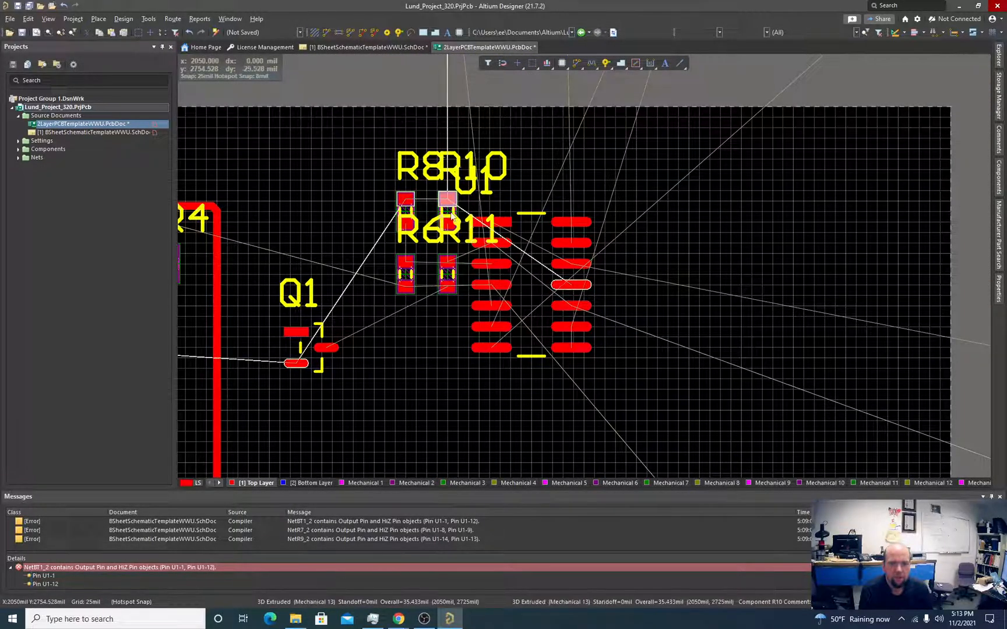
click(446, 271)
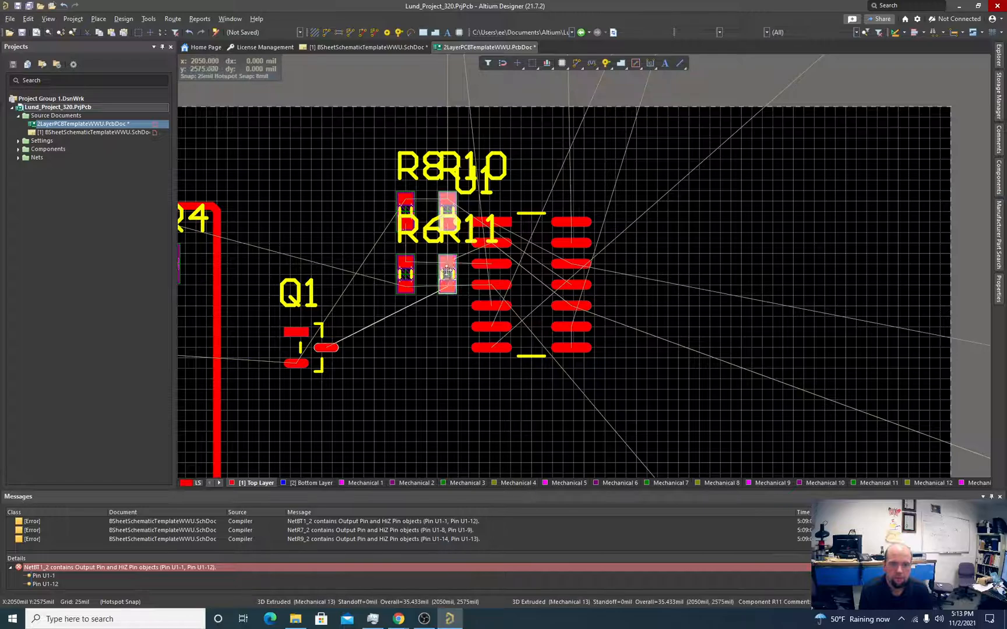
drag(447, 273, 354, 271)
drag(336, 147, 427, 287)
ctrl+scroll(427, 270, up, 3)
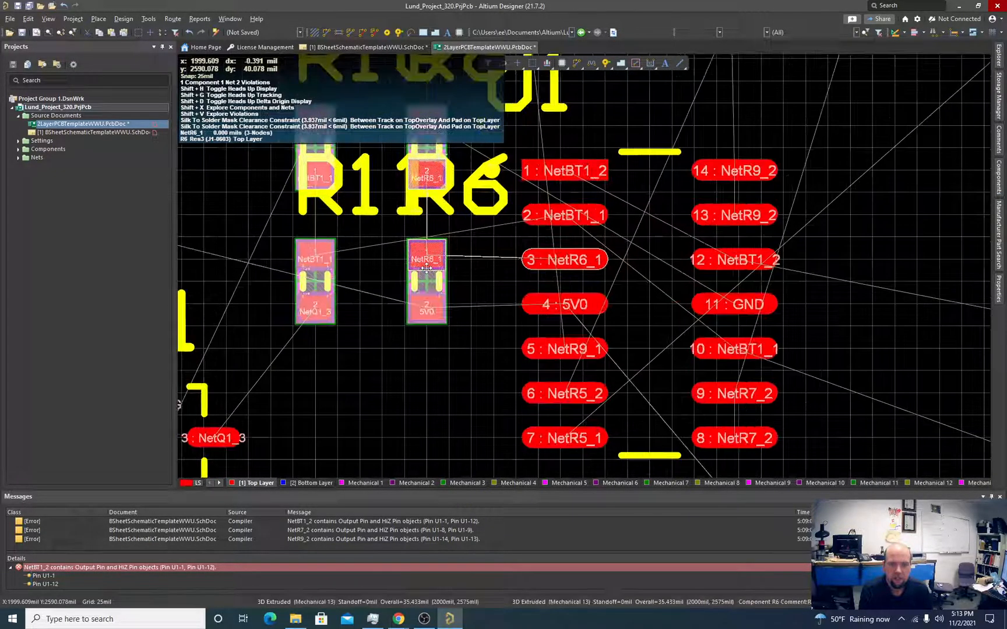
Step: Move Q1 up beside R10 and R11 and rotate it 180 degrees so its GND and 3V_SIG pads face them
scroll(305, 323, down, 3)
ctrl+scroll(306, 324, up, 3)
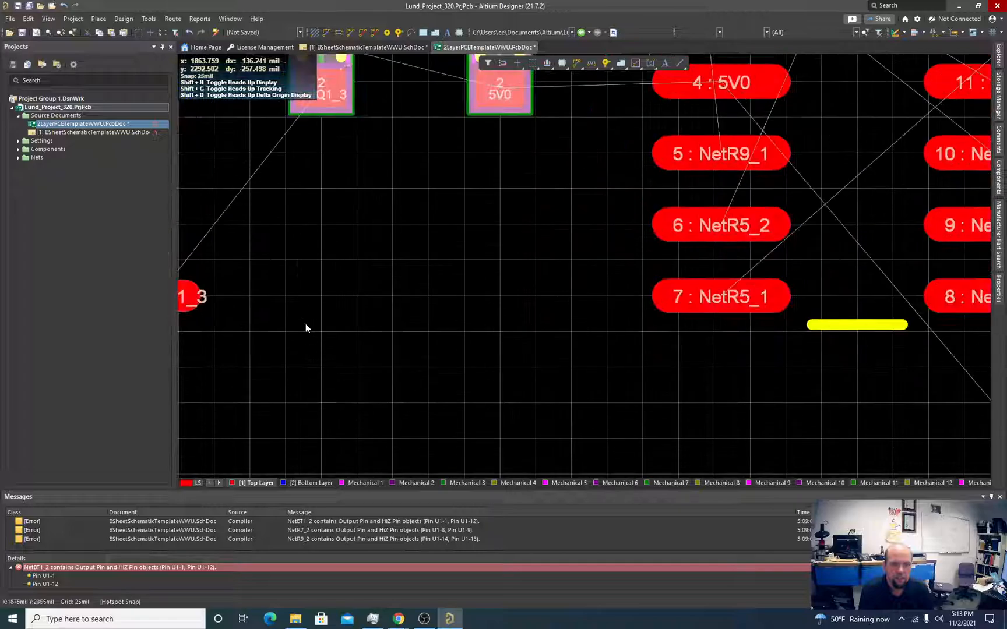
ctrl+scroll(306, 328, down, 4)
mouse_move(258, 326)
mouse_down()
mouse_move(297, 331)
mouse_move(265, 331)
mouse_up()
ctrl+scroll(265, 331, up, 2)
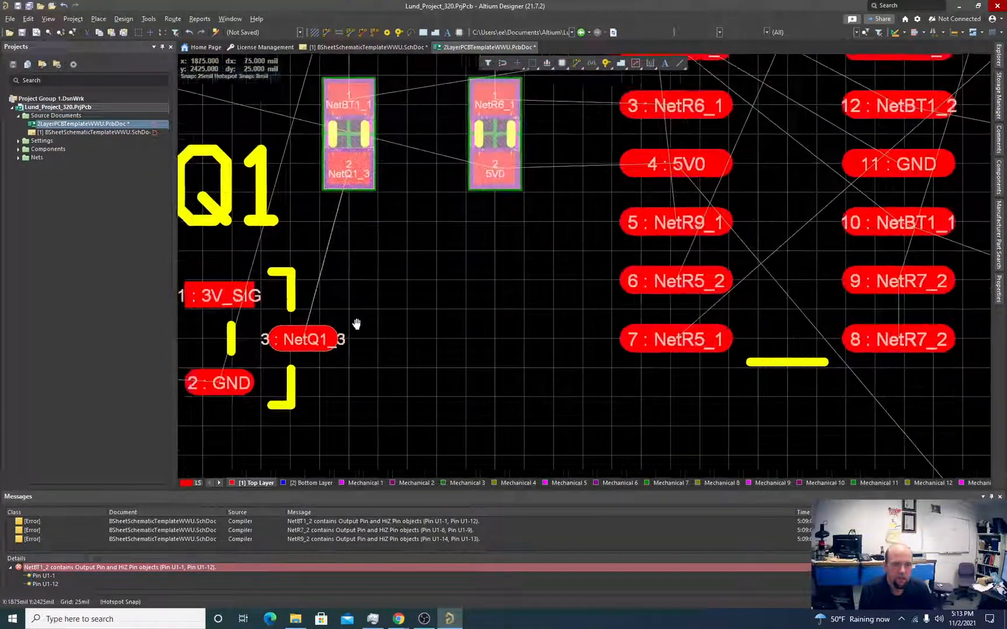
ctrl+scroll(451, 317, down, 1)
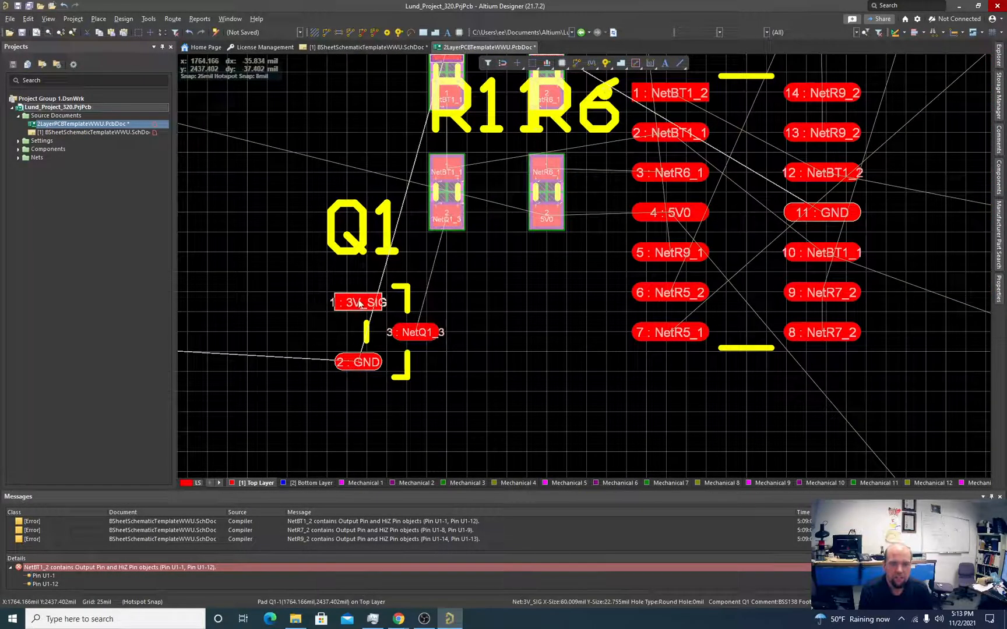
drag(364, 304, 307, 161)
key(space)
key(space)
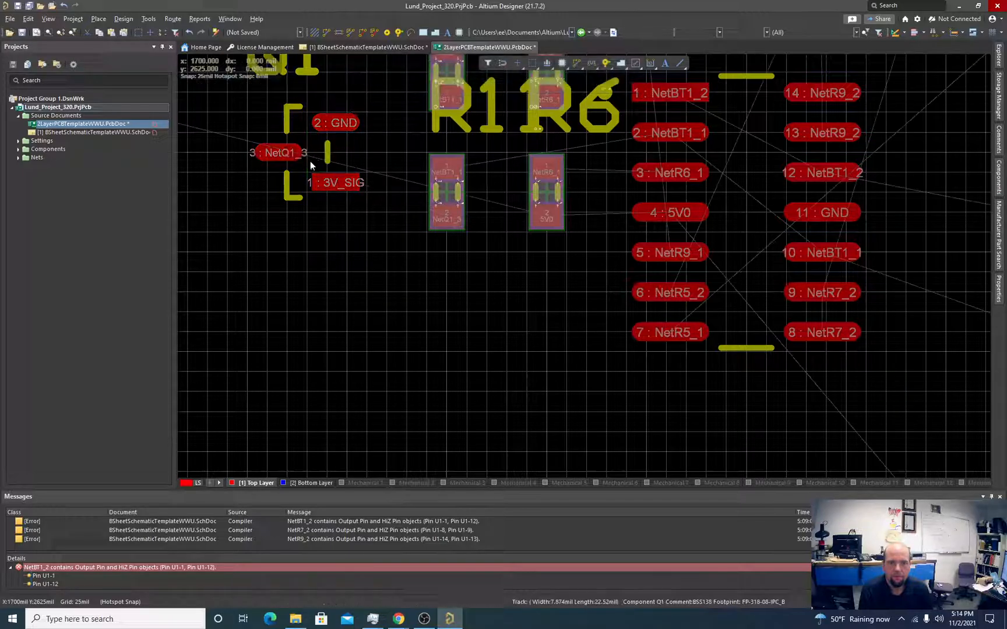
Step: Shift U1 down so its NetBT1_1 pin 2 lines up with the NetBT1_1 pad of R11
scroll(310, 159, up, 3)
scroll(313, 189, down, 2)
ctrl+scroll(332, 224, down, 1)
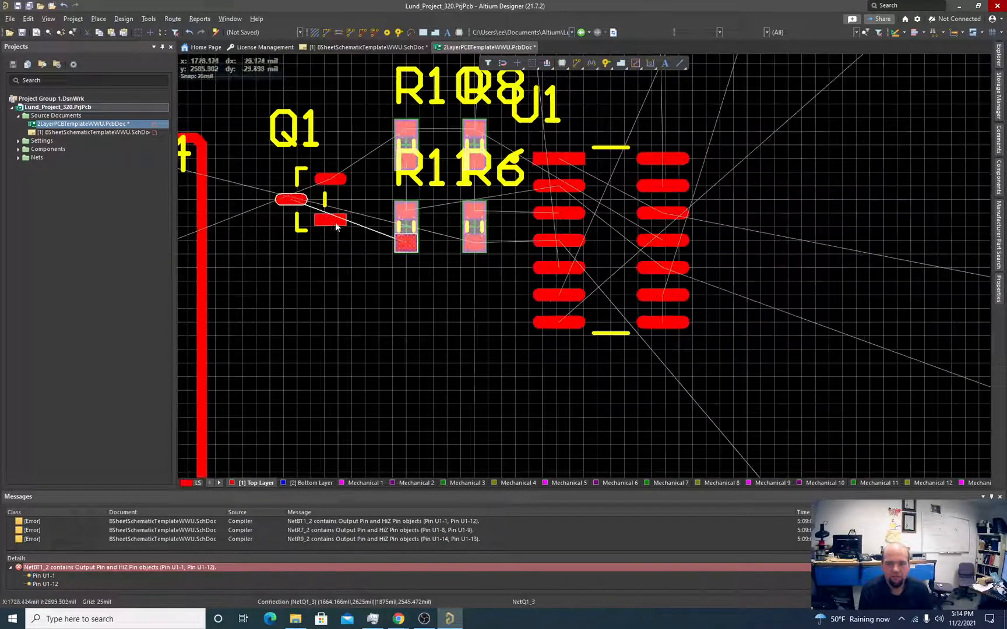
ctrl+scroll(334, 229, up, 1)
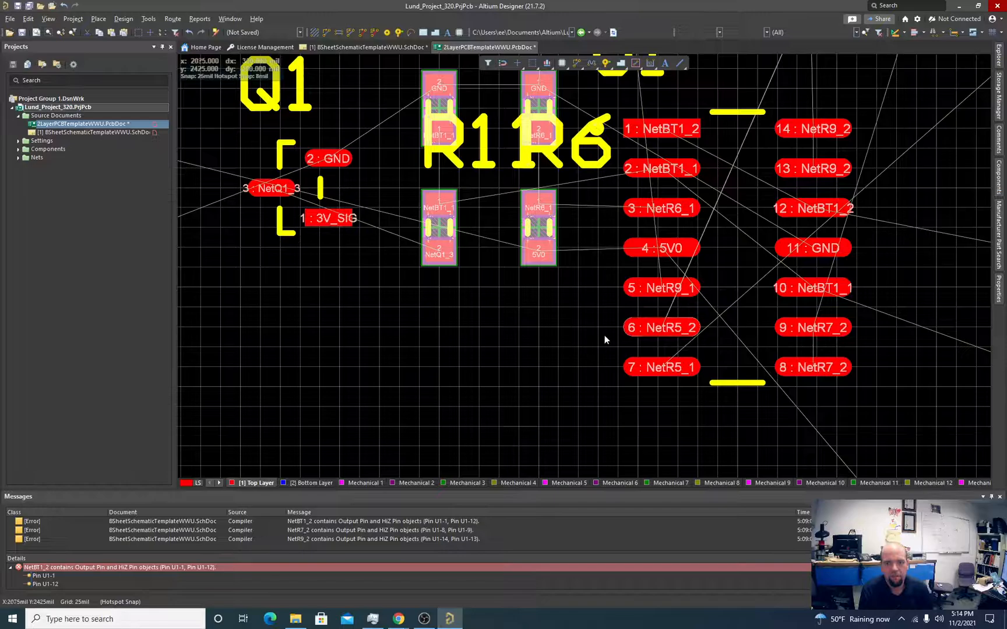
drag(730, 257, 743, 285)
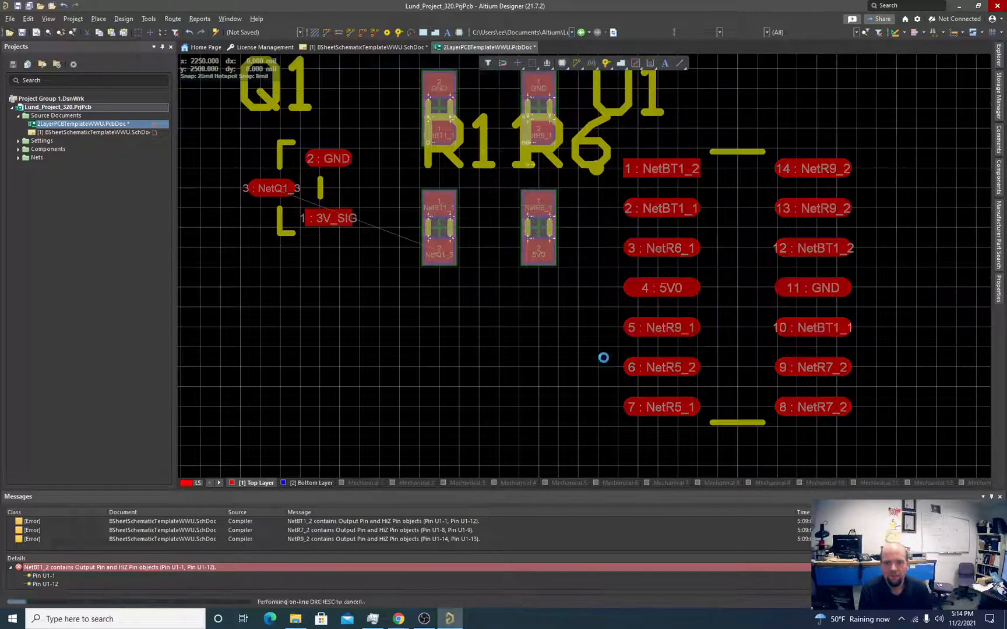
Step: Try Q1 in other rotations and place it closer to R10 and R11, with its GND and 3V_SIG pads facing them
ctrl+scroll(547, 344, down, 1)
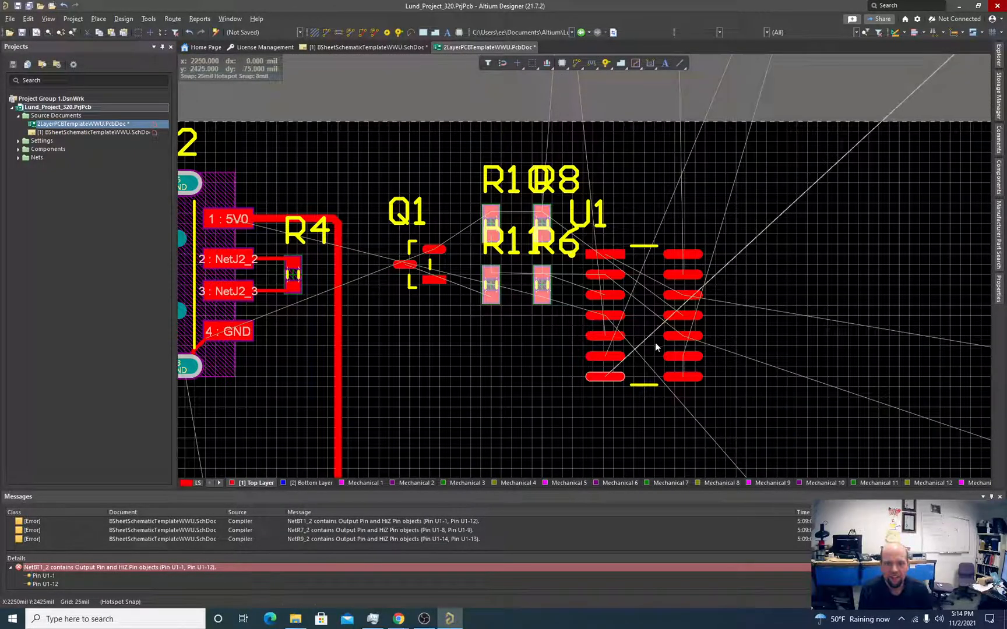
ctrl+scroll(492, 338, up, 2)
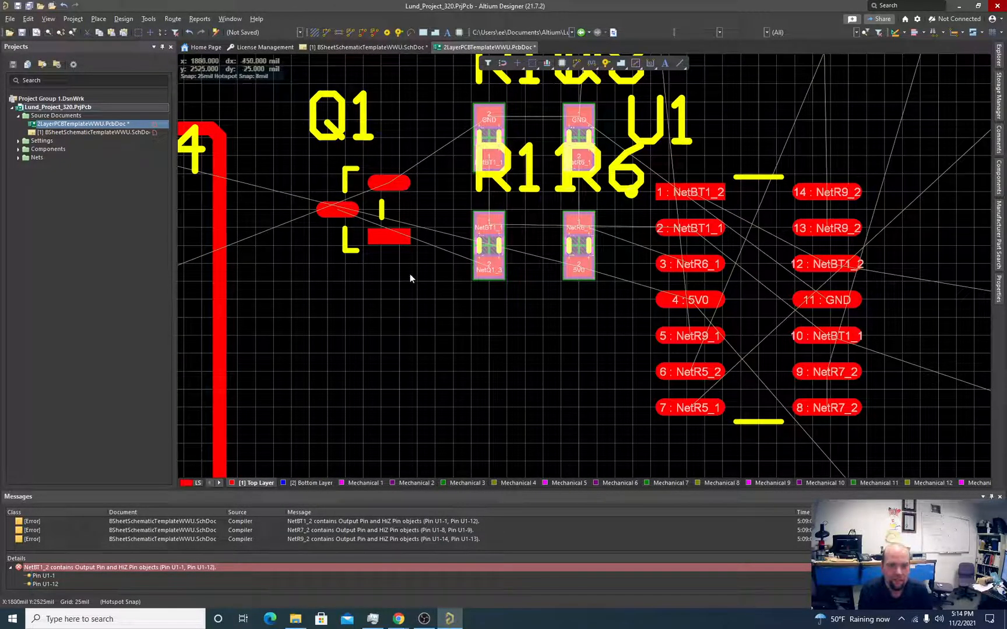
drag(364, 210, 392, 202)
key(space)
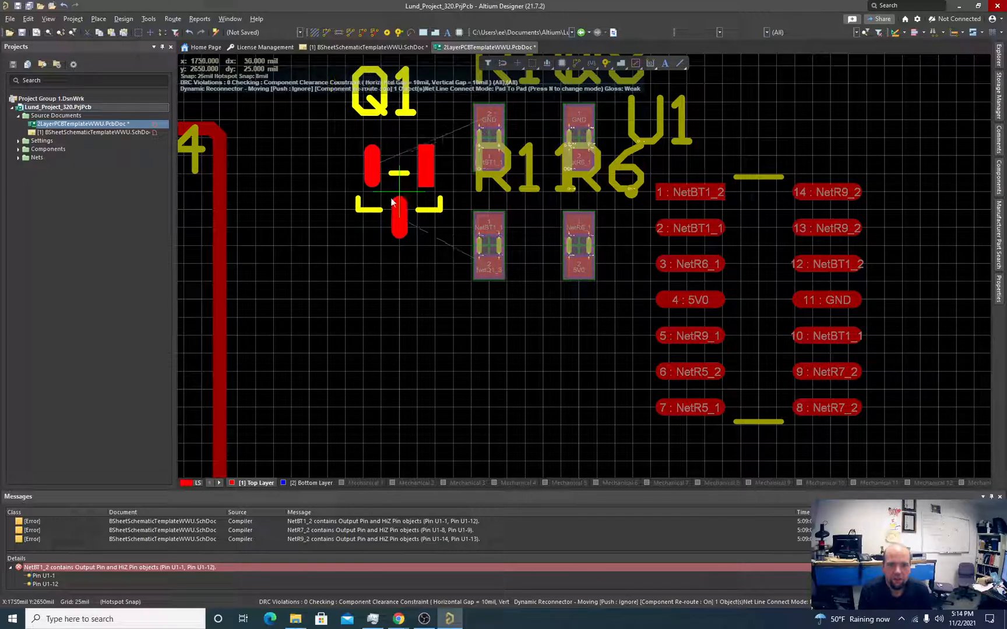
key(space)
key(space)
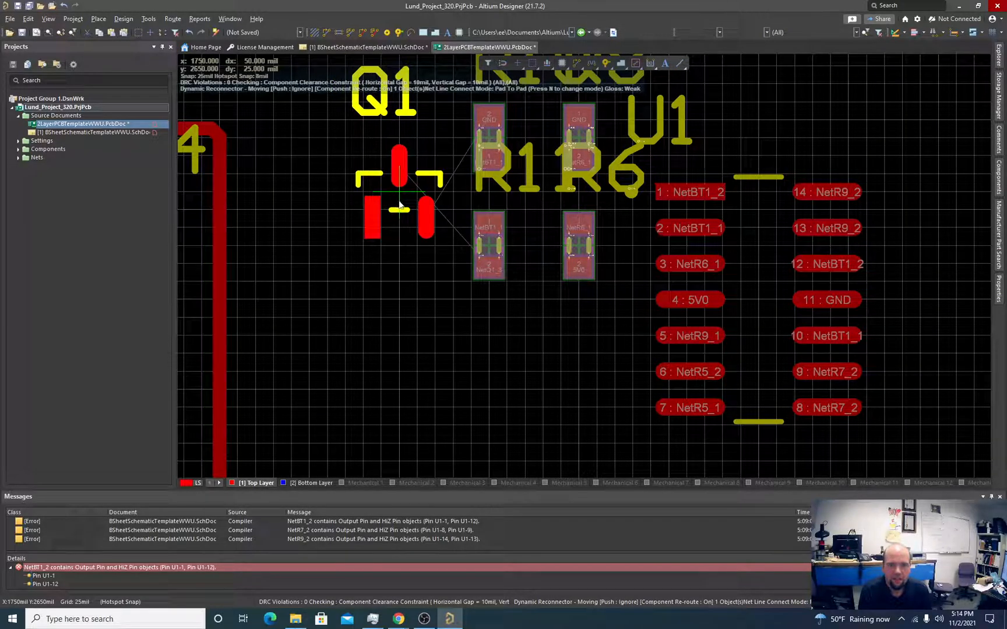
key(space)
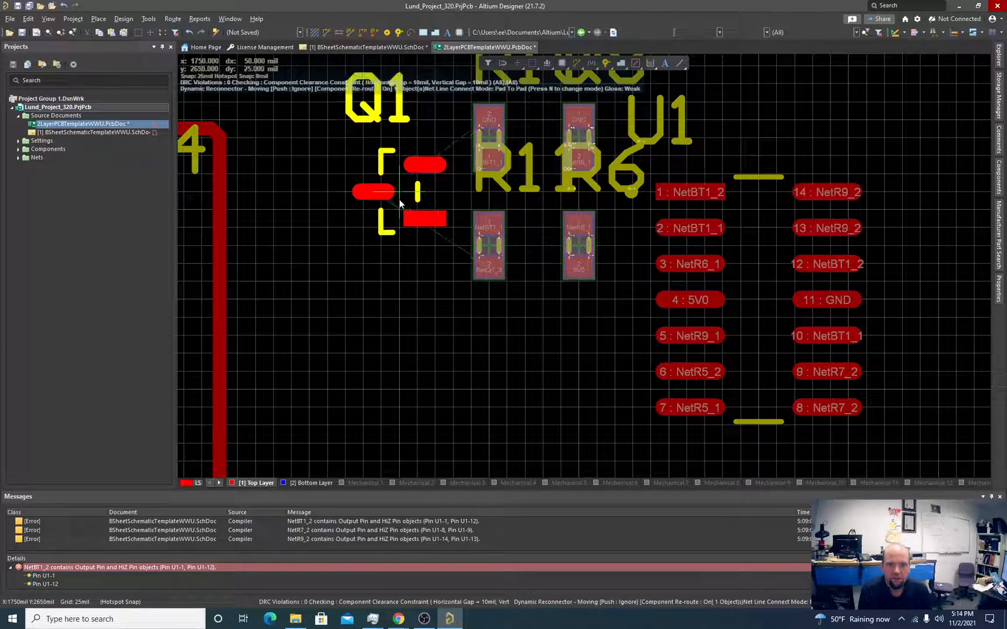
click(399, 203)
Step: Use Find Similar Objects on the R11 designator to select all text with the same text height
ctrl+scroll(440, 208, down, 2)
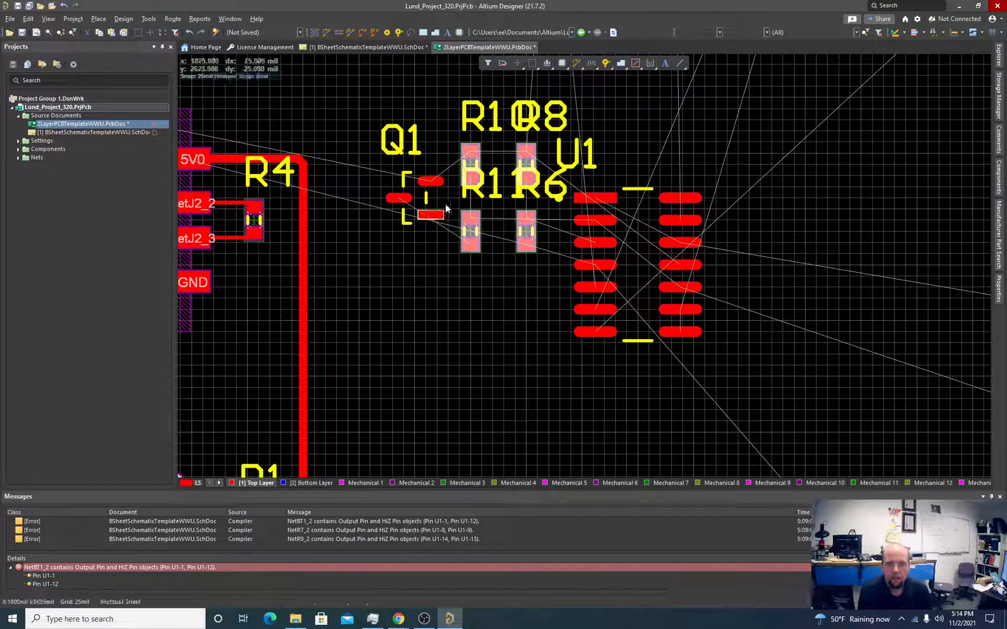
click(492, 192)
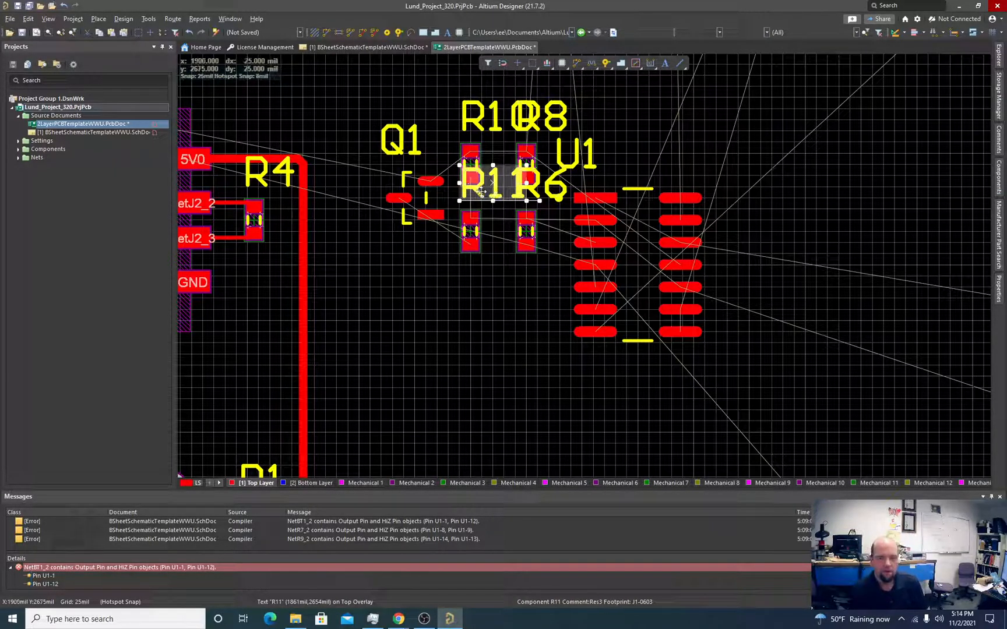
right_click(480, 193)
click(493, 199)
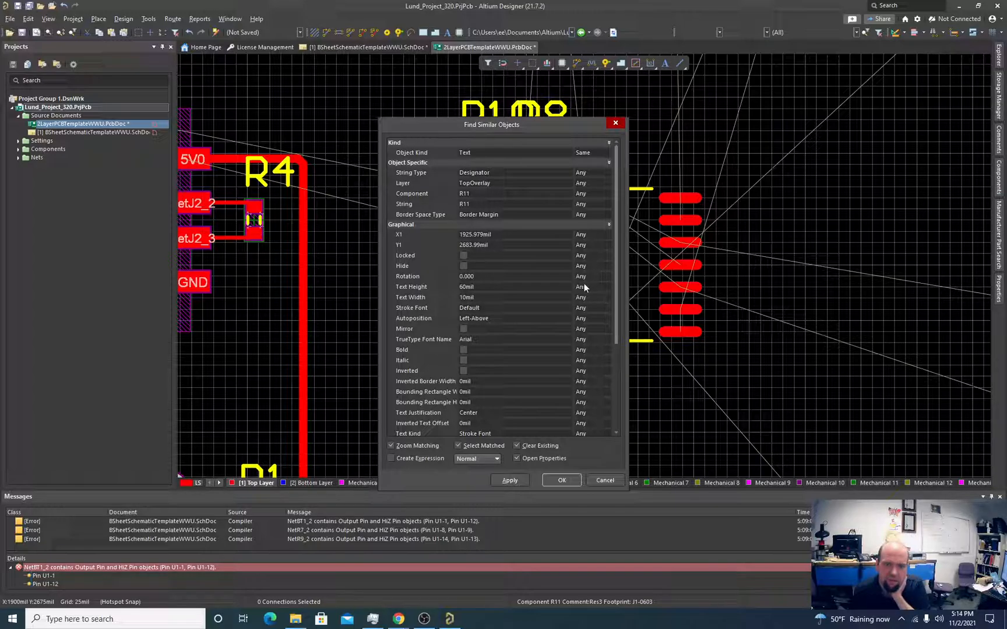
click(606, 287)
click(587, 305)
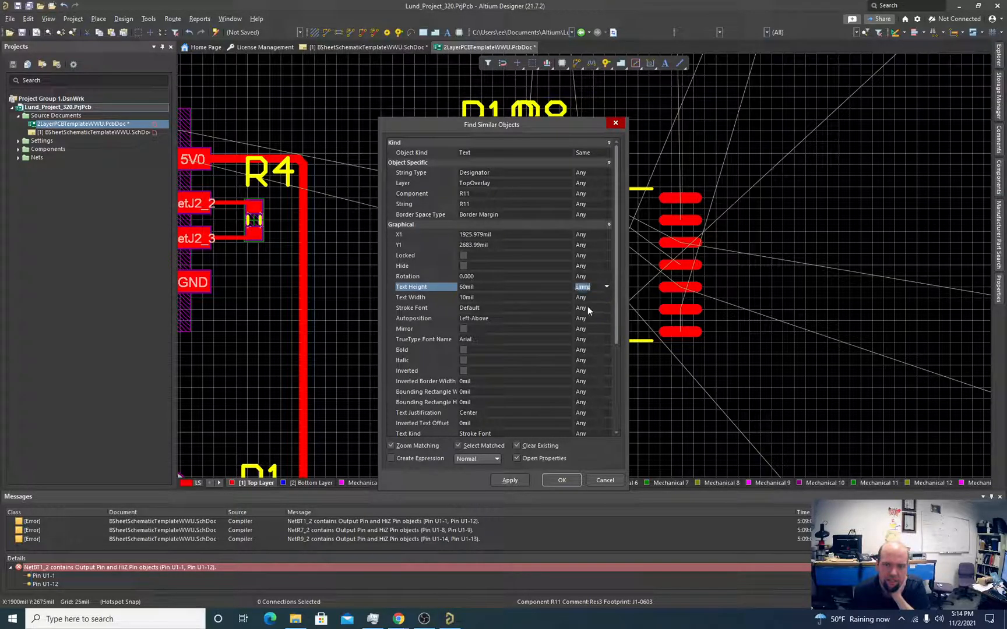
click(509, 480)
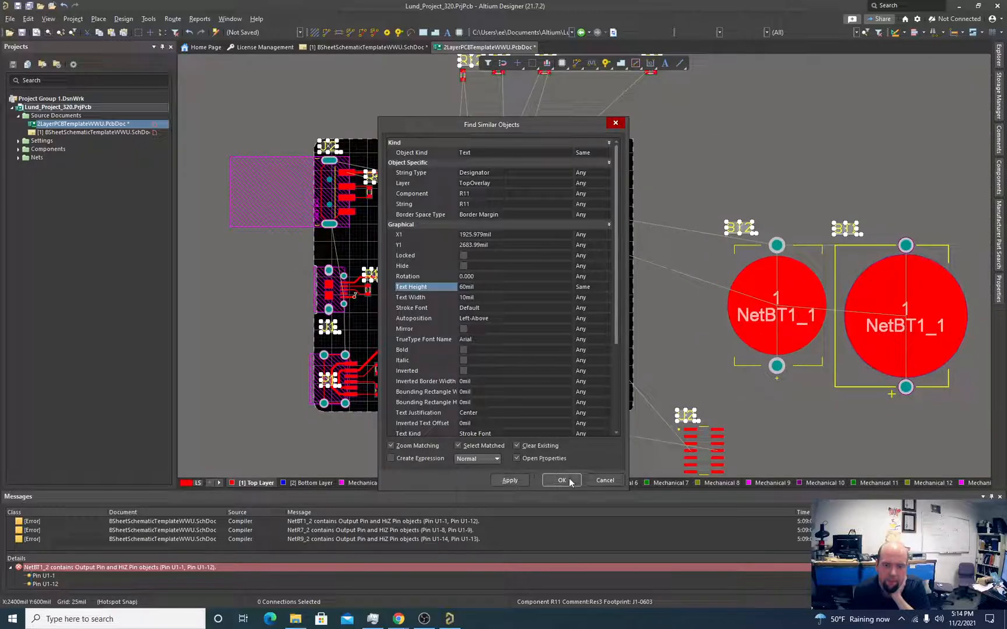
click(562, 480)
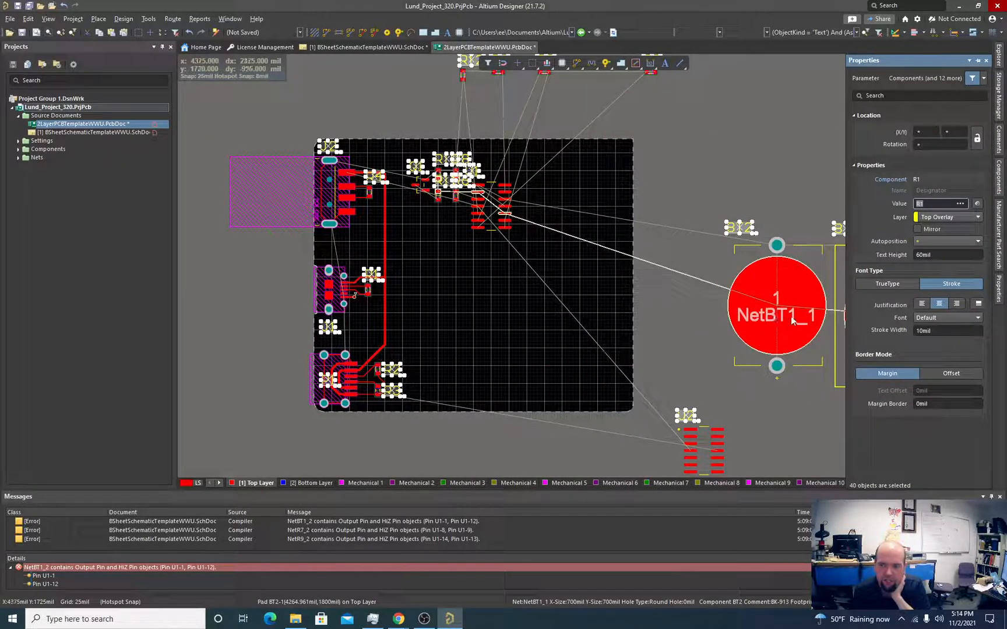
Step: Set the selected designators to a text height of 35 mil and a stroke width of 6 mil, and clear the selection
click(935, 254)
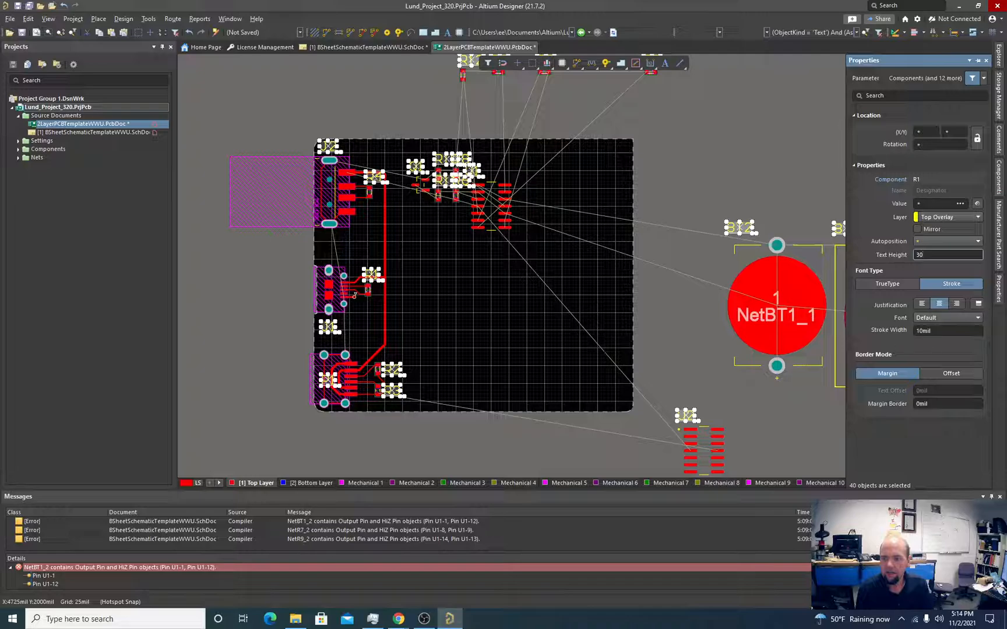
click(950, 331)
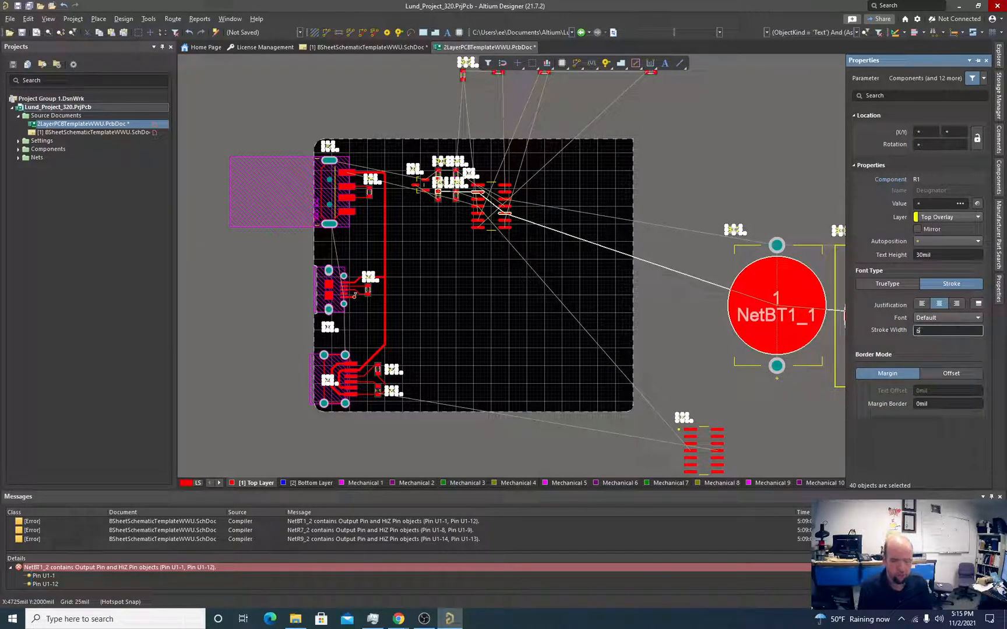
text(6mil)
key(Return)
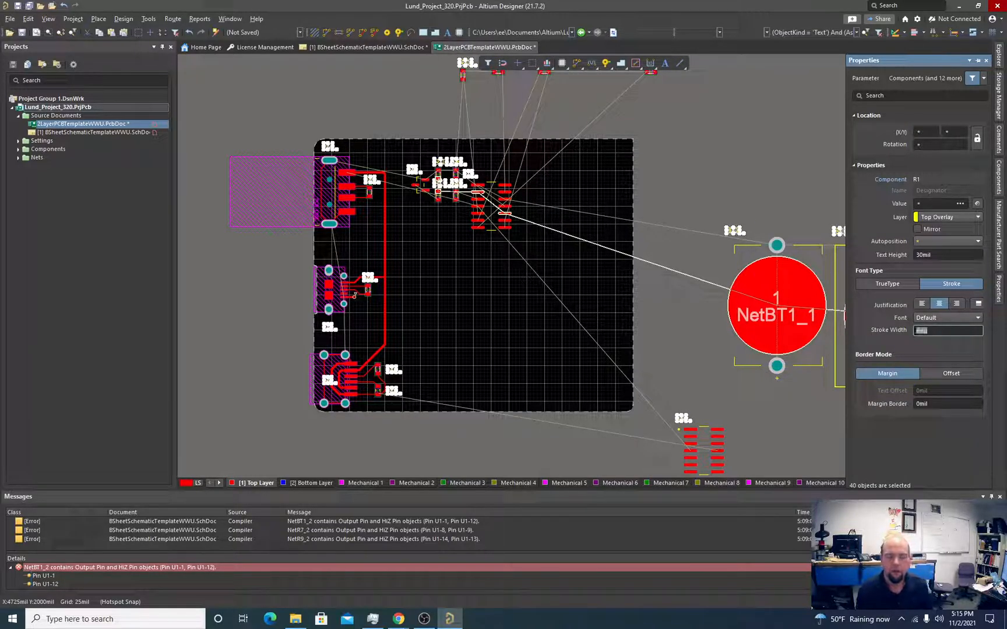
click(939, 255)
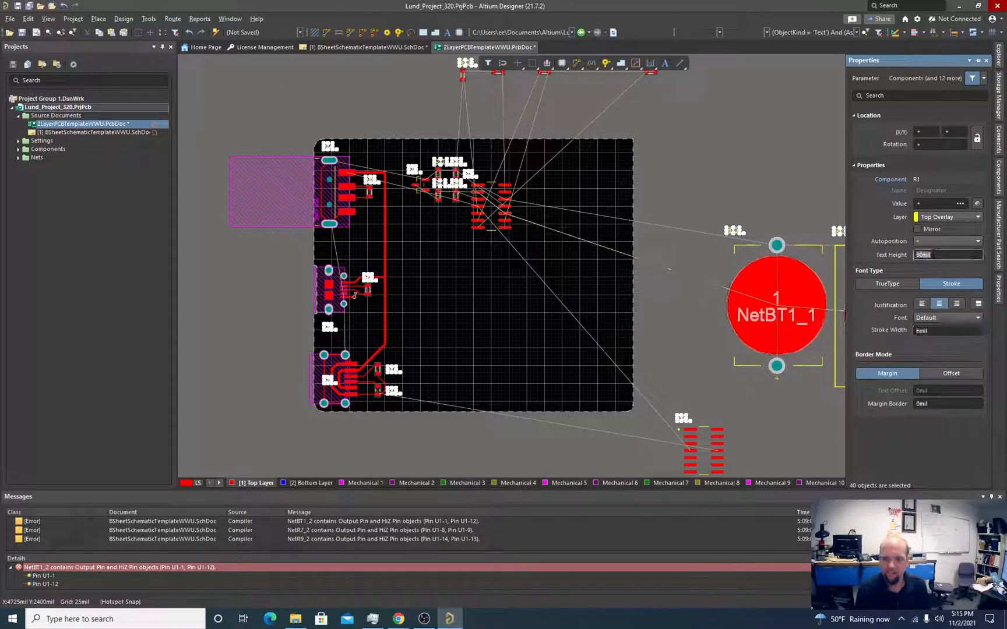
key(Return)
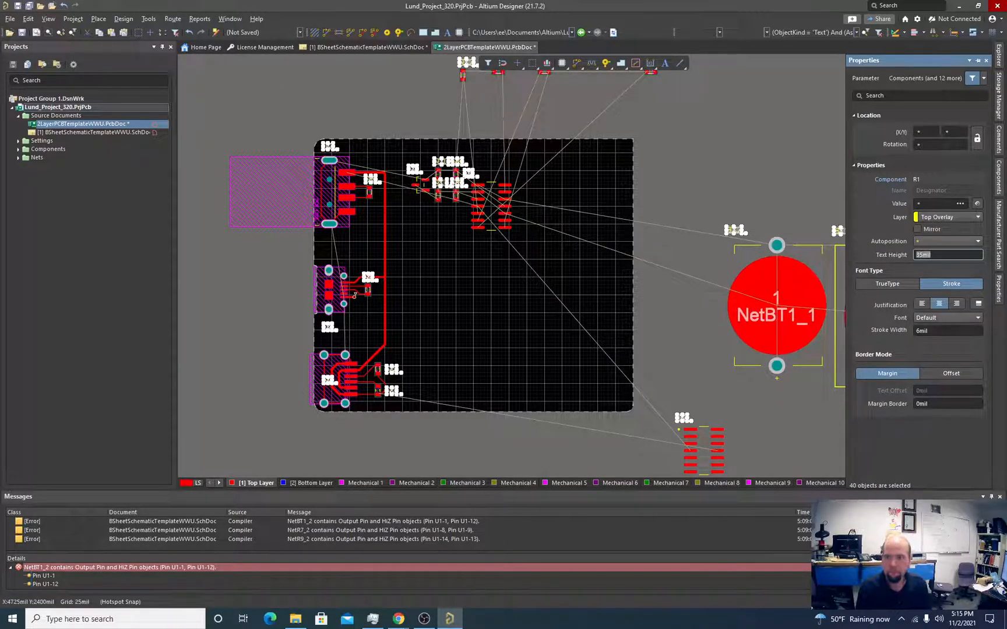
click(441, 225)
Step: Move the R11 and R6 designators directly below their resistors
ctrl+scroll(440, 225, up, 4)
ctrl+scroll(450, 253, up, 3)
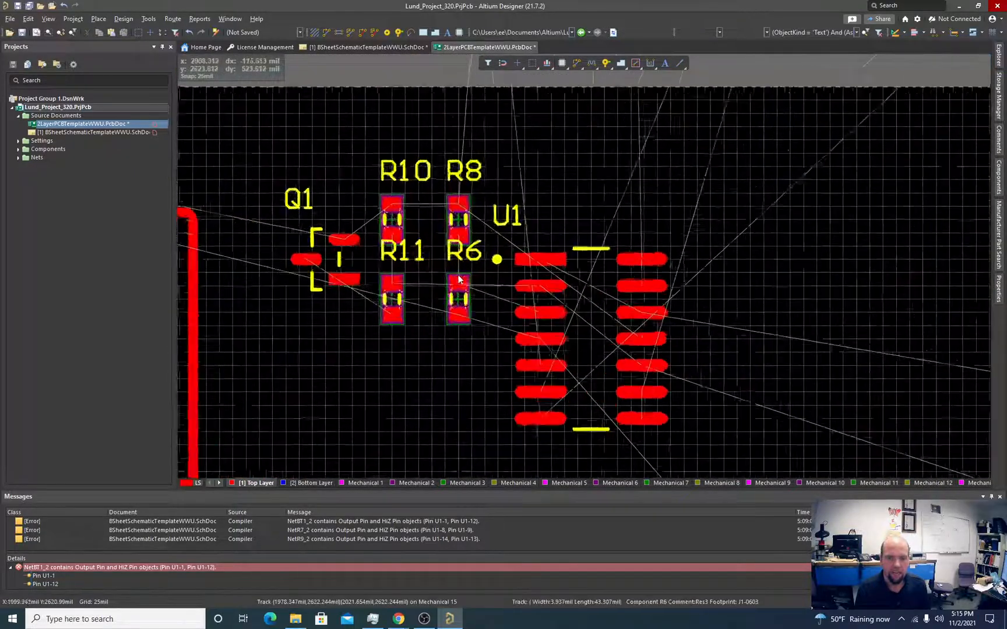
click(395, 261)
drag(394, 255, 382, 379)
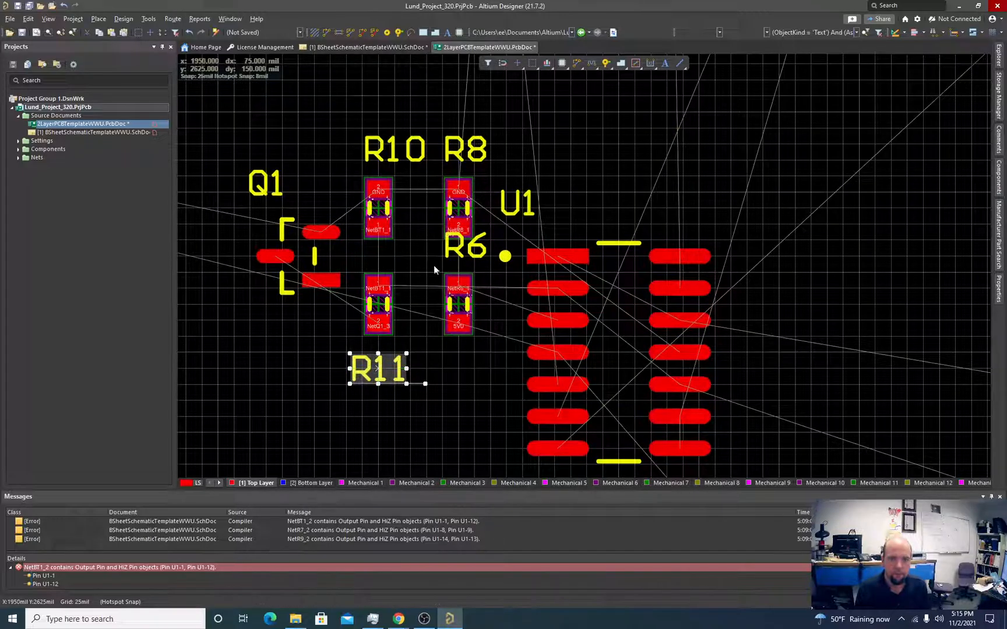
drag(450, 257, 444, 378)
Step: Check the pad nets of R6, R8, R10 and R11 against U1's pins and review the components still off the board
ctrl+scroll(423, 336, up, 2)
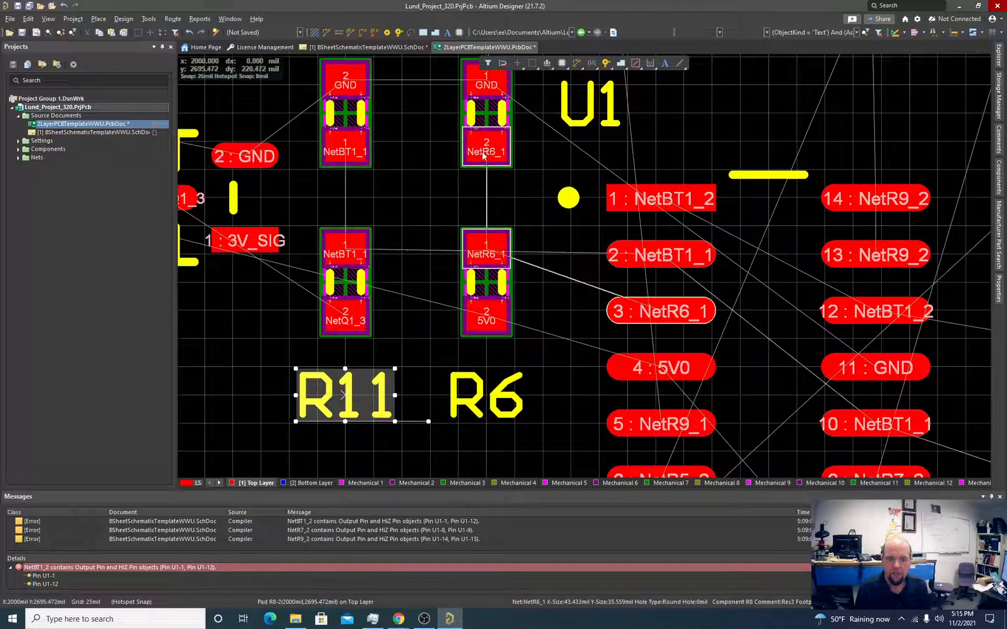
scroll(486, 214, up, 2)
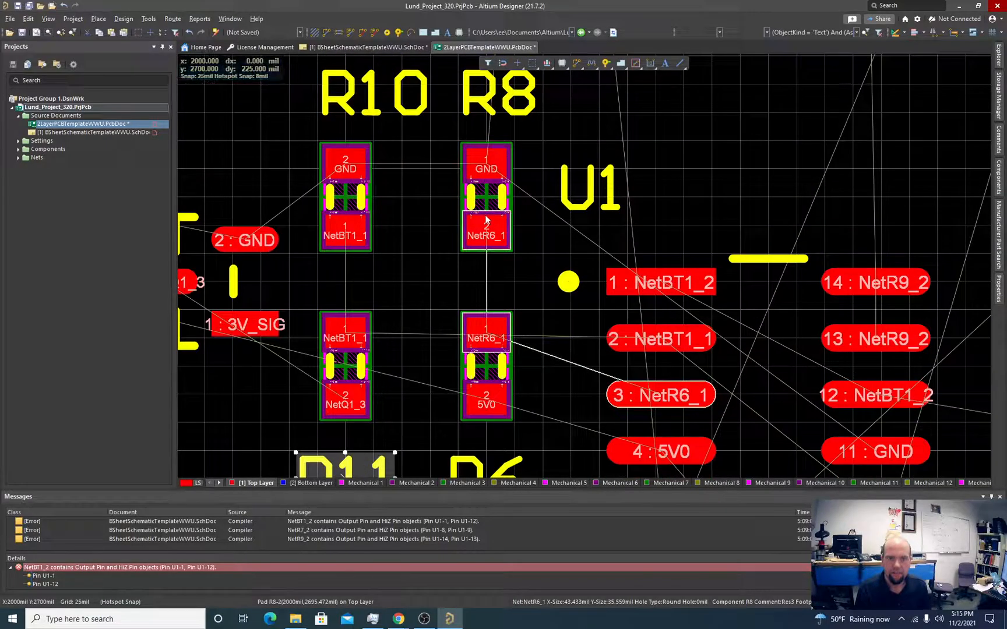
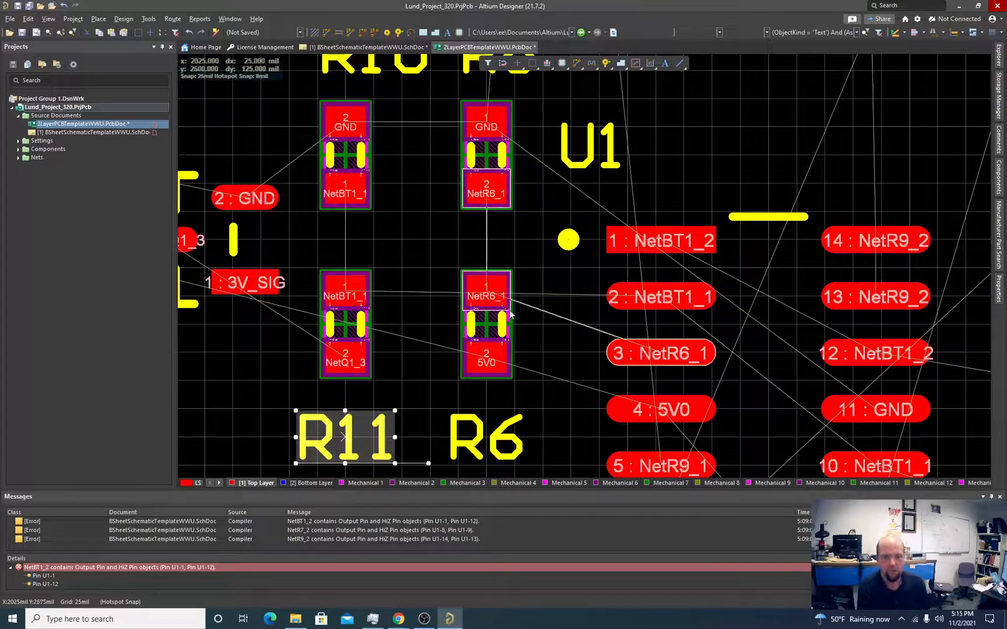
scroll(490, 293, down, 3)
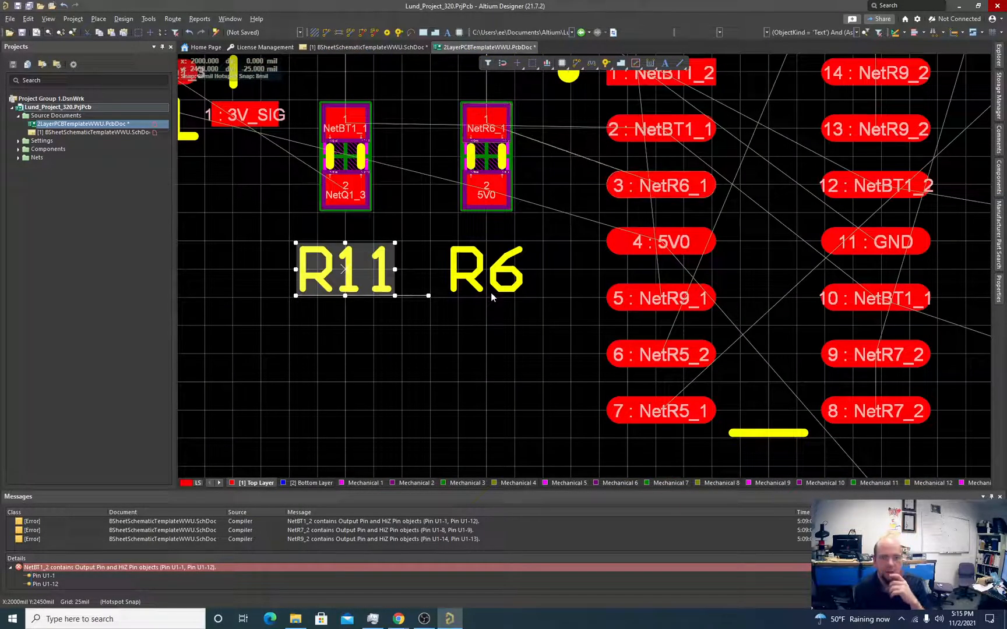
scroll(491, 292, up, 2)
ctrl+scroll(490, 295, down, 2)
ctrl+scroll(488, 298, down, 2)
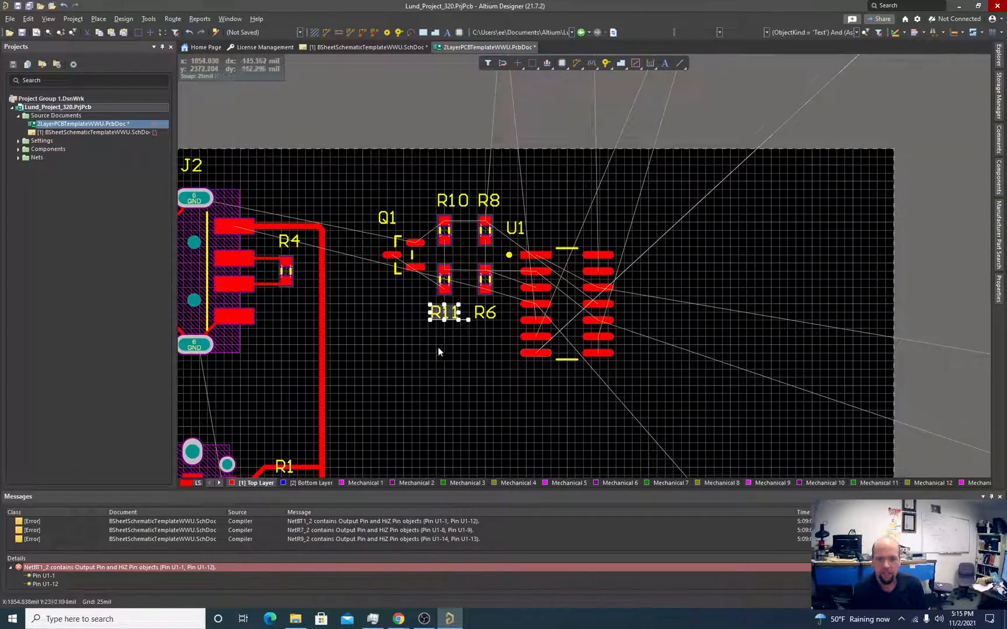
ctrl+scroll(443, 347, down, 2)
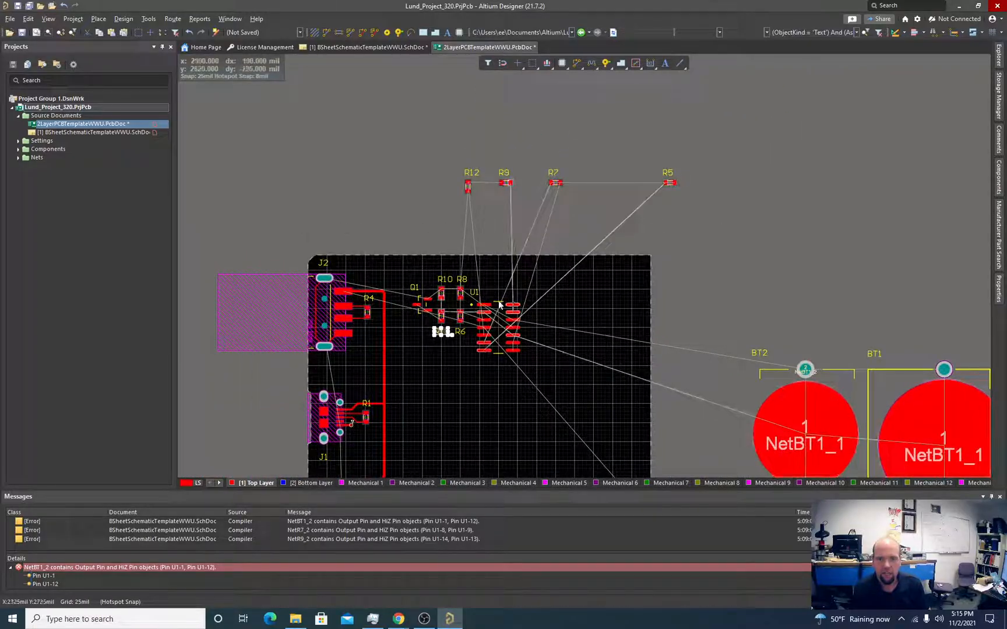
Step: Check the op-amp connections in the schematic, and place R7 and R5 vertically side by side on the board, beside U1's lower end
double_click(118, 132)
scroll(685, 237, up, 3)
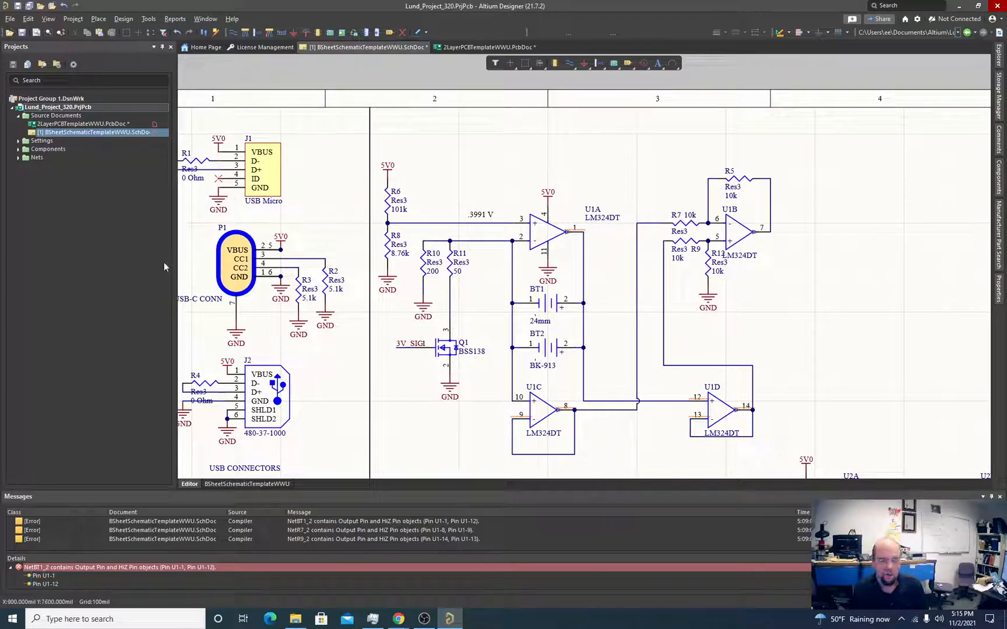
double_click(82, 124)
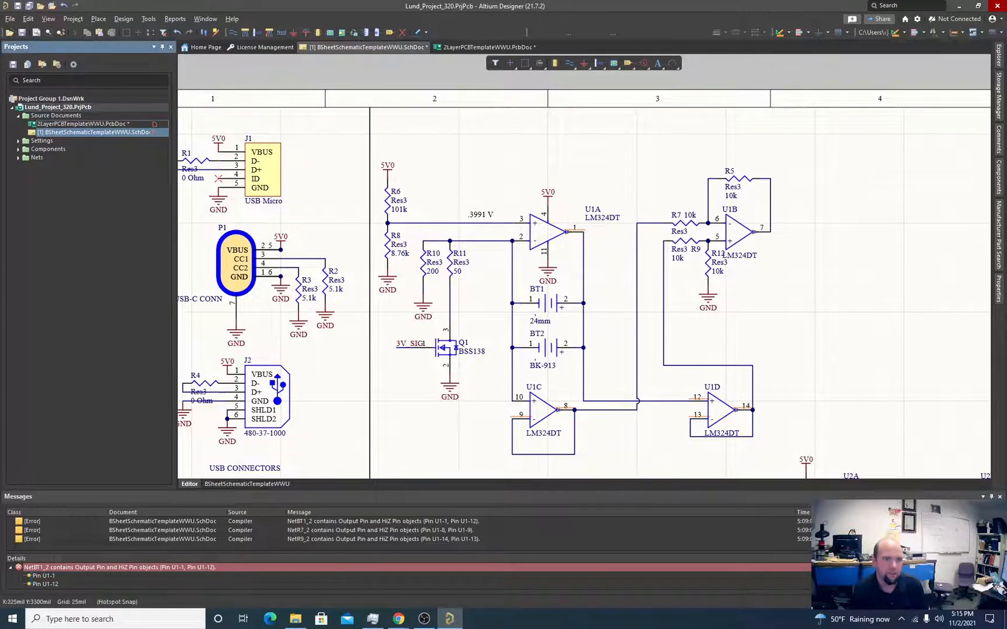
ctrl+scroll(484, 212, up, 2)
mouse_move(405, 118)
mouse_down()
mouse_move(609, 177)
mouse_move(532, 195)
mouse_move(405, 122)
mouse_up()
mouse_move(588, 170)
mouse_down()
mouse_move(427, 423)
mouse_move(432, 450)
mouse_move(439, 438)
mouse_up()
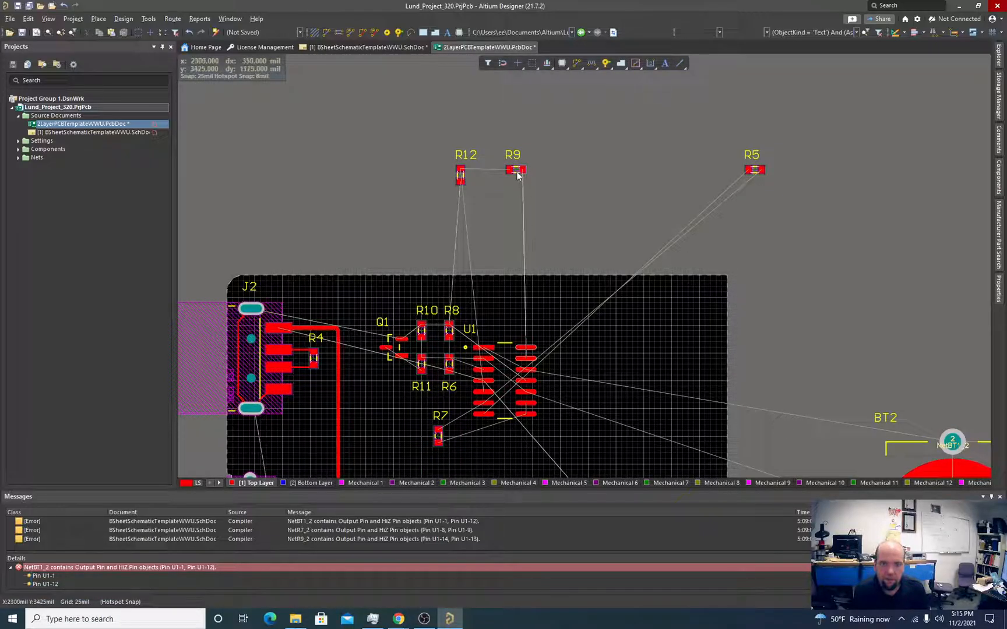
drag(754, 169, 455, 437)
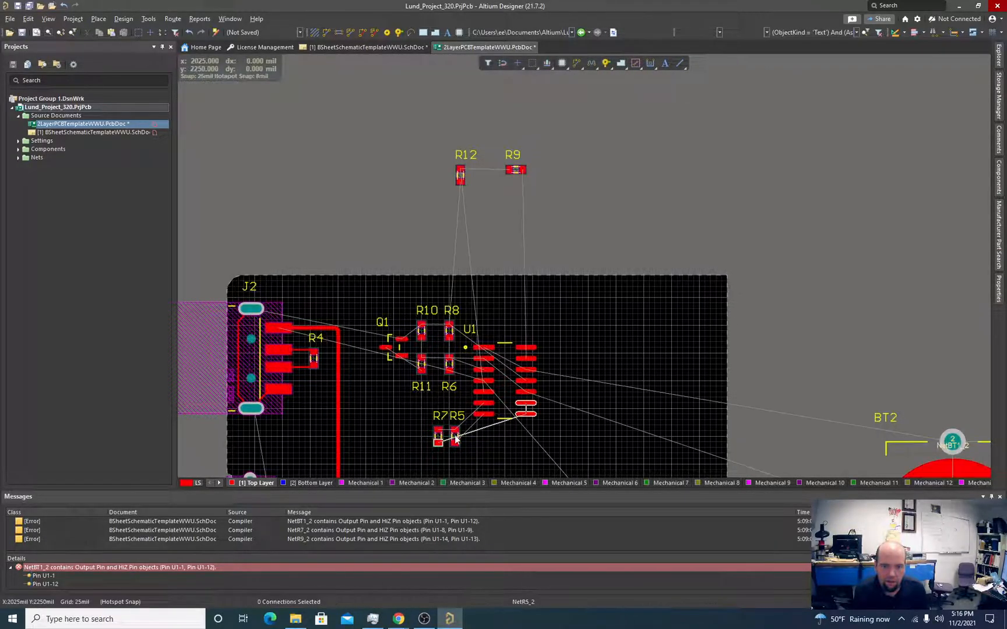
Step: Move R9 and R12 onto the board, placing R9 vertically above R5 and R12 directly above R7
ctrl+scroll(455, 438, up, 3)
scroll(564, 247, up, 5)
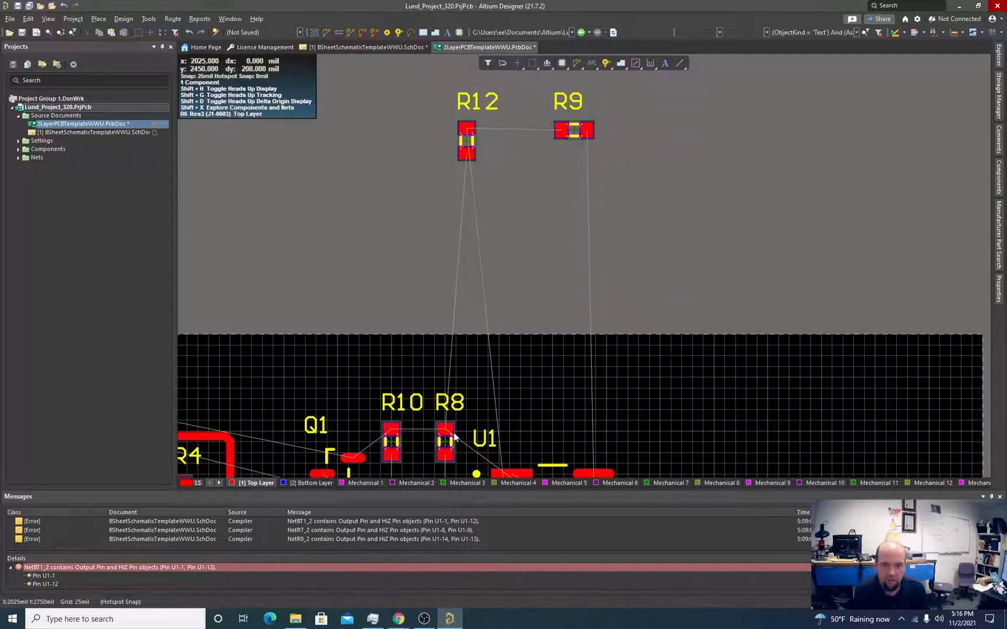
drag(574, 218, 458, 269)
key(space)
key(space)
key(space)
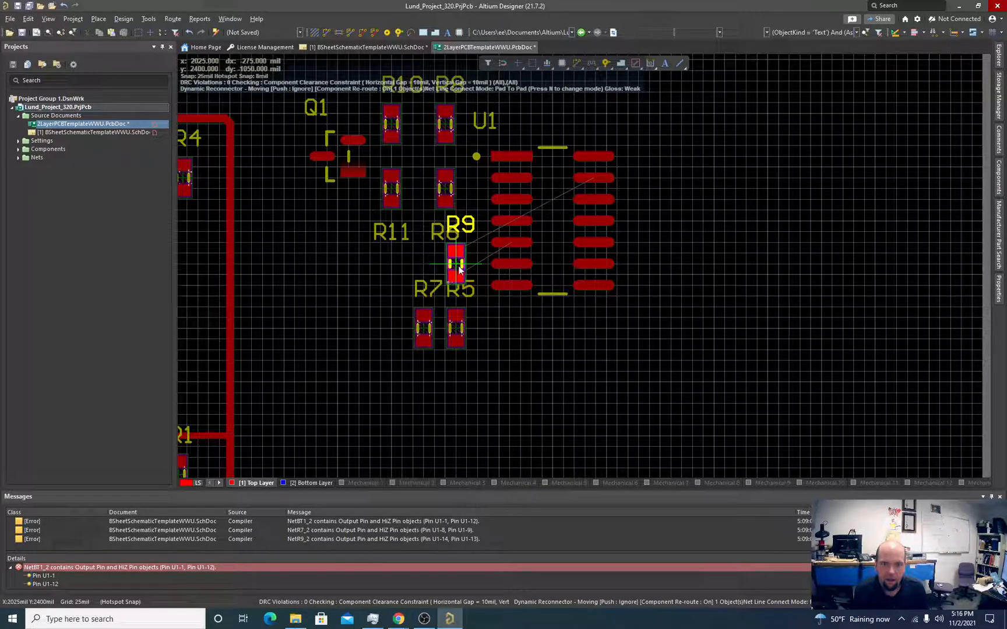
scroll(434, 268, up, 10)
drag(466, 285, 419, 345)
ctrl+scroll(419, 345, up, 4)
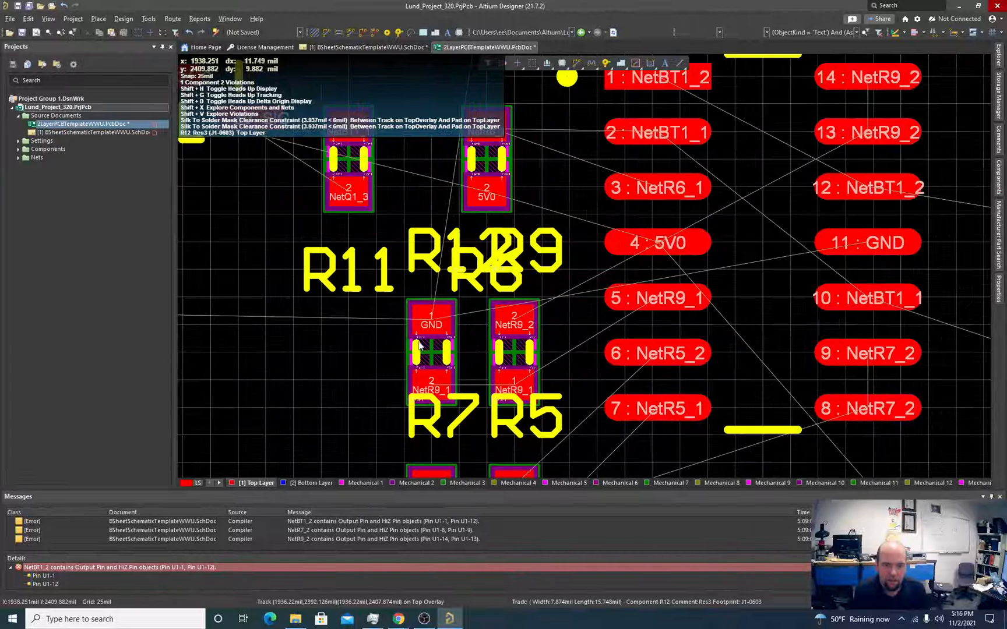
Step: Examine the pad nets of R12, R9, R7 and R5 against U1's pins
ctrl+scroll(418, 344, down, 2)
scroll(417, 340, up, 1)
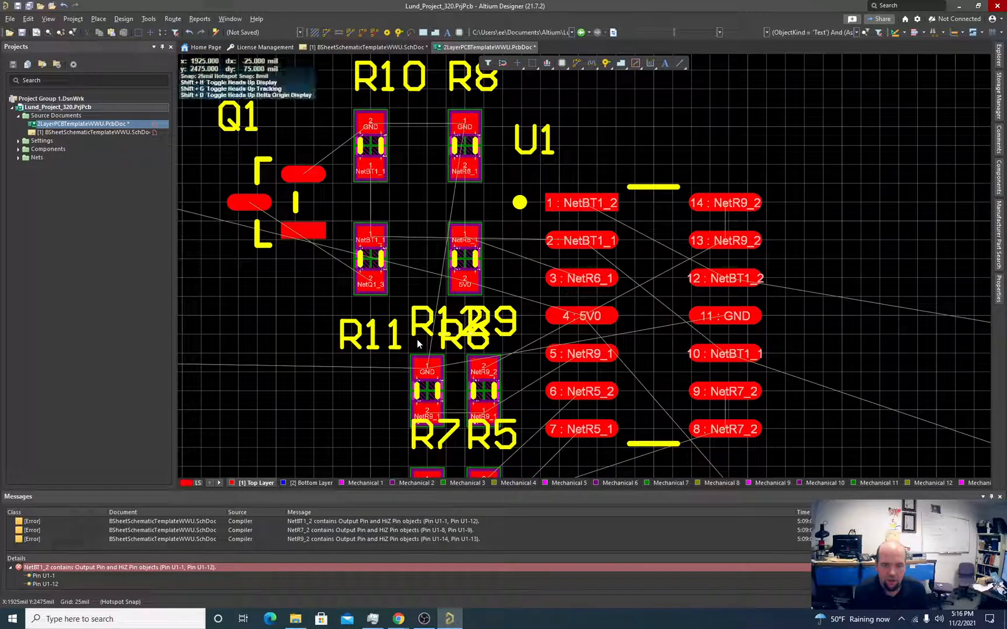
ctrl+scroll(417, 339, down, 2)
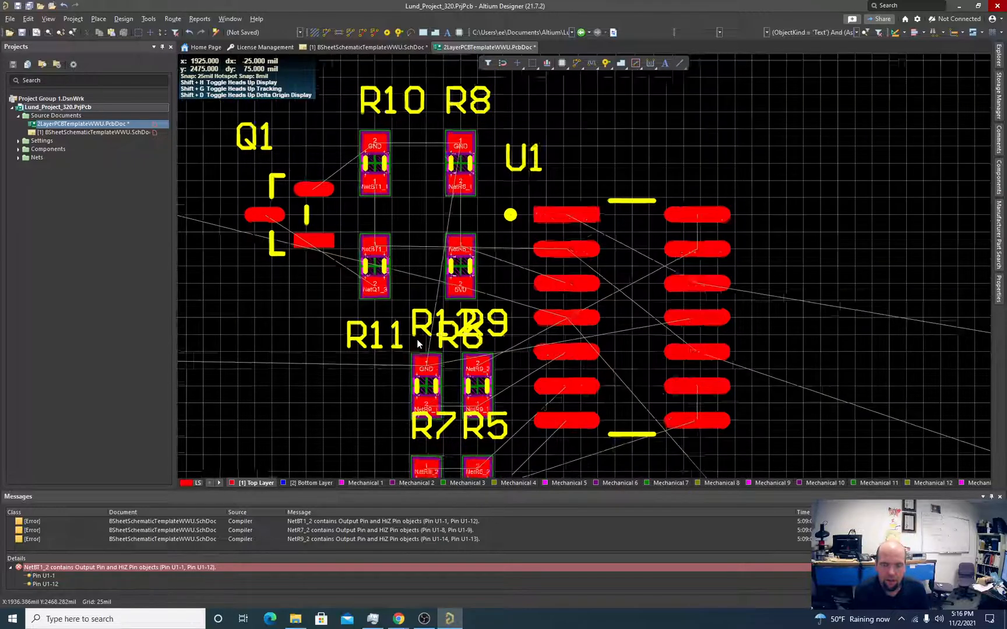
ctrl+scroll(417, 339, up, 2)
scroll(417, 339, down, 4)
scroll(417, 340, up, 4)
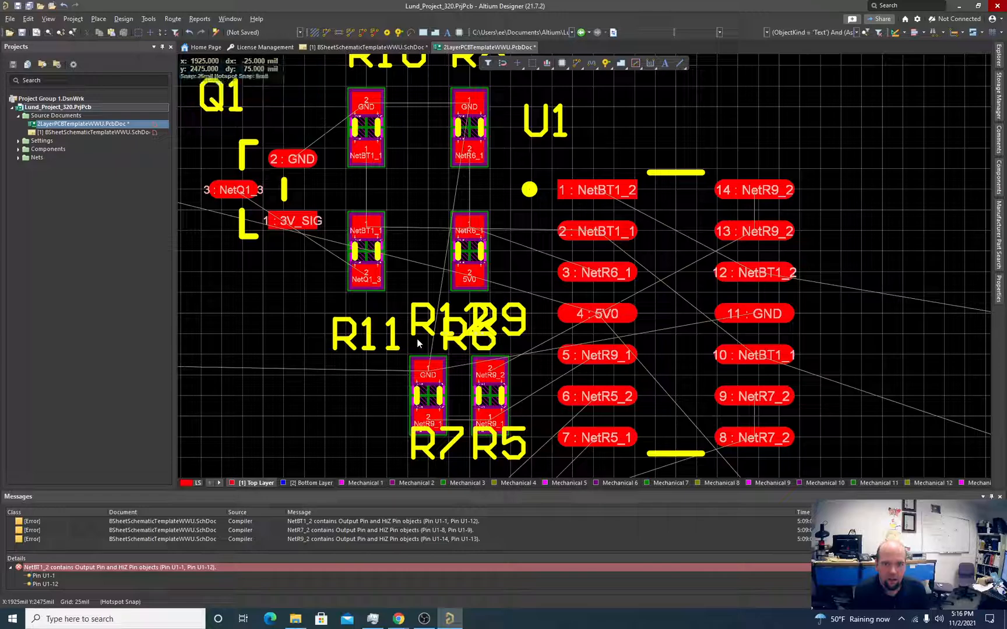
scroll(418, 338, down, 4)
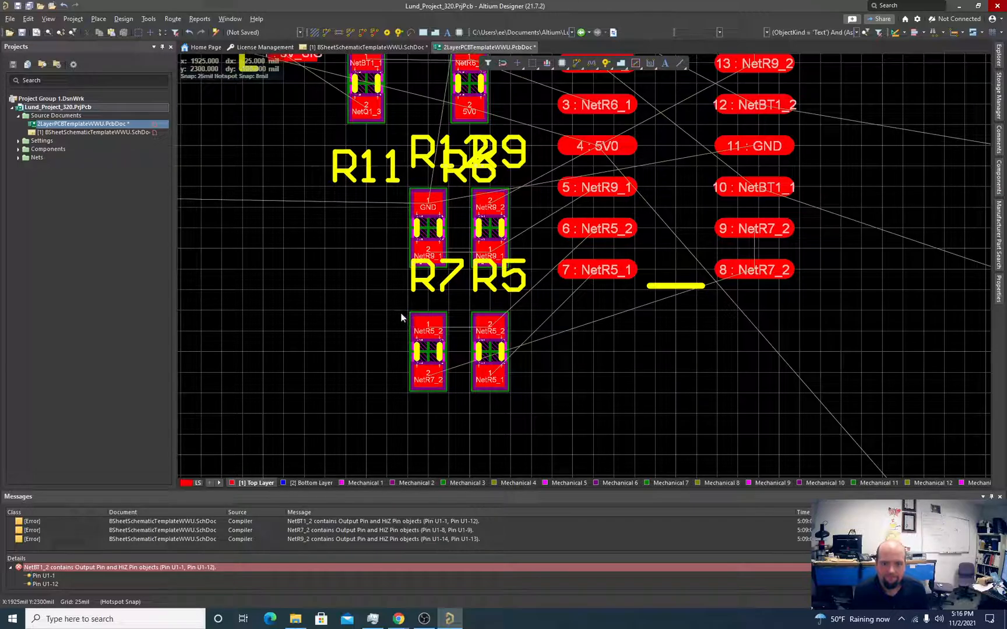
ctrl+scroll(397, 311, down, 2)
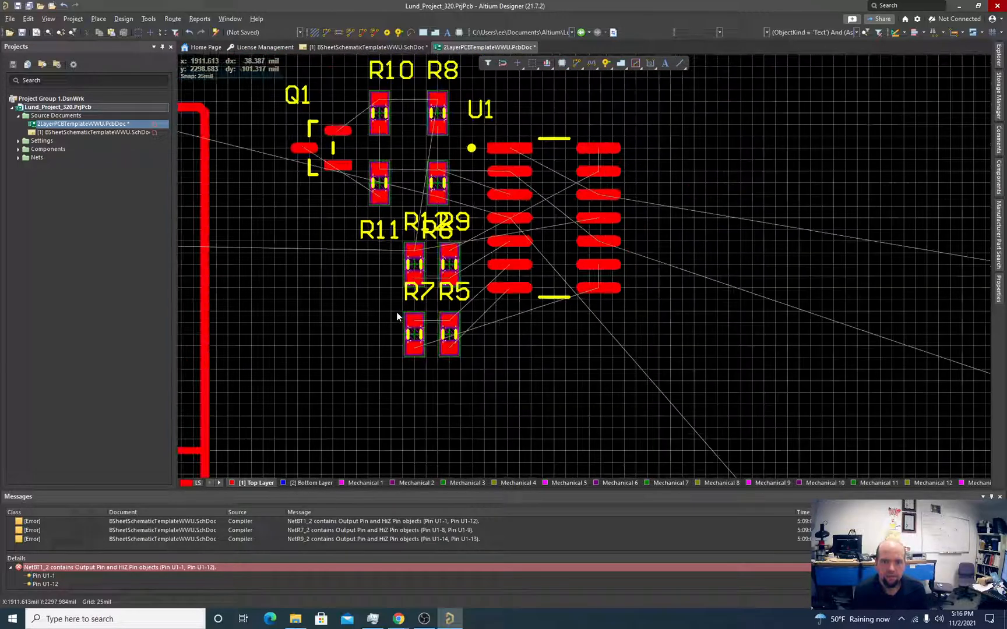
Step: Align R12 and R7 in a column below R11, and R9 and R5 in a column below R6
drag(413, 265, 434, 268)
drag(416, 331, 379, 347)
drag(449, 338, 438, 344)
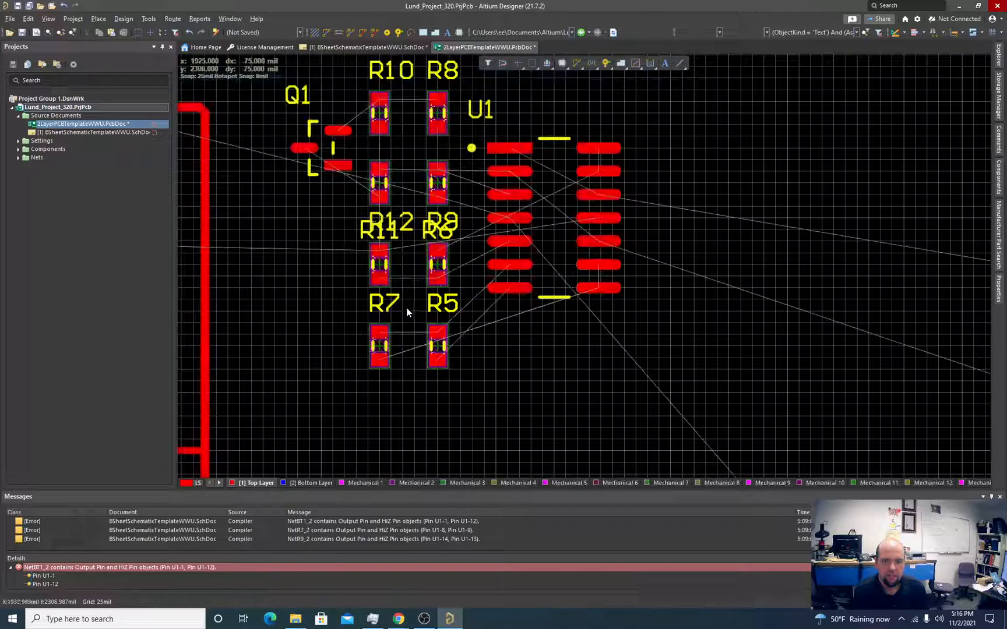
Step: Rotate the R11, R6, R5 and R7 designators to vertical and place them left of the two lower rows of resistors
ctrl+scroll(406, 307, up, 2)
drag(341, 195, 286, 250)
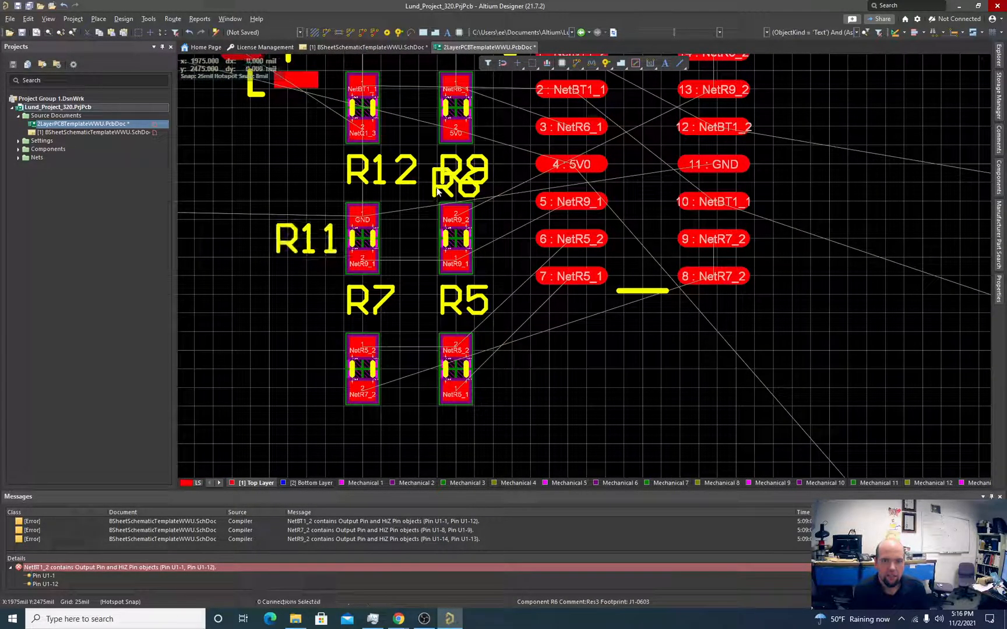
drag(431, 190, 417, 248)
key(space)
drag(293, 248, 324, 246)
key(space)
drag(449, 303, 418, 370)
key(space)
drag(355, 314, 326, 369)
key(space)
Step: Rotate the R9 and R12 designators to vertical and place them left of the second row of resistors
scroll(351, 294, up, 3)
scroll(415, 286, up, 3)
scroll(414, 286, down, 6)
drag(466, 252, 418, 193)
key(space)
key(space)
drag(379, 252, 324, 227)
scroll(335, 230, up, 3)
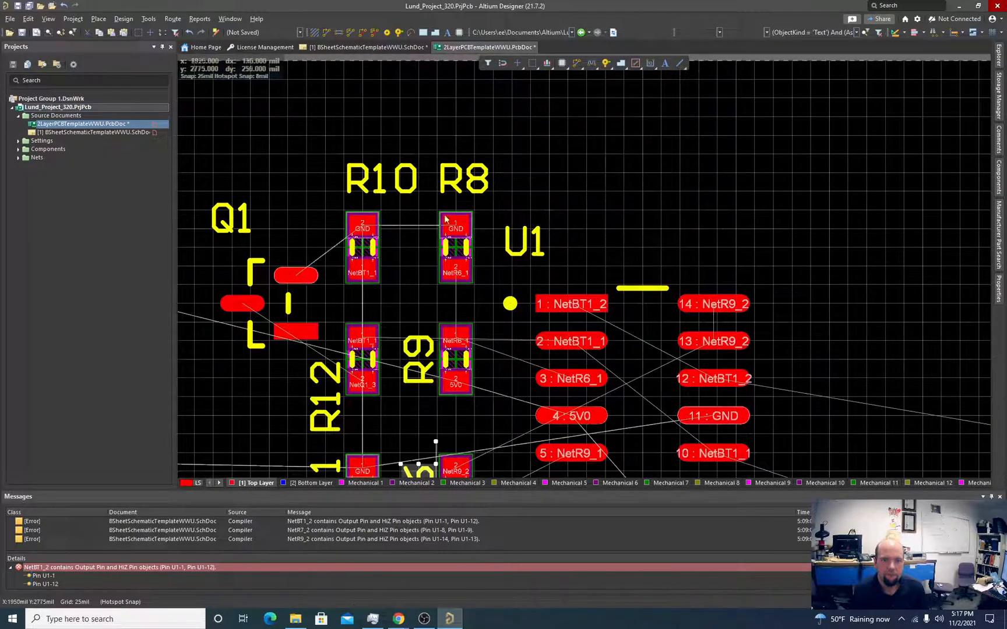
Step: Rotate the R8 and R10 designators to vertical and place them left of their resistors
drag(458, 176, 422, 246)
key(space)
drag(370, 177, 325, 207)
key(space)
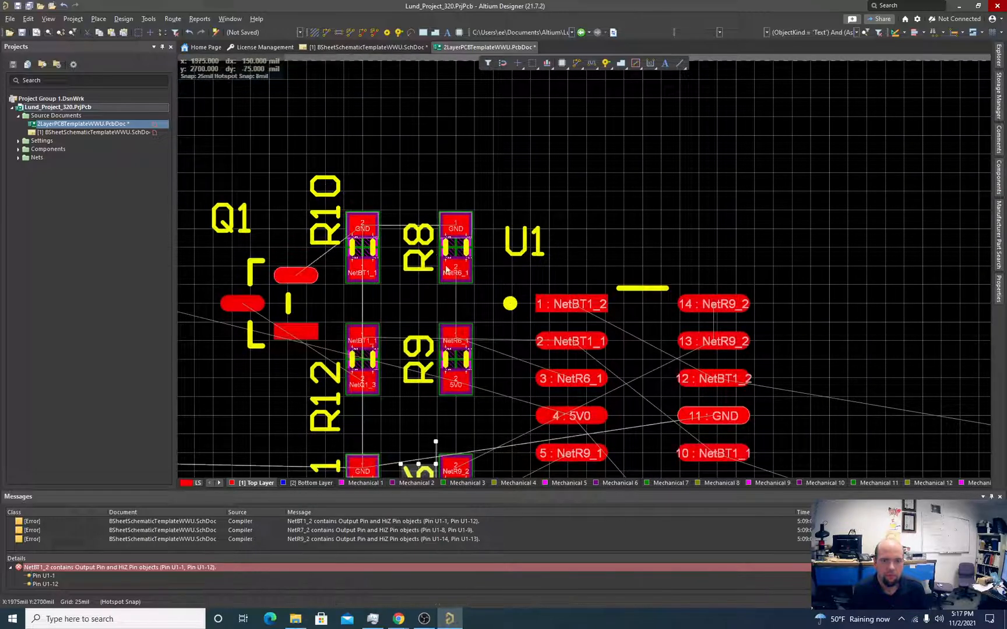
Step: Route an 8 mil top-layer track on NetR5_2 from R7 pad 1 to R5 pad 2
ctrl+scroll(448, 292, down, 3)
scroll(447, 300, down, 5)
scroll(449, 303, up, 2)
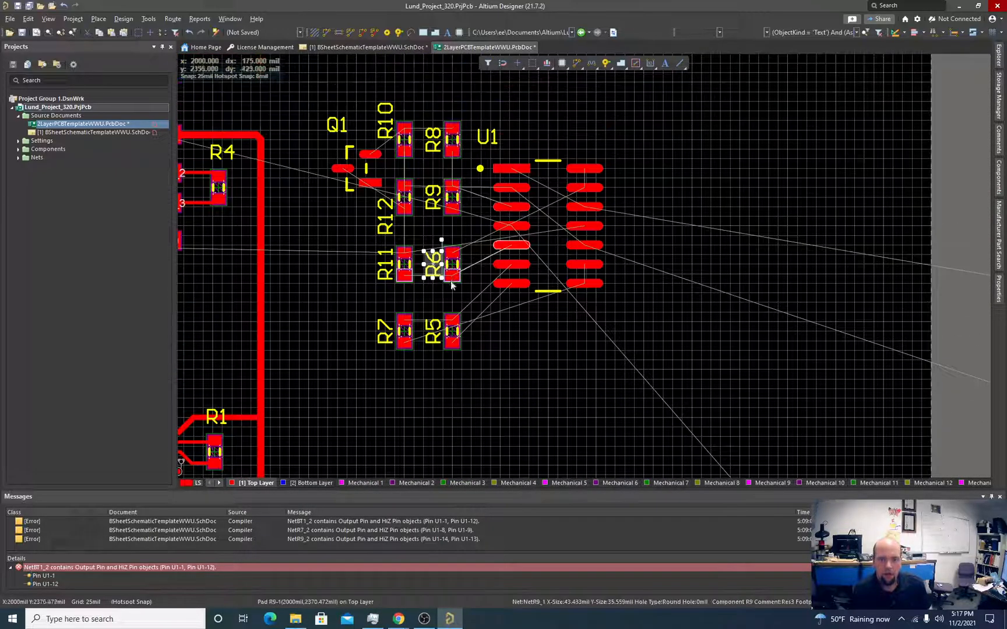
ctrl+scroll(451, 306, up, 4)
ctrl+scroll(447, 305, down, 1)
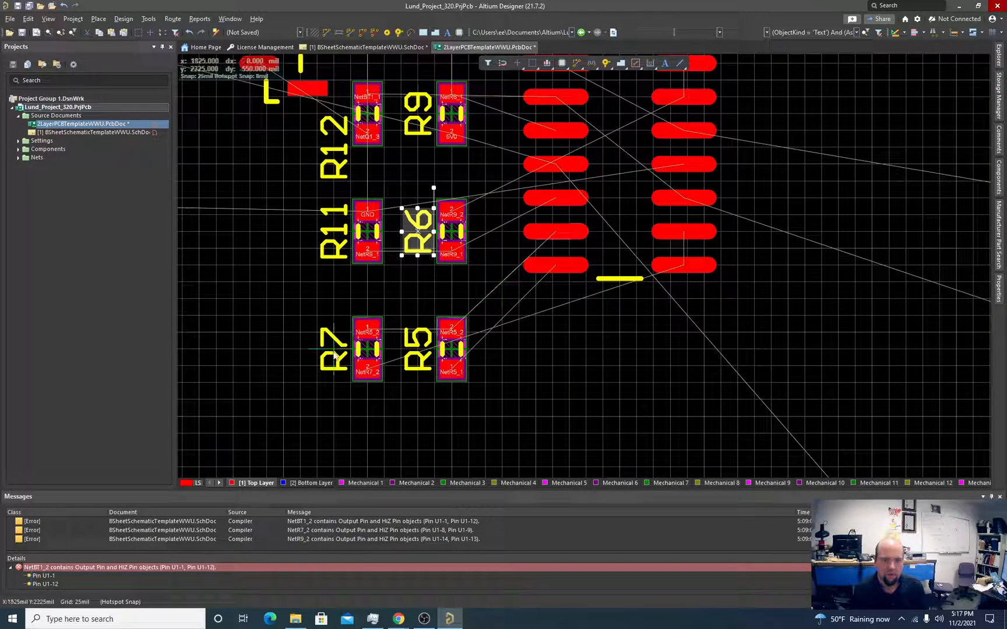
click(375, 334)
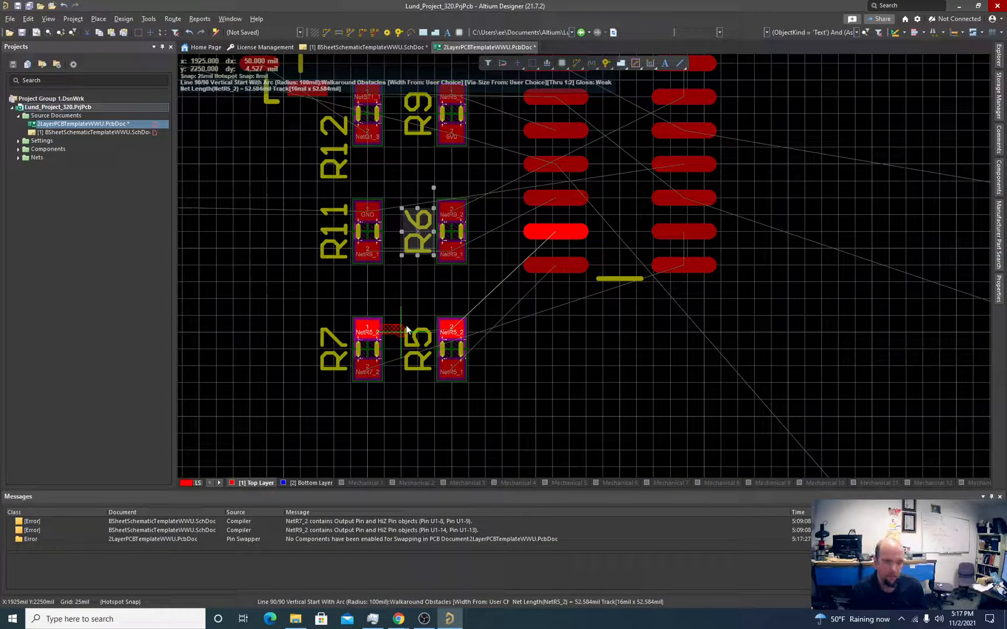
key(Tab)
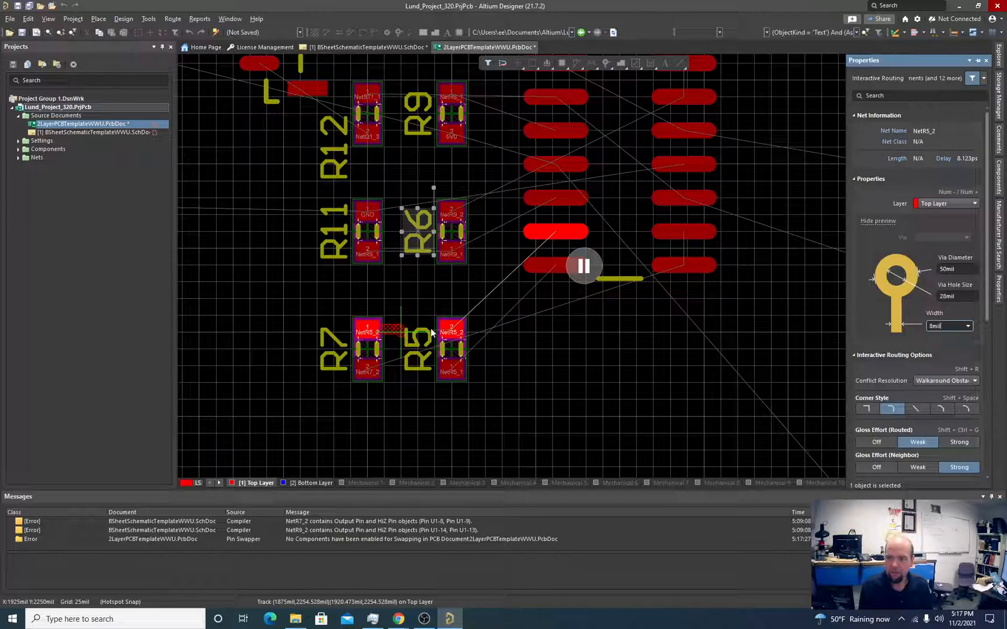
key(Escape)
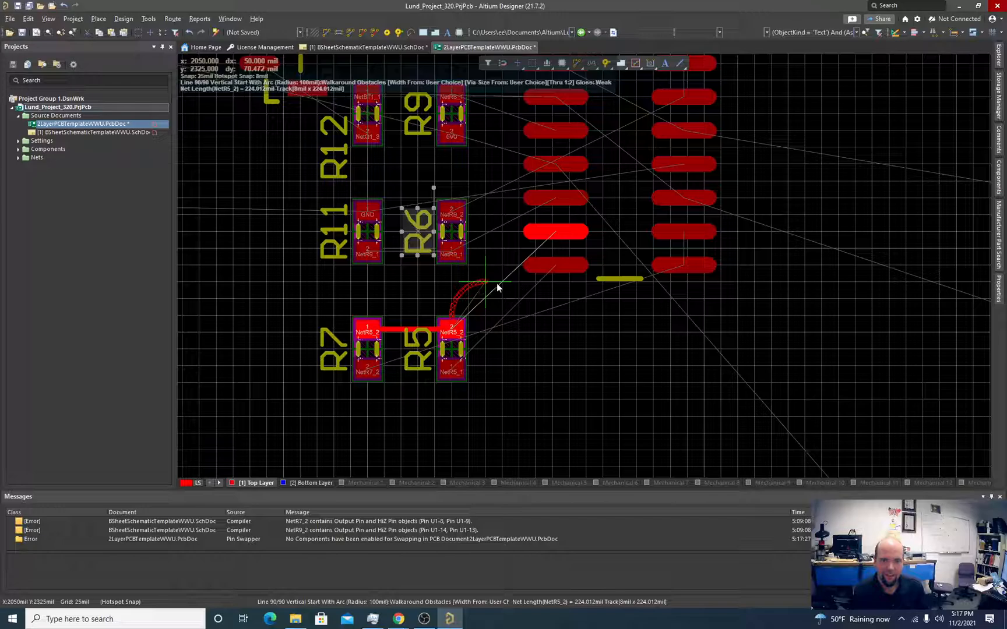
Step: Switch the routing corner style to 45 degrees and continue the NetR5_2 track from R5 to U1 pin 6
key(shift+space)
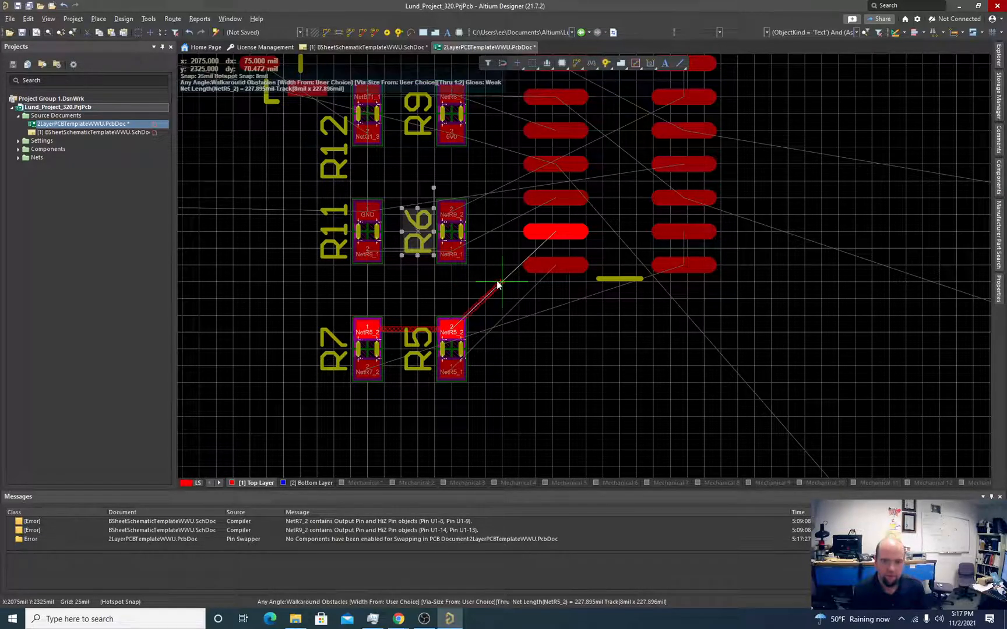
key(shift+space)
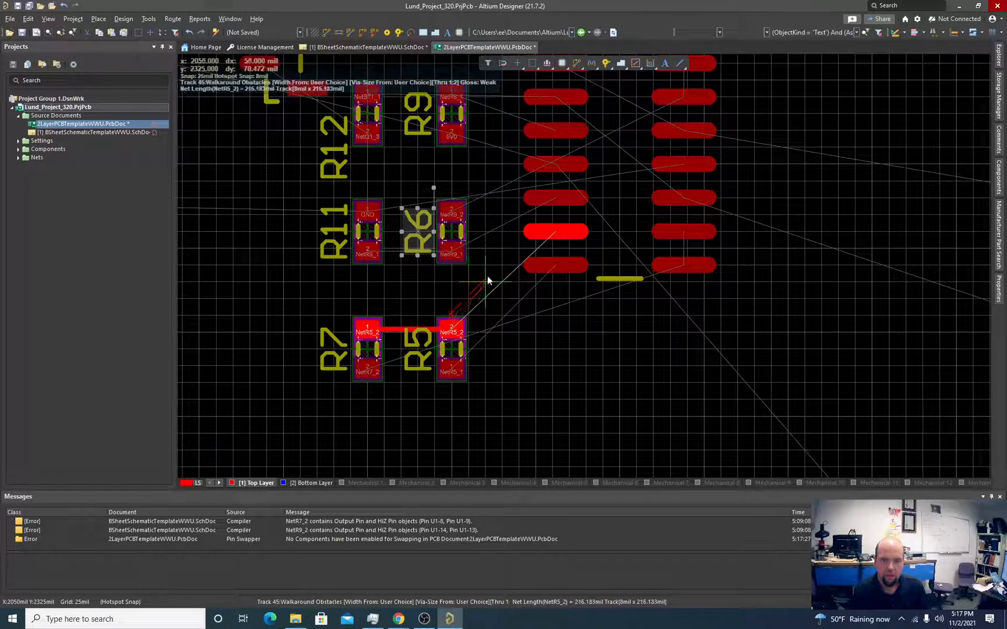
ctrl+scroll(488, 275, up, 2)
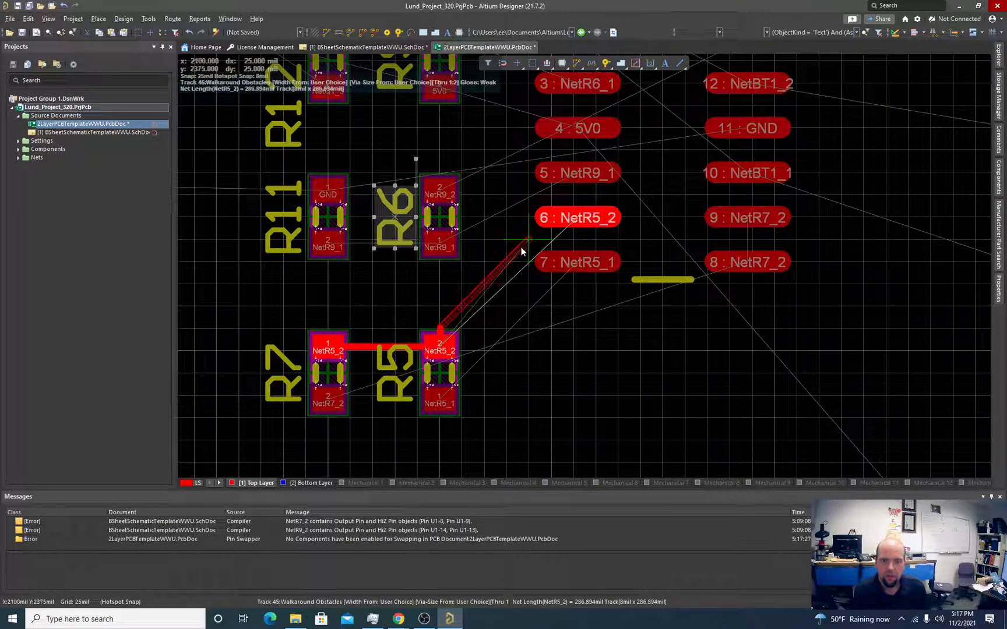
click(578, 220)
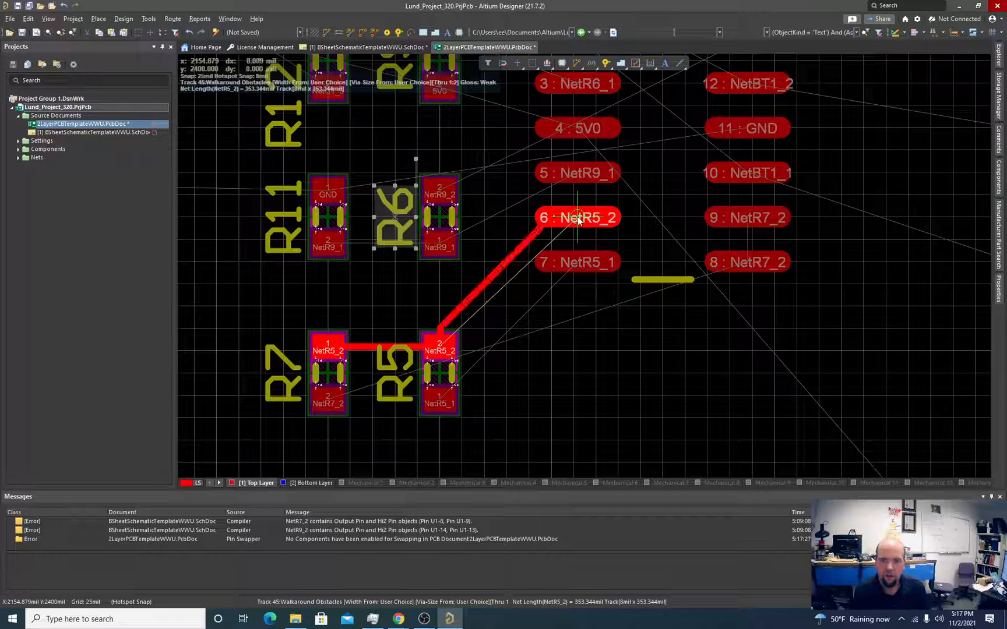
key(Escape)
click(485, 282)
drag(485, 282, 480, 278)
ctrl+scroll(481, 278, up, 1)
scroll(468, 312, down, 1)
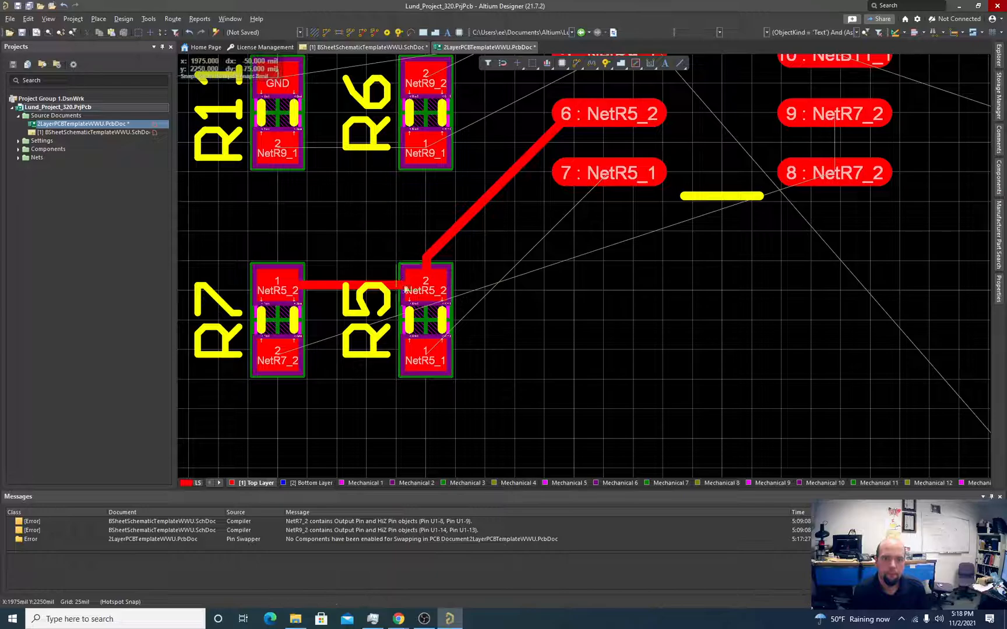
Step: Route the NetR5_1 track from R5 pad 1 to U1 pin 7
key(ctrl+w)
click(456, 350)
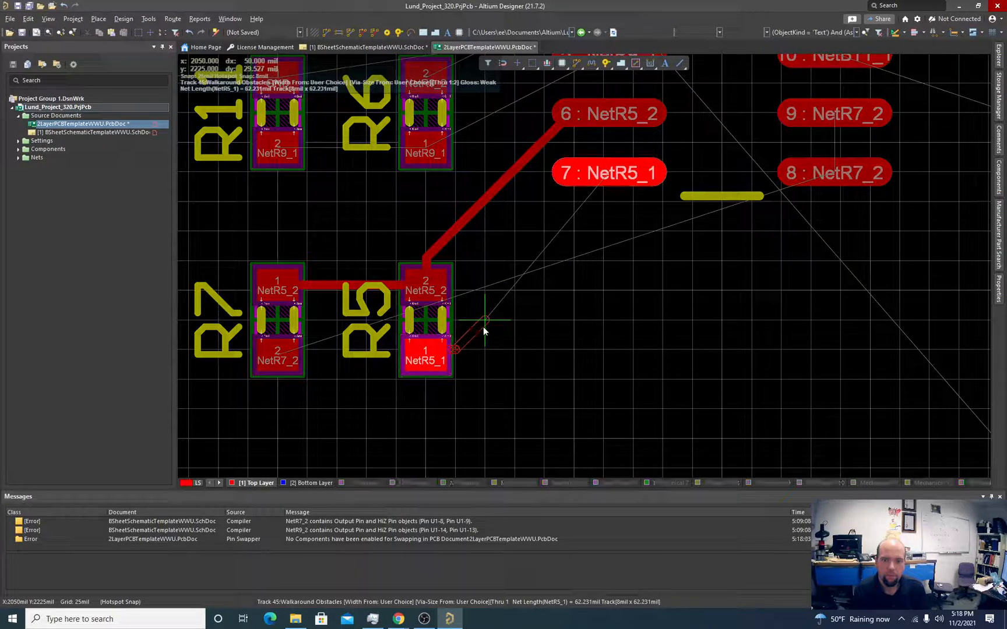
click(603, 179)
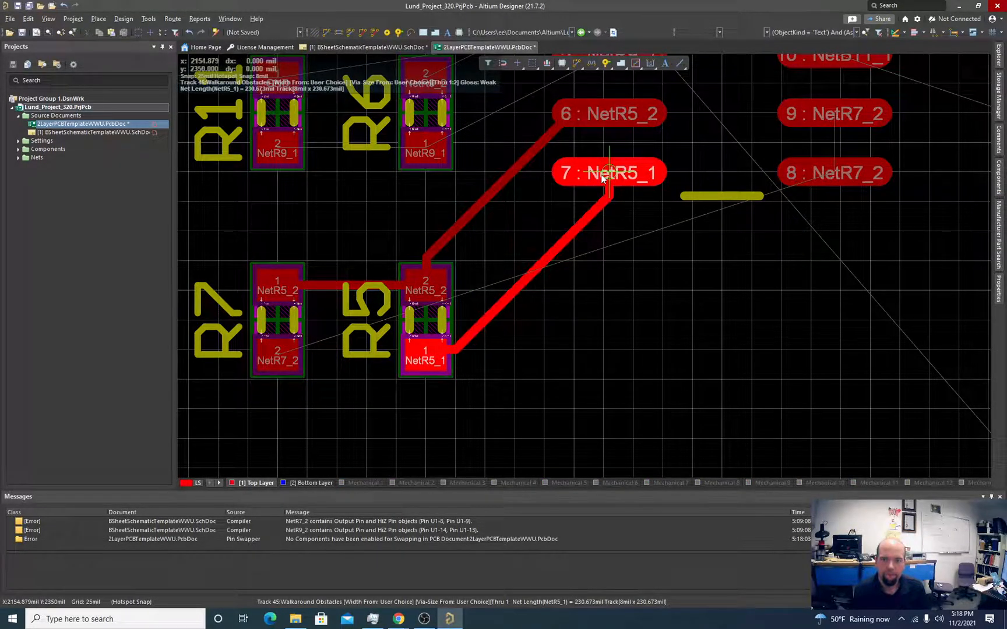
Step: Route the NetR7_2 track from R7 pad 2 underneath R5 and up to U1 pin 8
click(276, 355)
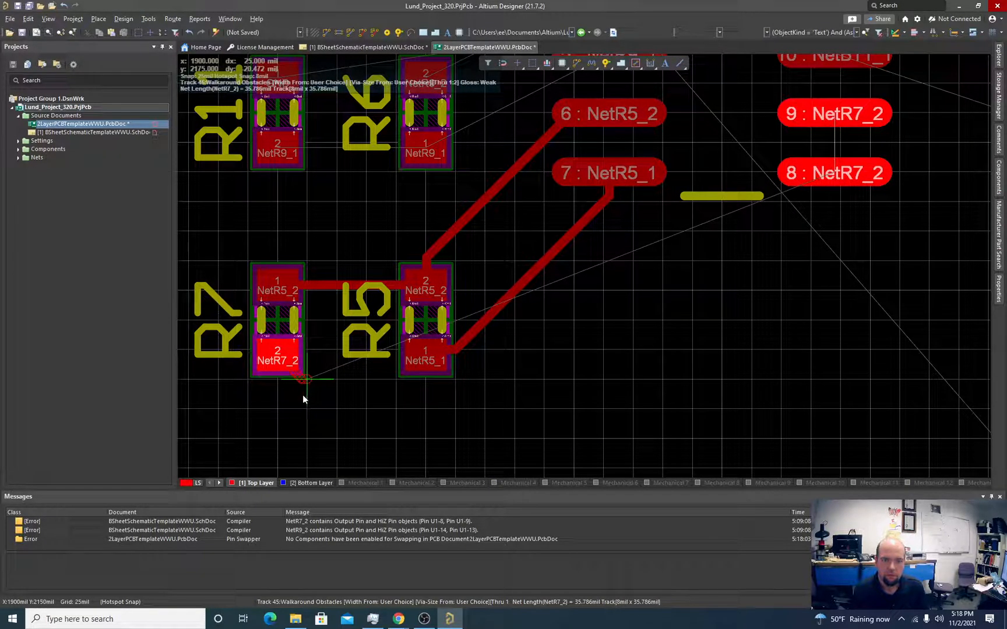
click(377, 410)
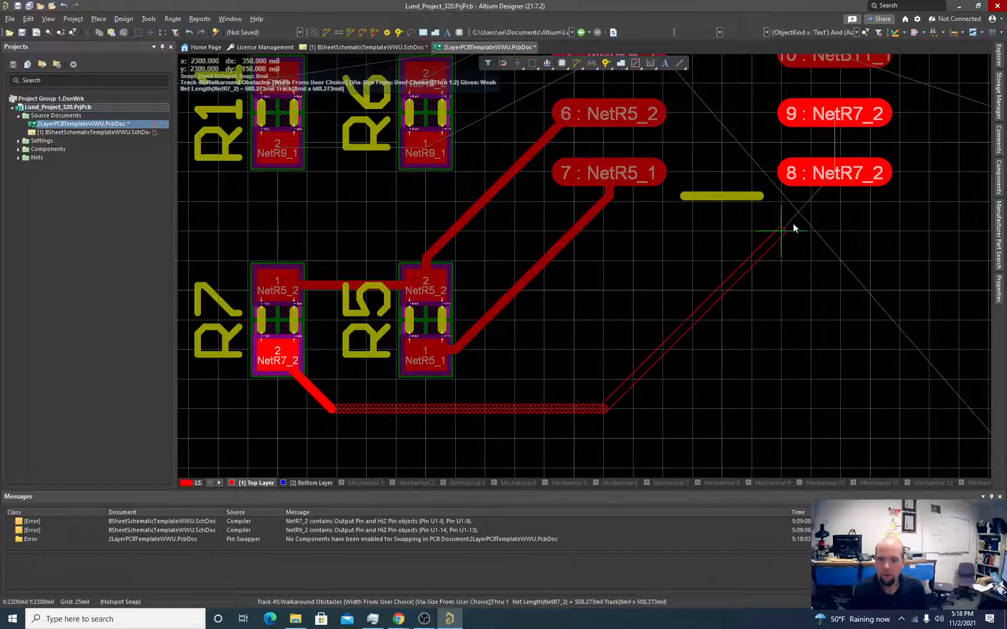
click(819, 213)
click(837, 175)
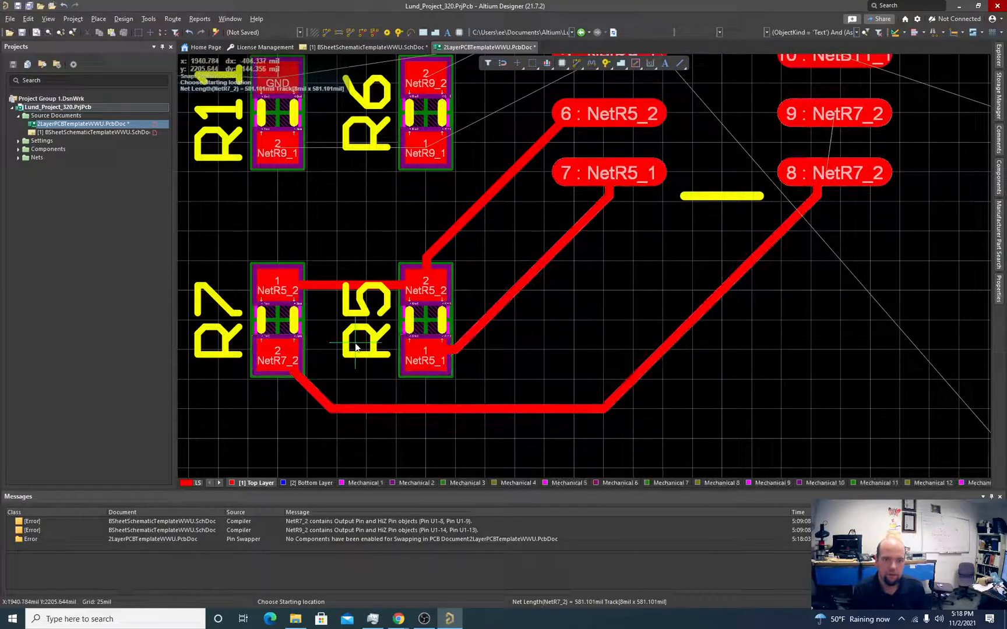
Step: Route the NetR9_1 track from R12 pad 2 through R9 pad 1 to U1 pin 5
ctrl+scroll(344, 353, down, 2)
ctrl+scroll(338, 350, up, 1)
ctrl+scroll(332, 349, down, 3)
scroll(334, 355, up, 3)
ctrl+scroll(334, 355, up, 2)
click(338, 362)
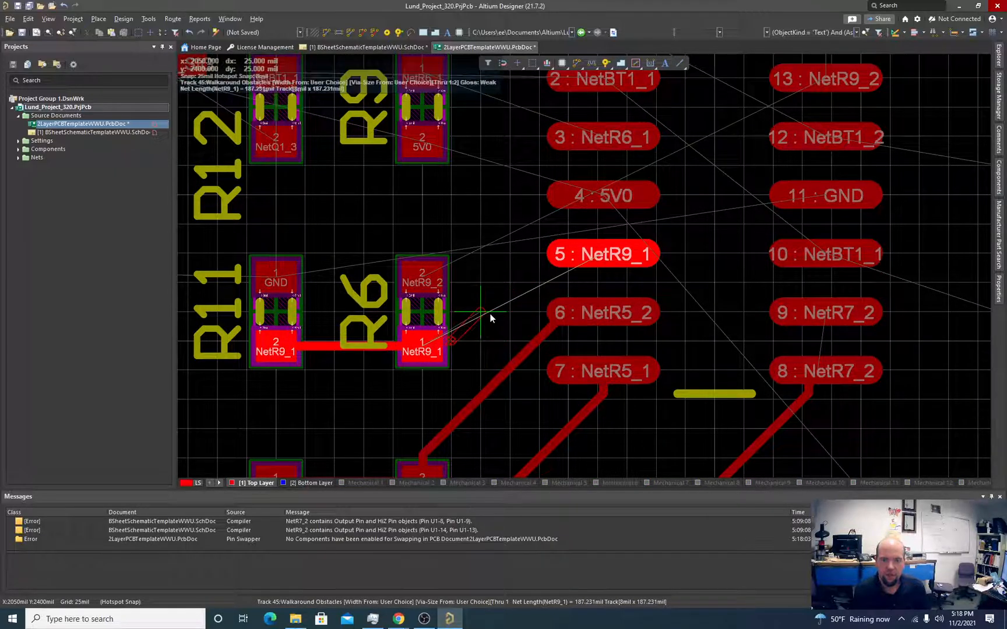
click(604, 255)
Step: Route the NetR9_2 track from pad 2 beside the R6 designator, between U1 pins 4 and 5, and up to U1 pin 13
click(428, 280)
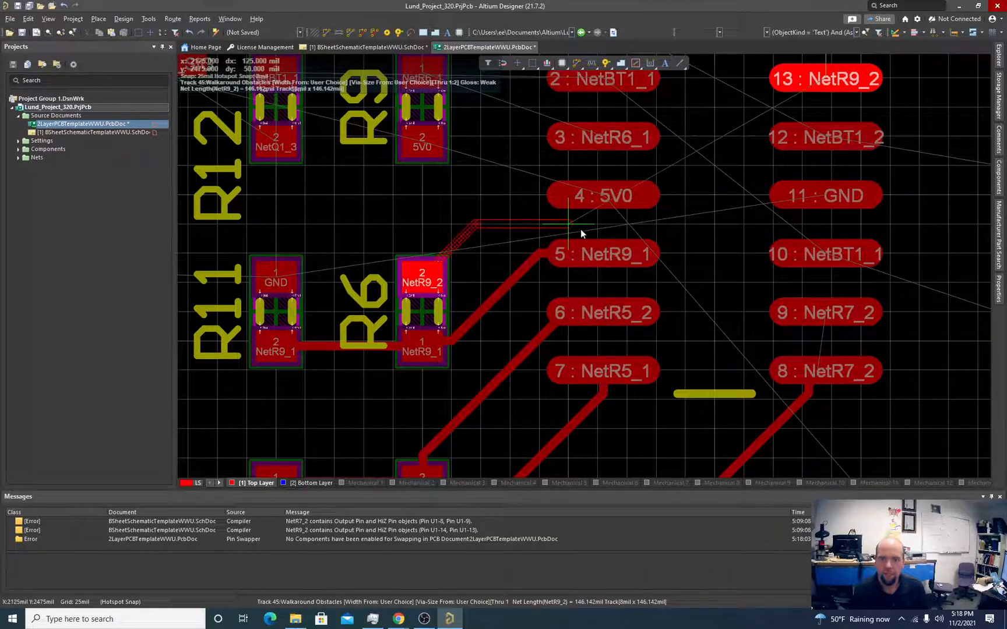
click(656, 233)
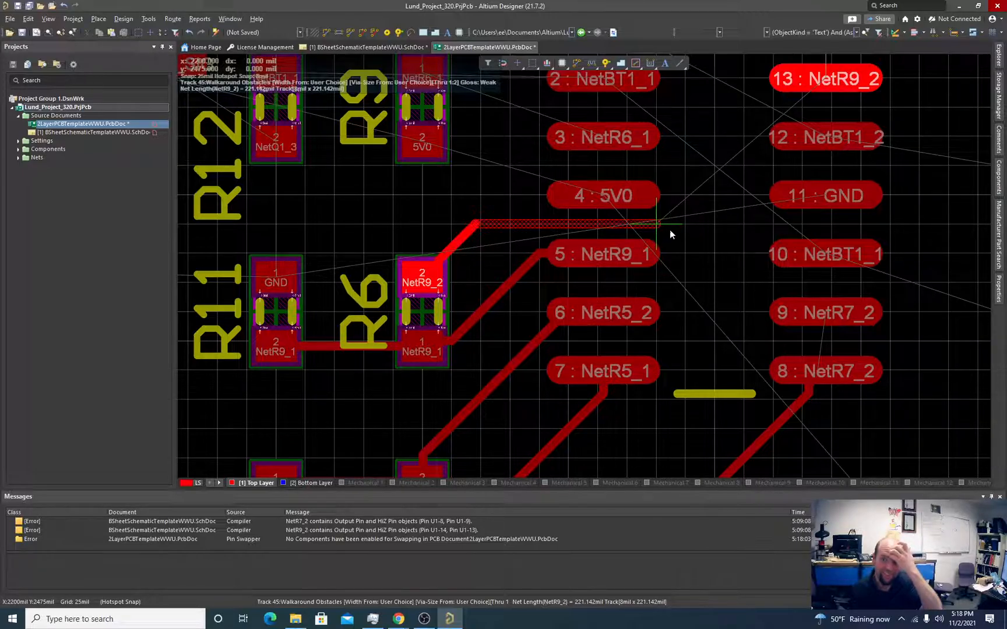
click(720, 174)
click(757, 85)
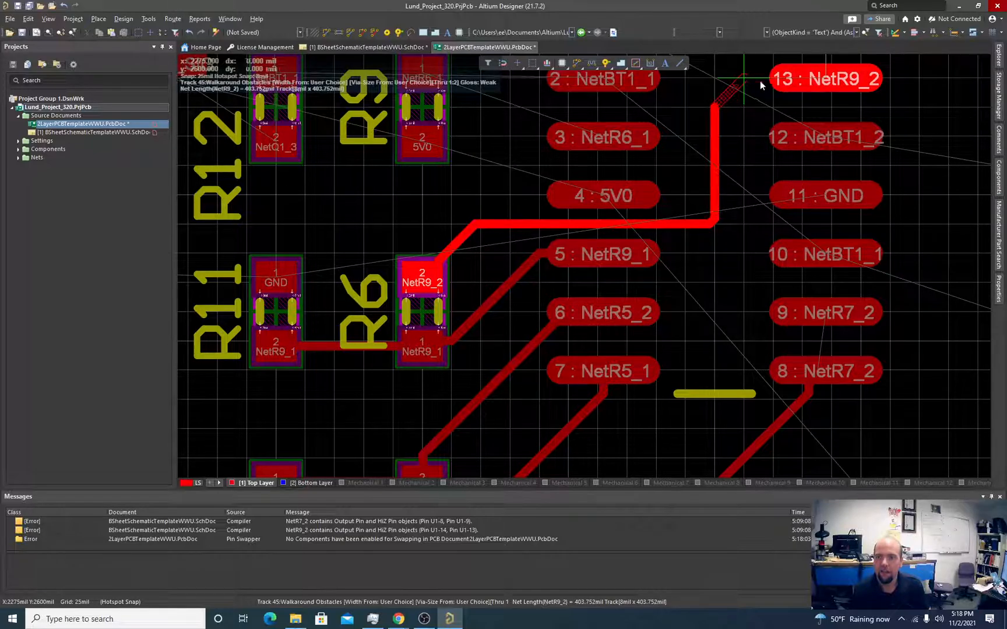
click(832, 85)
Step: Route a 16 mil wide 5V0 track from U1 pin 4 horizontally between the resistor rows, ending past the R12 designator at X 1750 mil, Y 2500 mil
ctrl+scroll(630, 237, up, 2)
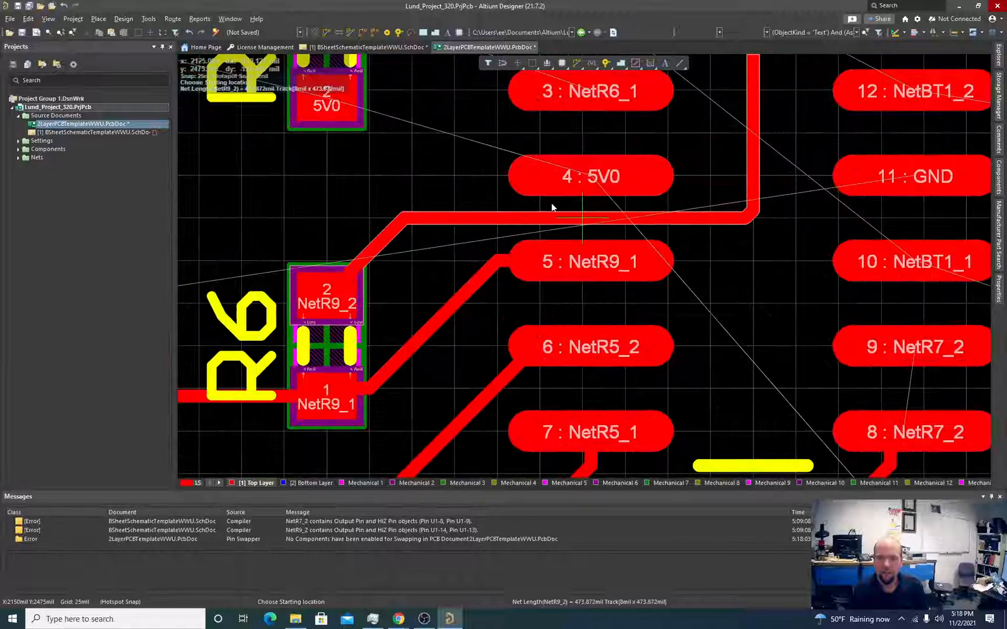
ctrl+scroll(556, 210, up, 2)
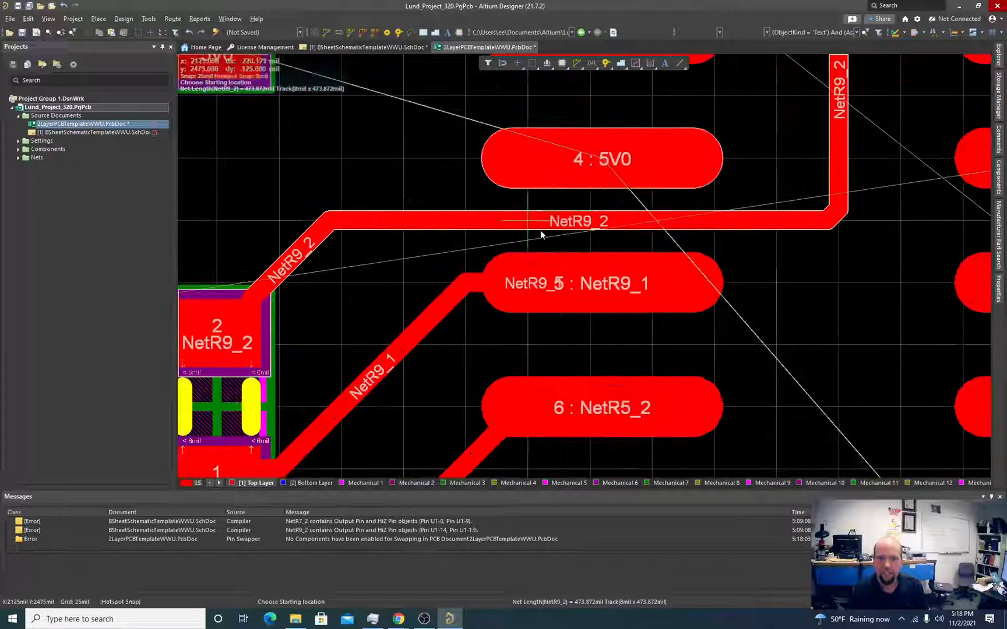
ctrl+scroll(539, 229, down, 3)
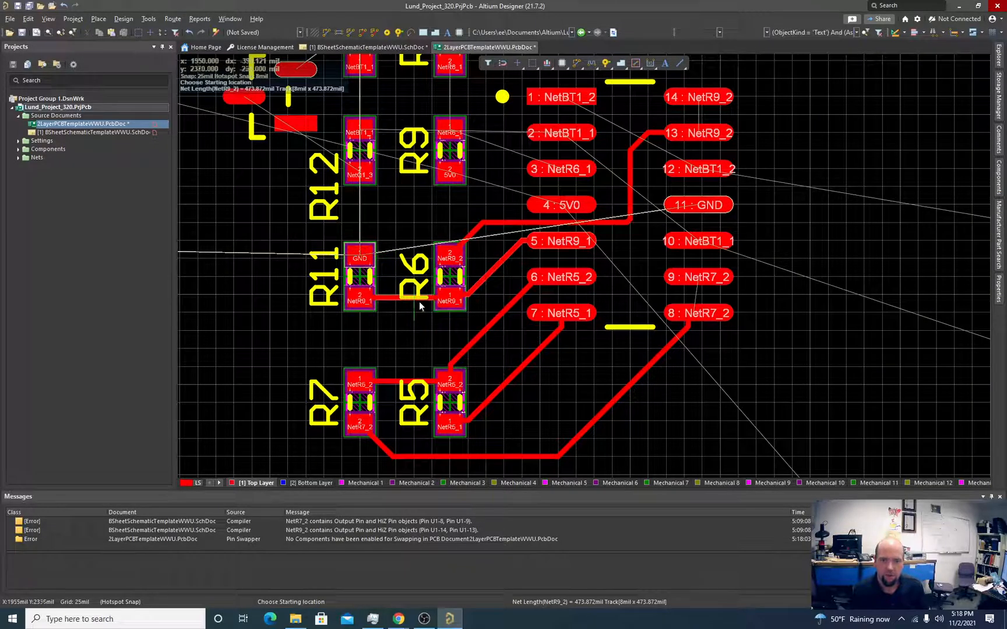
ctrl+scroll(420, 299, up, 1)
scroll(586, 312, up, 3)
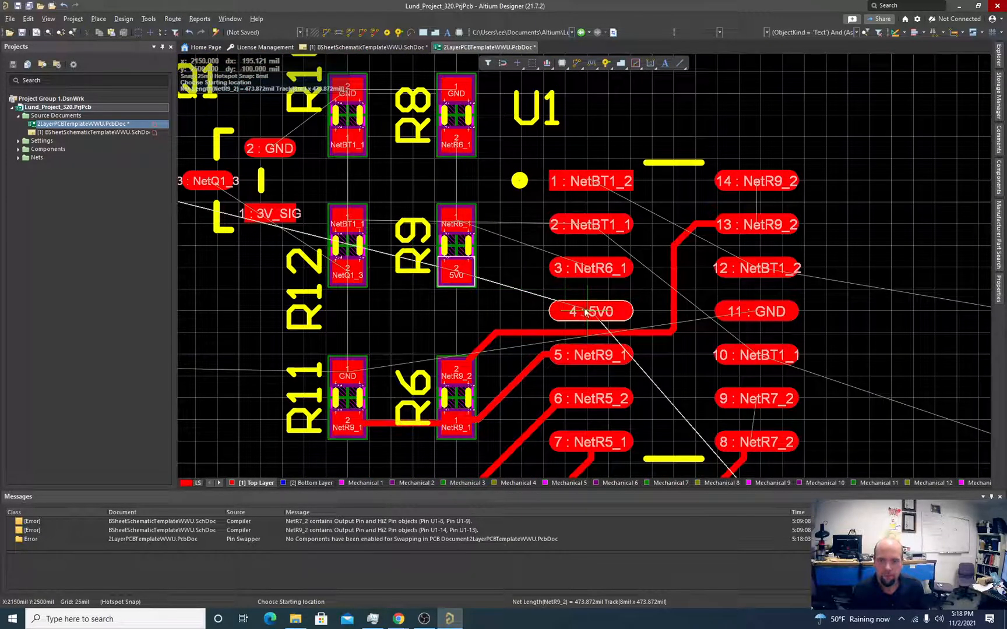
click(585, 312)
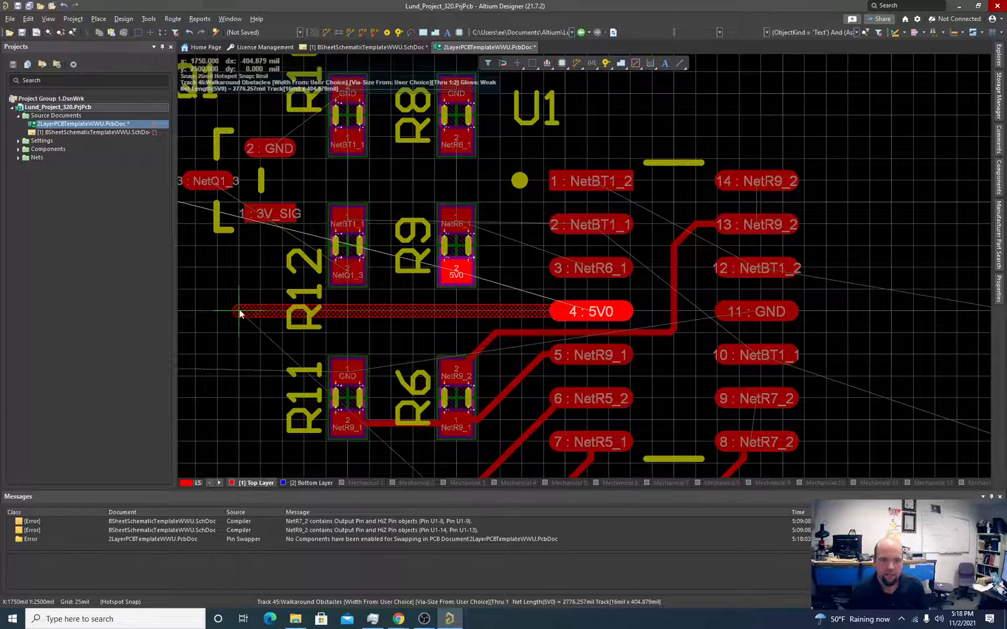
click(248, 314)
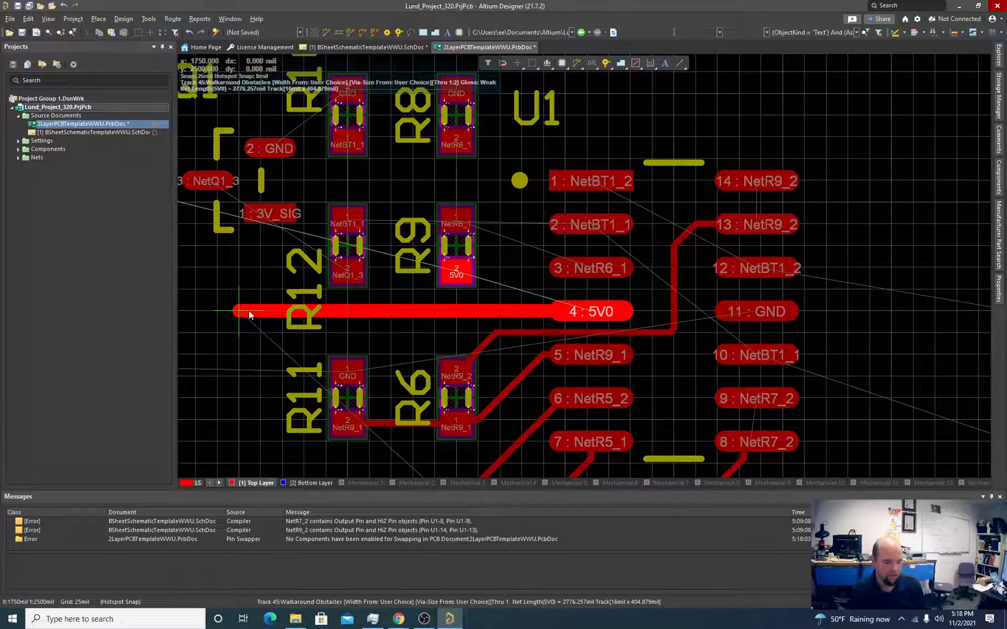
right_click(249, 315)
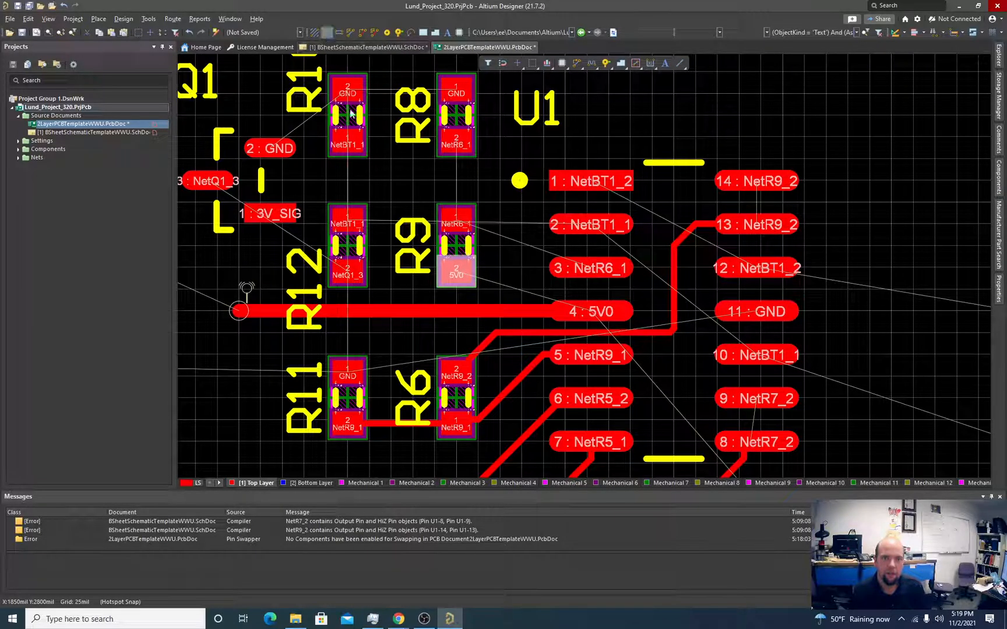
Step: Connect the 5V0 pad beside the R9 designator to the horizontal 5V0 track with a short vertical 16 mil track
key(ctrl+w)
click(455, 283)
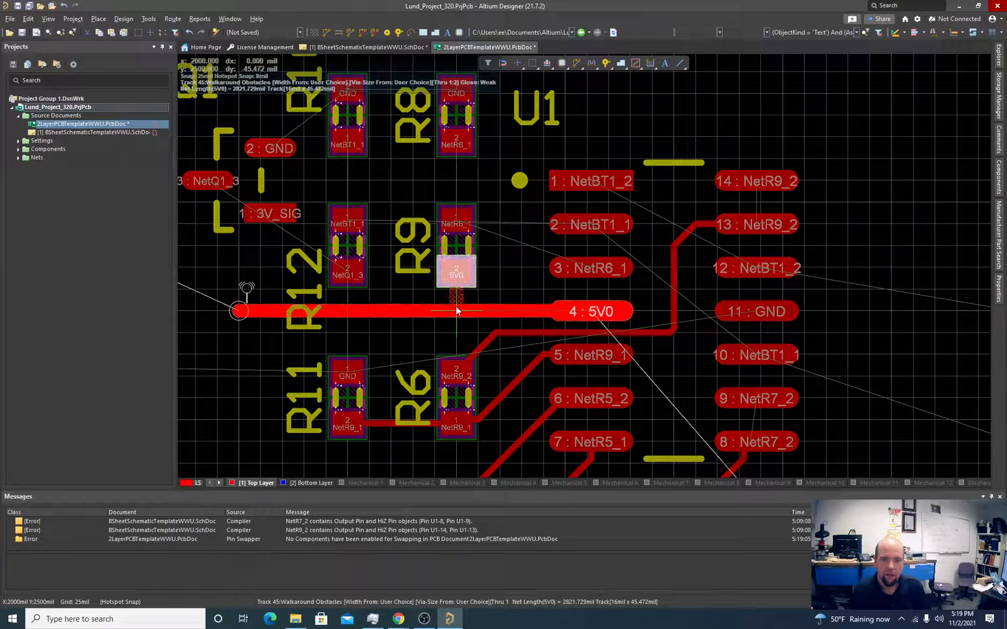
click(455, 305)
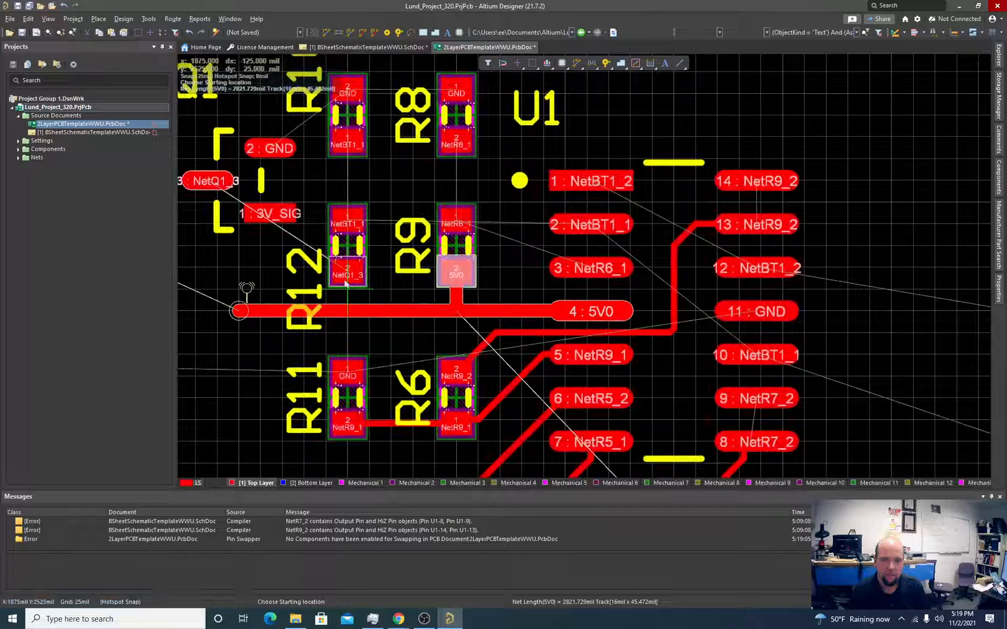
Step: Route the NetBT1_1 track vertically from pad 1 beside the R10 designator to pad 1 beside the R12 designator
ctrl+scroll(392, 268, up, 1)
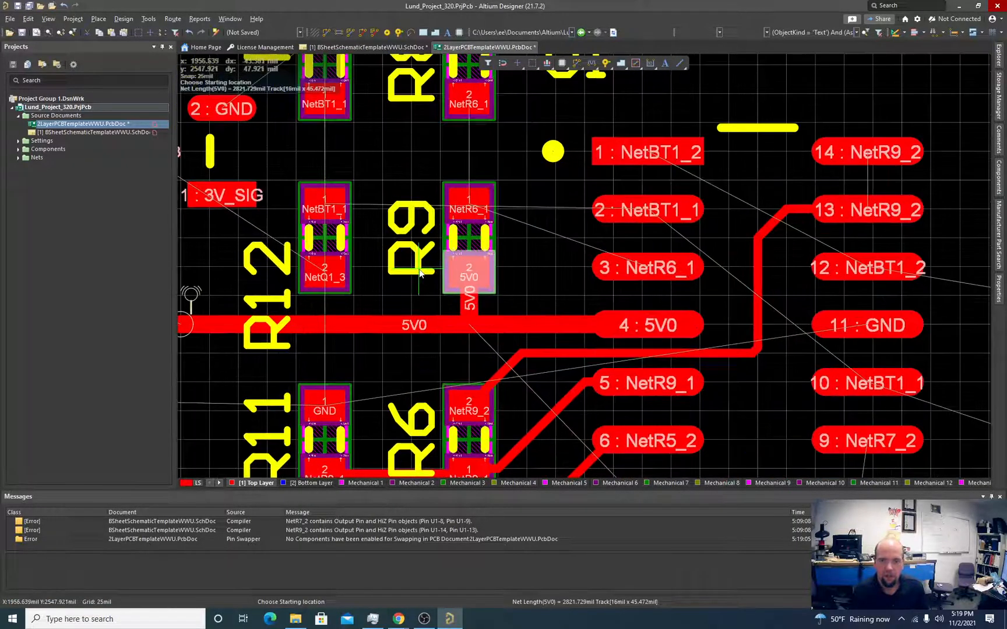
ctrl+scroll(350, 288, down, 1)
ctrl+scroll(350, 289, up, 1)
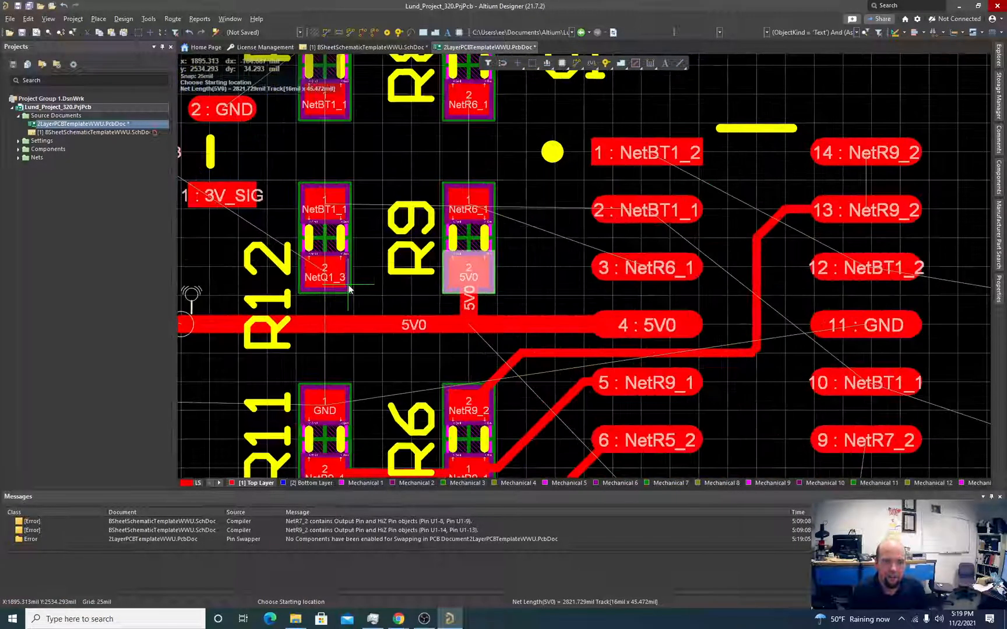
scroll(333, 225, up, 3)
click(326, 202)
click(326, 287)
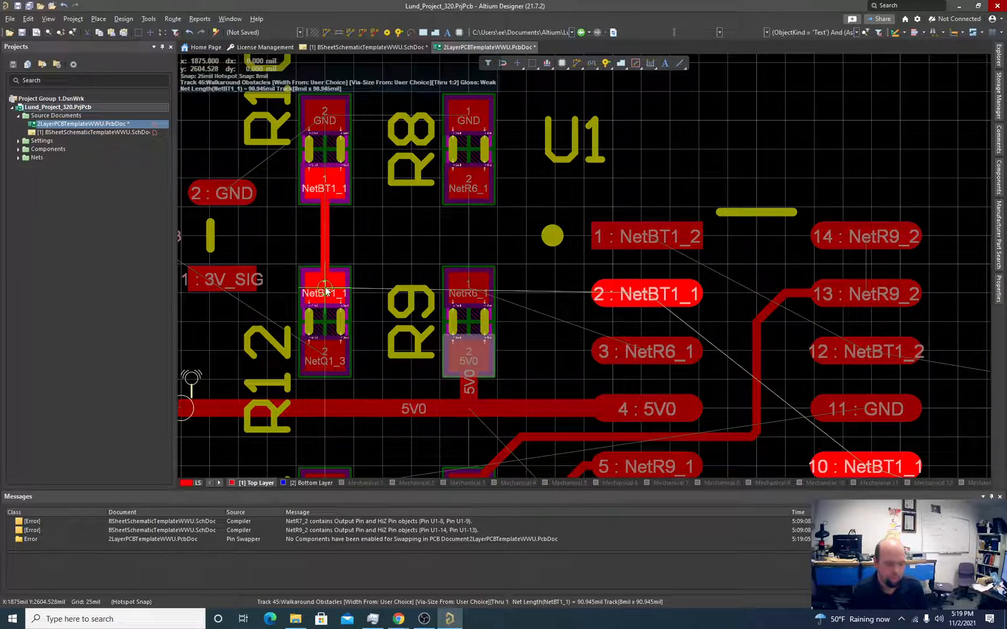
right_click(327, 287)
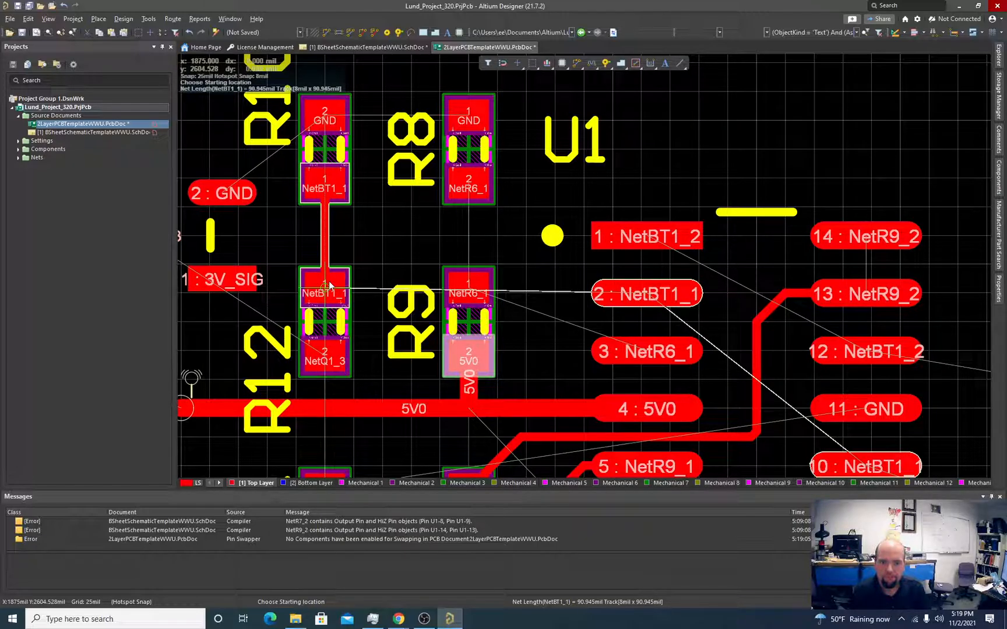
Step: Route the NetR6_1 track vertically from pad 2 beside the R8 designator to pad 1 beside the R9 designator
click(468, 187)
click(467, 288)
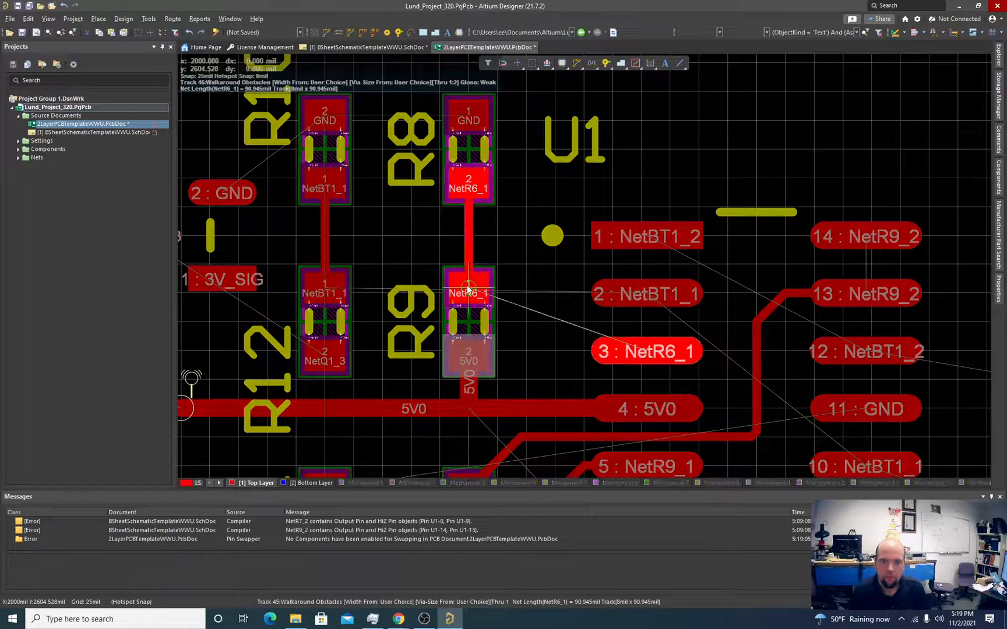
right_click(463, 268)
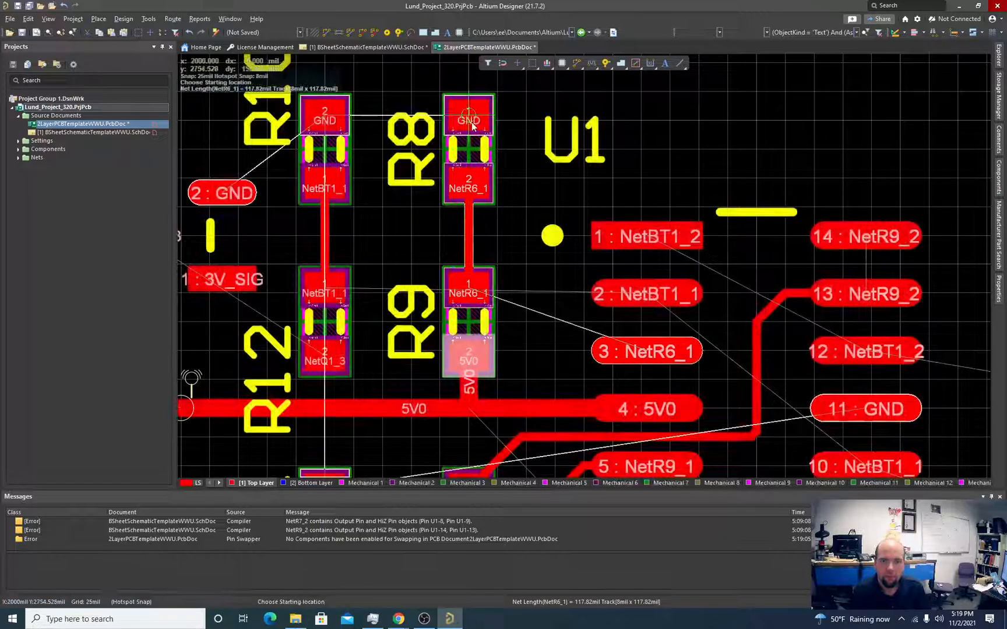
Step: Route the 16 mil GND track from the GND pad beside R8 through the GND pad beside R10 to Q1 pin 2
click(469, 120)
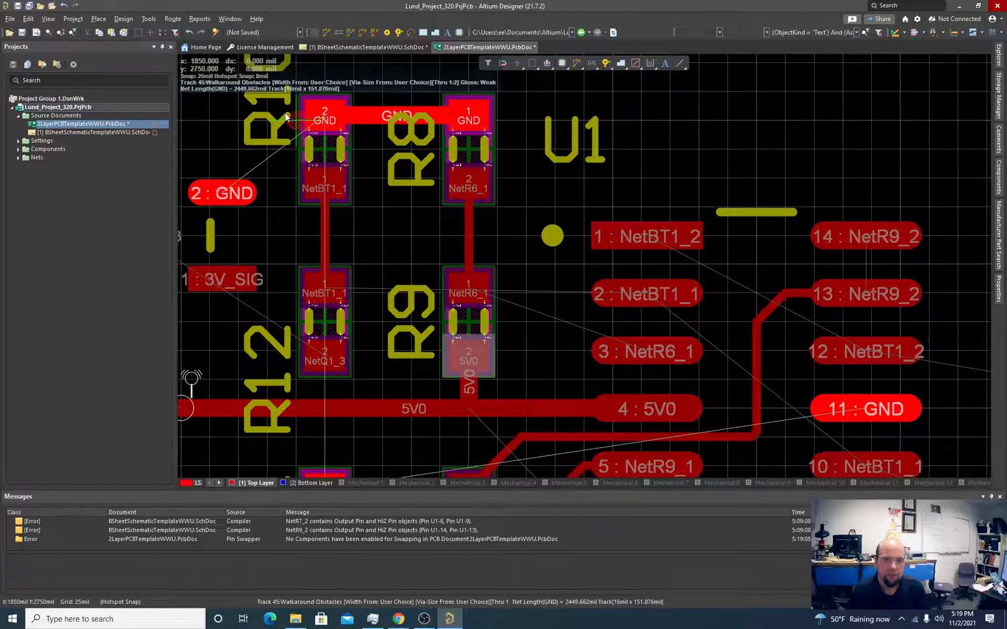
click(233, 191)
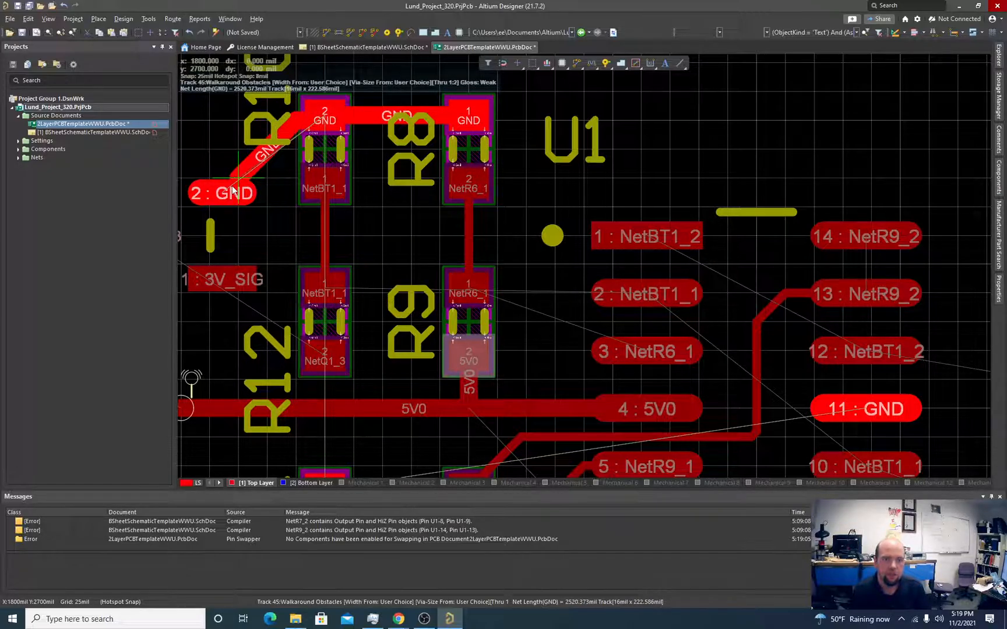
ctrl+scroll(306, 210, down, 3)
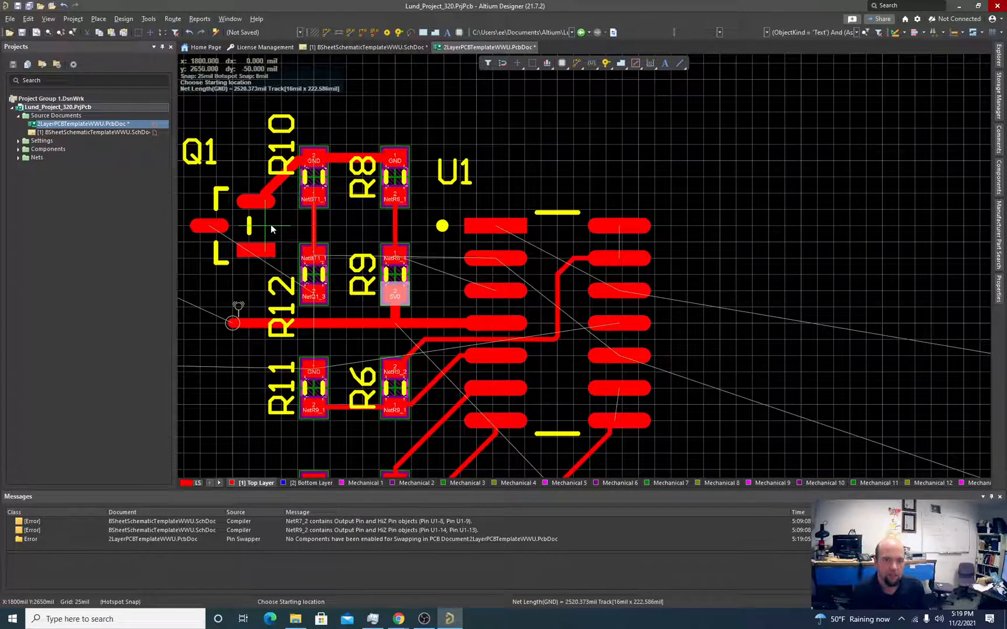
Step: Start the NetQ1_3 track at pad 2 beside R12, set the snap grid to 10 mil, and place it up to X 1830 mil, Y 2640 mil
click(310, 298)
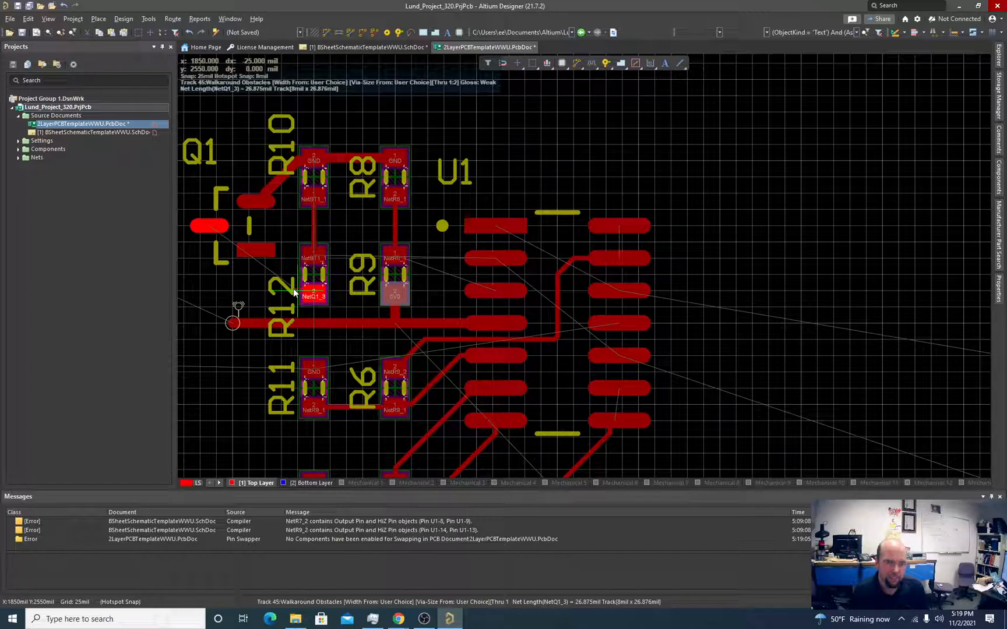
key(g)
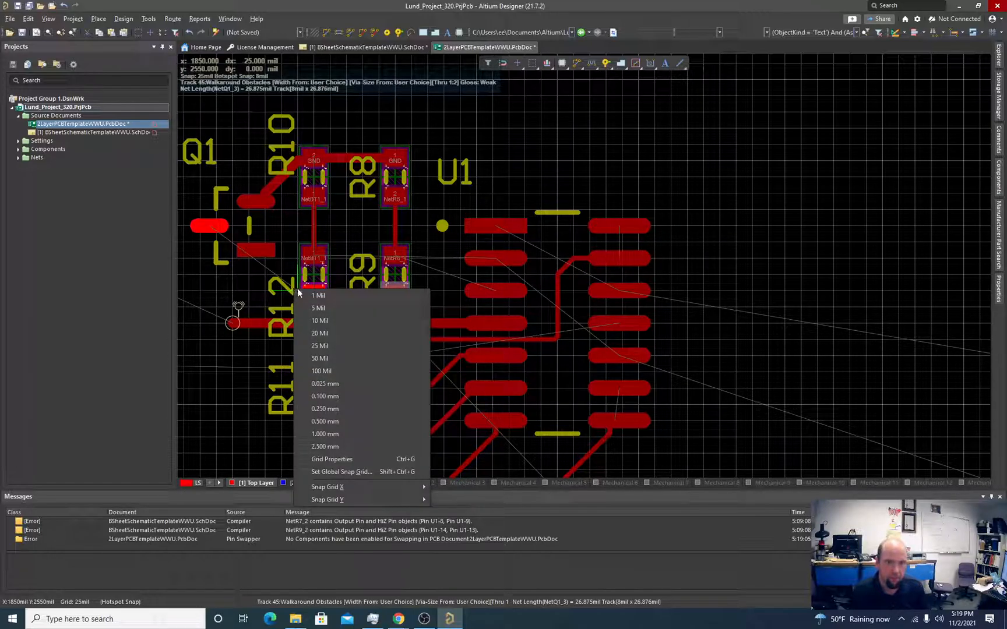
click(318, 320)
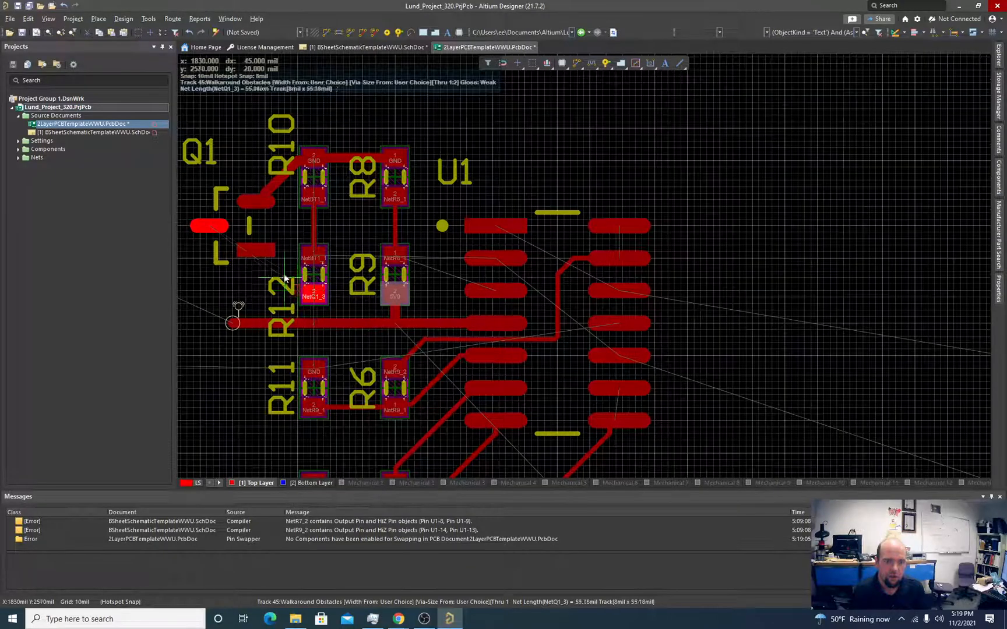
ctrl+scroll(286, 271, up, 4)
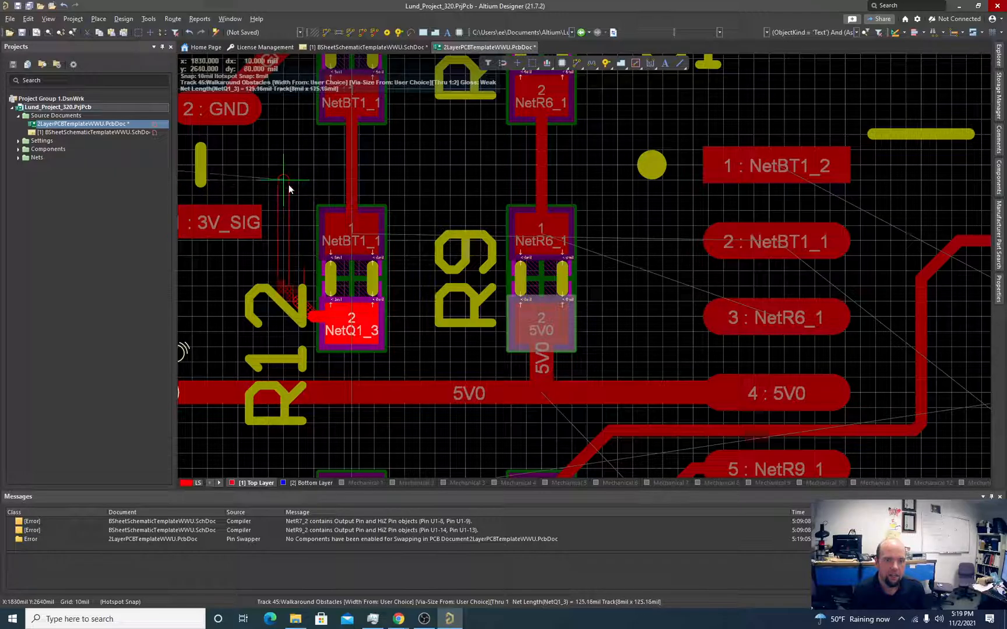
click(289, 184)
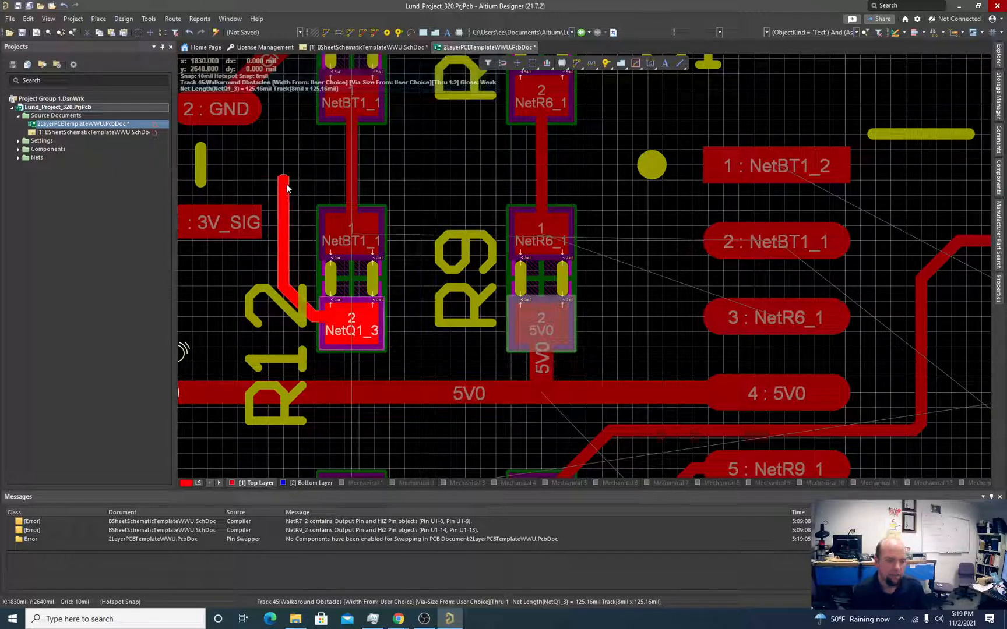
Step: Move the end of the diagonal GND track further onto Q1 pin 2, to X 1790 mil, Y 2690 mil
ctrl+scroll(283, 180, down, 2)
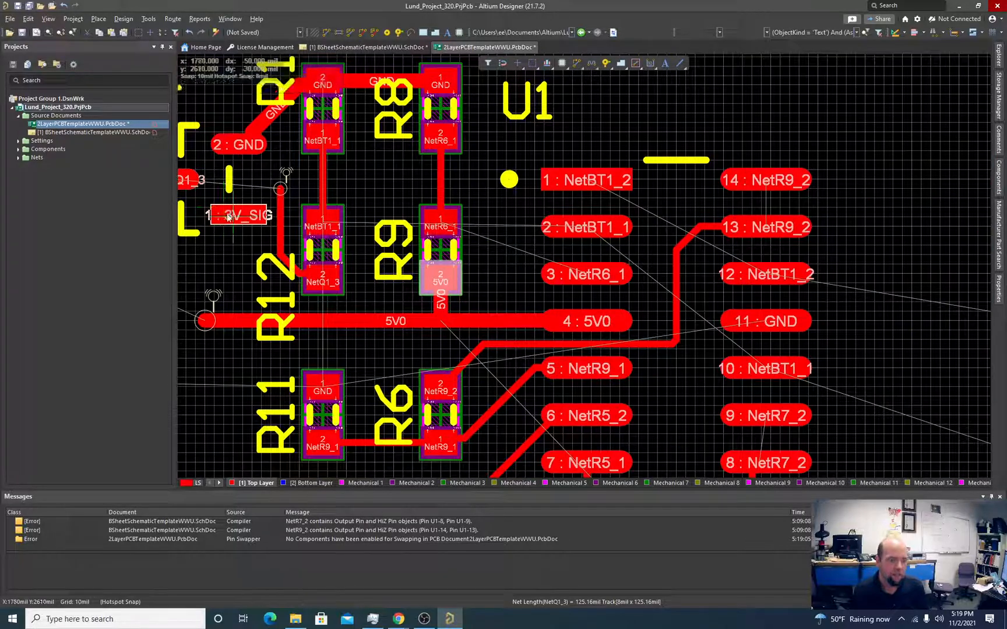
drag(202, 182, 202, 182)
ctrl+scroll(233, 163, up, 1)
click(262, 116)
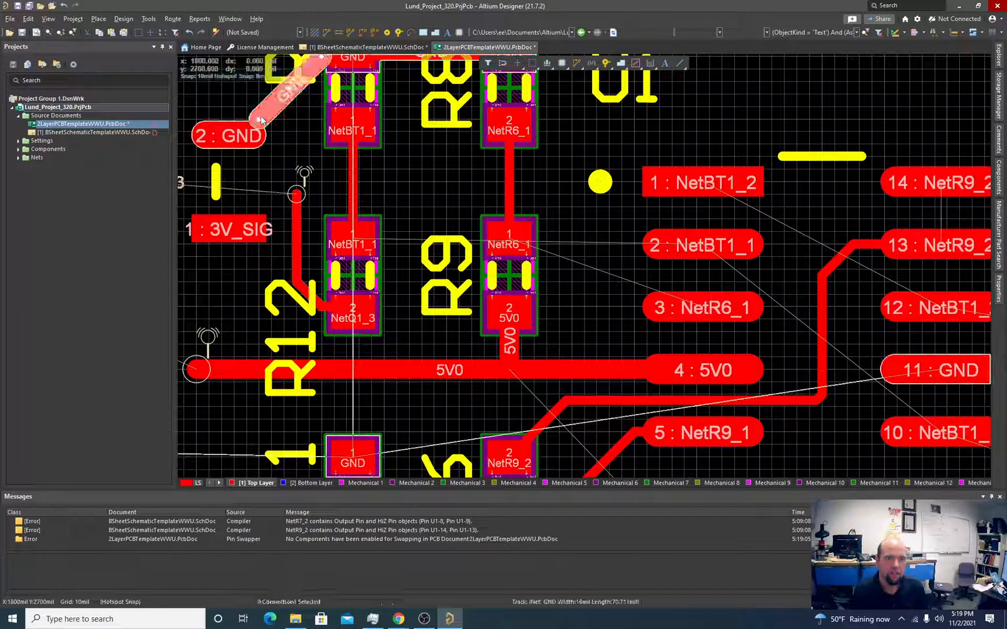
drag(260, 119, 247, 131)
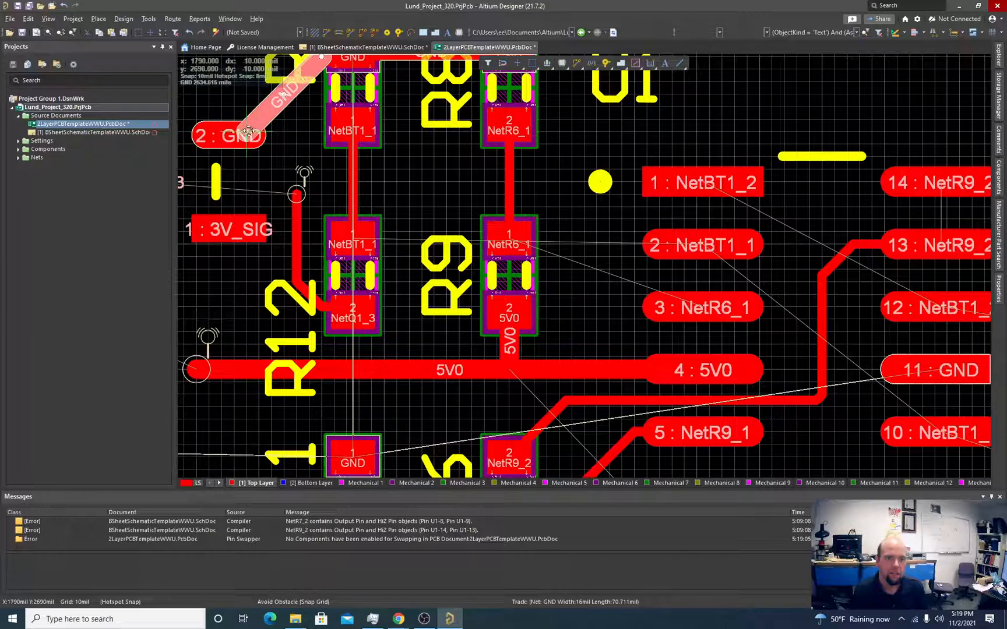
Step: Route the NetQ1_3 track from Q1 pin 3 between Q1's other two pads to the open end of the vertical NetQ1_3 track
click(298, 198)
ctrl+scroll(296, 196, down, 1)
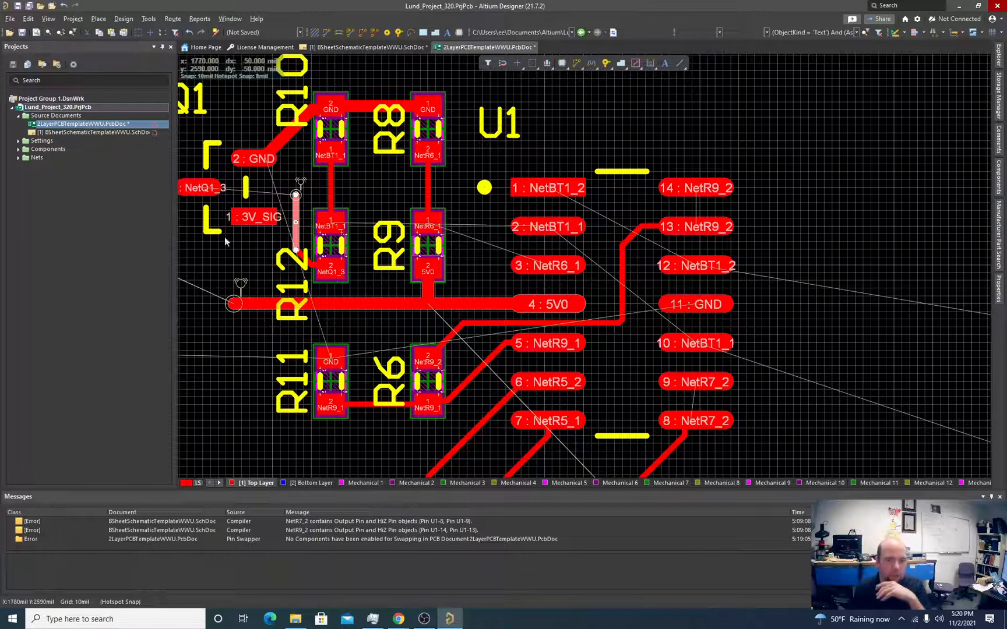
click(327, 33)
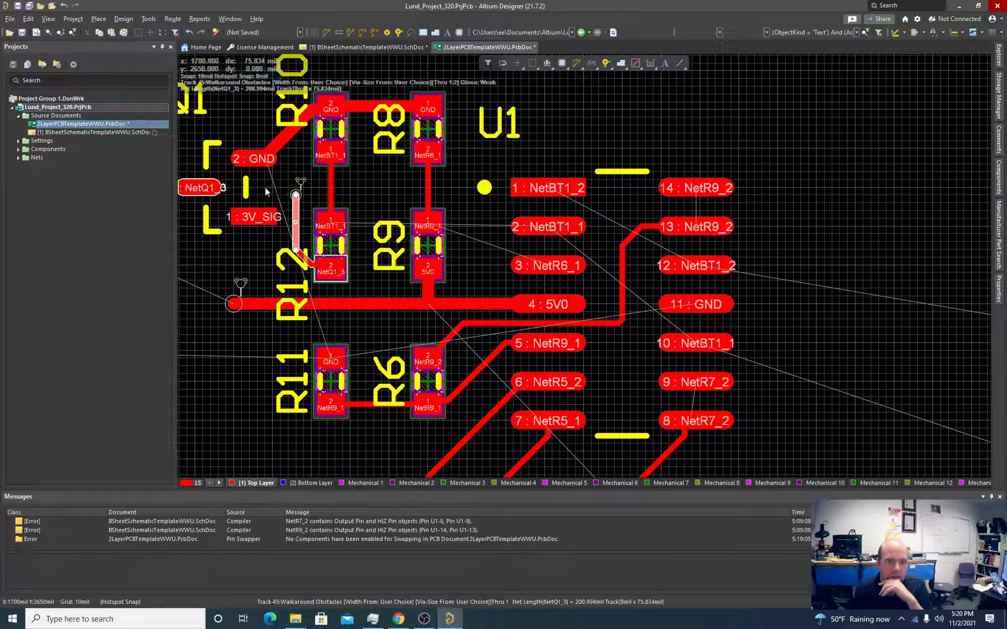
click(265, 191)
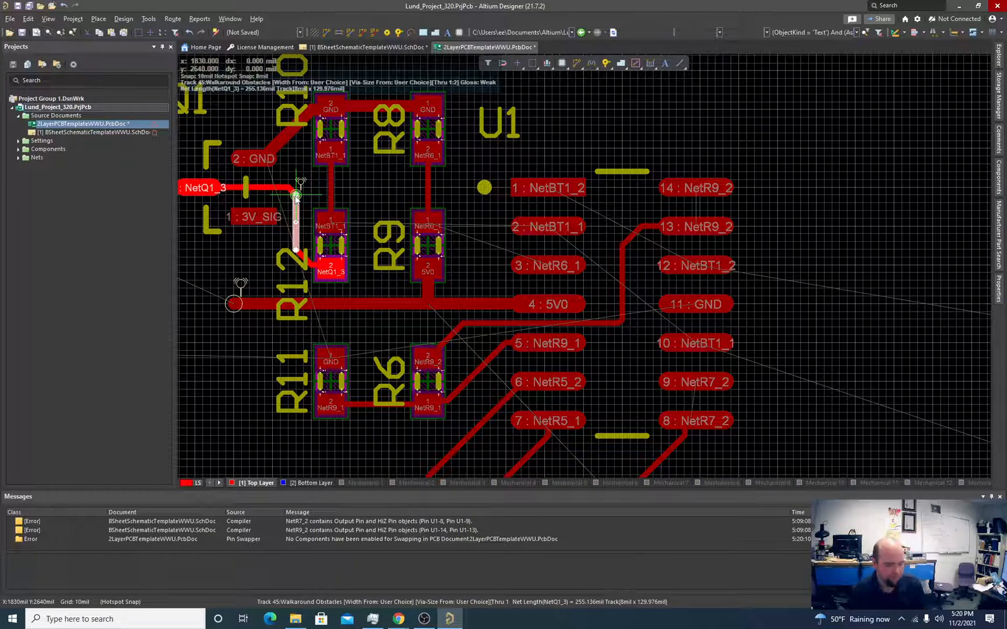
click(295, 198)
ctrl+scroll(332, 227, up, 3)
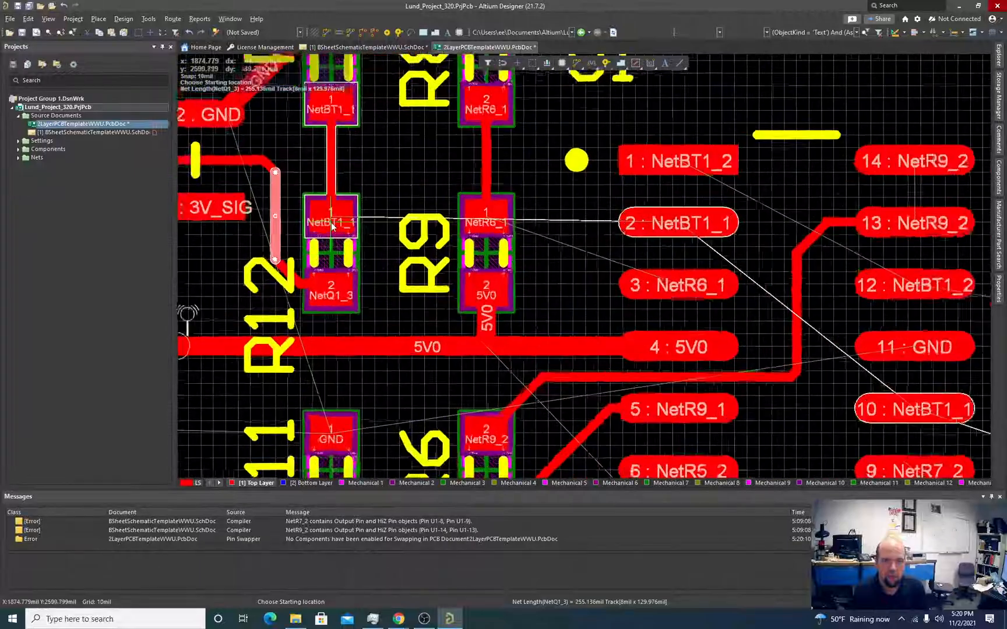
ctrl+scroll(332, 227, up, 1)
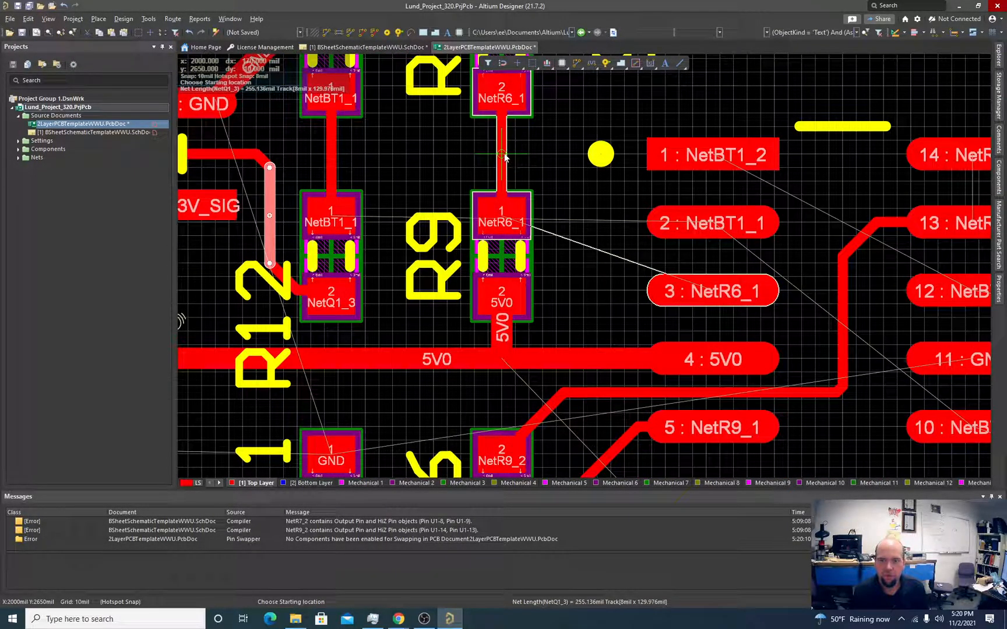
ctrl+scroll(505, 156, down, 2)
ctrl+scroll(505, 158, up, 2)
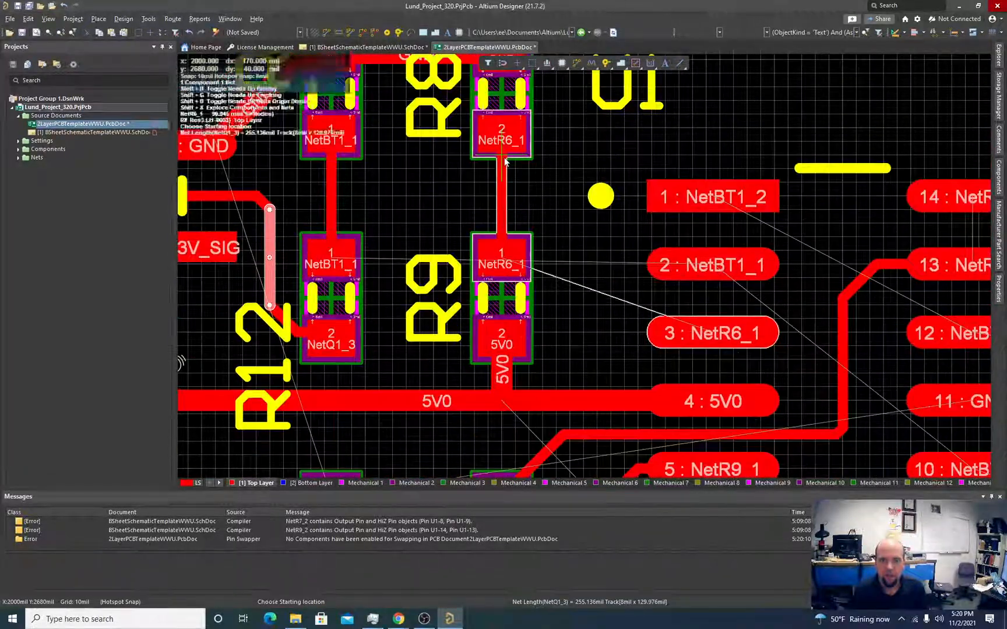
Step: Route the NetR6_1 track from the vertical track between R8 and R9 to U1 pin 3
click(512, 196)
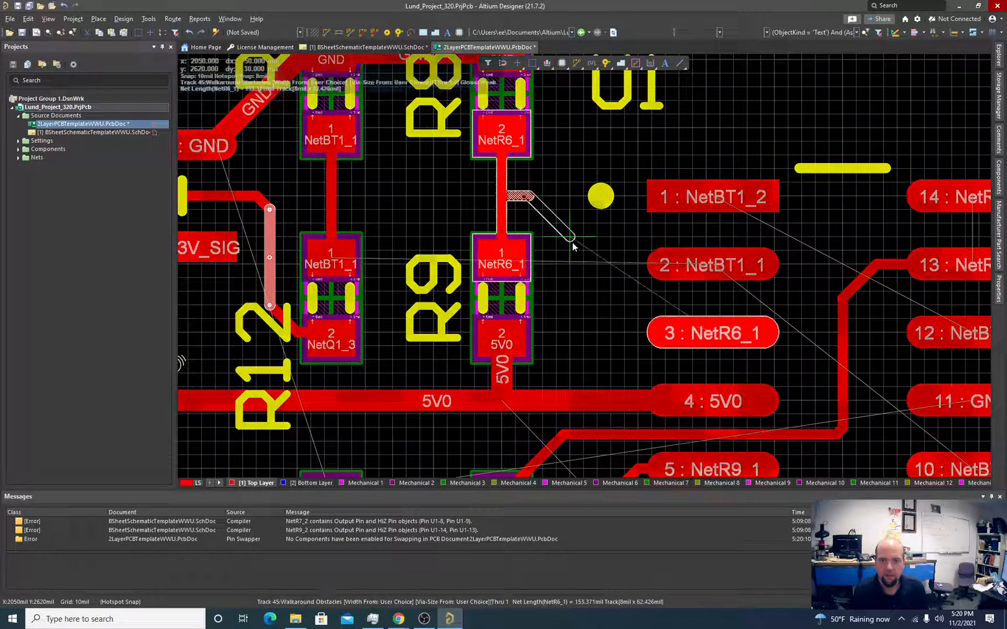
click(573, 243)
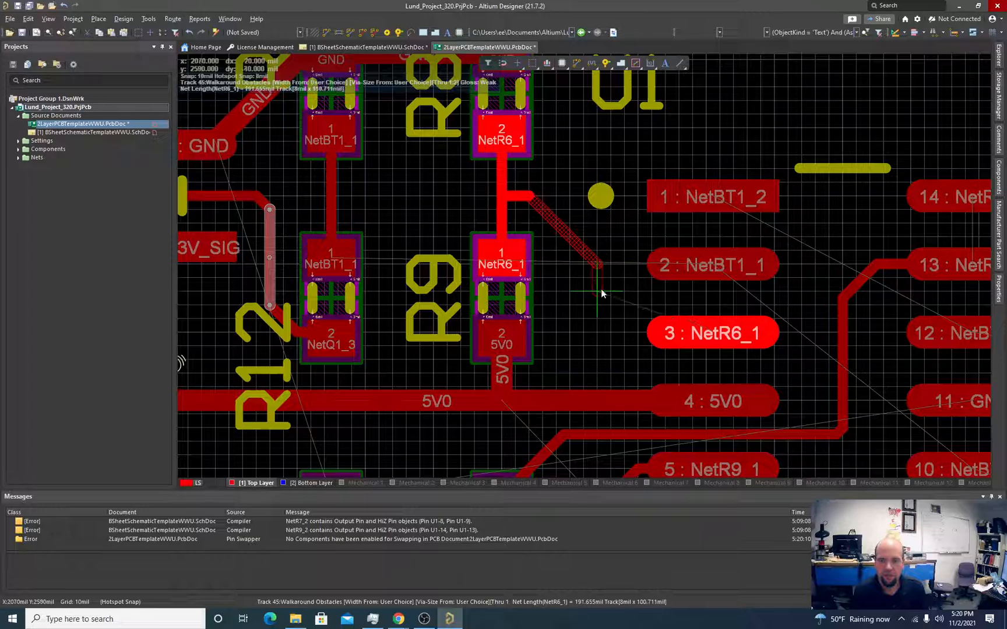
click(596, 302)
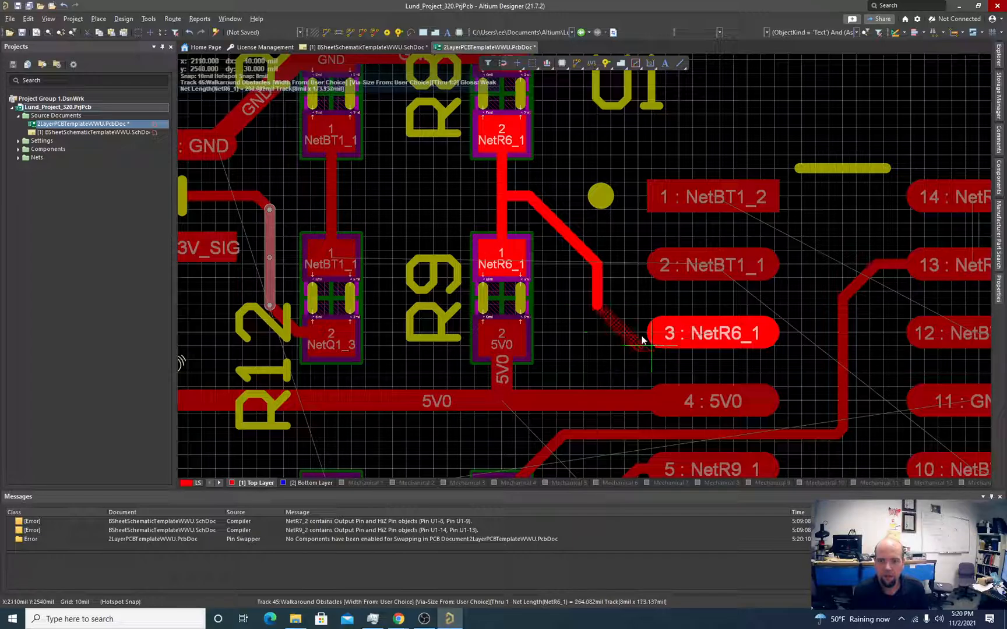
click(716, 333)
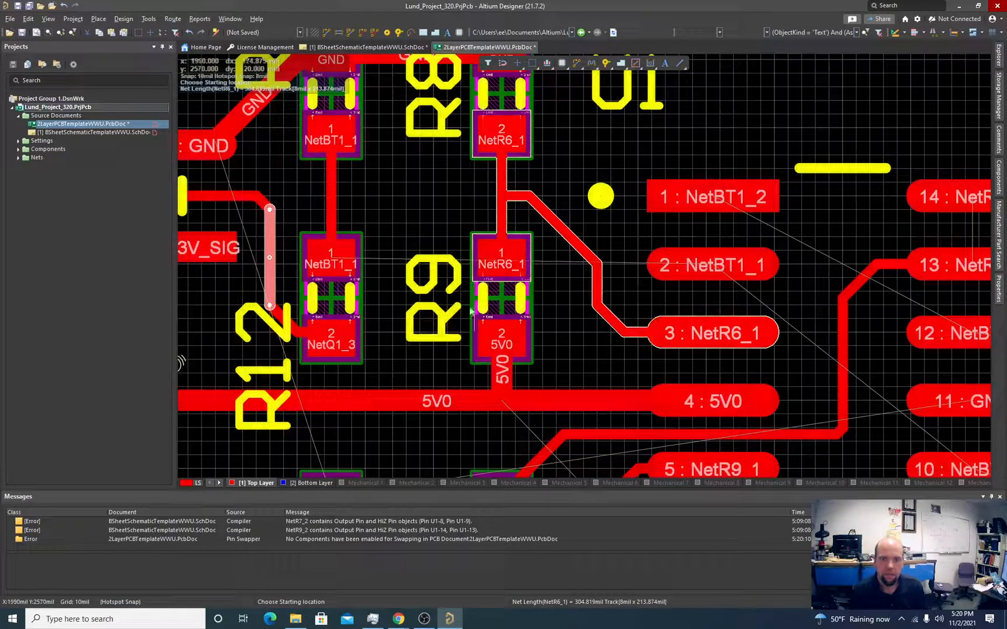
Step: Route the NetBT1_1 track from R12 pad 1 between R8's two pads to U1 pin 2, setting the snap grid to 5 mil on the way
click(337, 265)
scroll(388, 240, up, 3)
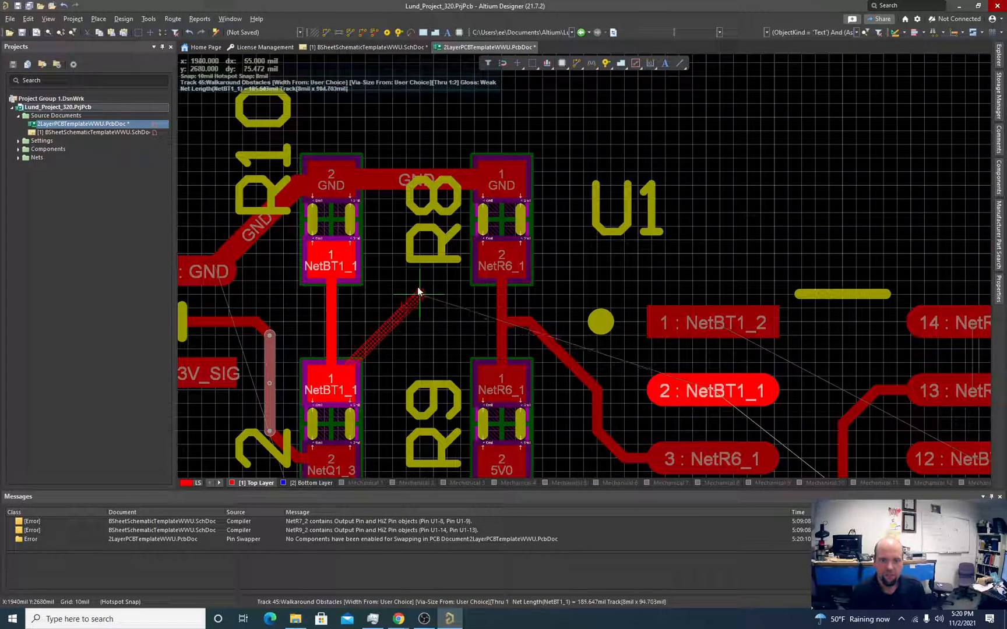
click(417, 250)
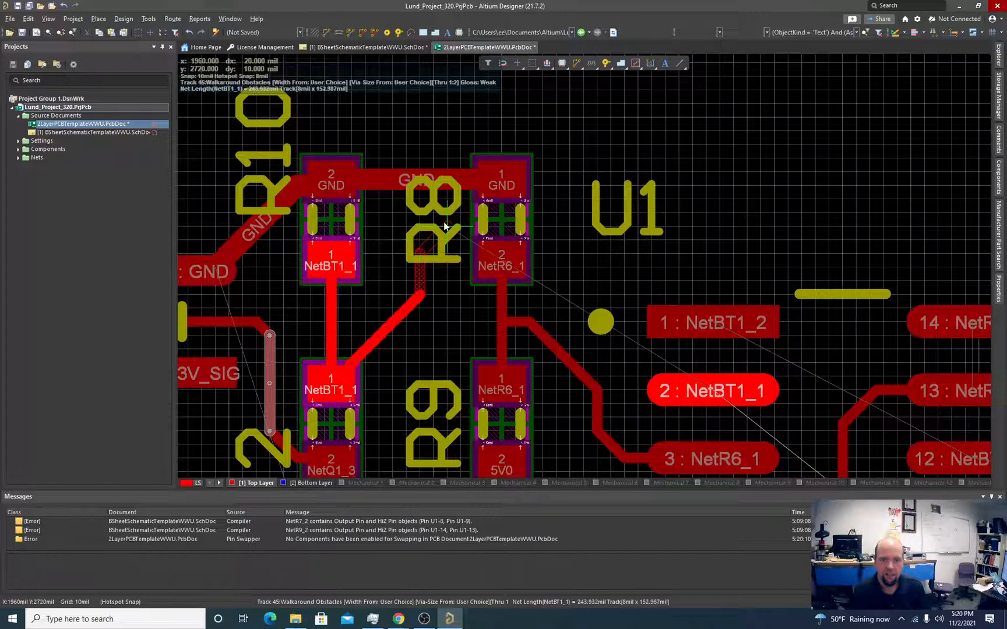
click(459, 223)
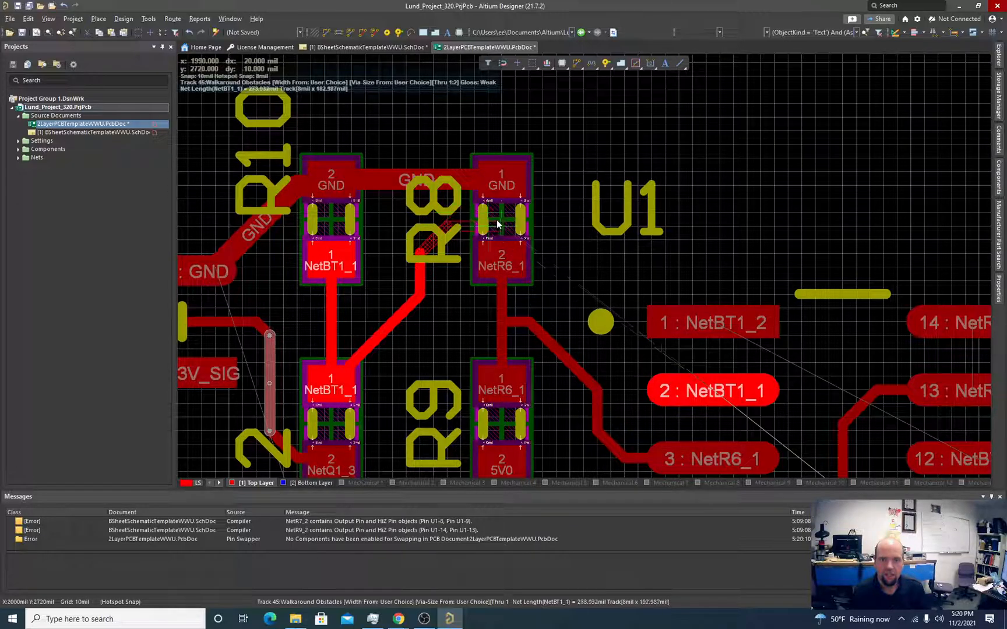
key(g)
click(543, 233)
click(537, 224)
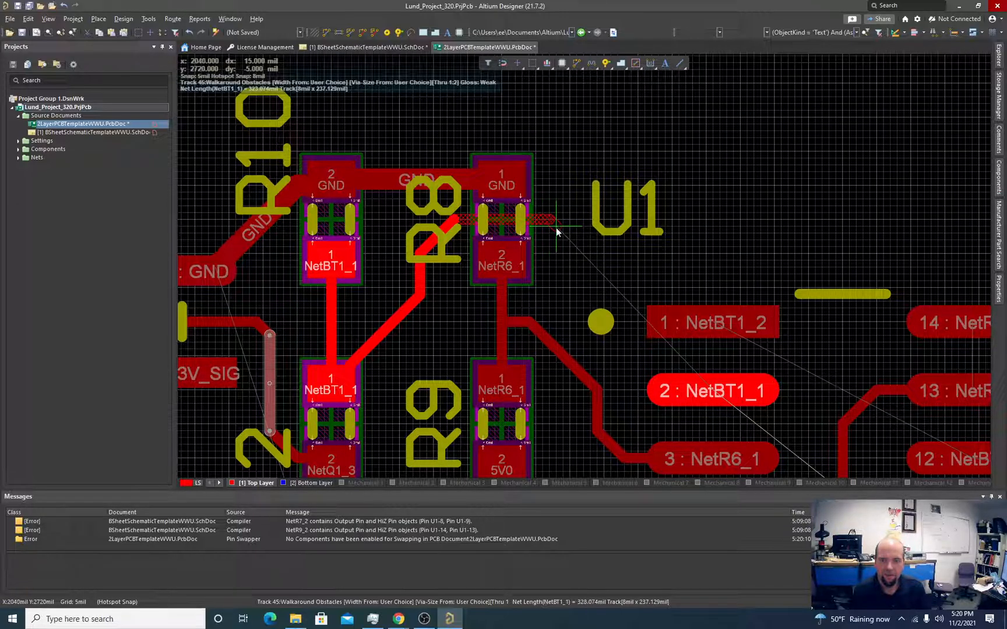
click(557, 228)
click(585, 295)
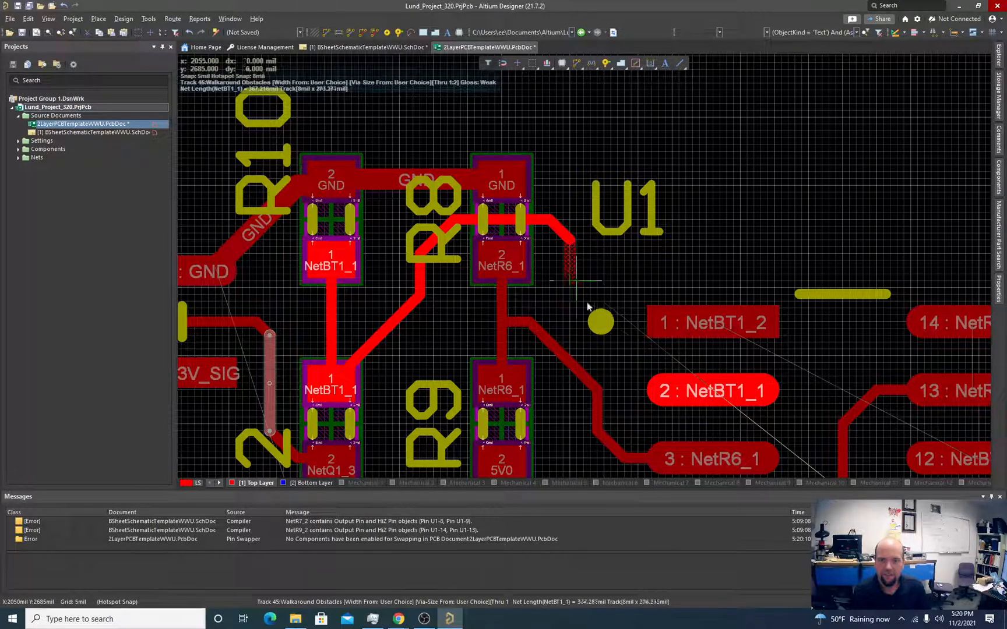
click(636, 382)
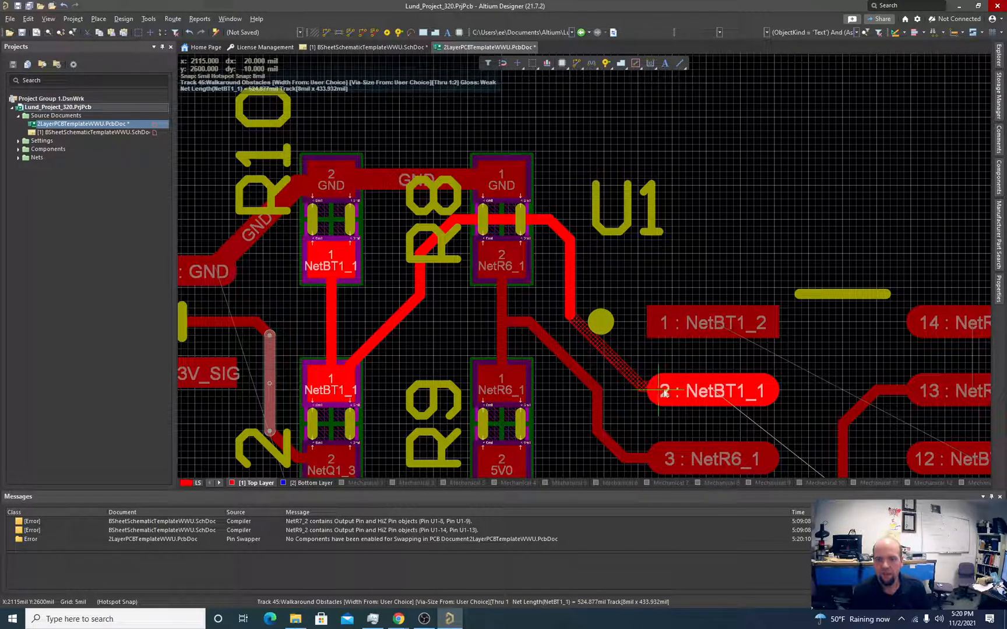
click(707, 392)
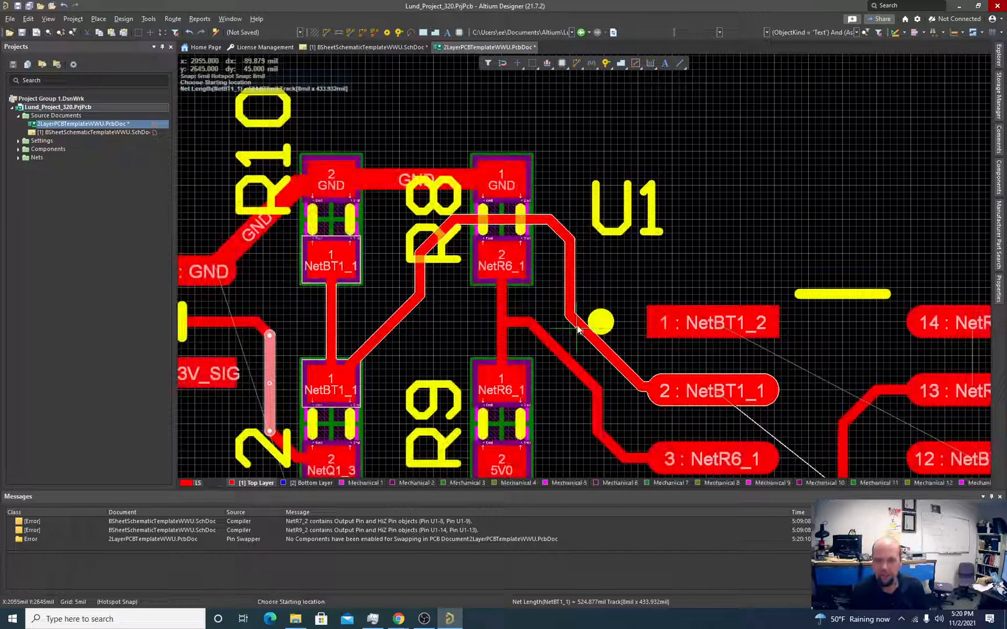
Step: Examine the remaining unrouted connections around Q1, R11 and U1
ctrl+scroll(431, 297, down, 1)
ctrl+scroll(432, 296, down, 2)
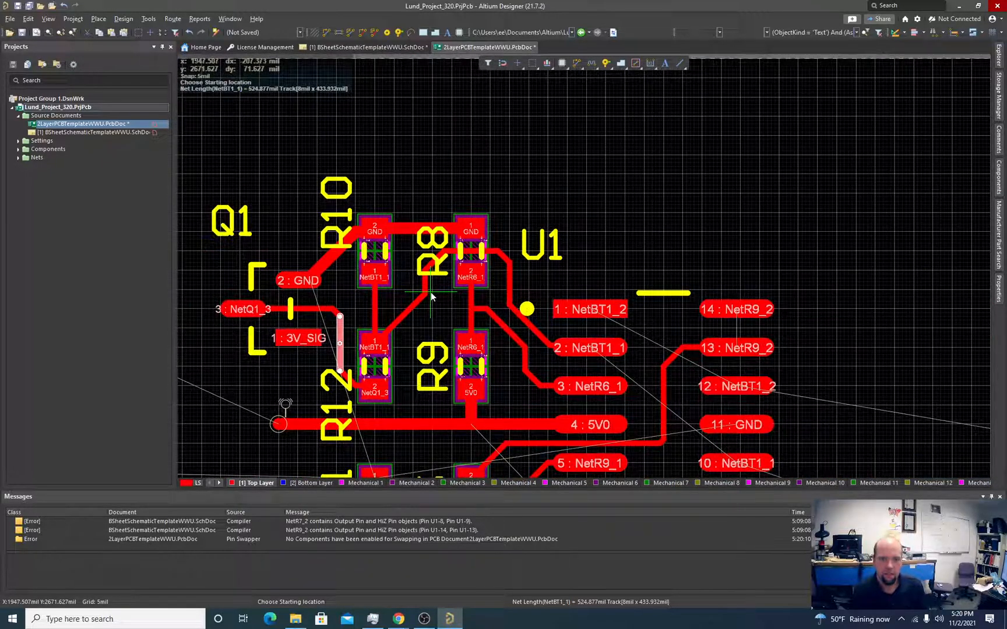
ctrl+scroll(430, 292, down, 1)
ctrl+scroll(415, 309, up, 2)
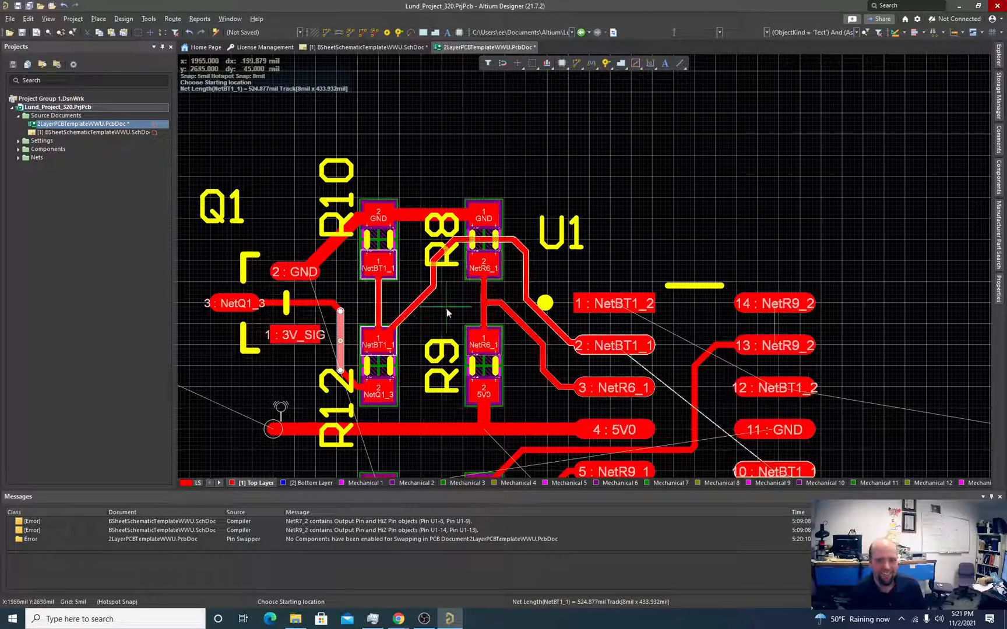
ctrl+scroll(443, 308, down, 1)
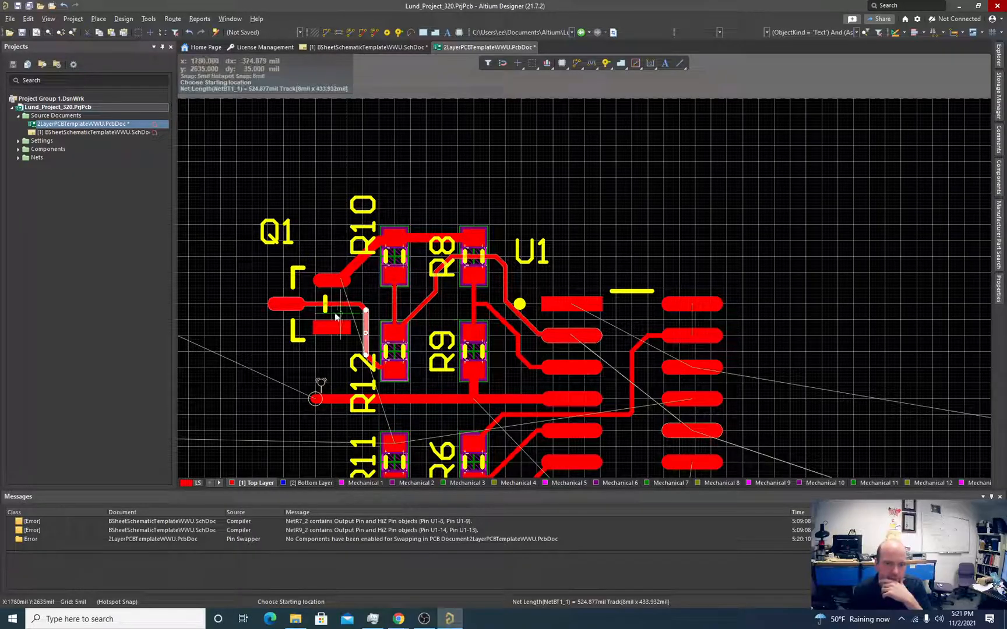
scroll(335, 312, down, 3)
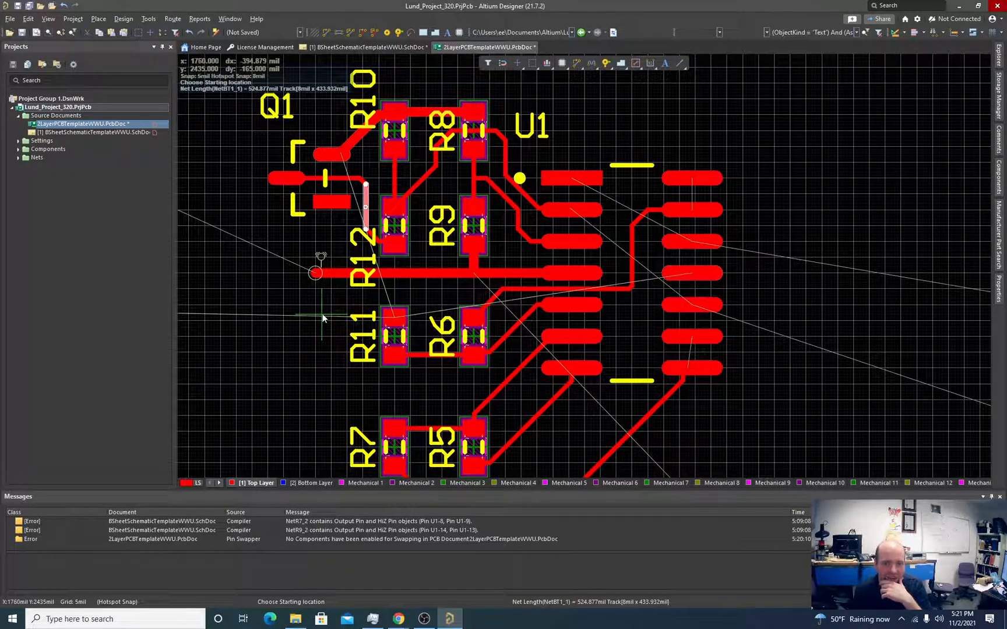
ctrl+scroll(368, 312, up, 1)
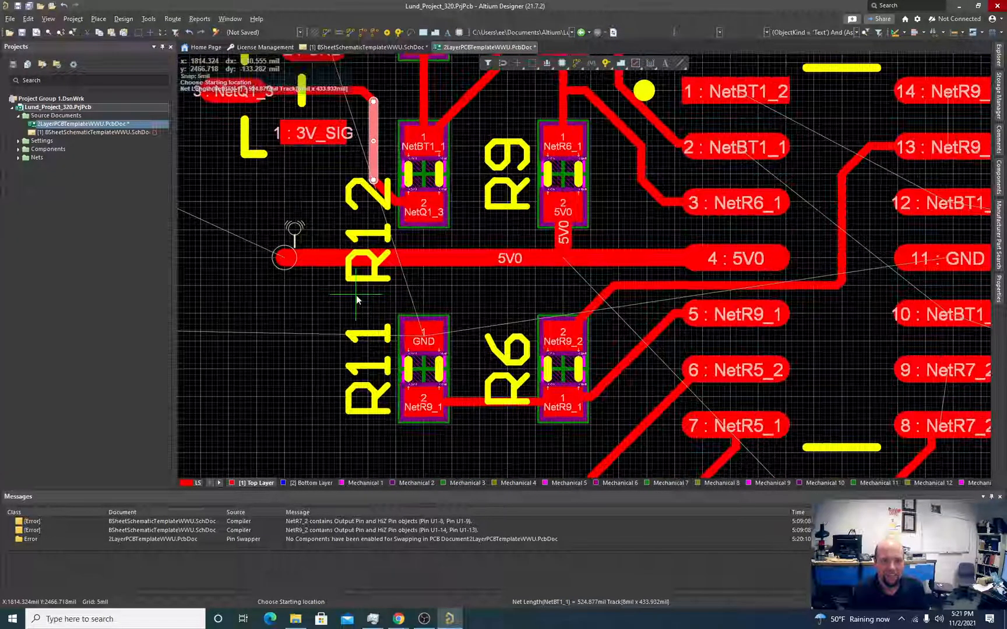
ctrl+scroll(357, 295, up, 1)
ctrl+scroll(329, 244, down, 1)
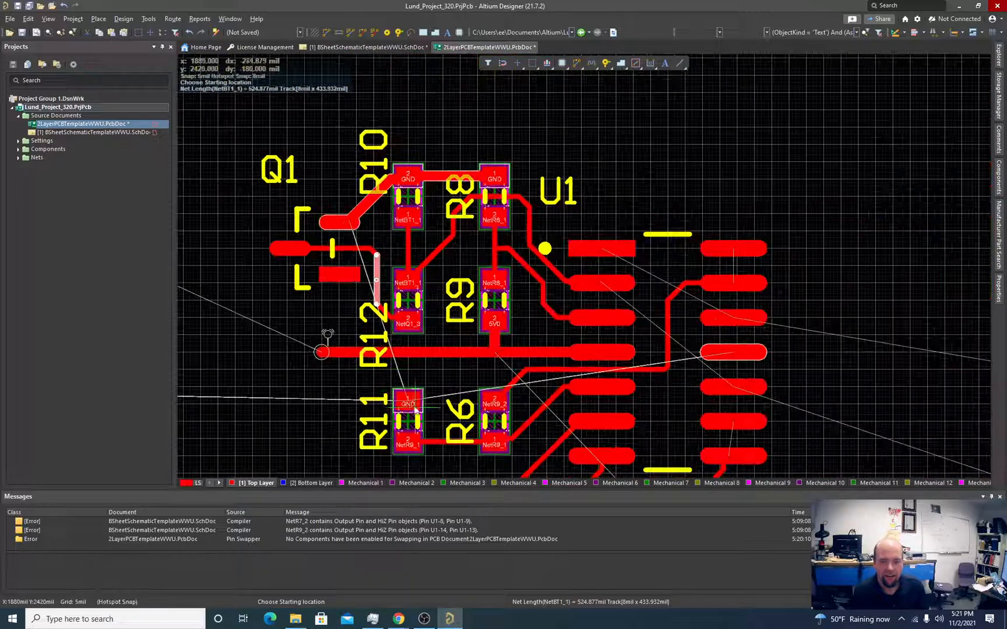
ctrl+scroll(326, 250, down, 1)
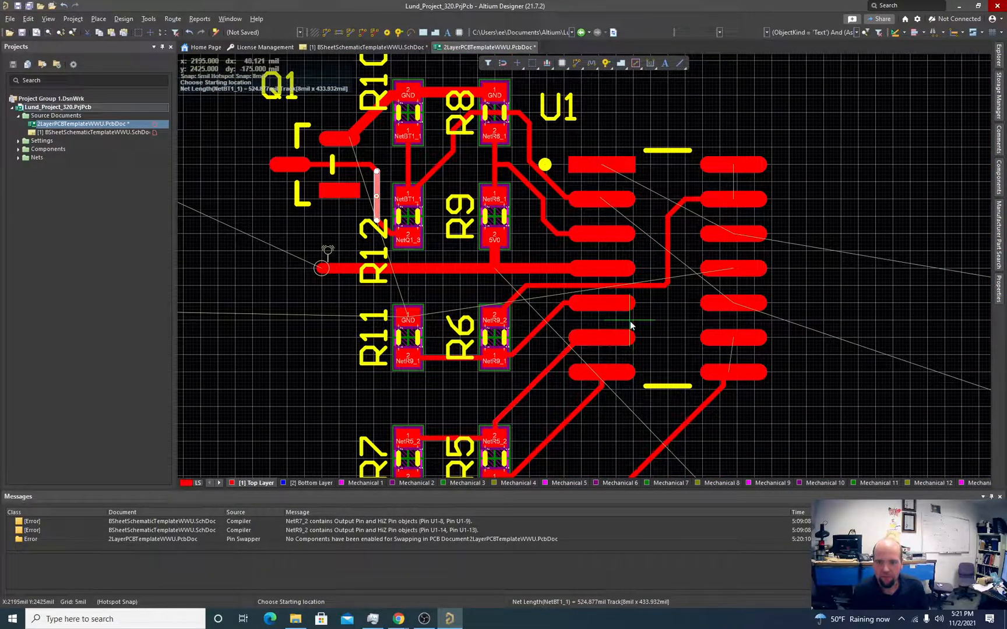
Step: Join U1 pins 8 and 9 with a straight NetR7_2 track
ctrl+scroll(631, 325, down, 2)
ctrl+scroll(698, 347, up, 3)
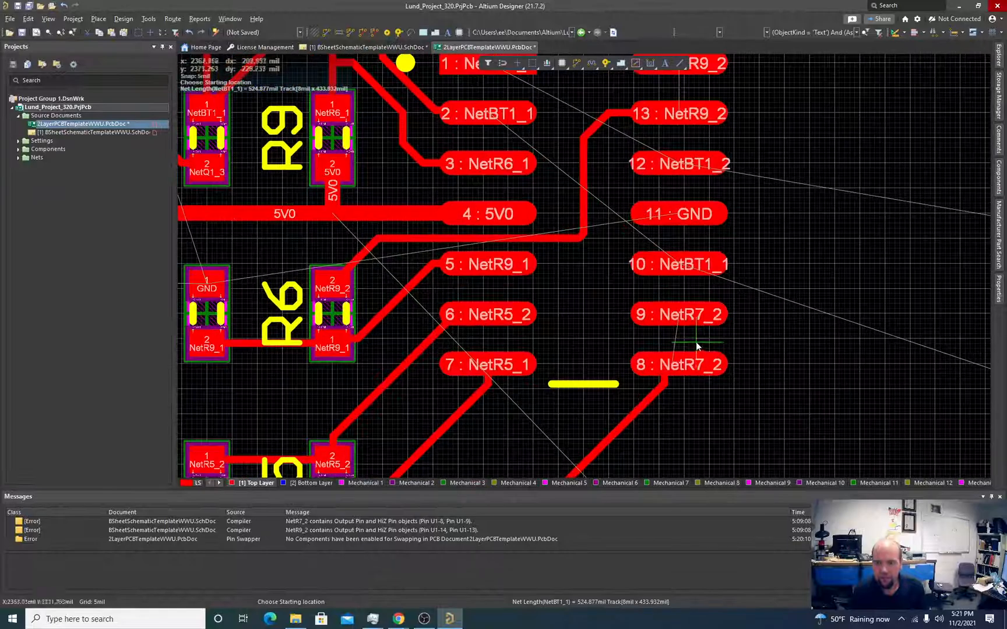
click(679, 364)
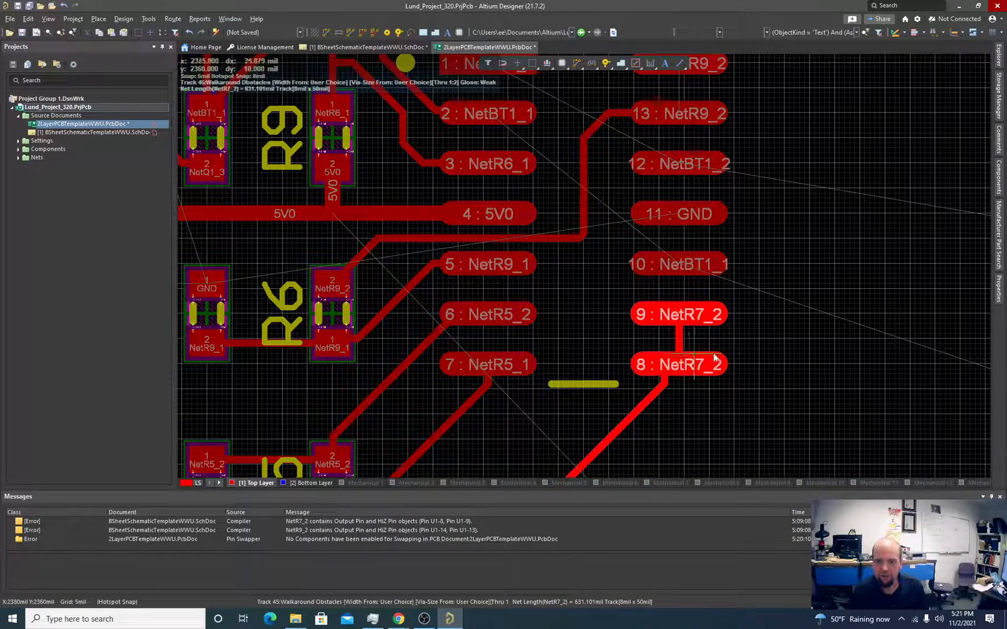
click(698, 318)
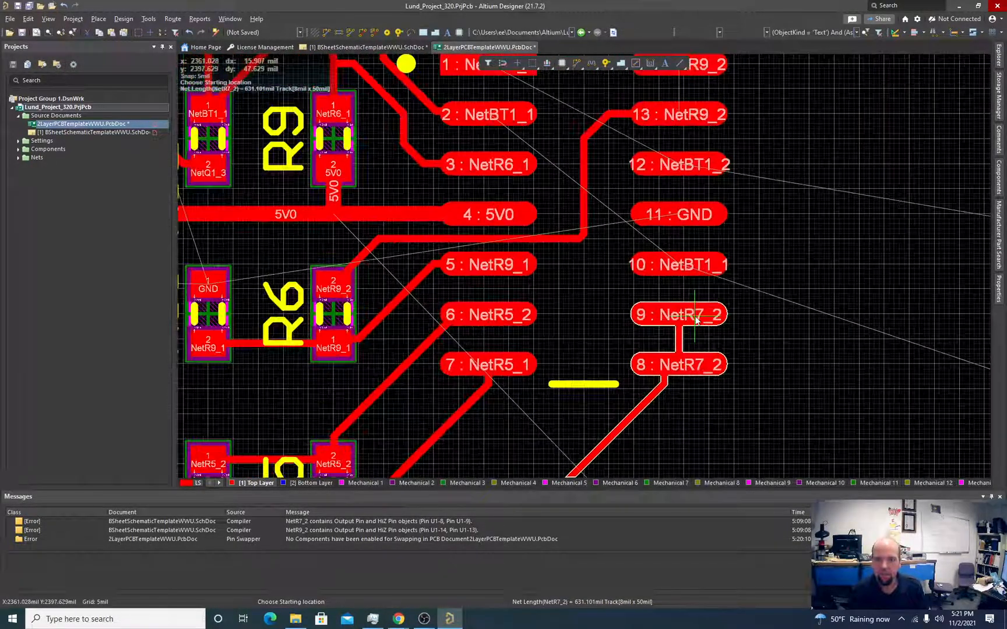
Step: Route the NetBT1_2 track from U1 pin 1 around pins 14 and 13 to pin 12, and join pins 14 and 13 with a NetR9_2 track
scroll(695, 319, up, 3)
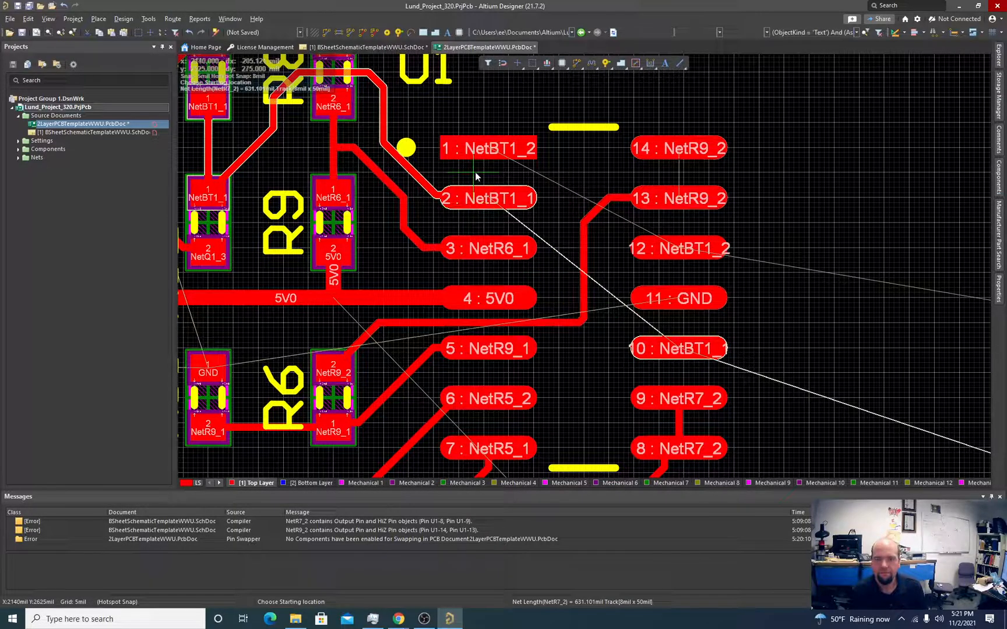
click(494, 150)
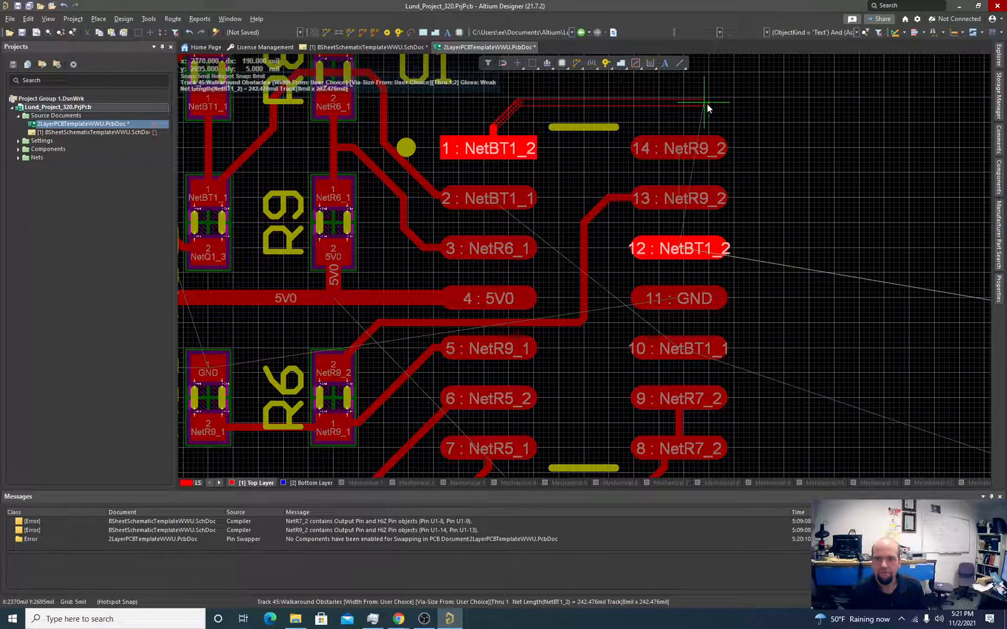
click(720, 98)
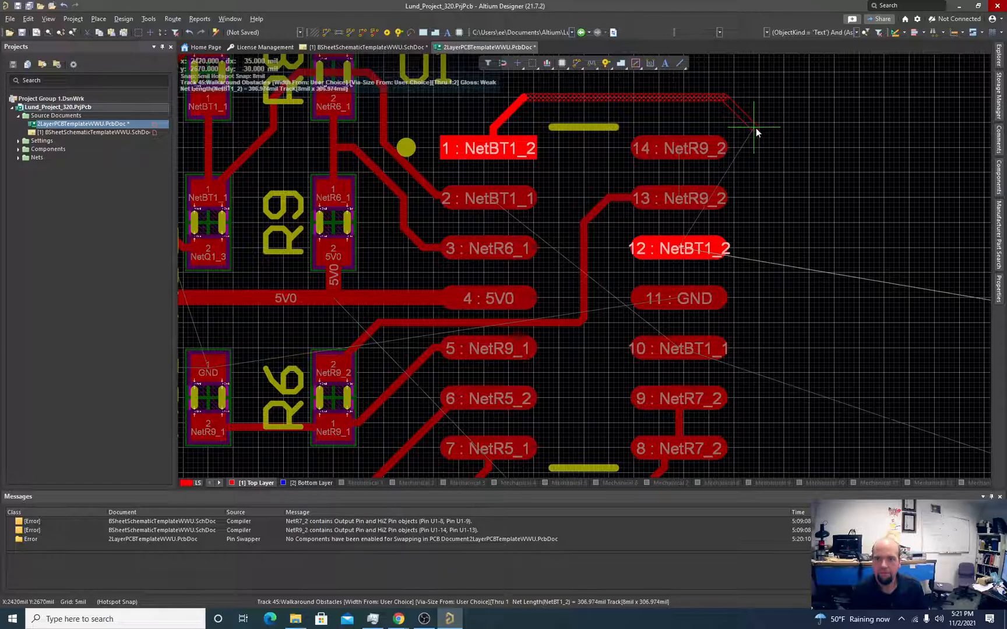
click(760, 130)
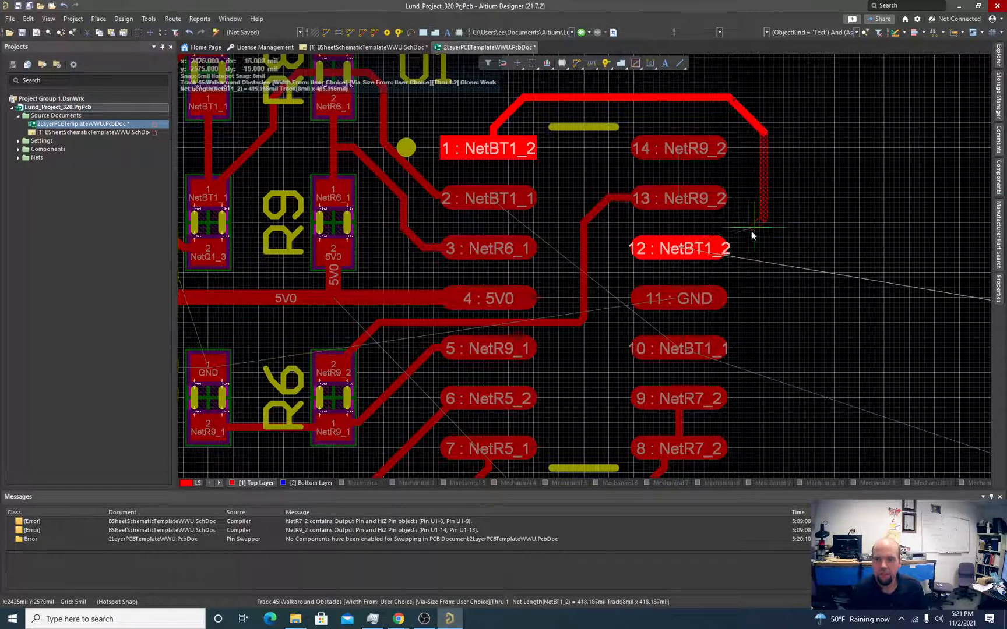
click(684, 251)
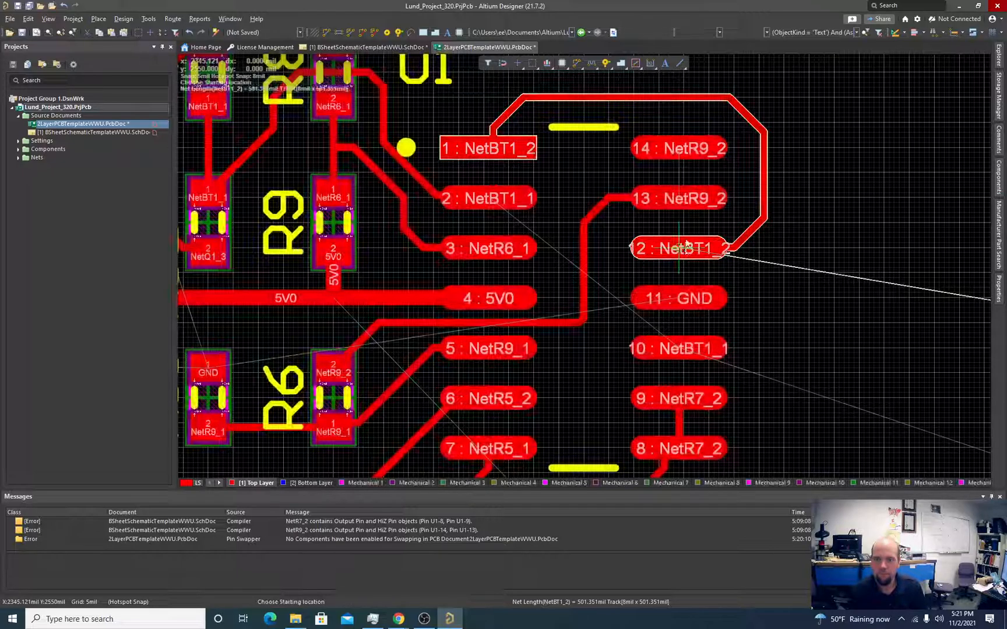
click(679, 150)
click(679, 197)
Step: Branch the NetBT1_1 track off its vertical segment beside U1 and route it around the outside of the NetBT1_2 track to U1 pin 10
click(432, 198)
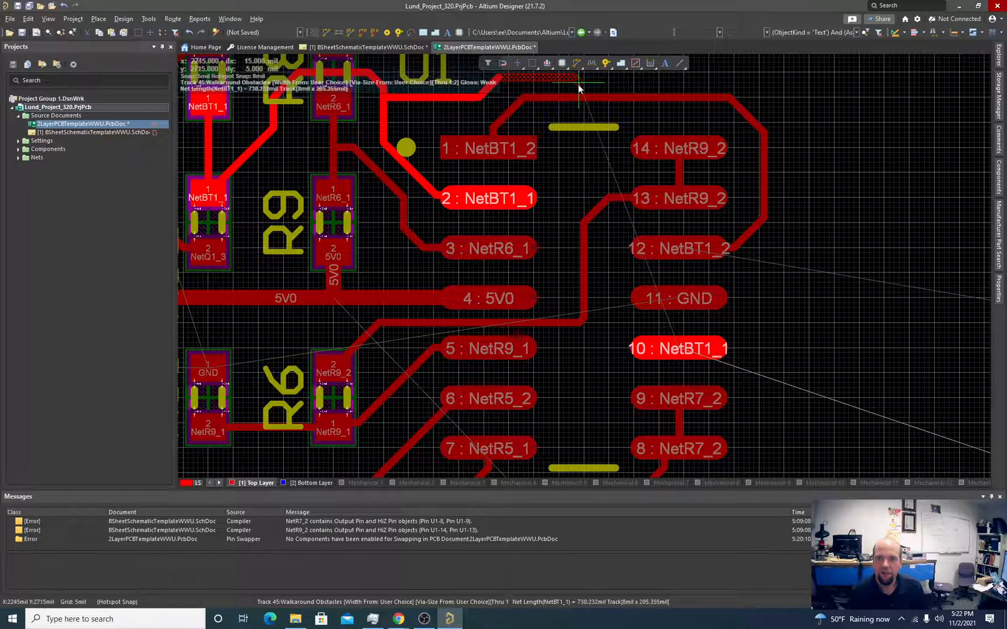
click(779, 131)
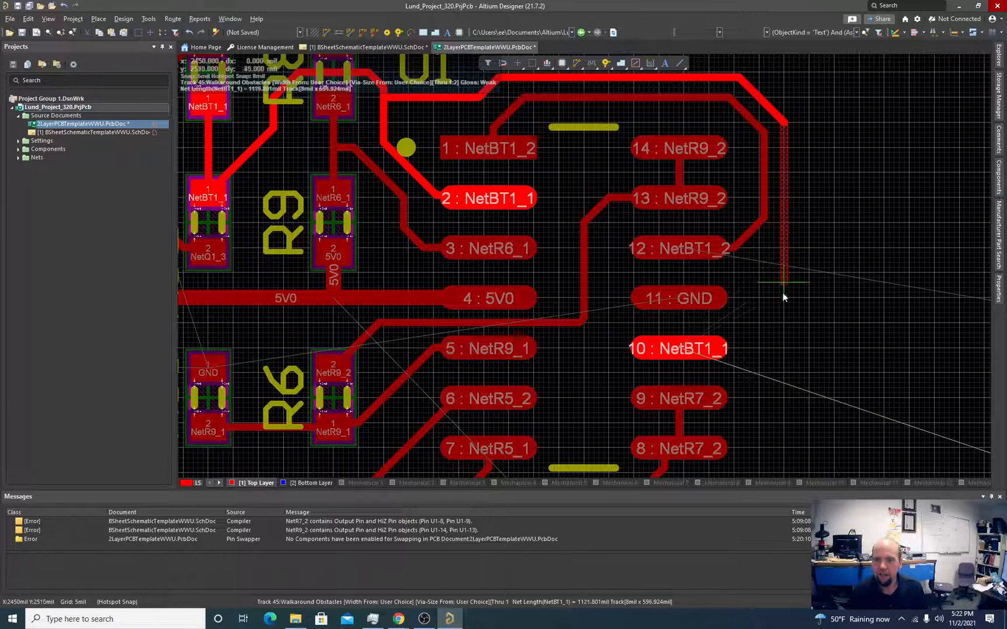
click(745, 348)
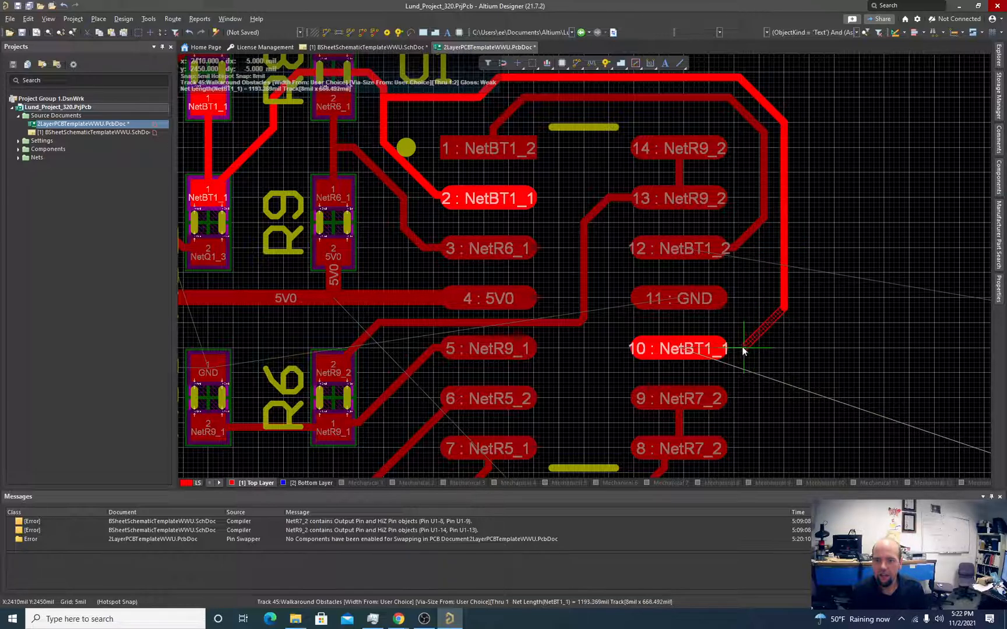
click(688, 349)
Step: Review the whole board for the remaining connections from U1 to the unplaced battery parts and U2, and end track routing
scroll(656, 331, down, 2)
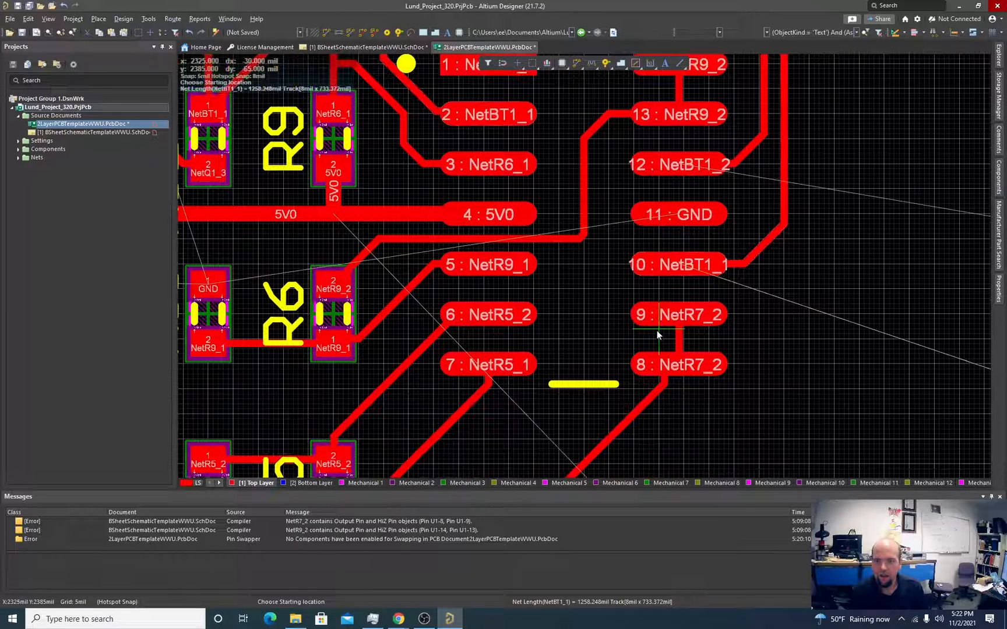
ctrl+scroll(657, 330, down, 6)
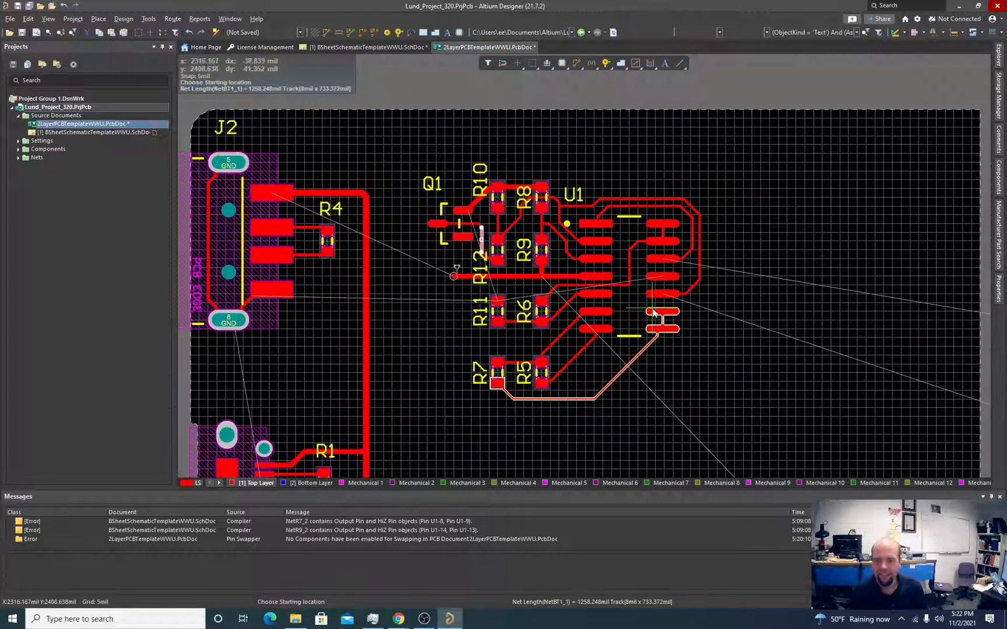
ctrl+scroll(654, 313, down, 3)
ctrl+scroll(714, 326, up, 4)
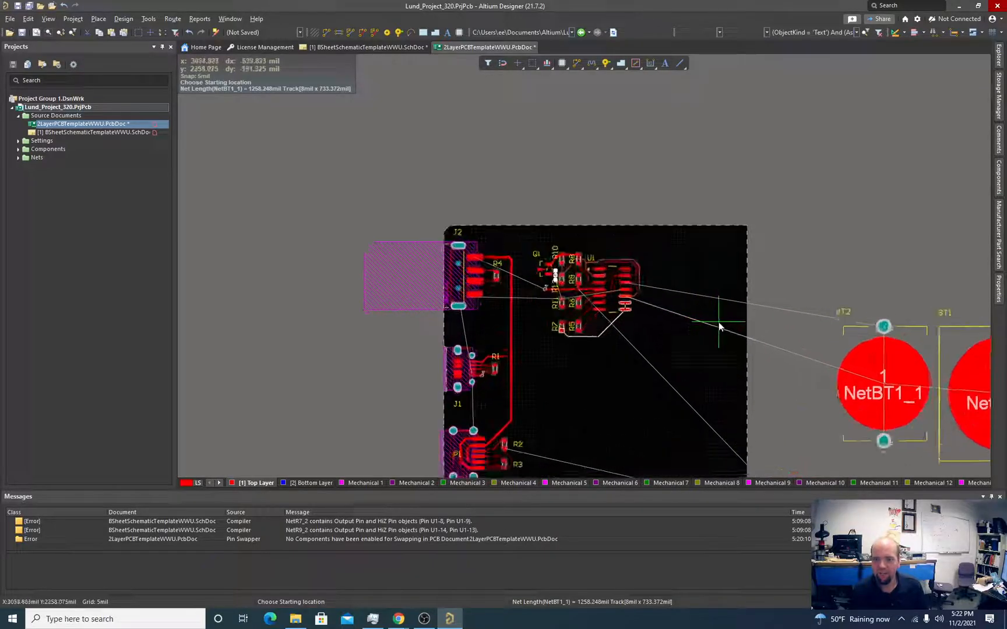
ctrl+scroll(708, 322, down, 2)
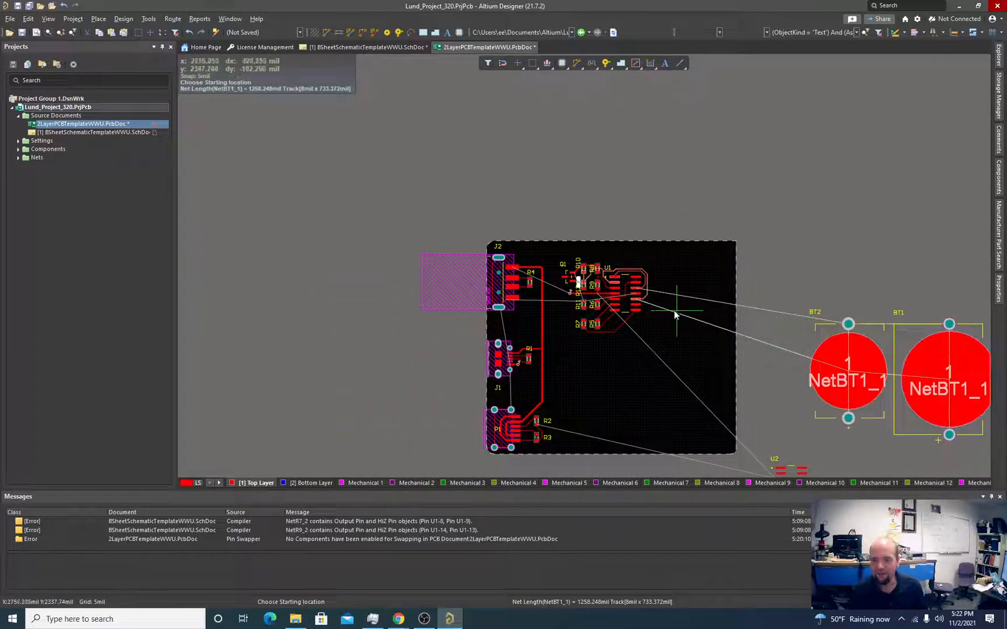
ctrl+scroll(608, 294, up, 5)
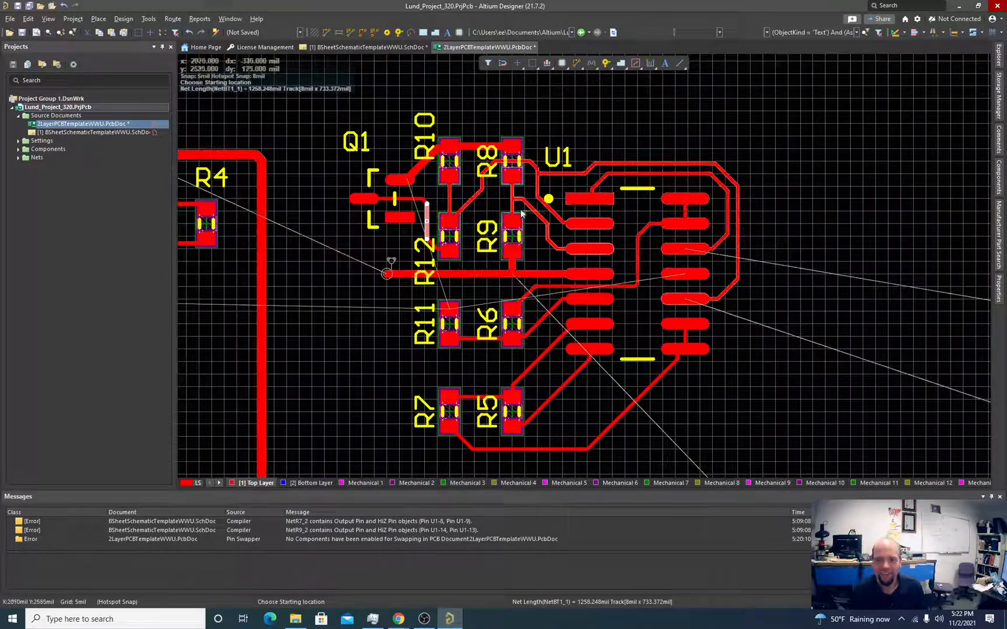
key(Escape)
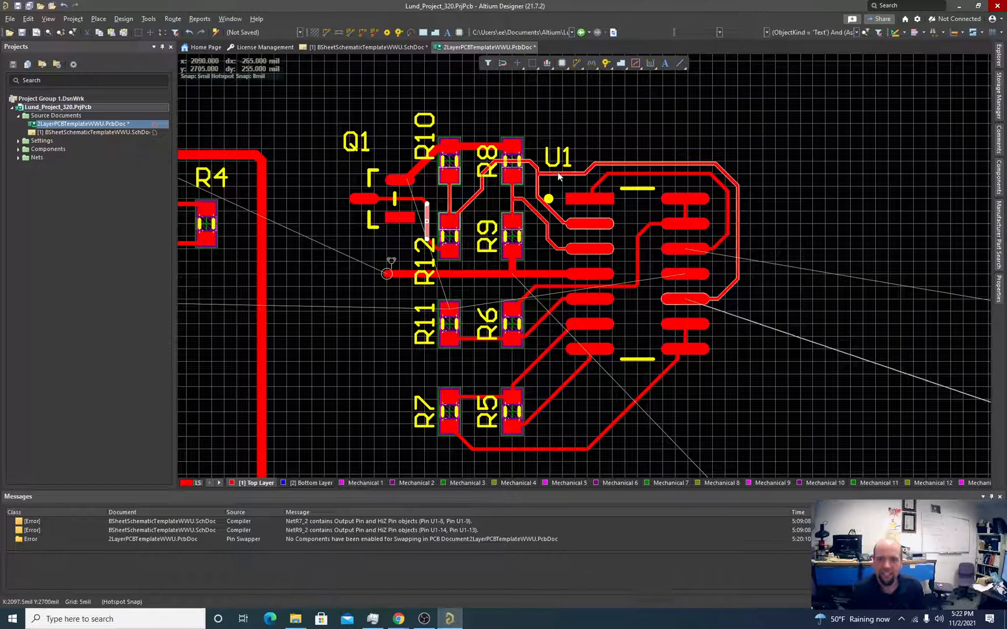
Step: Align the horizontal NetBT1_1 segment above U1 with the track crossing R8, and shift the vertical branch to pin 2 toward R8
click(558, 173)
drag(570, 171, 570, 170)
ctrl+scroll(571, 169, up, 5)
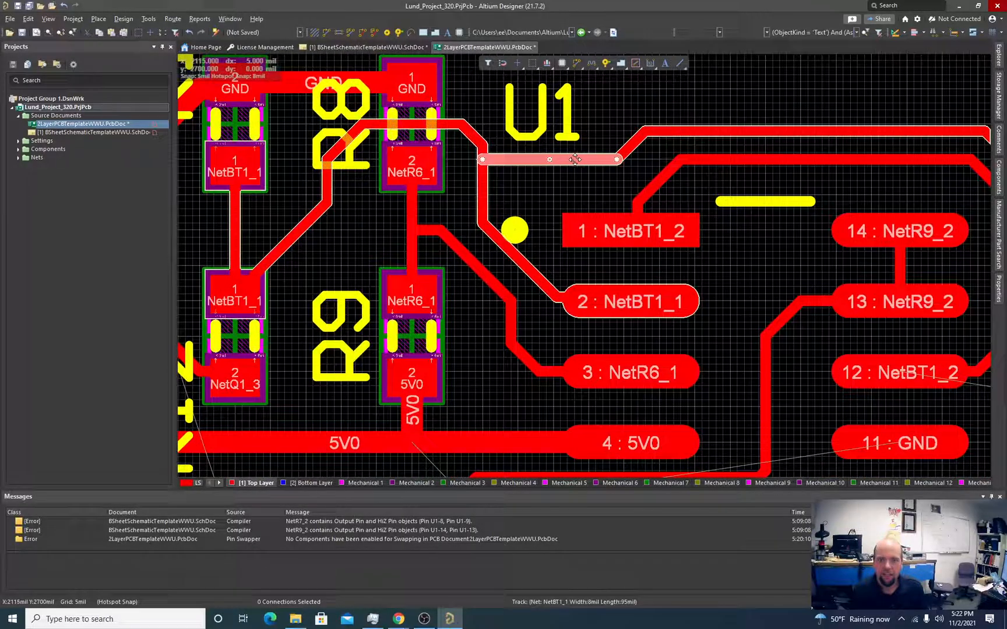
drag(575, 159, 574, 133)
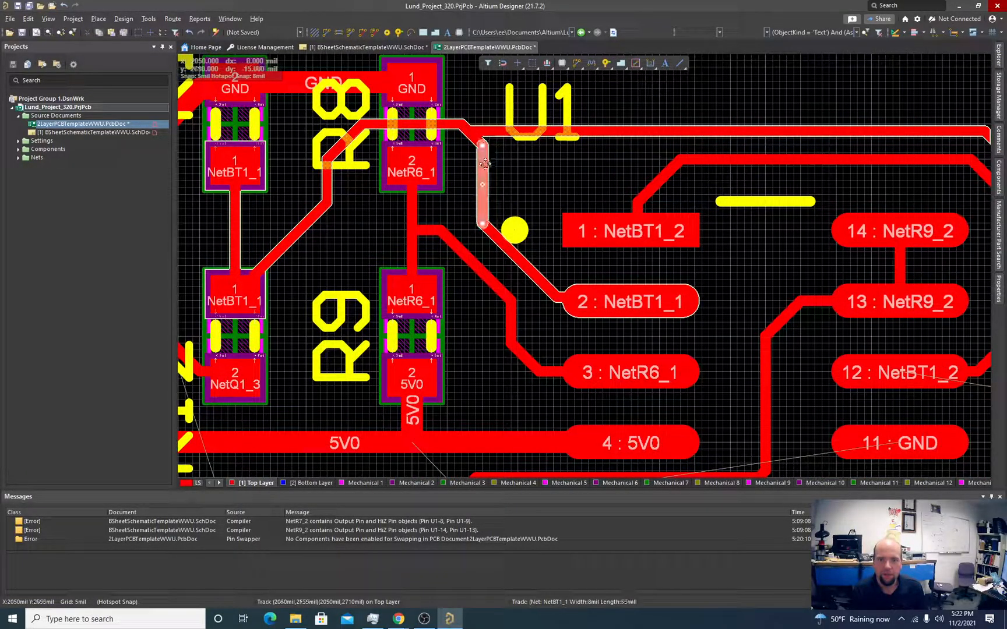
drag(483, 165, 466, 165)
click(497, 136)
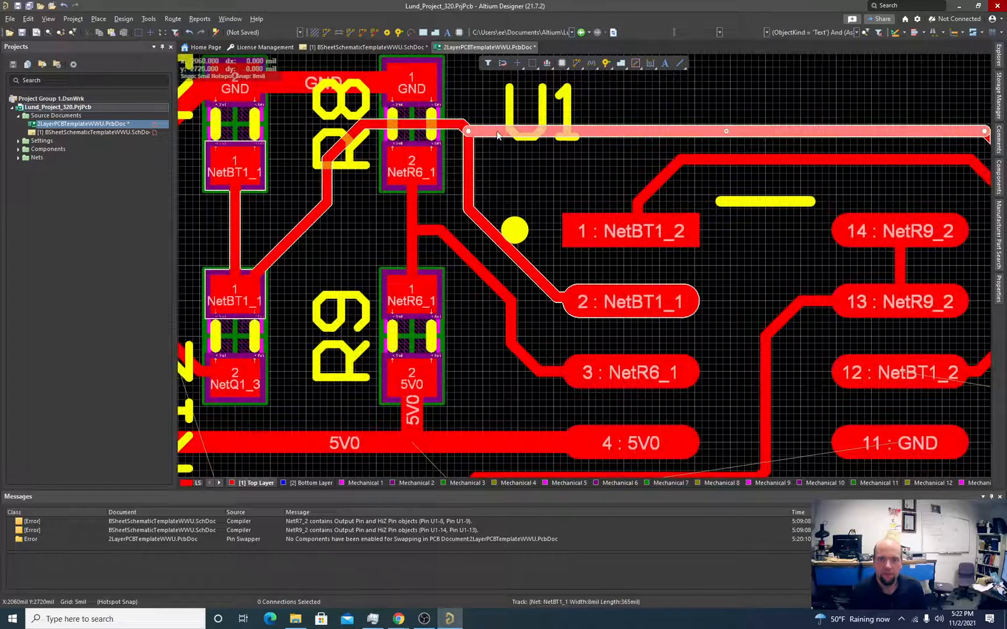
drag(497, 129, 493, 124)
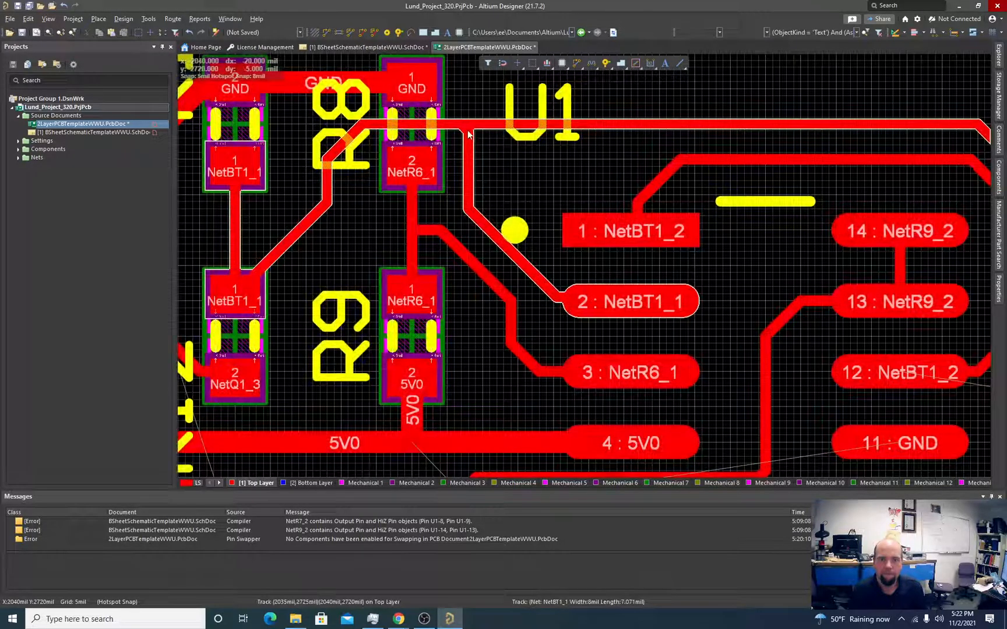
Step: Move the short diagonal NetBT1_1 segment beside R8 so the vertical branch to U1 pin 2 meets the horizontal track squarely
click(467, 130)
ctrl+scroll(468, 129, up, 3)
click(458, 127)
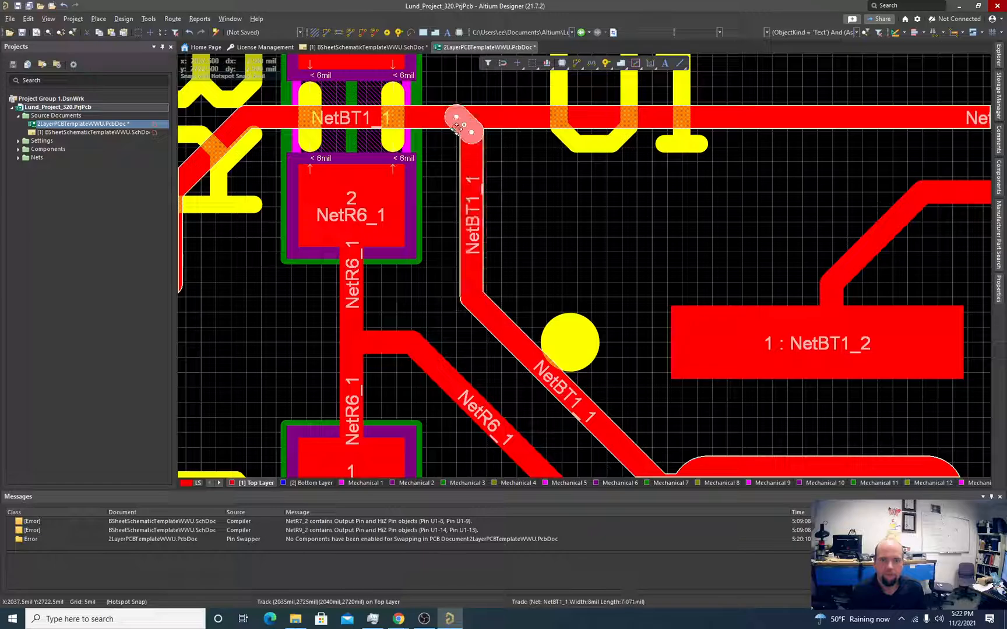
drag(459, 125, 479, 120)
ctrl+scroll(485, 139, down, 3)
click(532, 141)
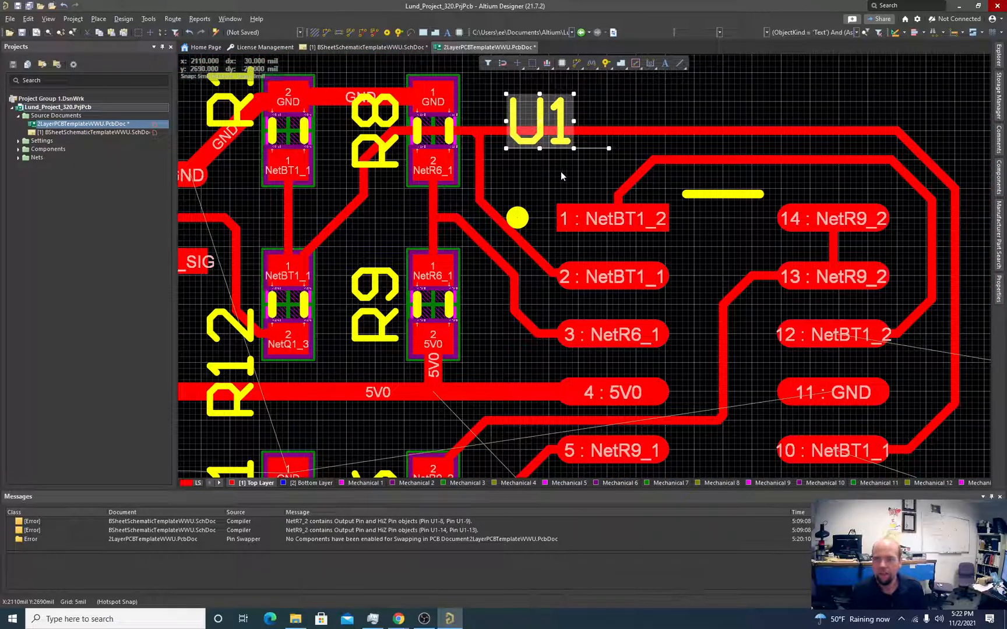
Step: Chamfer the square corner of the NetR9_2 track under U1 and center its vertical segment between the two pin rows
ctrl+scroll(561, 171, down, 2)
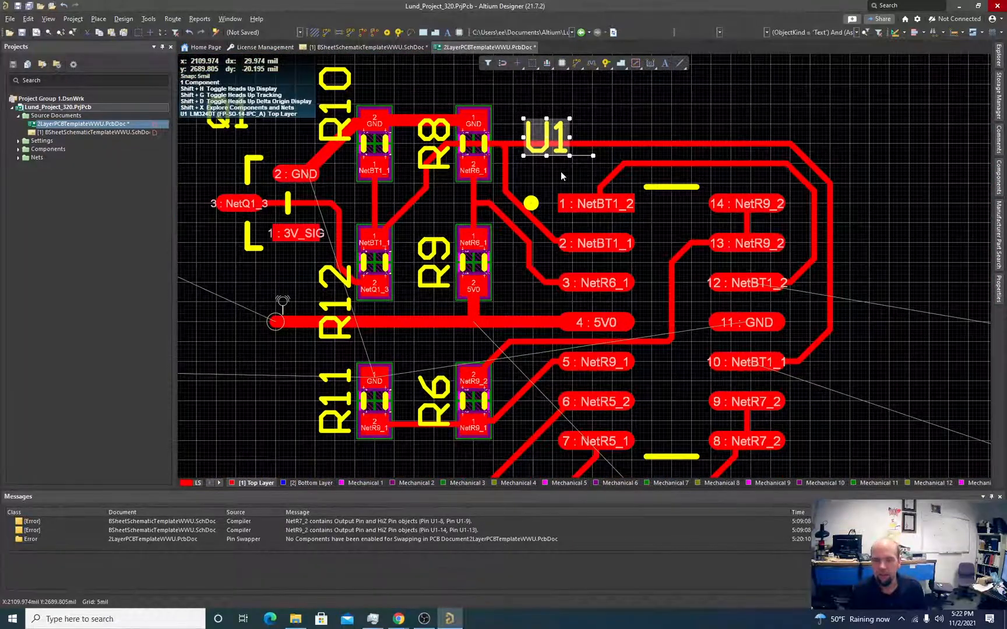
click(669, 342)
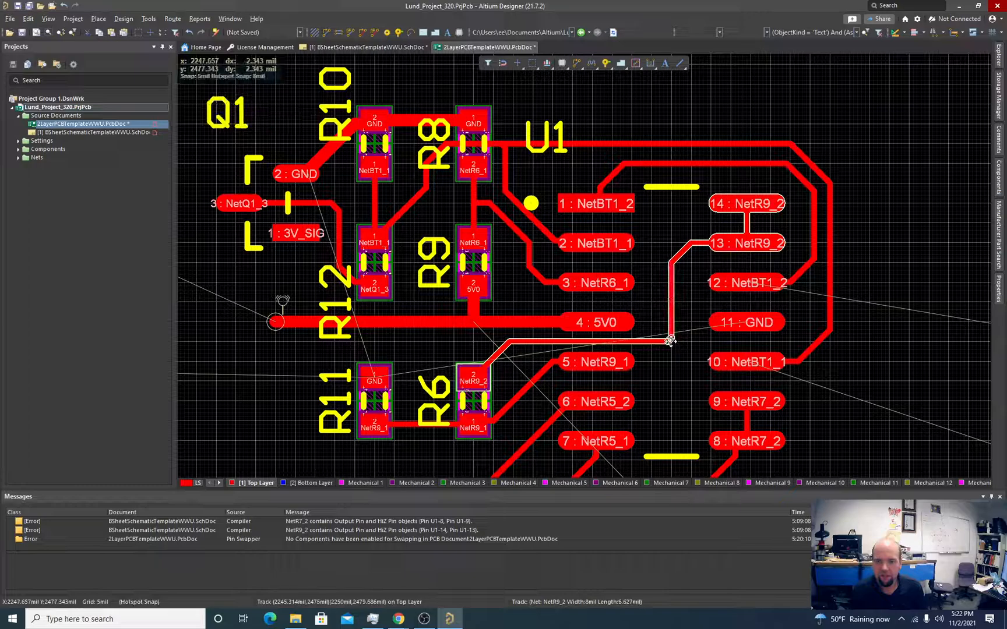
mouse_move(670, 340)
mouse_down()
mouse_move(657, 329)
mouse_move(670, 330)
mouse_up()
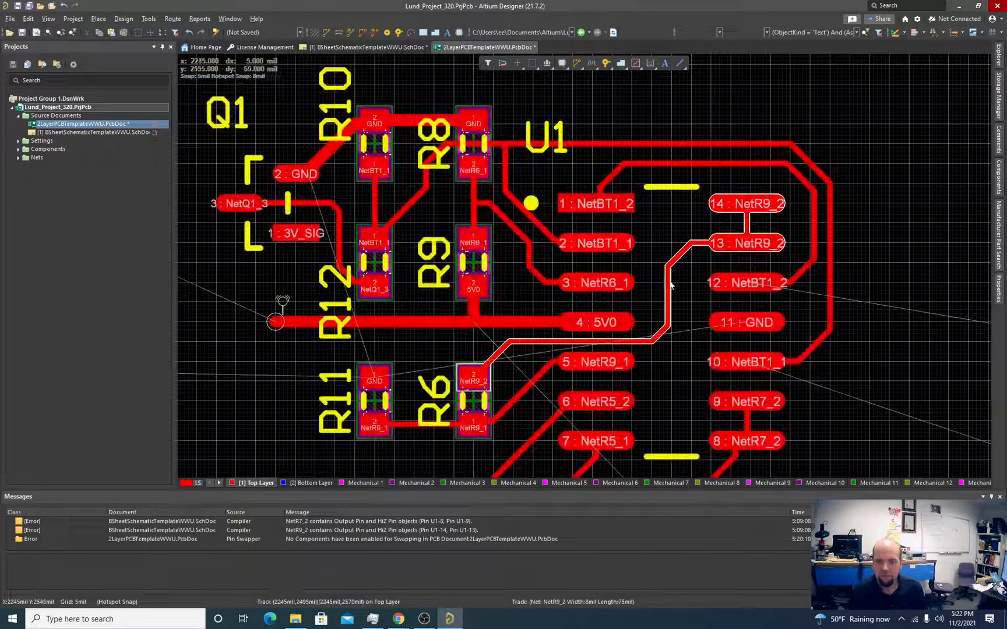
drag(668, 284, 673, 282)
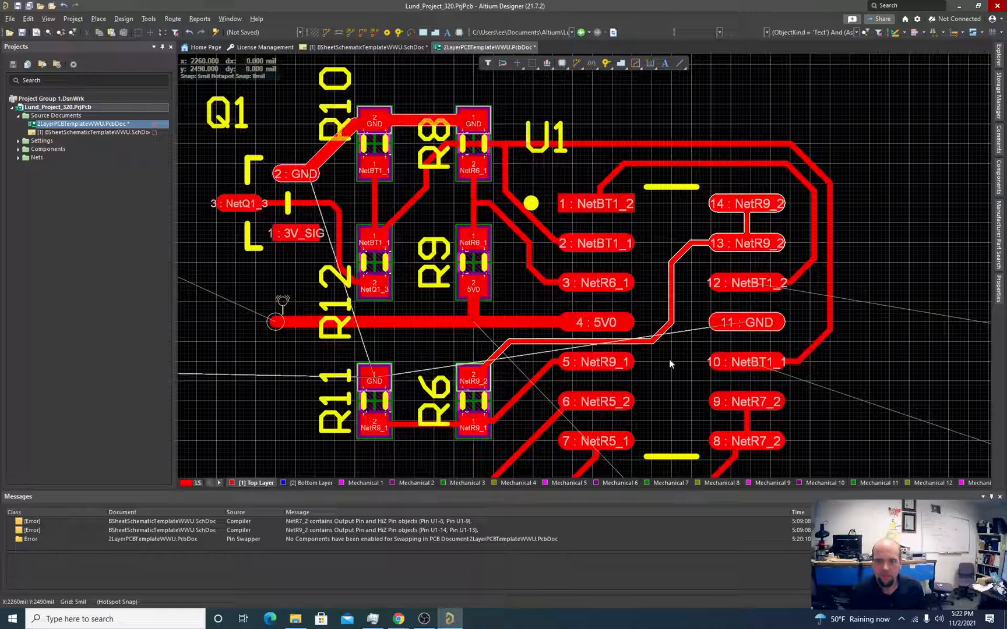
ctrl+scroll(669, 359, down, 4)
scroll(788, 372, down, 2)
scroll(736, 326, up, 2)
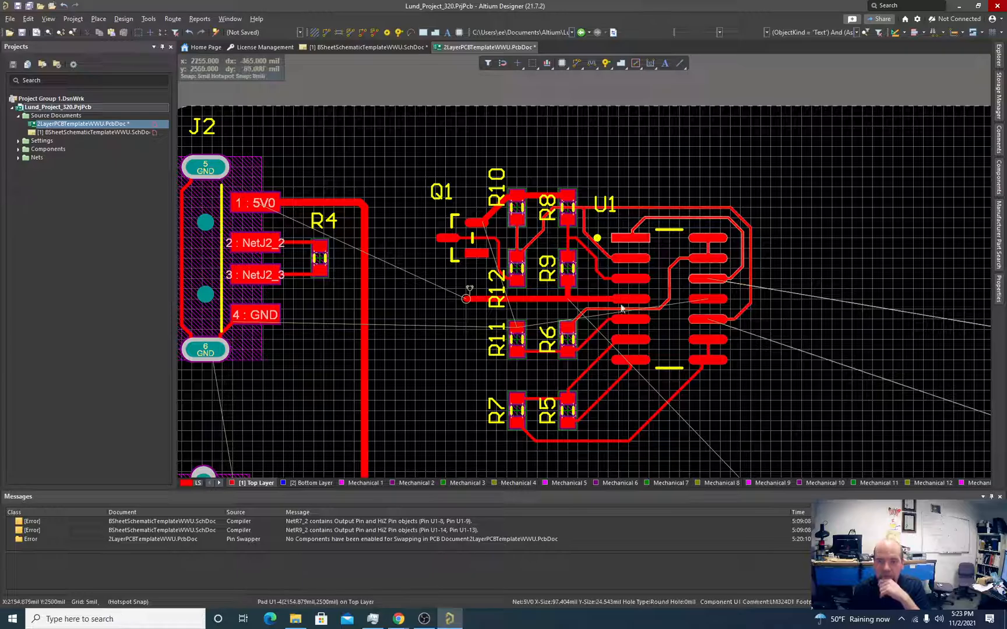
scroll(570, 327, up, 3)
scroll(570, 327, down, 3)
scroll(568, 325, down, 3)
scroll(568, 325, up, 3)
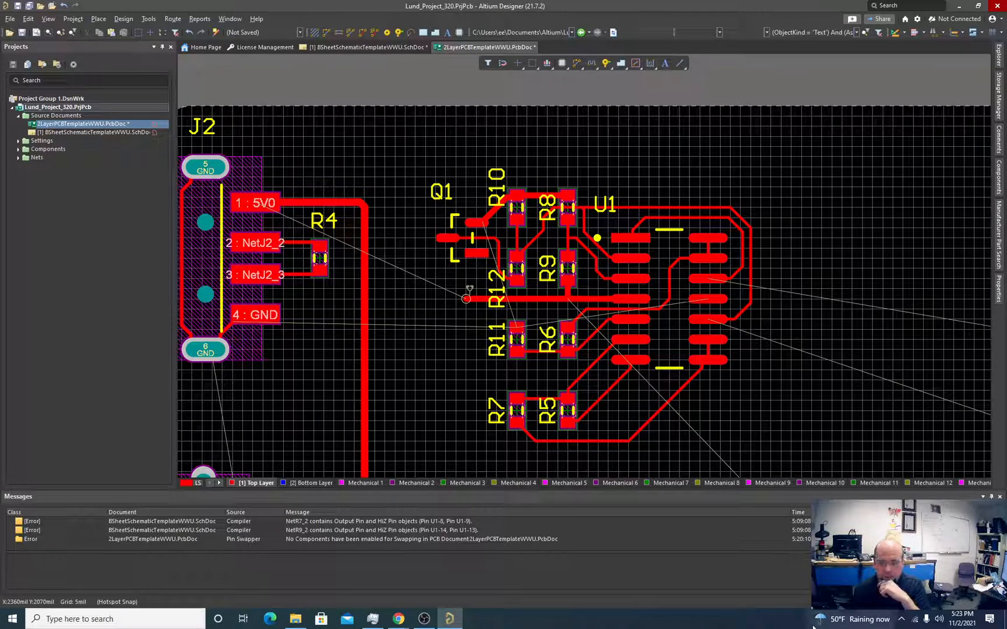
click(425, 618)
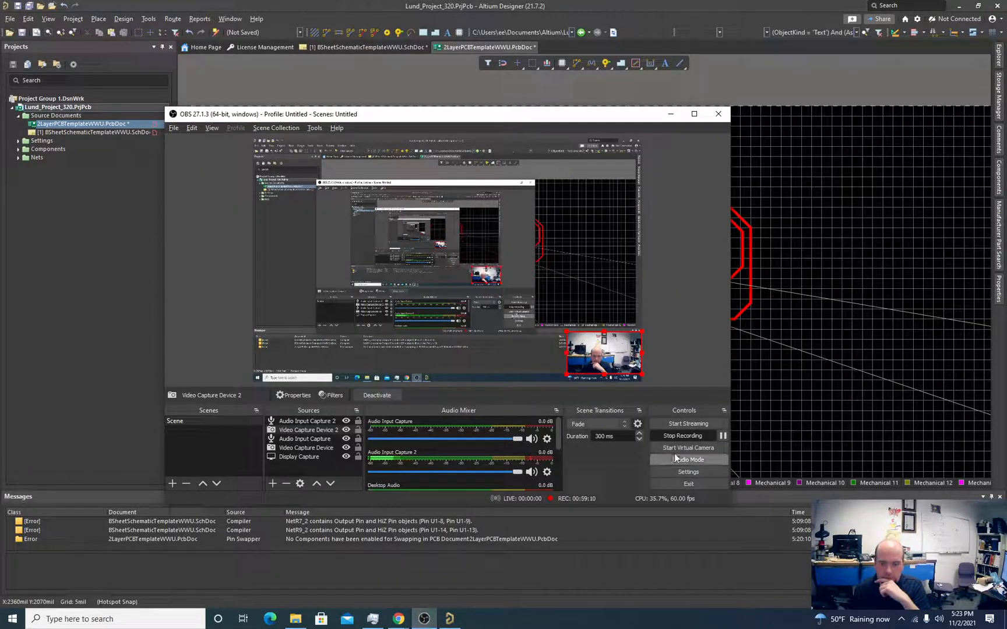